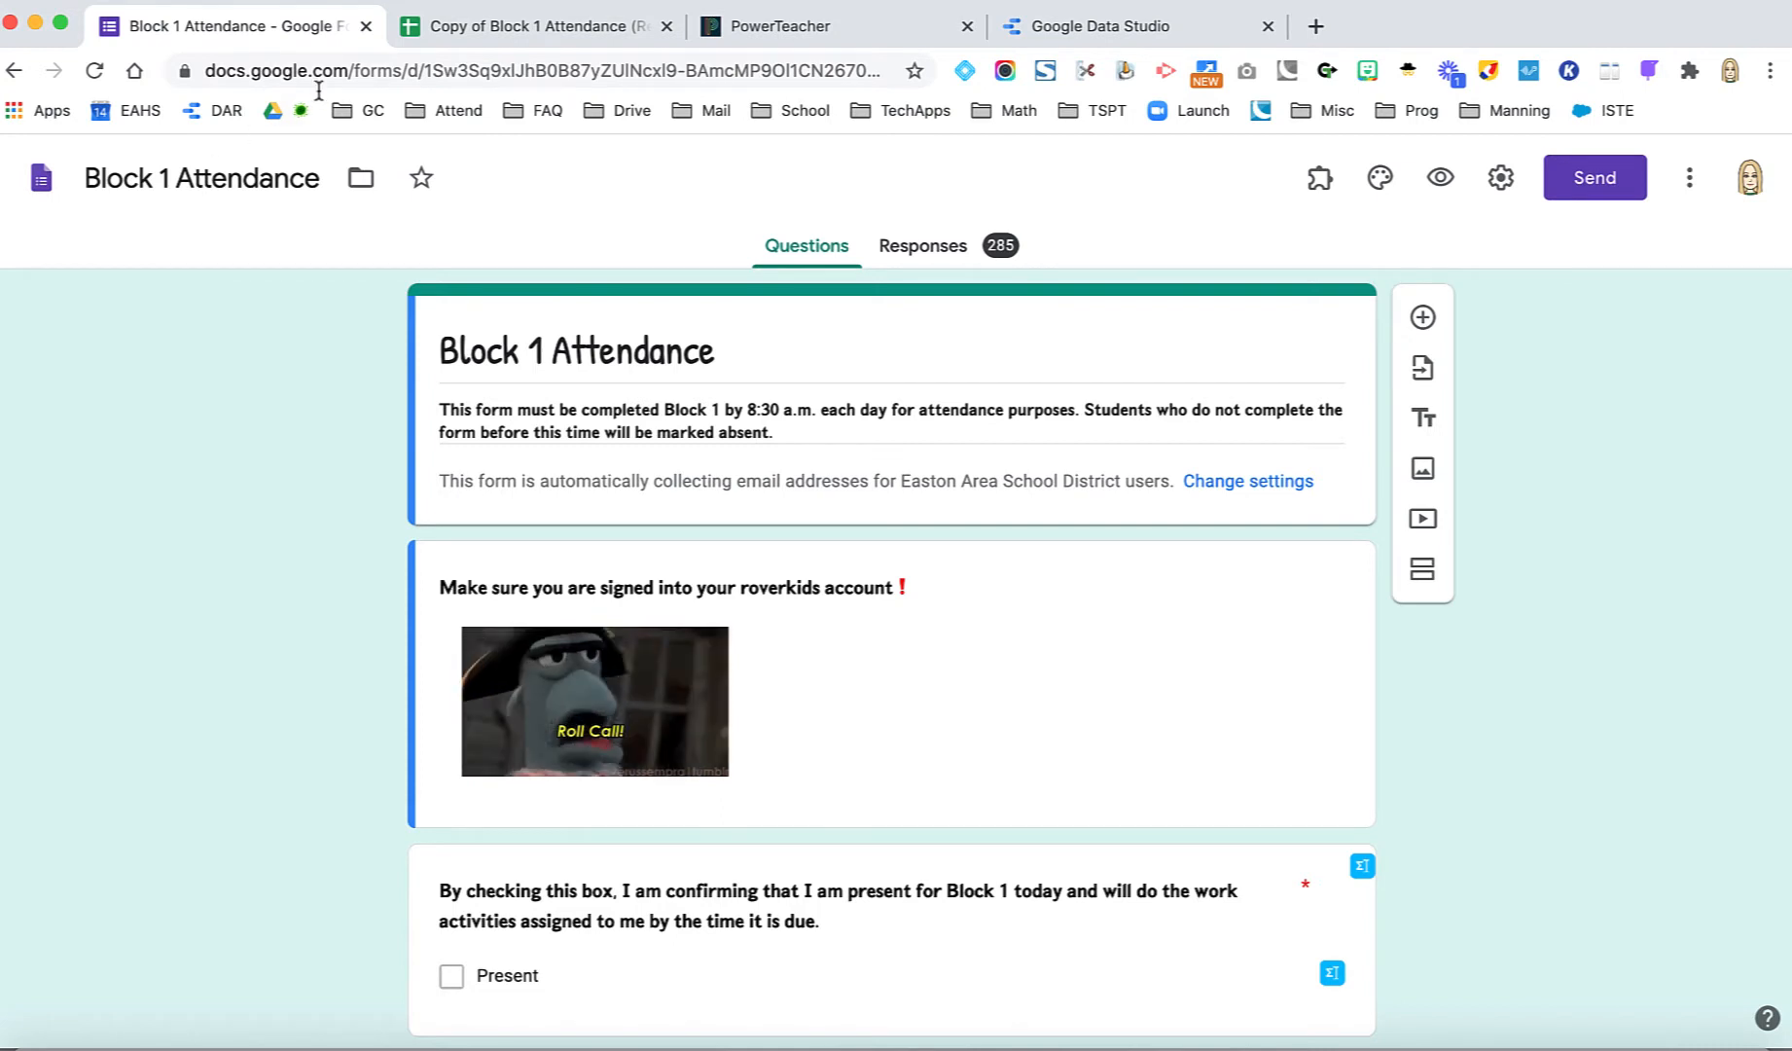
- Review the Block 1 Attendance form's instructions and its Present checkbox question
scroll(468, 460, down, 1)
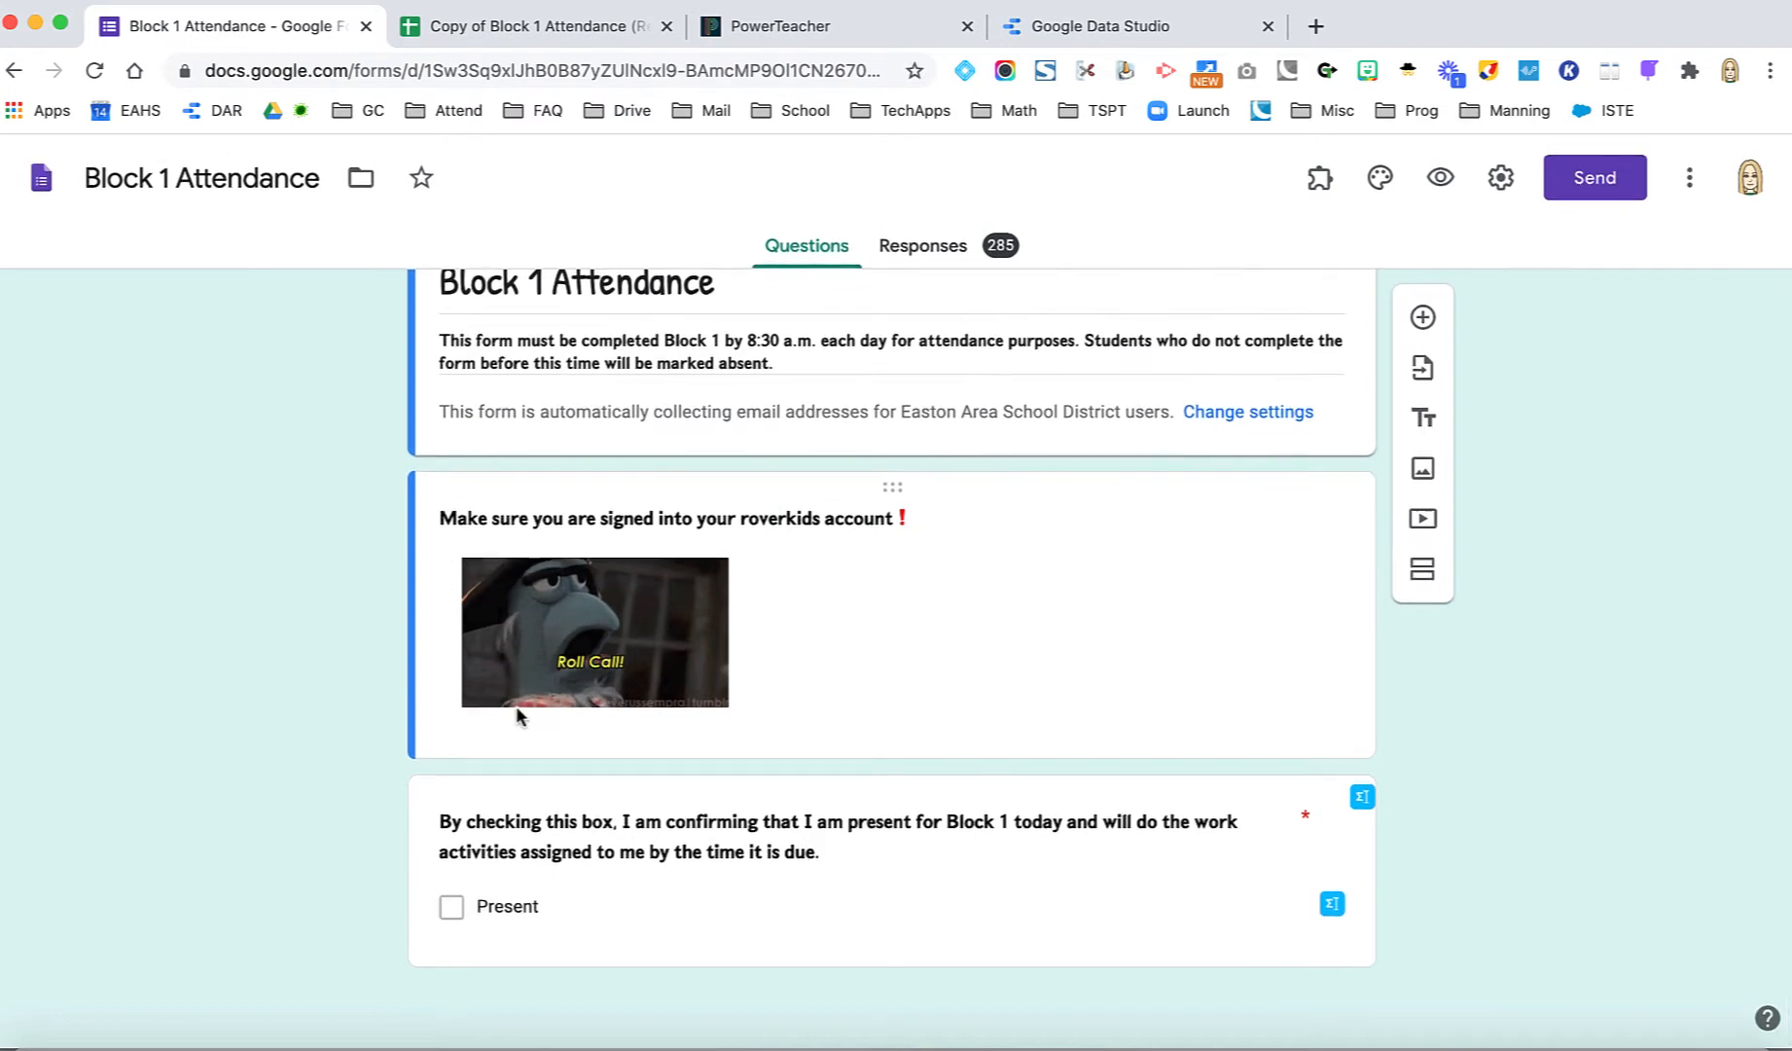
scroll(517, 708, up, 1)
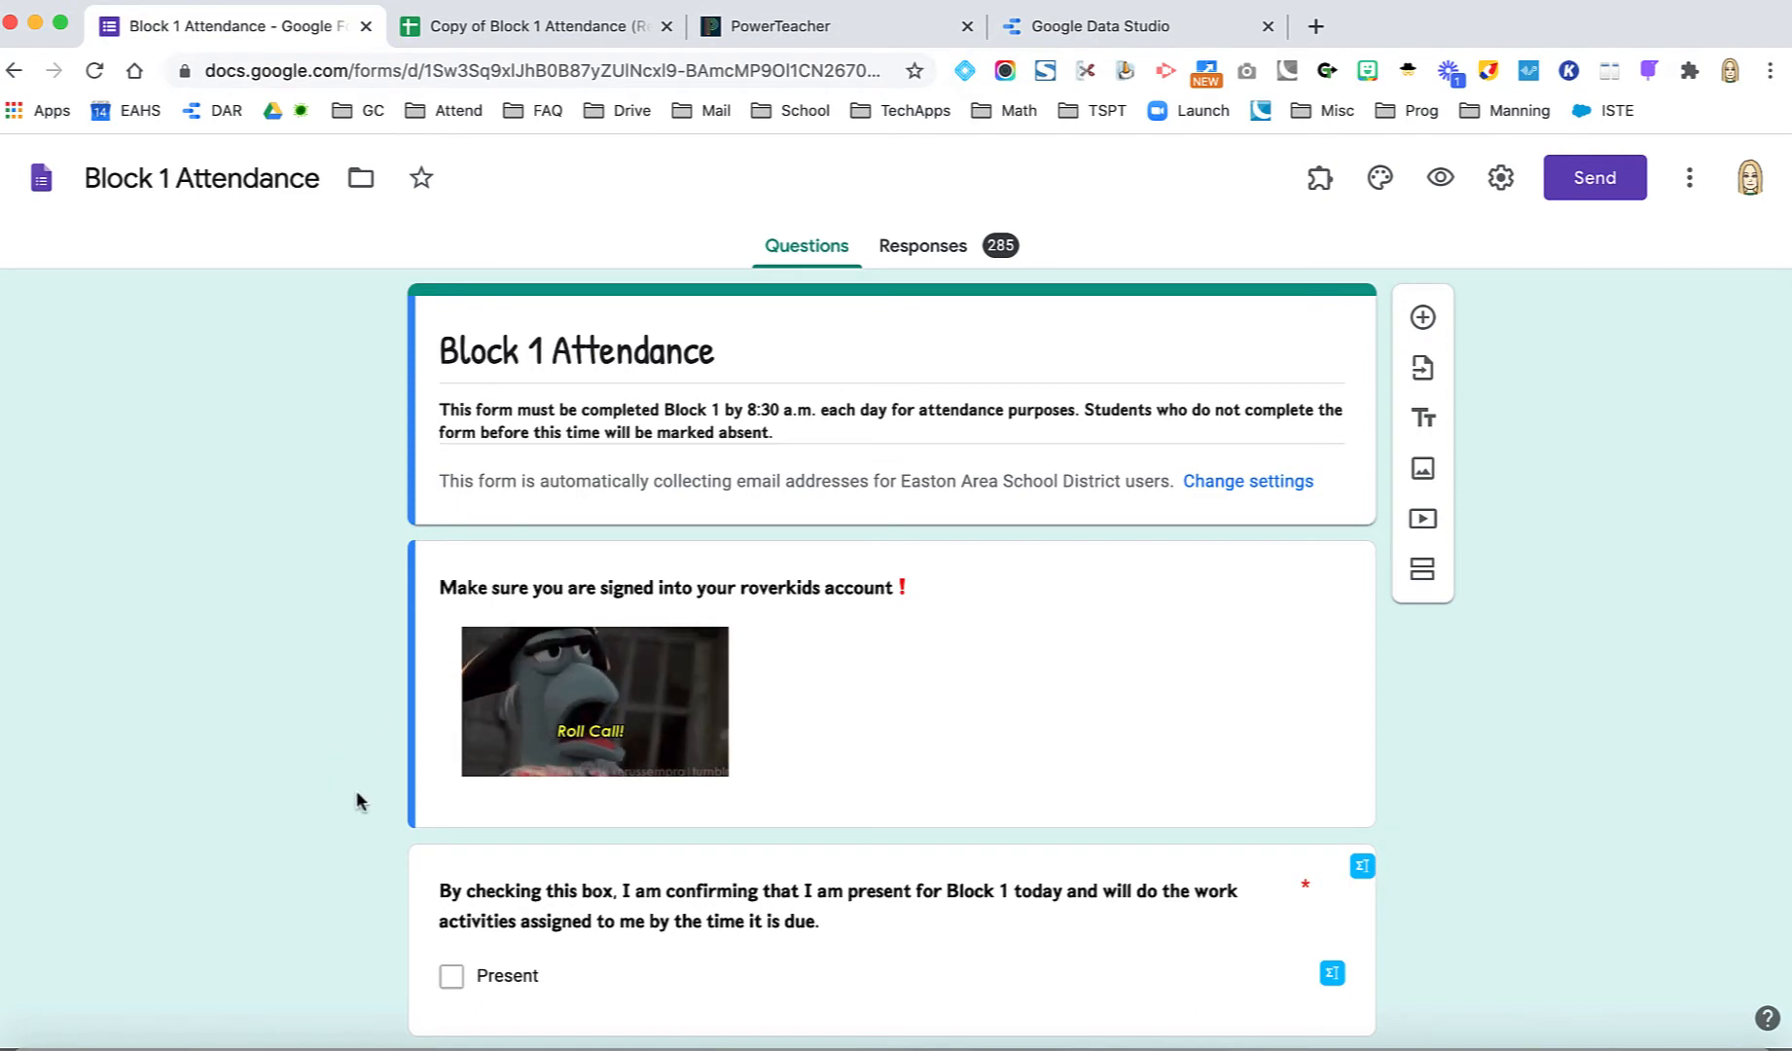
scroll(389, 890, down, 1)
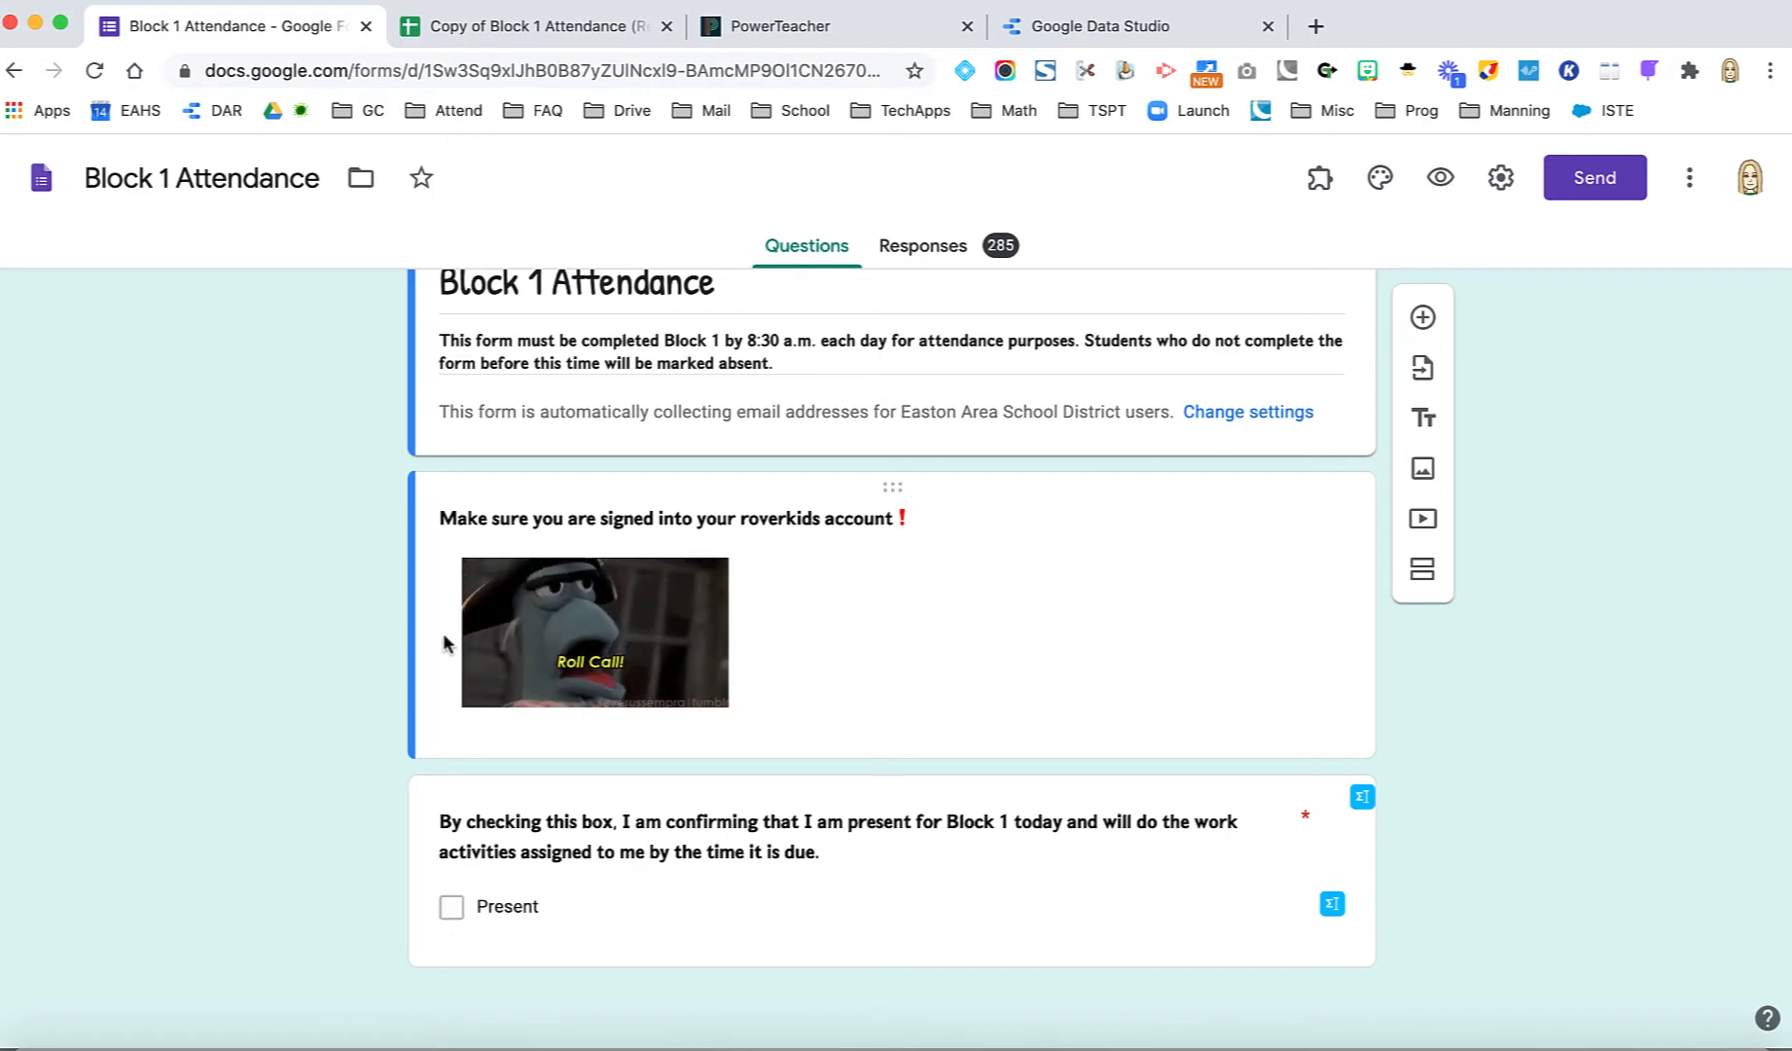
- Switch to the Copy of Block 1 Attendance (Responses) spreadsheet and examine the email, Present and Name cells in row 2
click(498, 29)
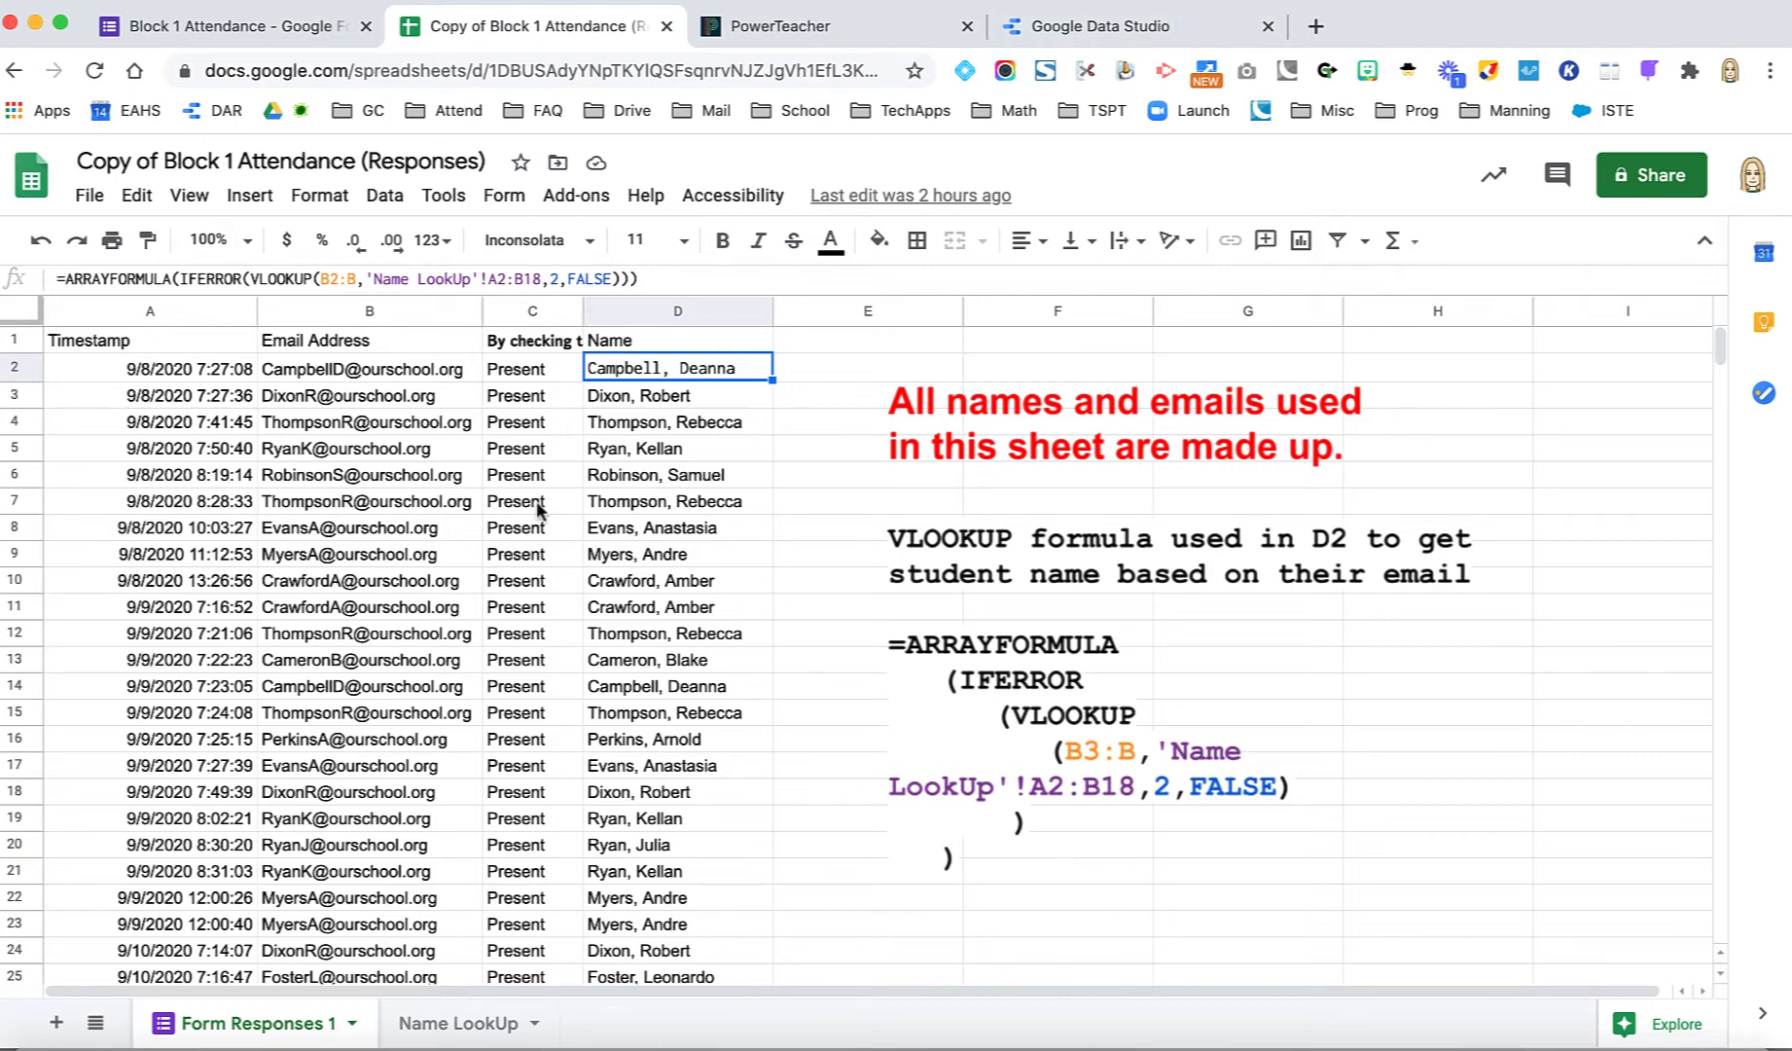
key(Left)
key(Left)
key(Left)
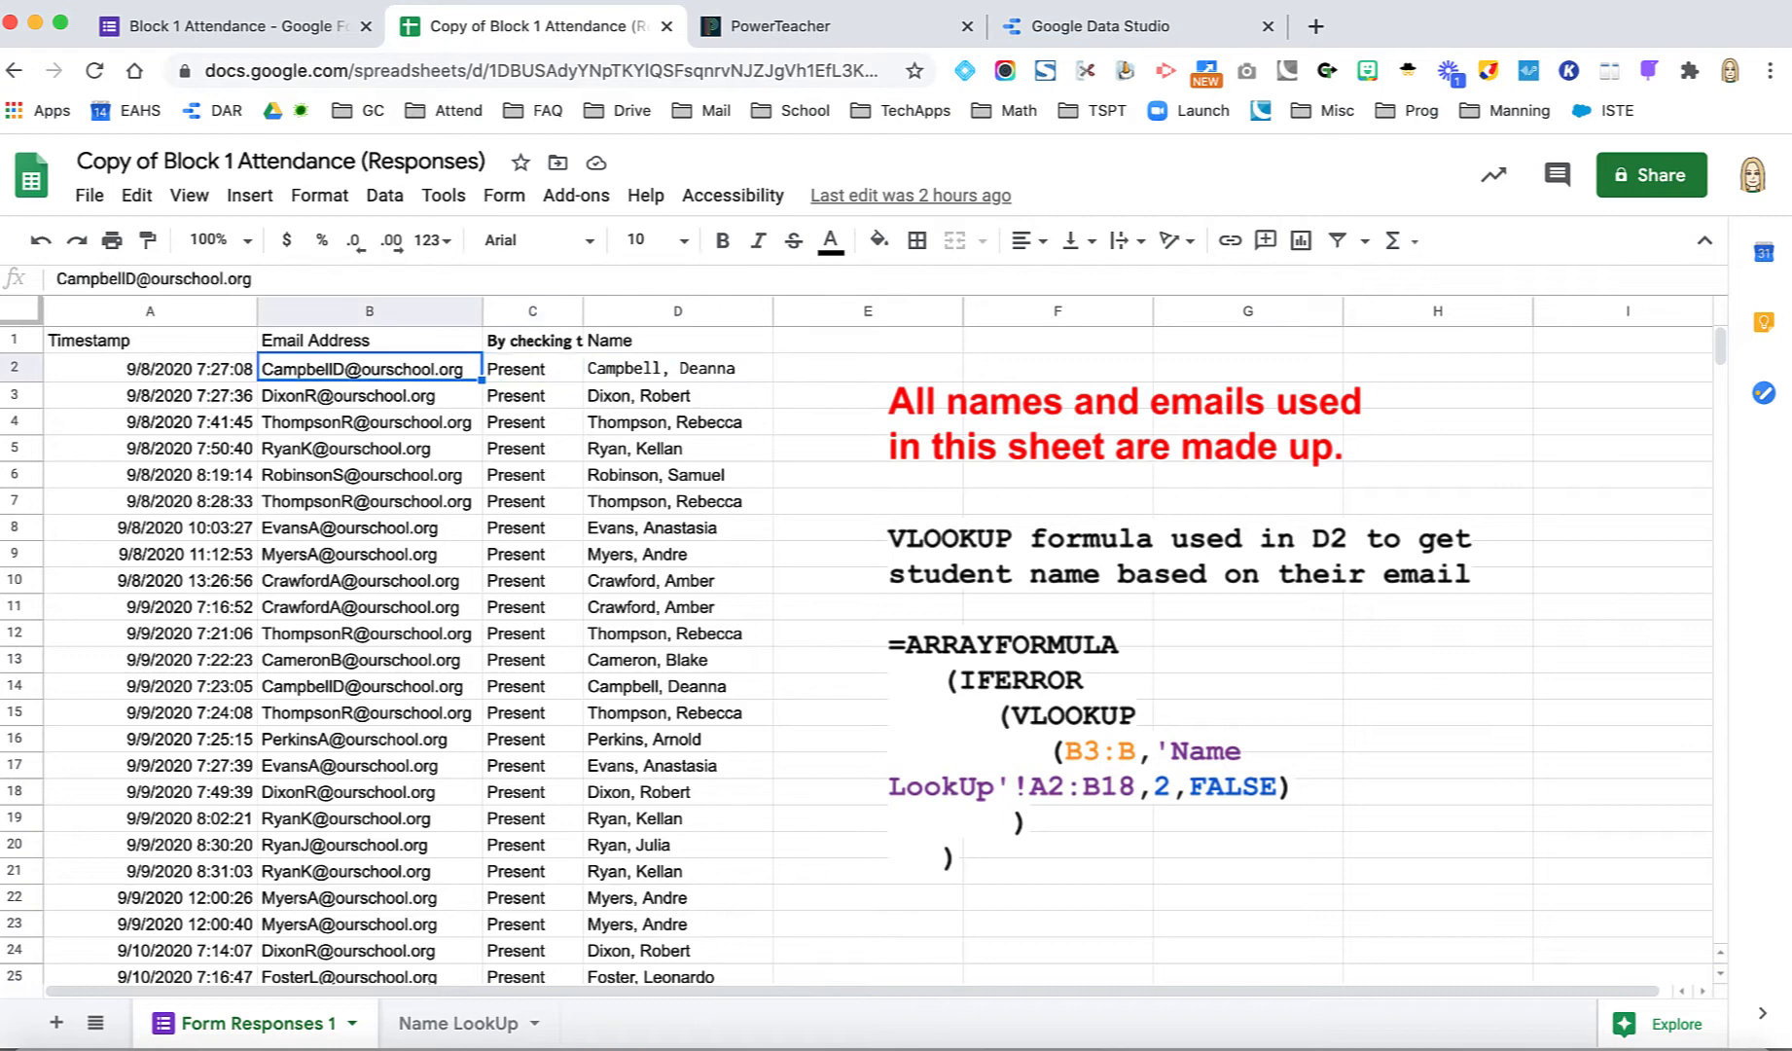
key(Right)
key(Right)
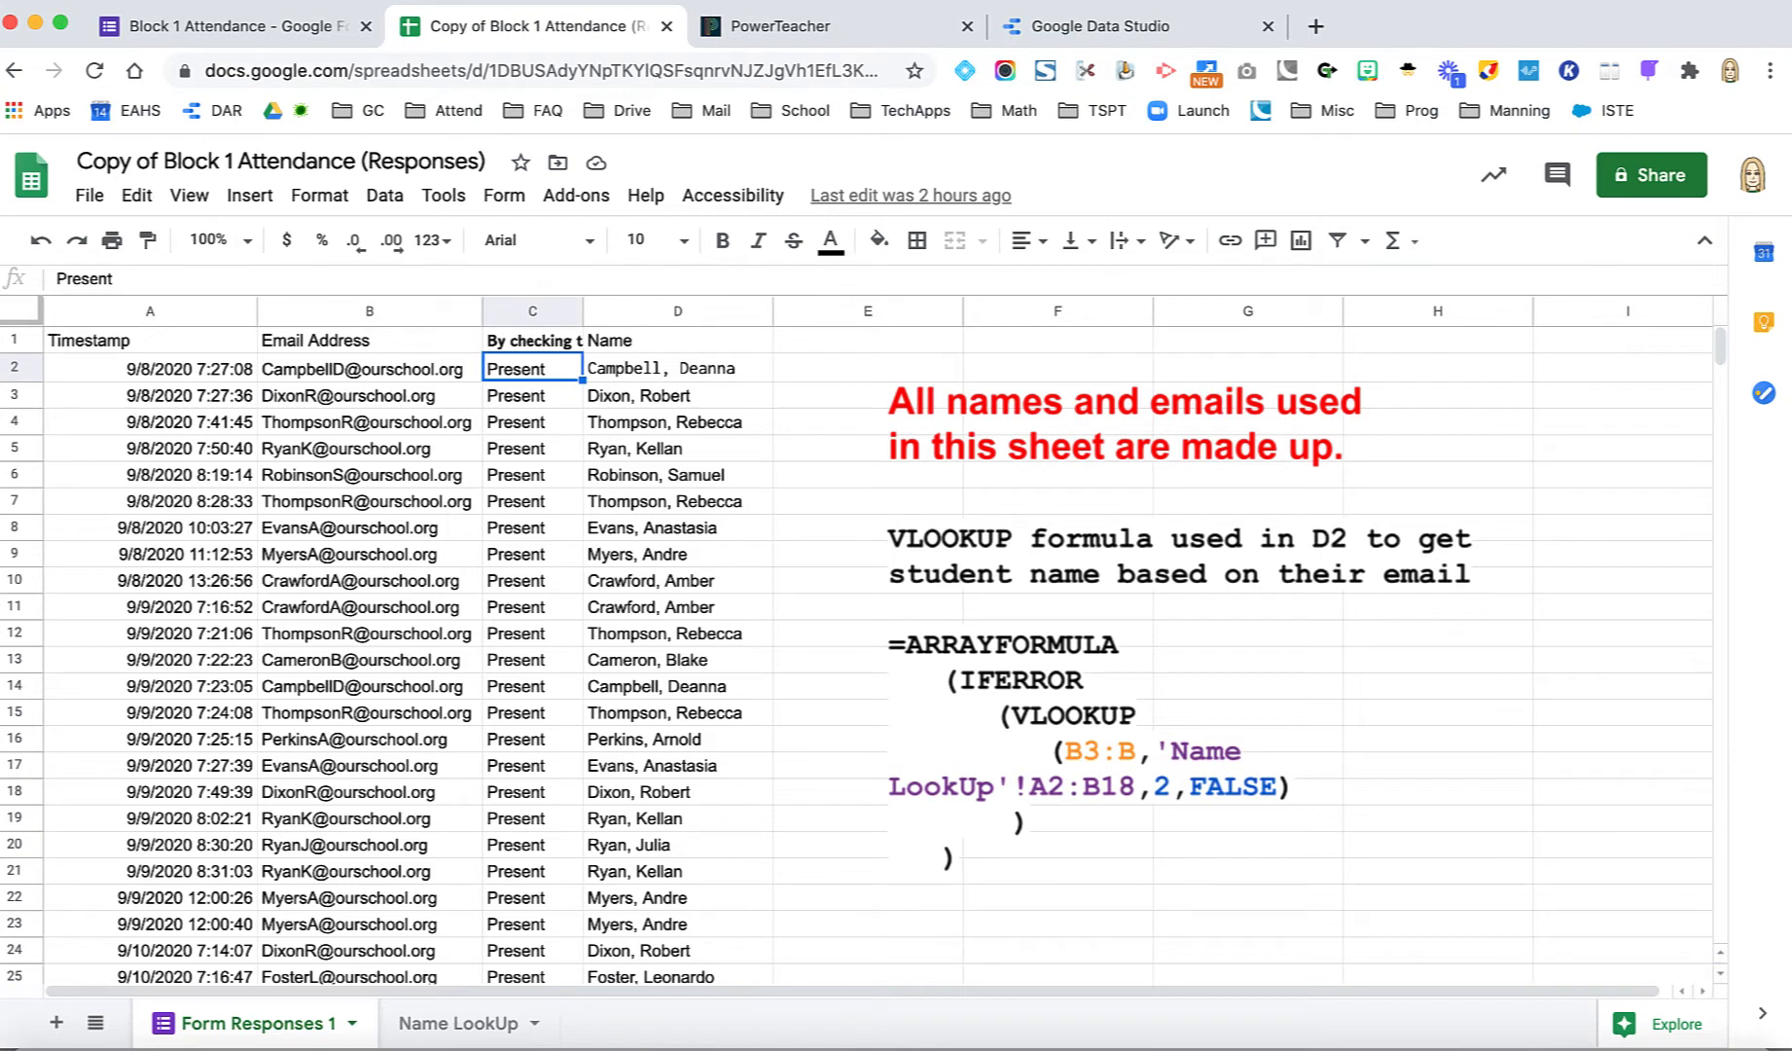
key(Right)
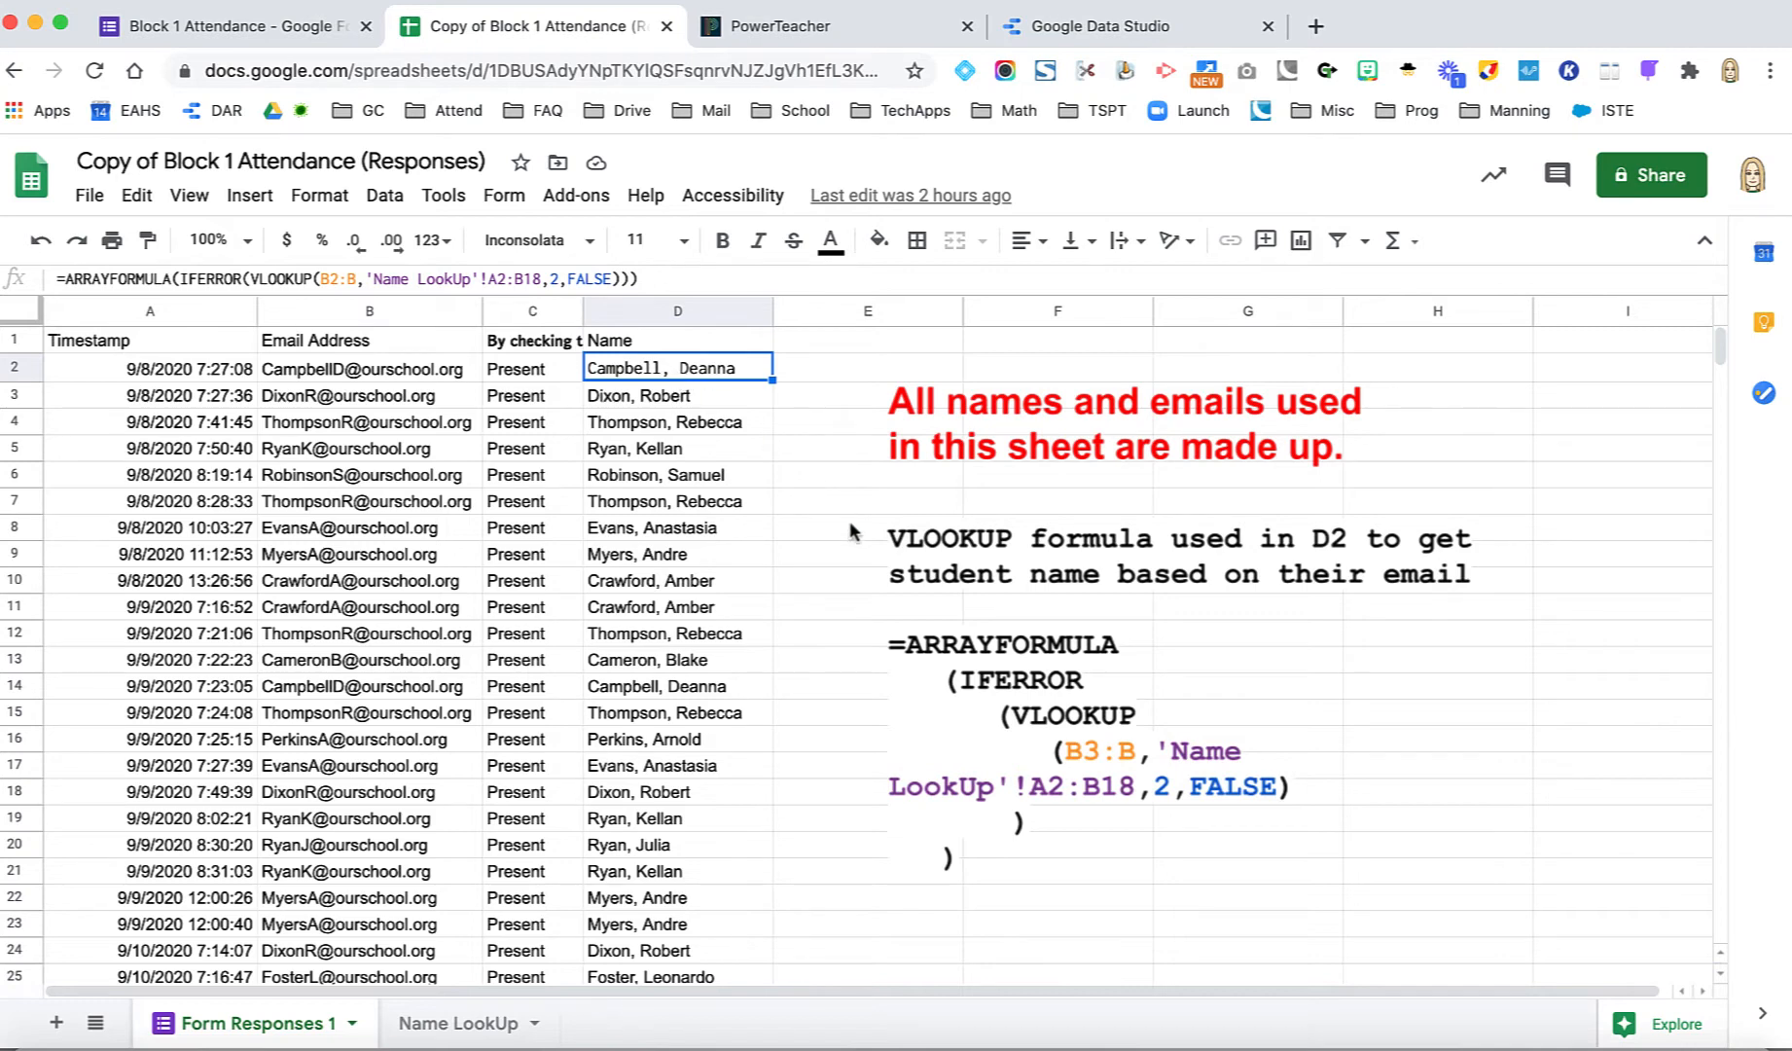
click(412, 378)
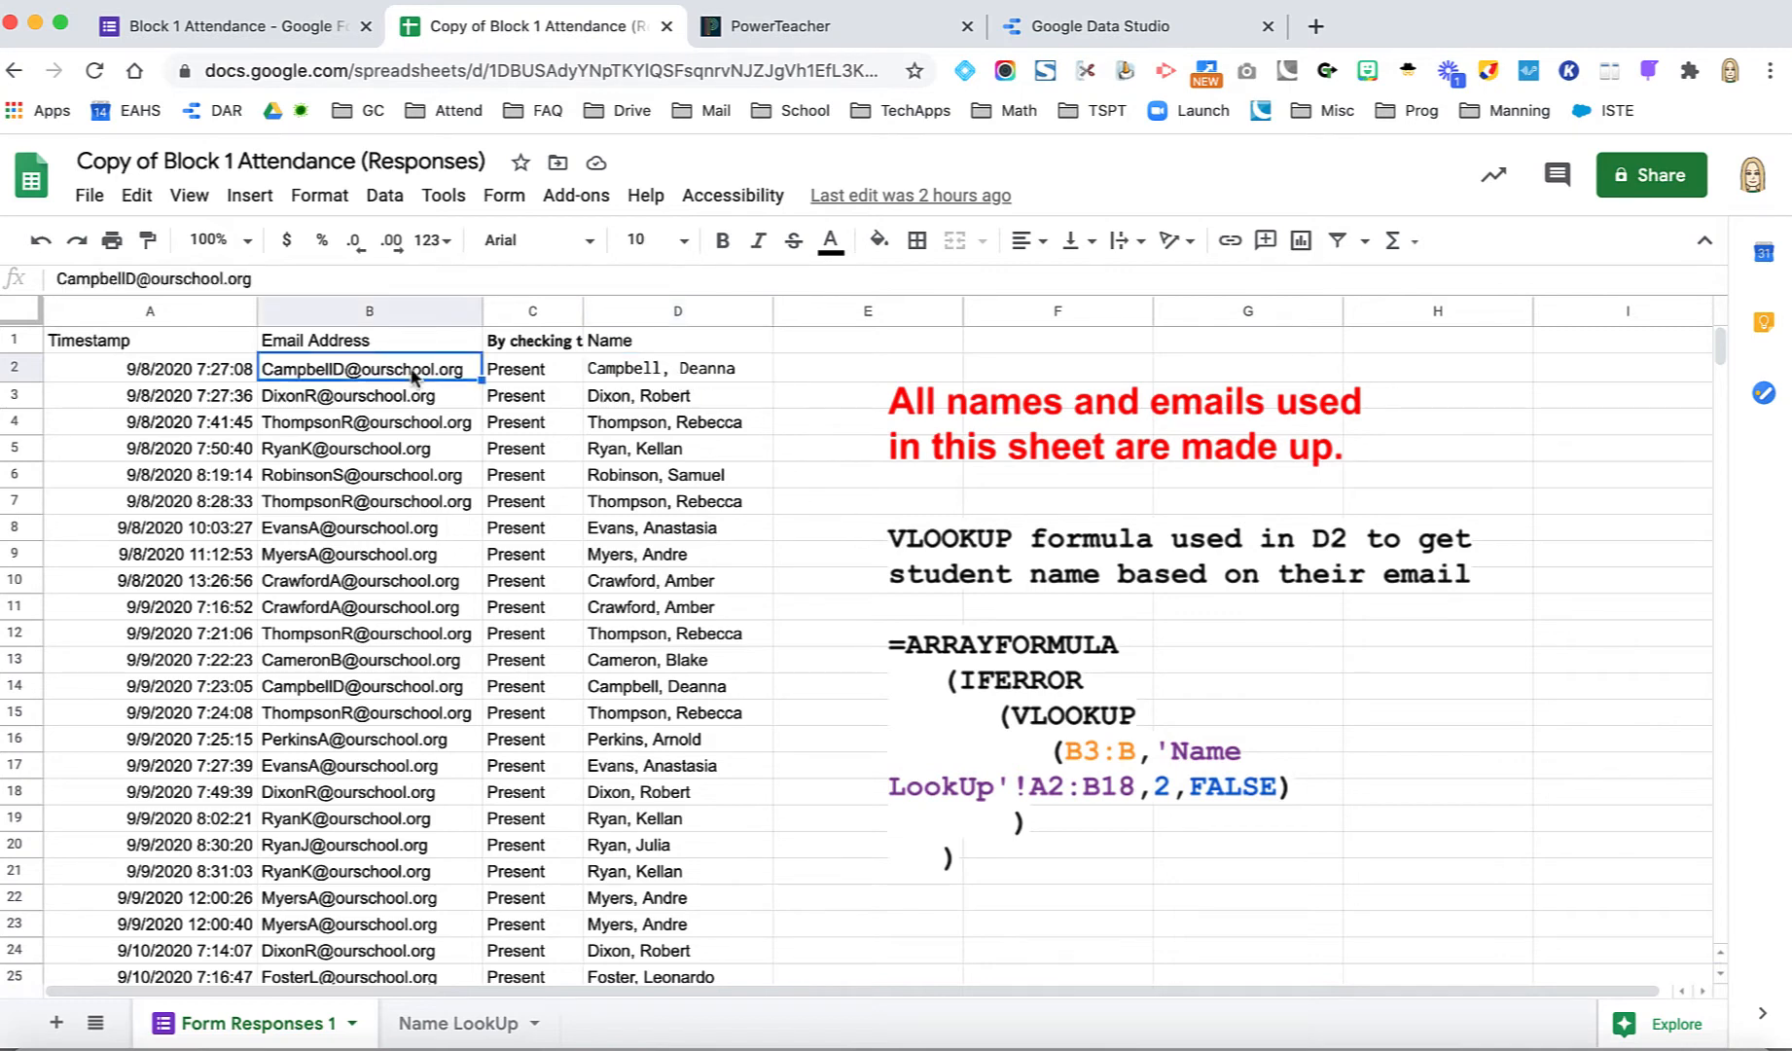
key(Right)
key(Right)
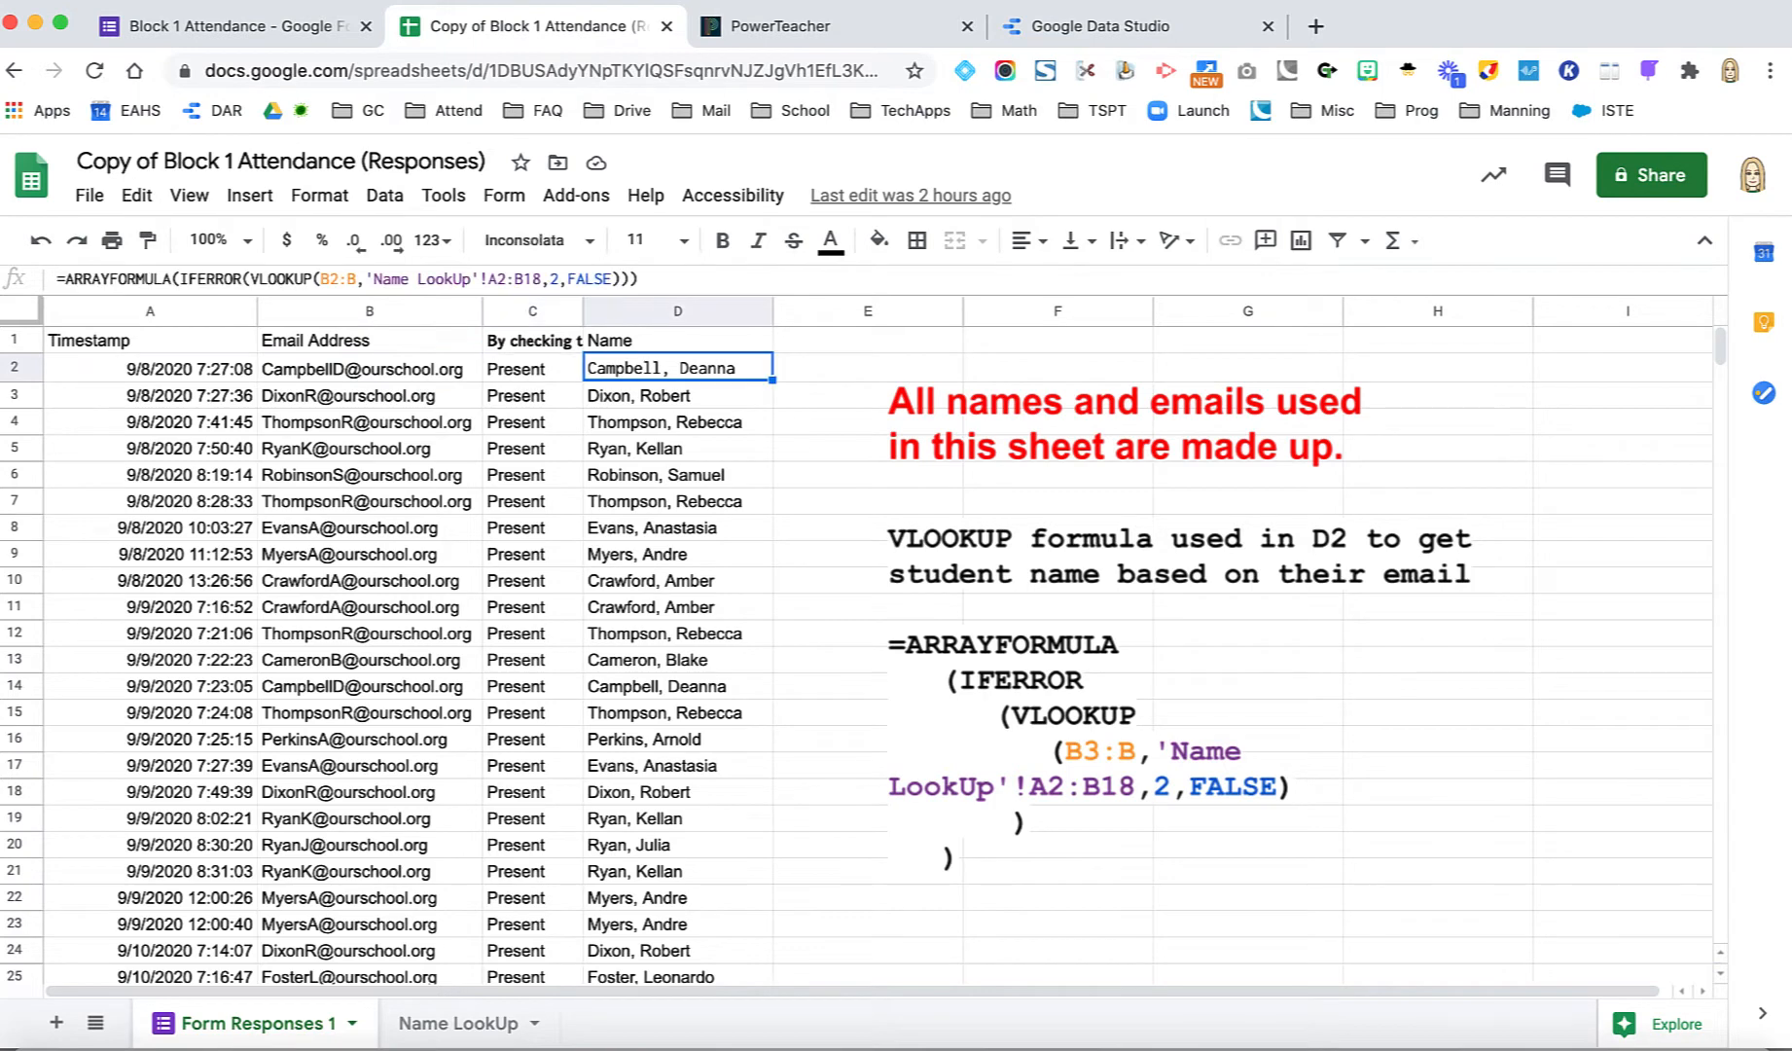
- Examine how emails are paired with student names on the Name LookUp sheet
click(432, 1034)
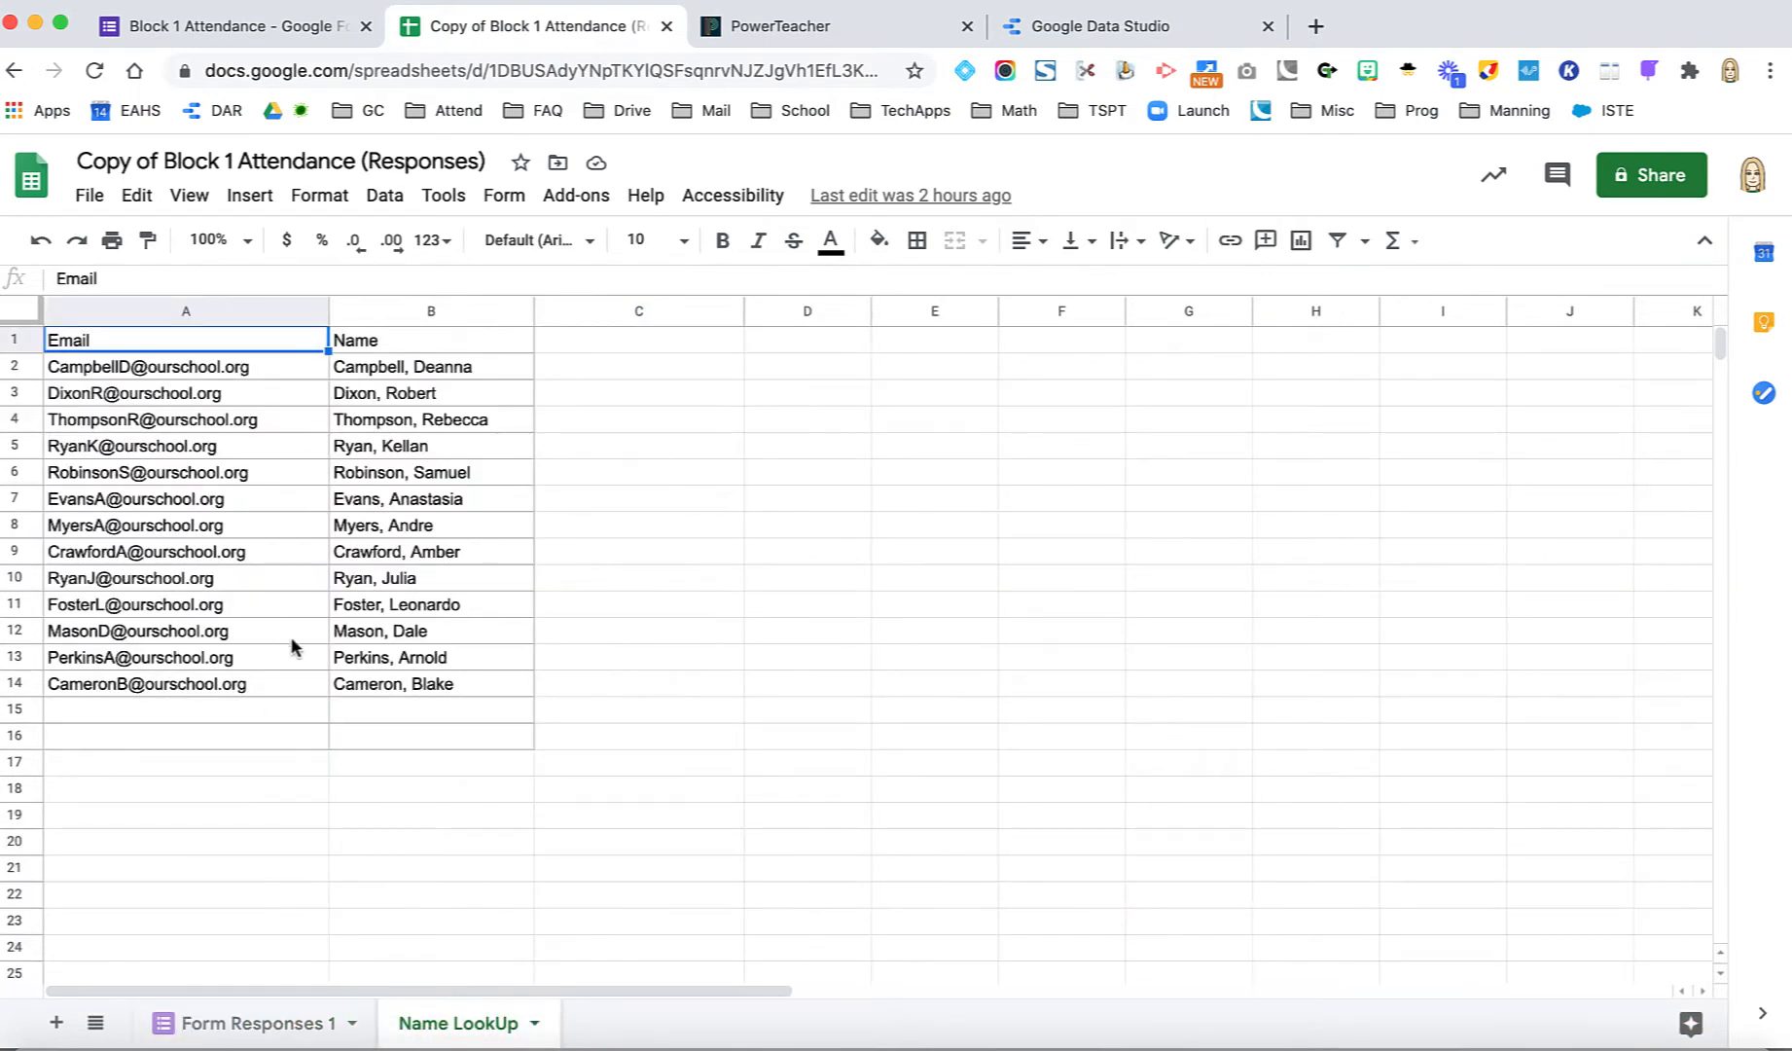
click(196, 375)
key(Right)
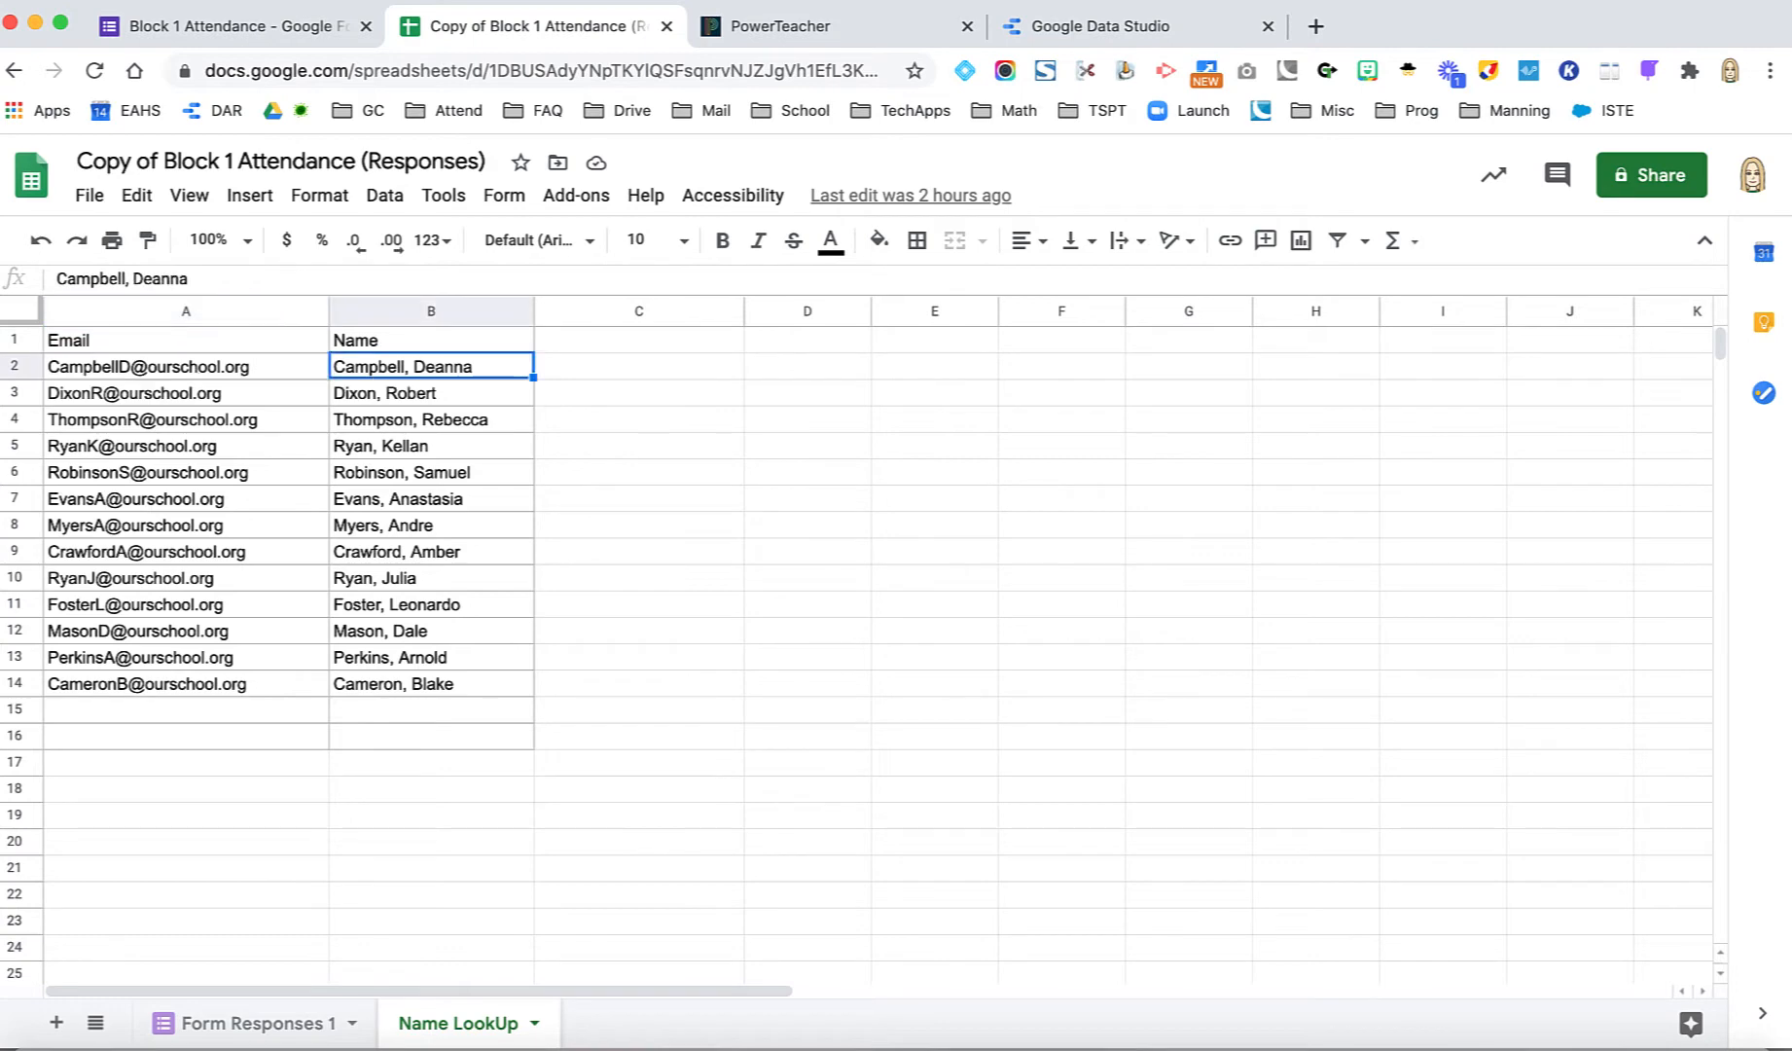
- Return to the Form Responses 1 sheet and examine the VLOOKUP formula in D2 and the names filled beneath it
click(328, 1021)
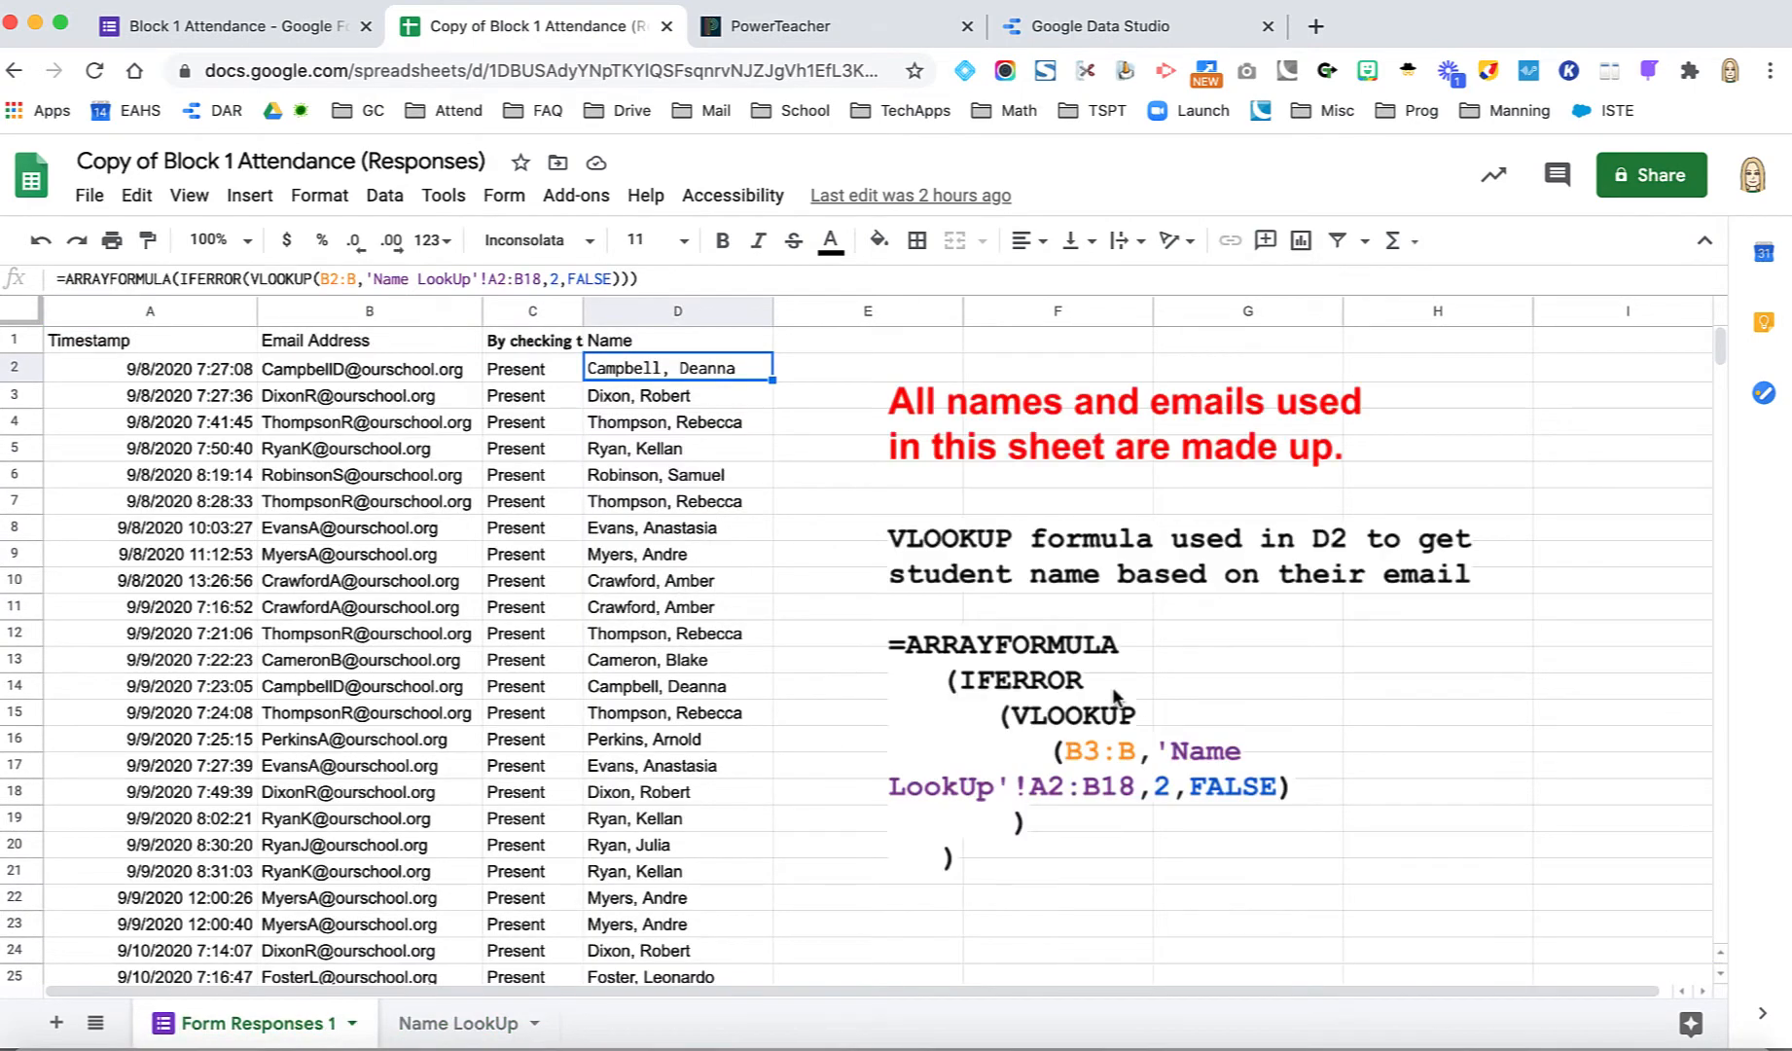
click(1097, 667)
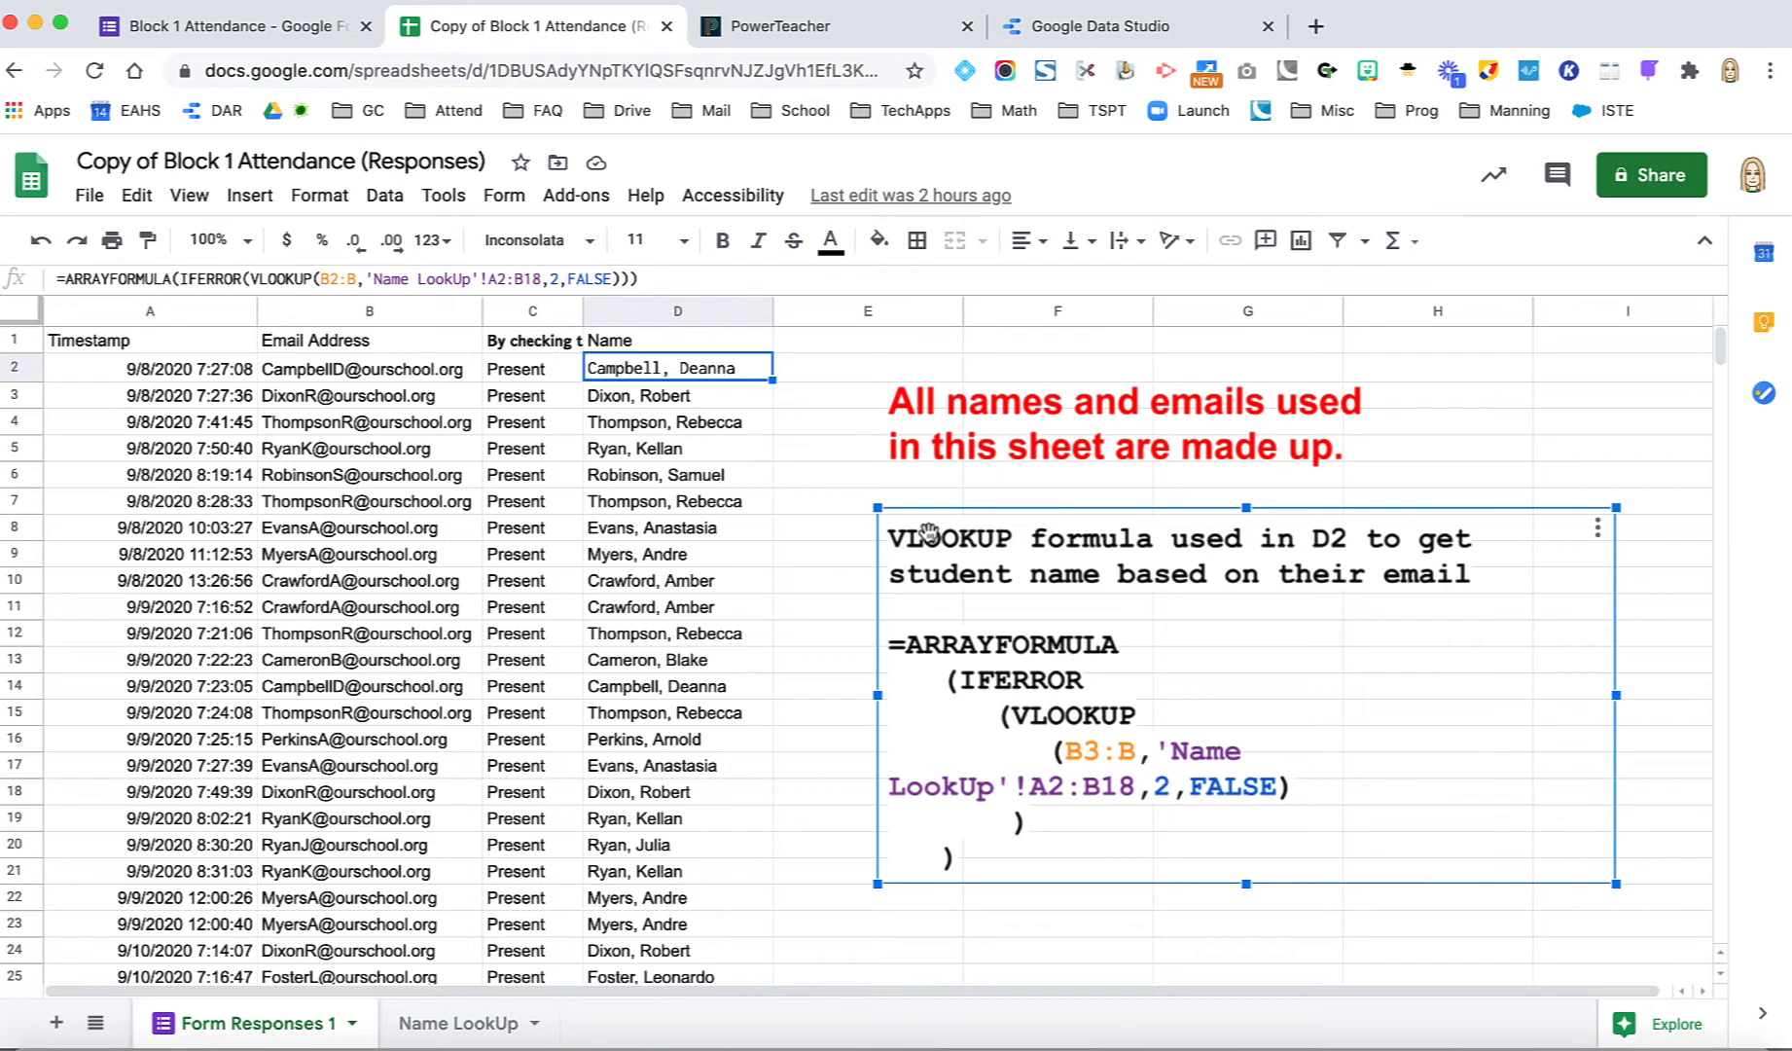
click(678, 399)
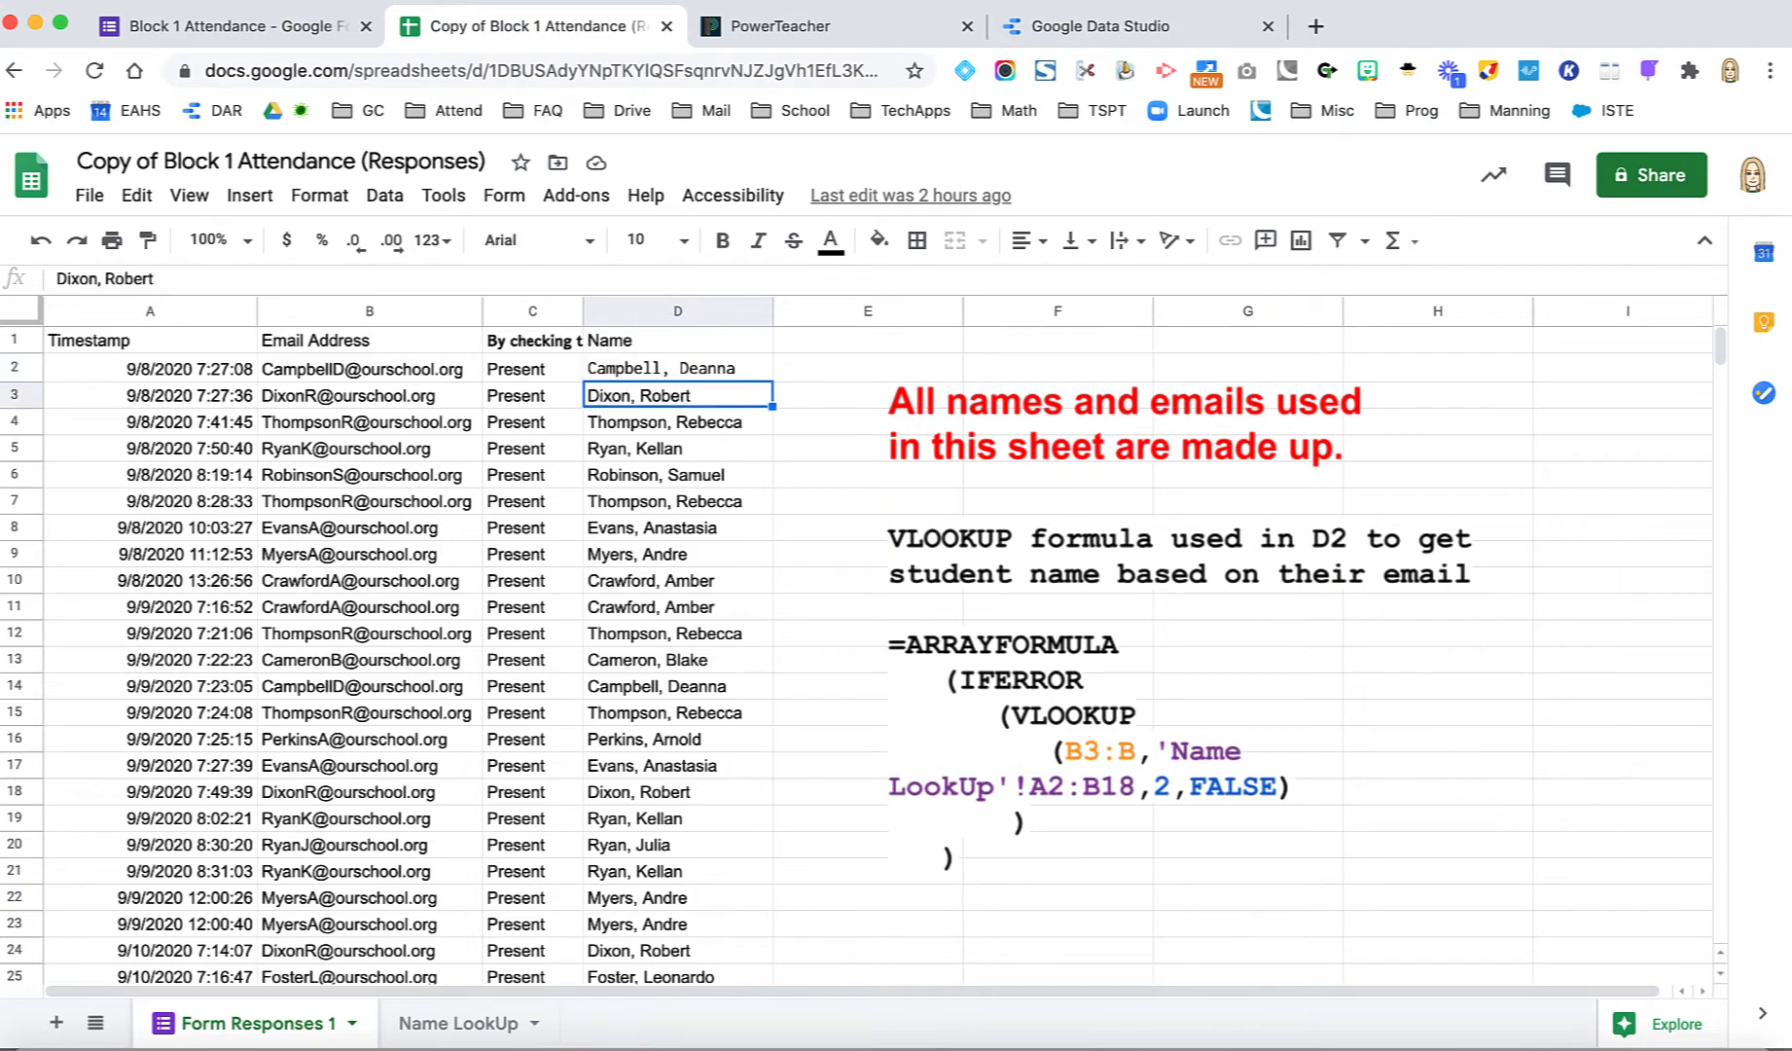
key(Down)
key(Down)
key(Down)
key(Down)
key(Down)
key(Down)
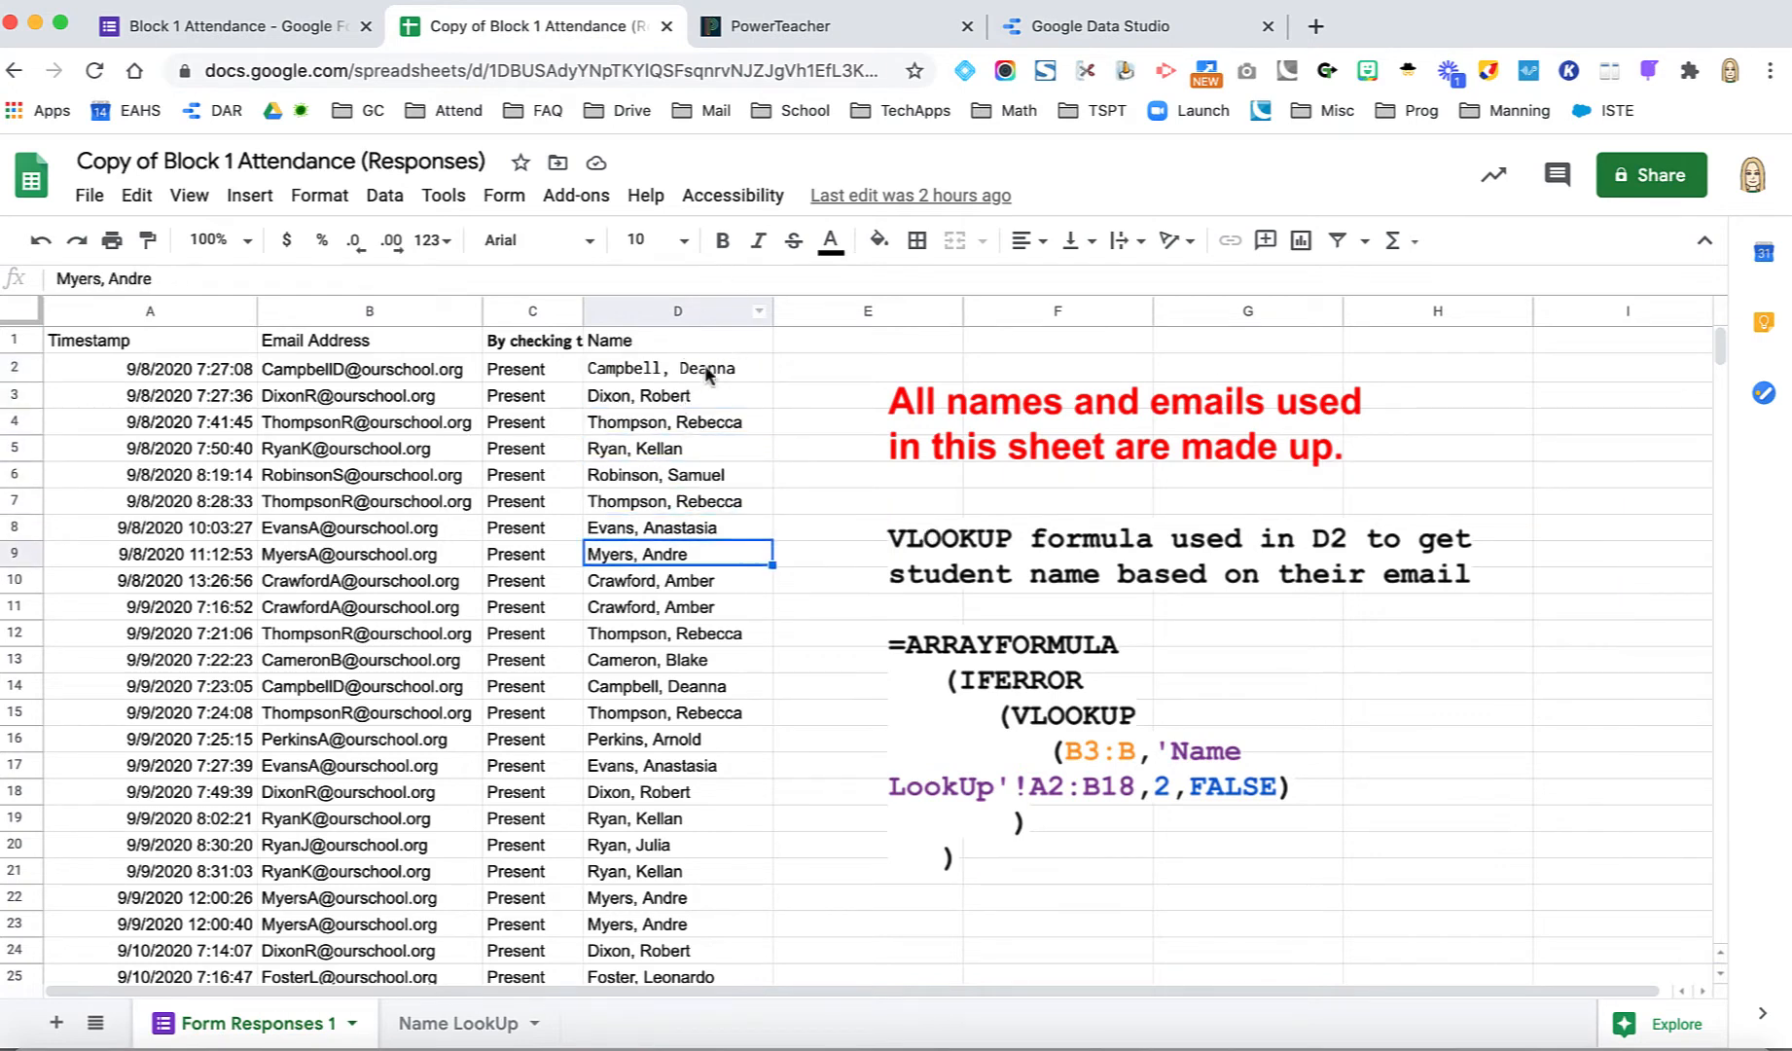
click(701, 374)
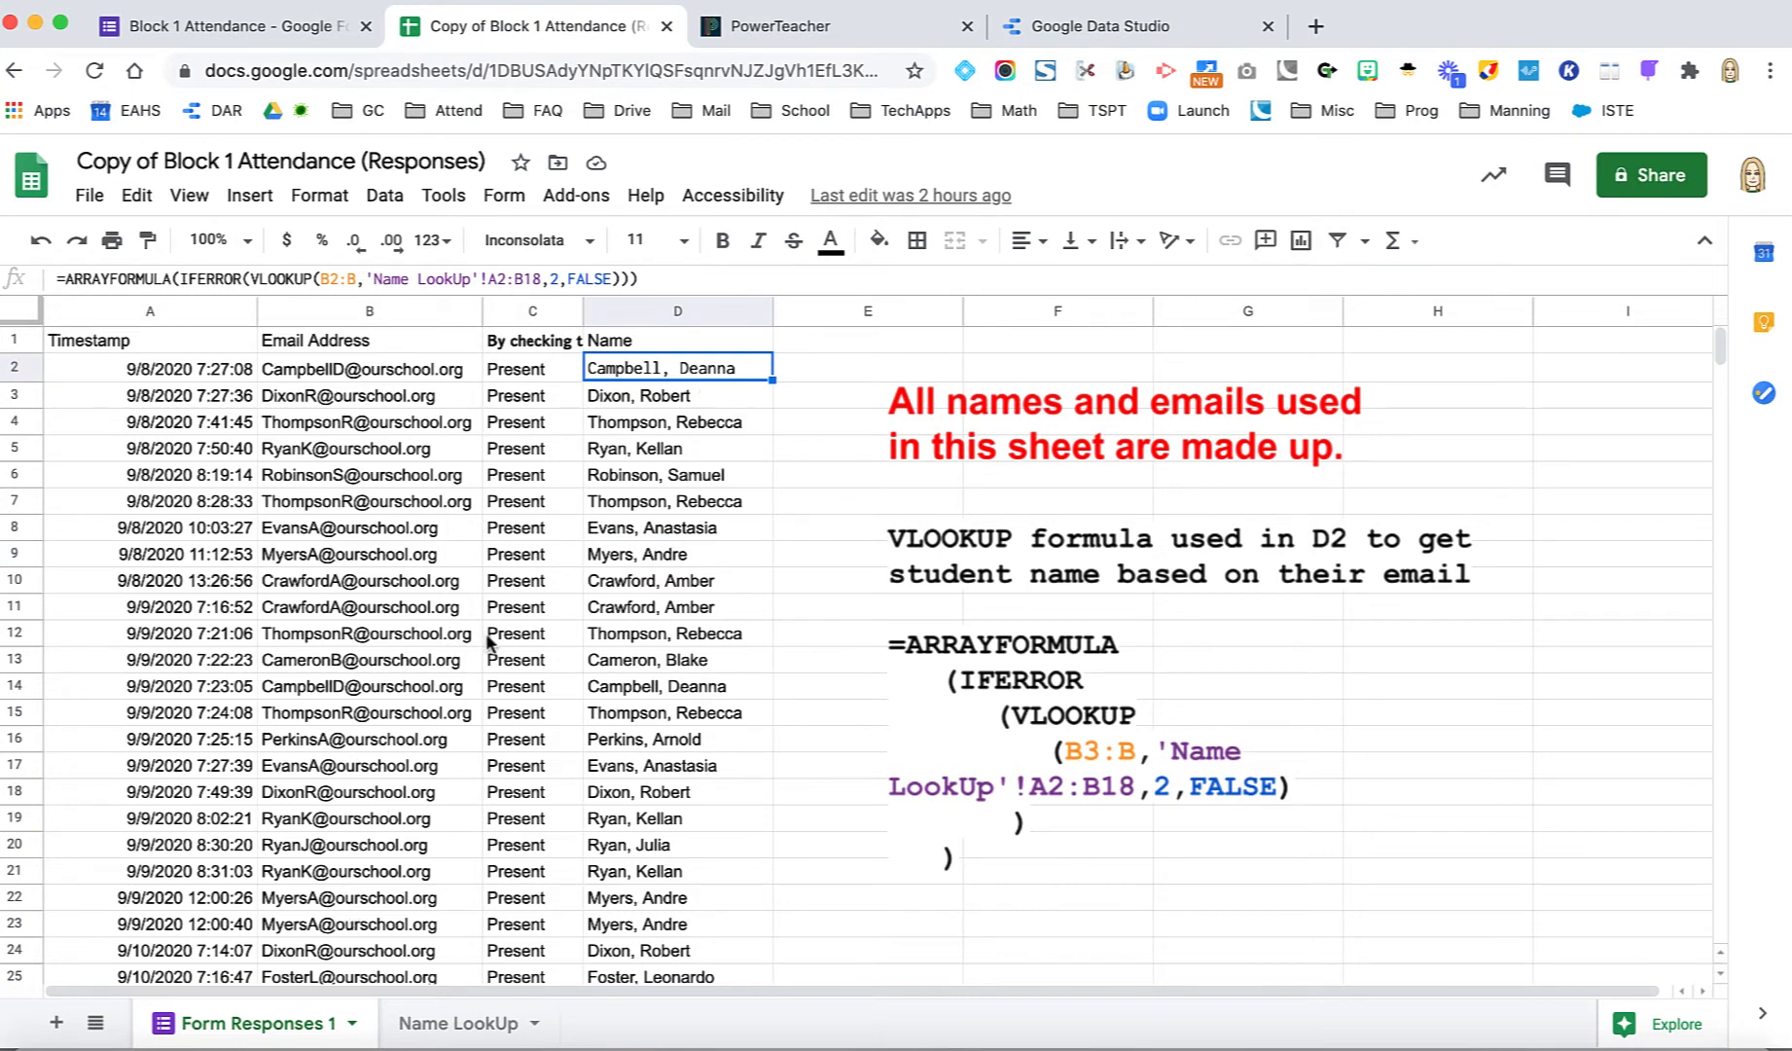
- Switch to Google Data Studio and create a blank report
click(1061, 35)
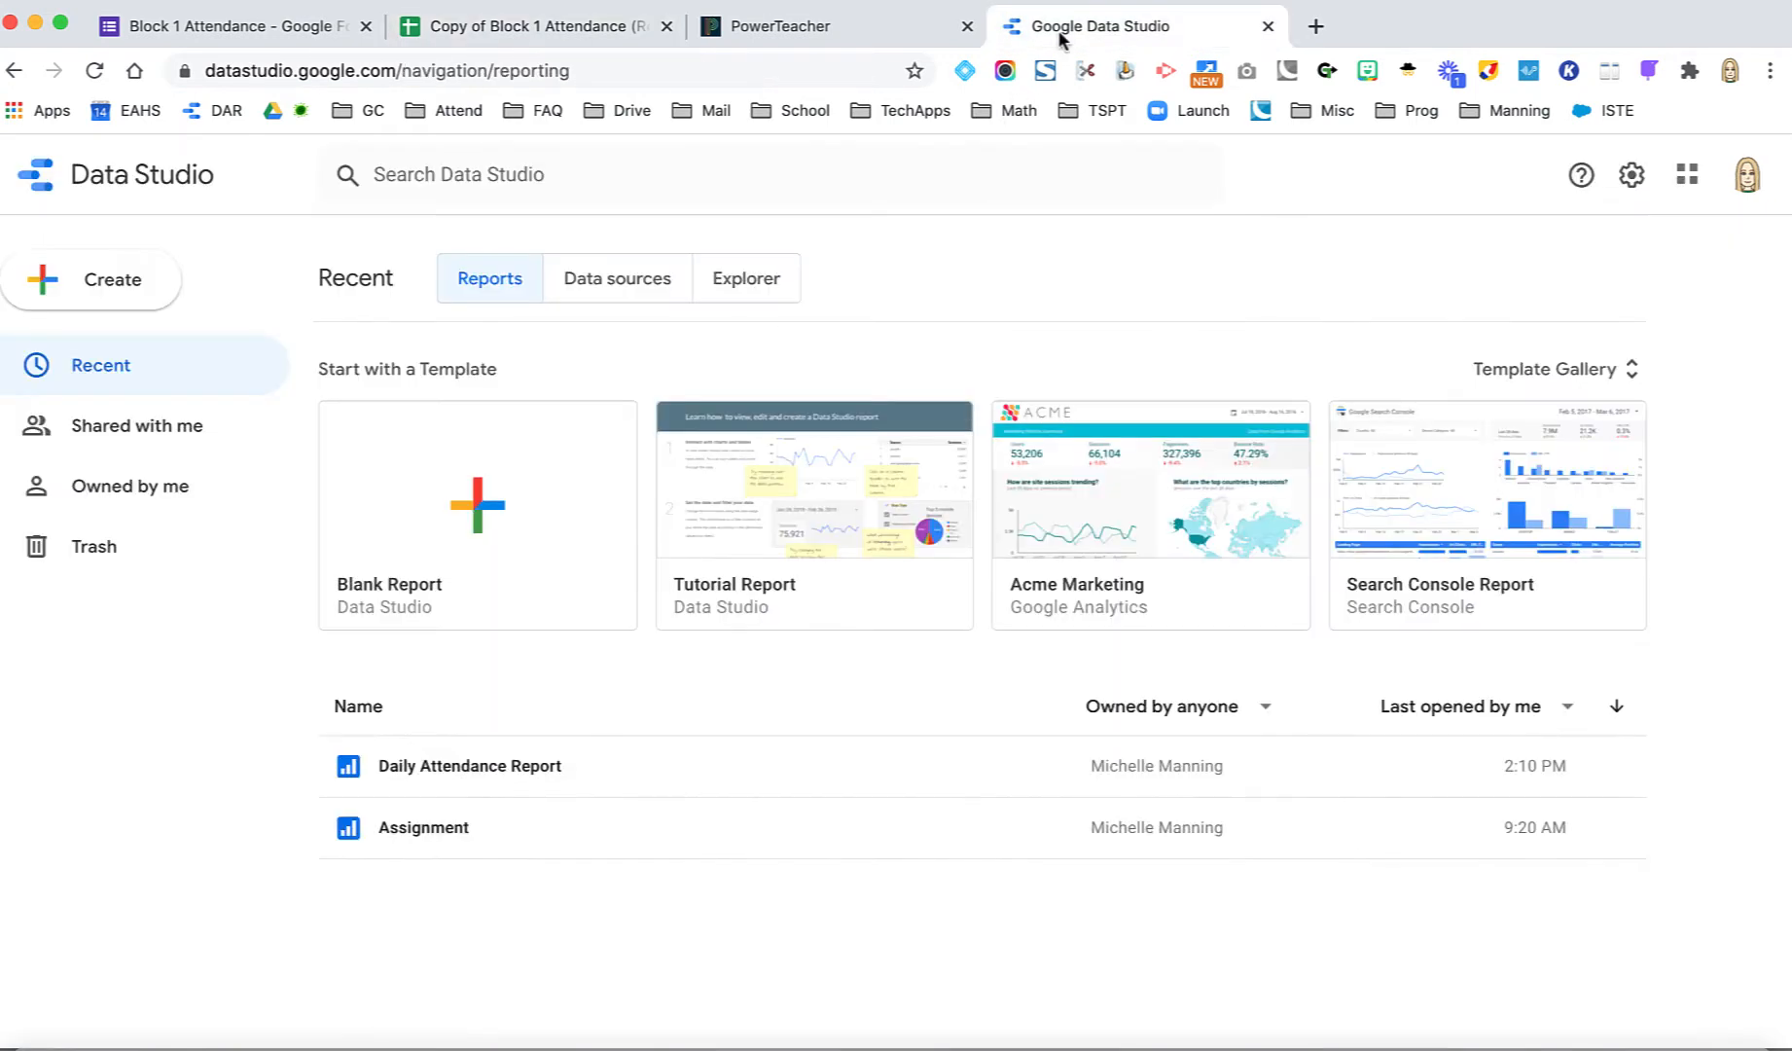
click(288, 73)
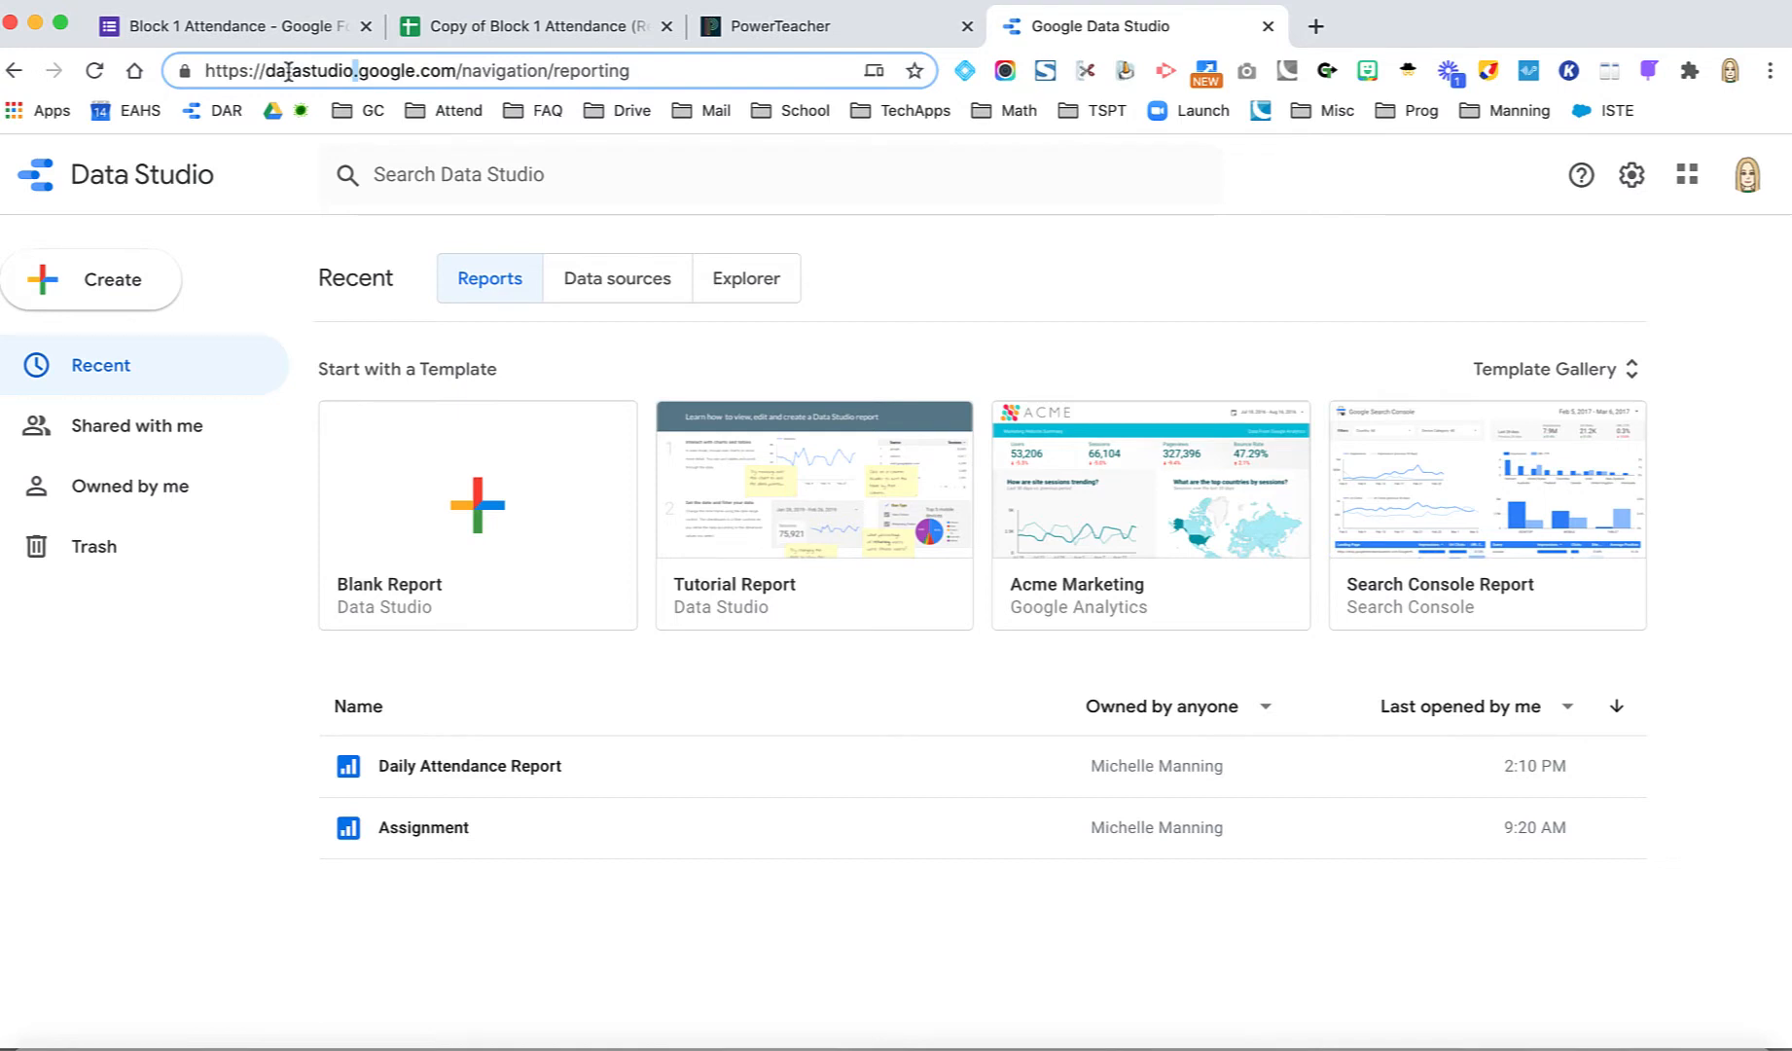
double_click(288, 73)
click(686, 69)
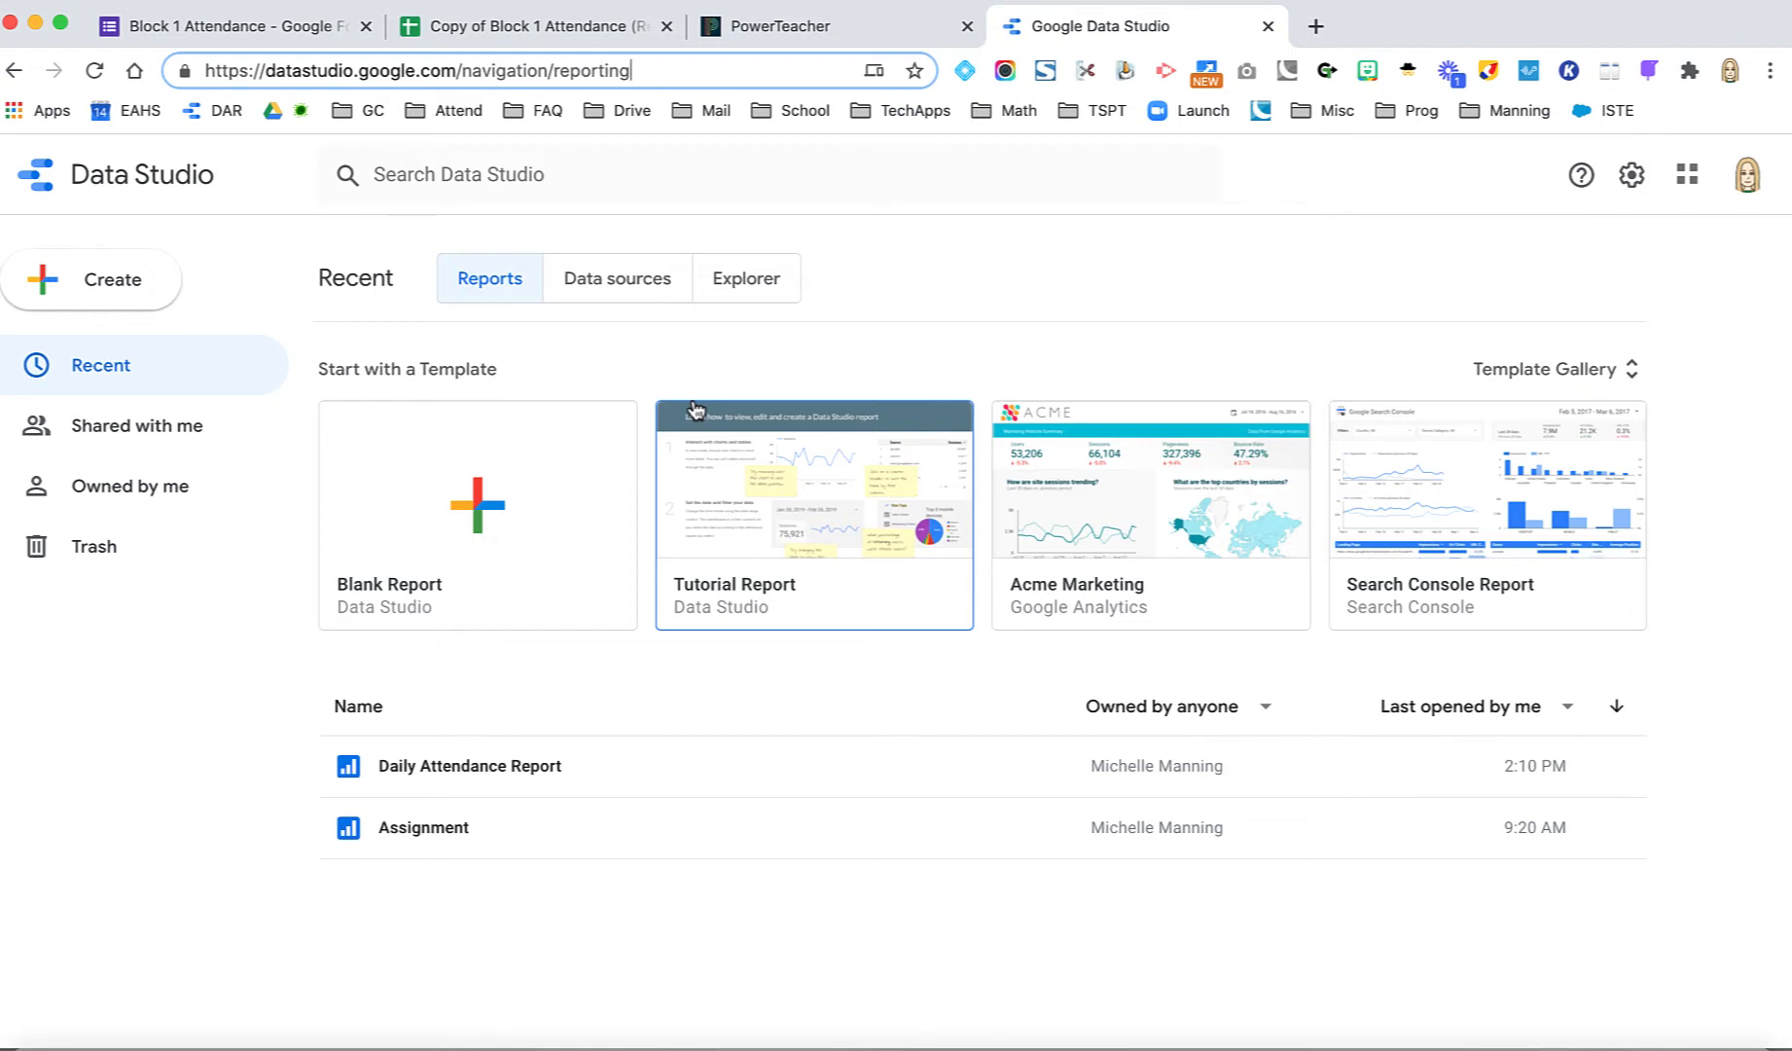
click(474, 519)
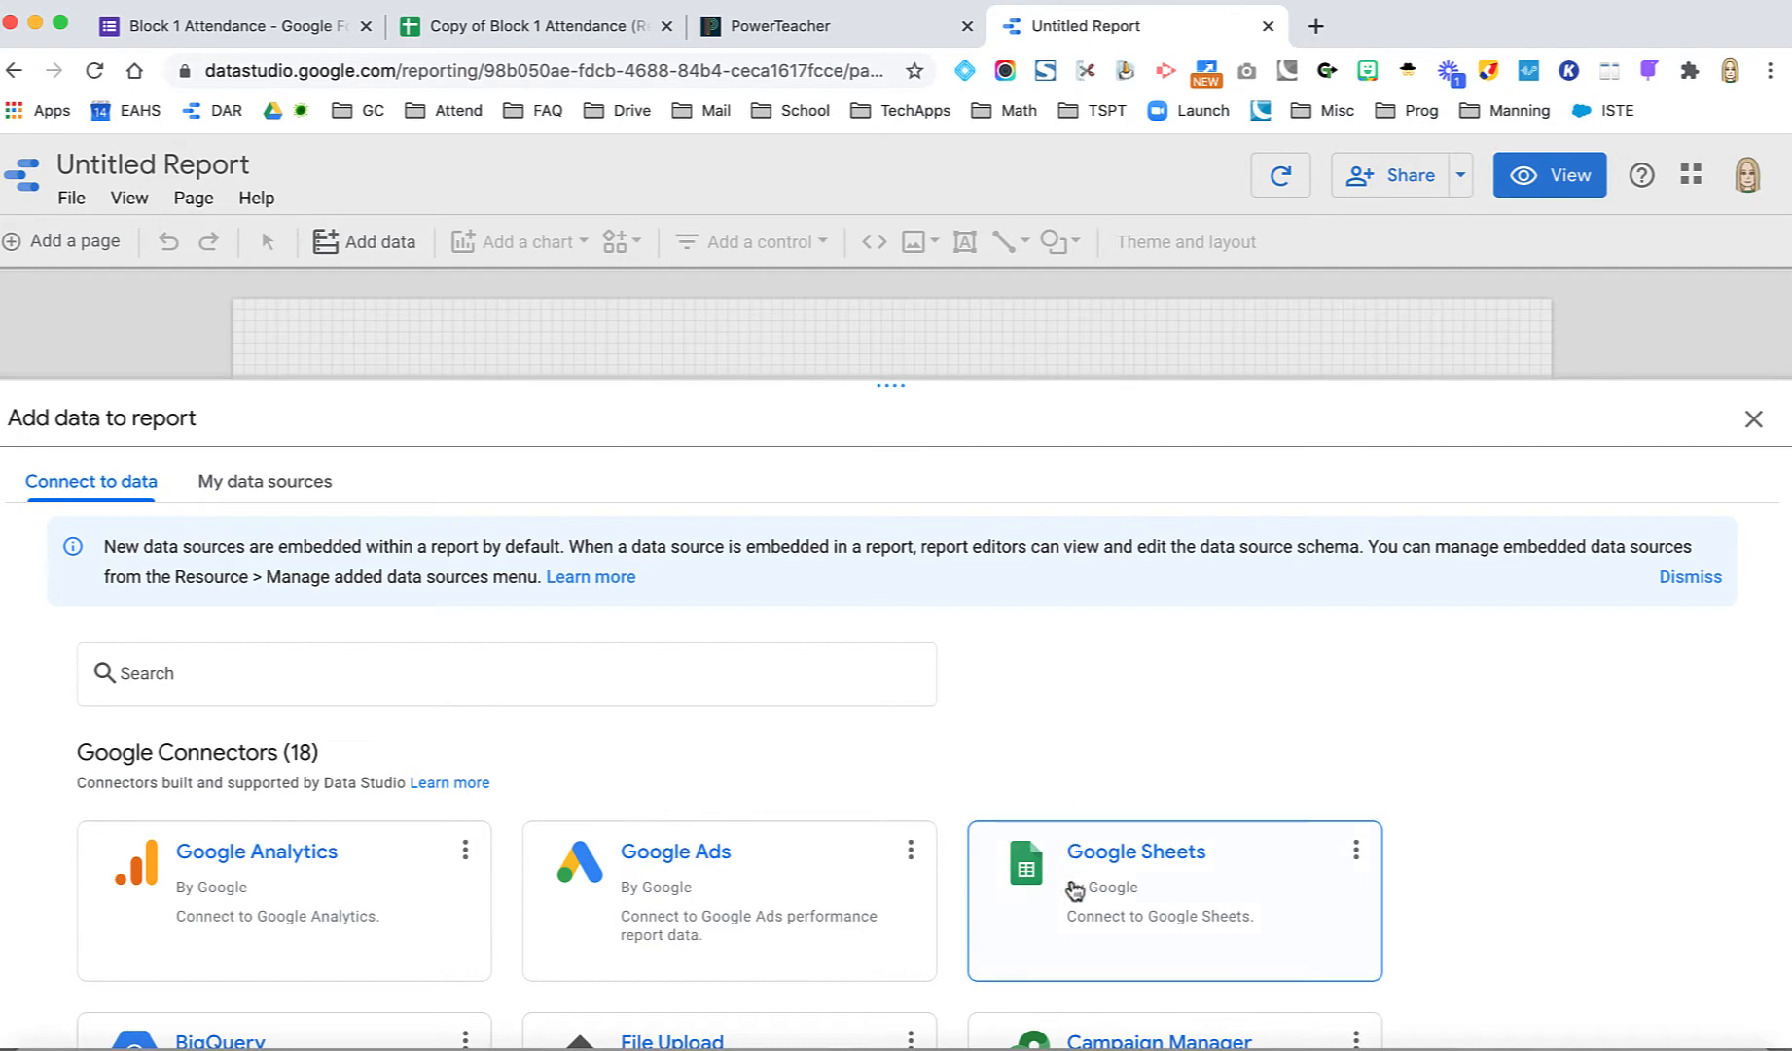
- Add the Form Responses 1 worksheet of Copy of Block 1 Attendance (Responses) through Google Sheets, and move its table toward the page's centre
click(1074, 889)
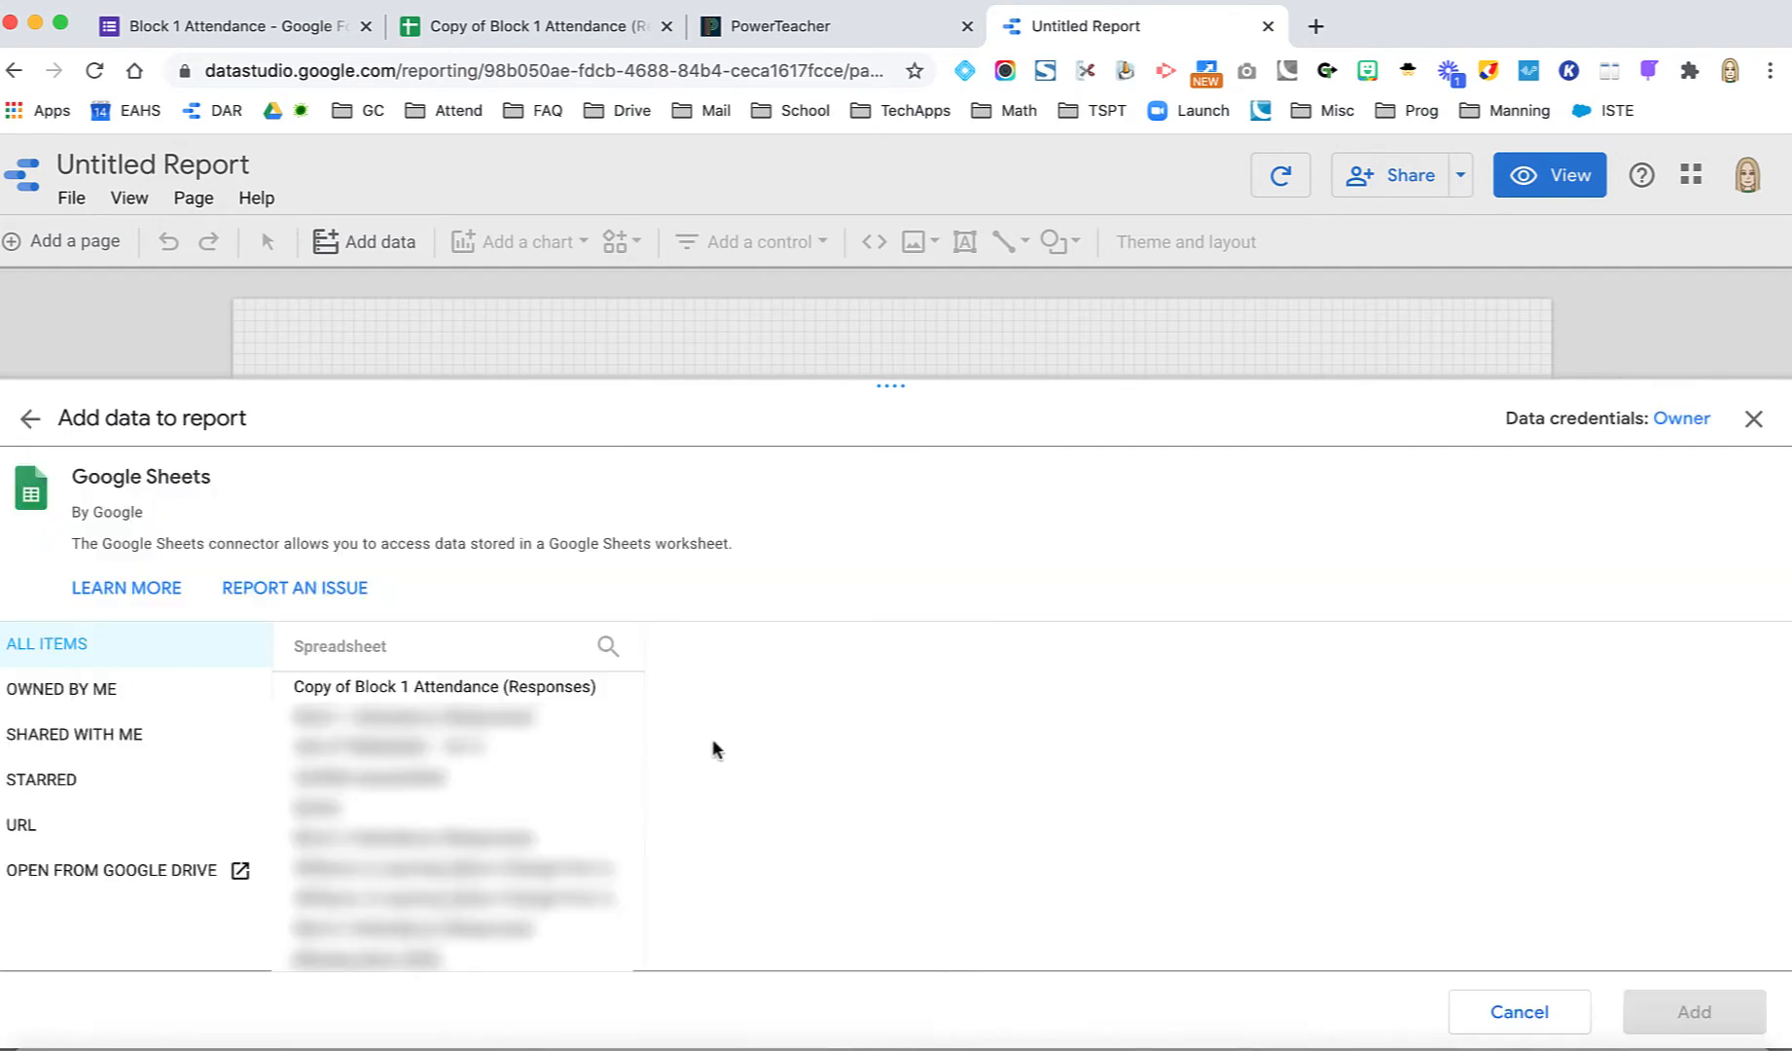
click(593, 693)
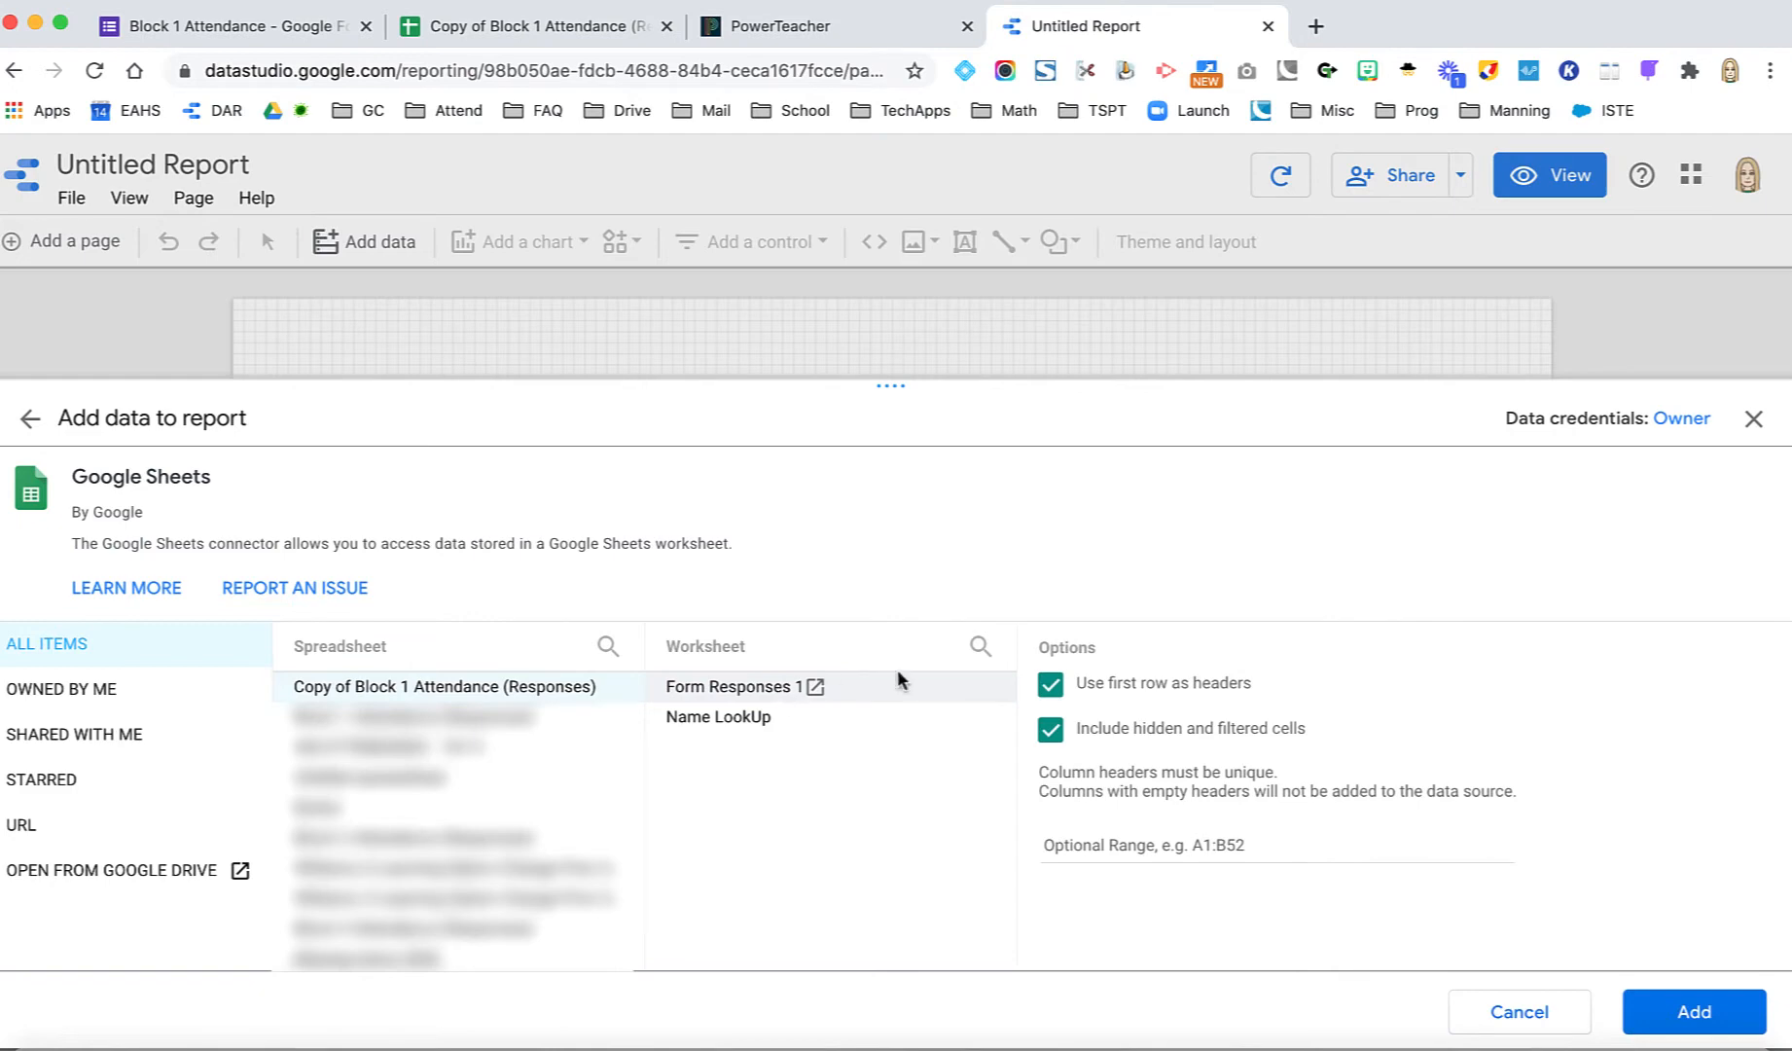
click(1675, 1015)
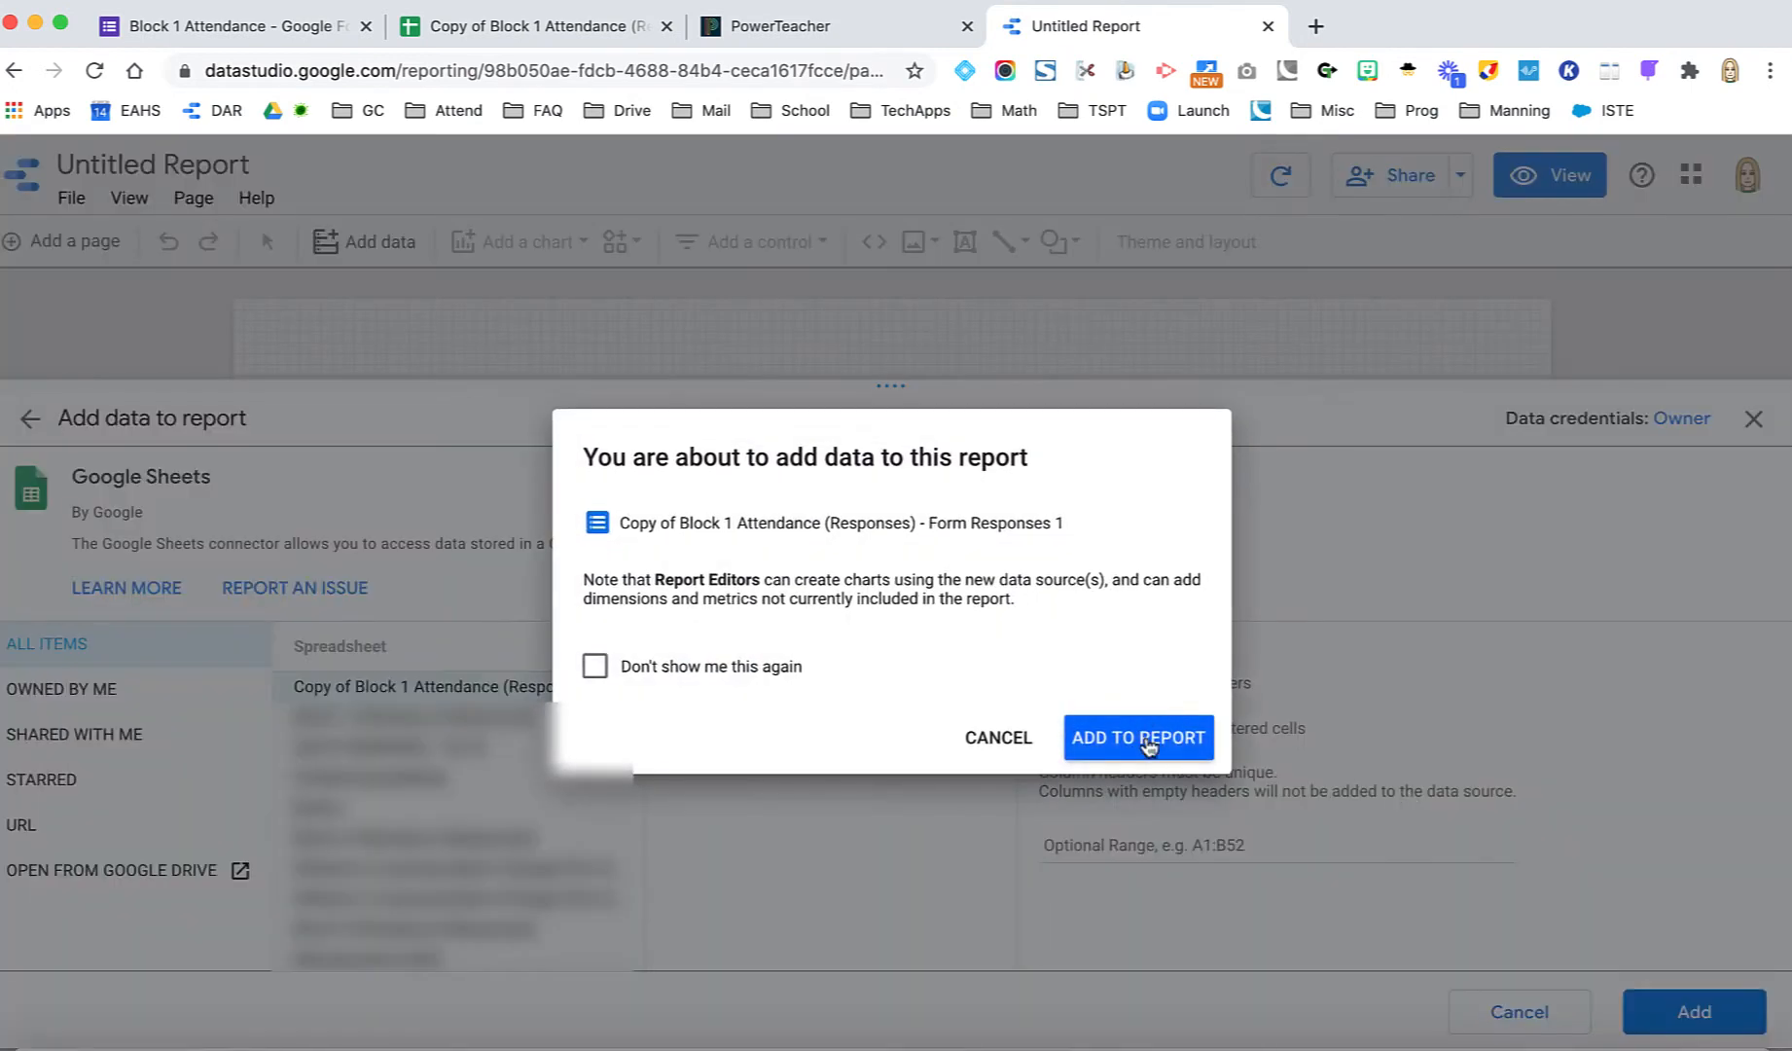
click(1140, 738)
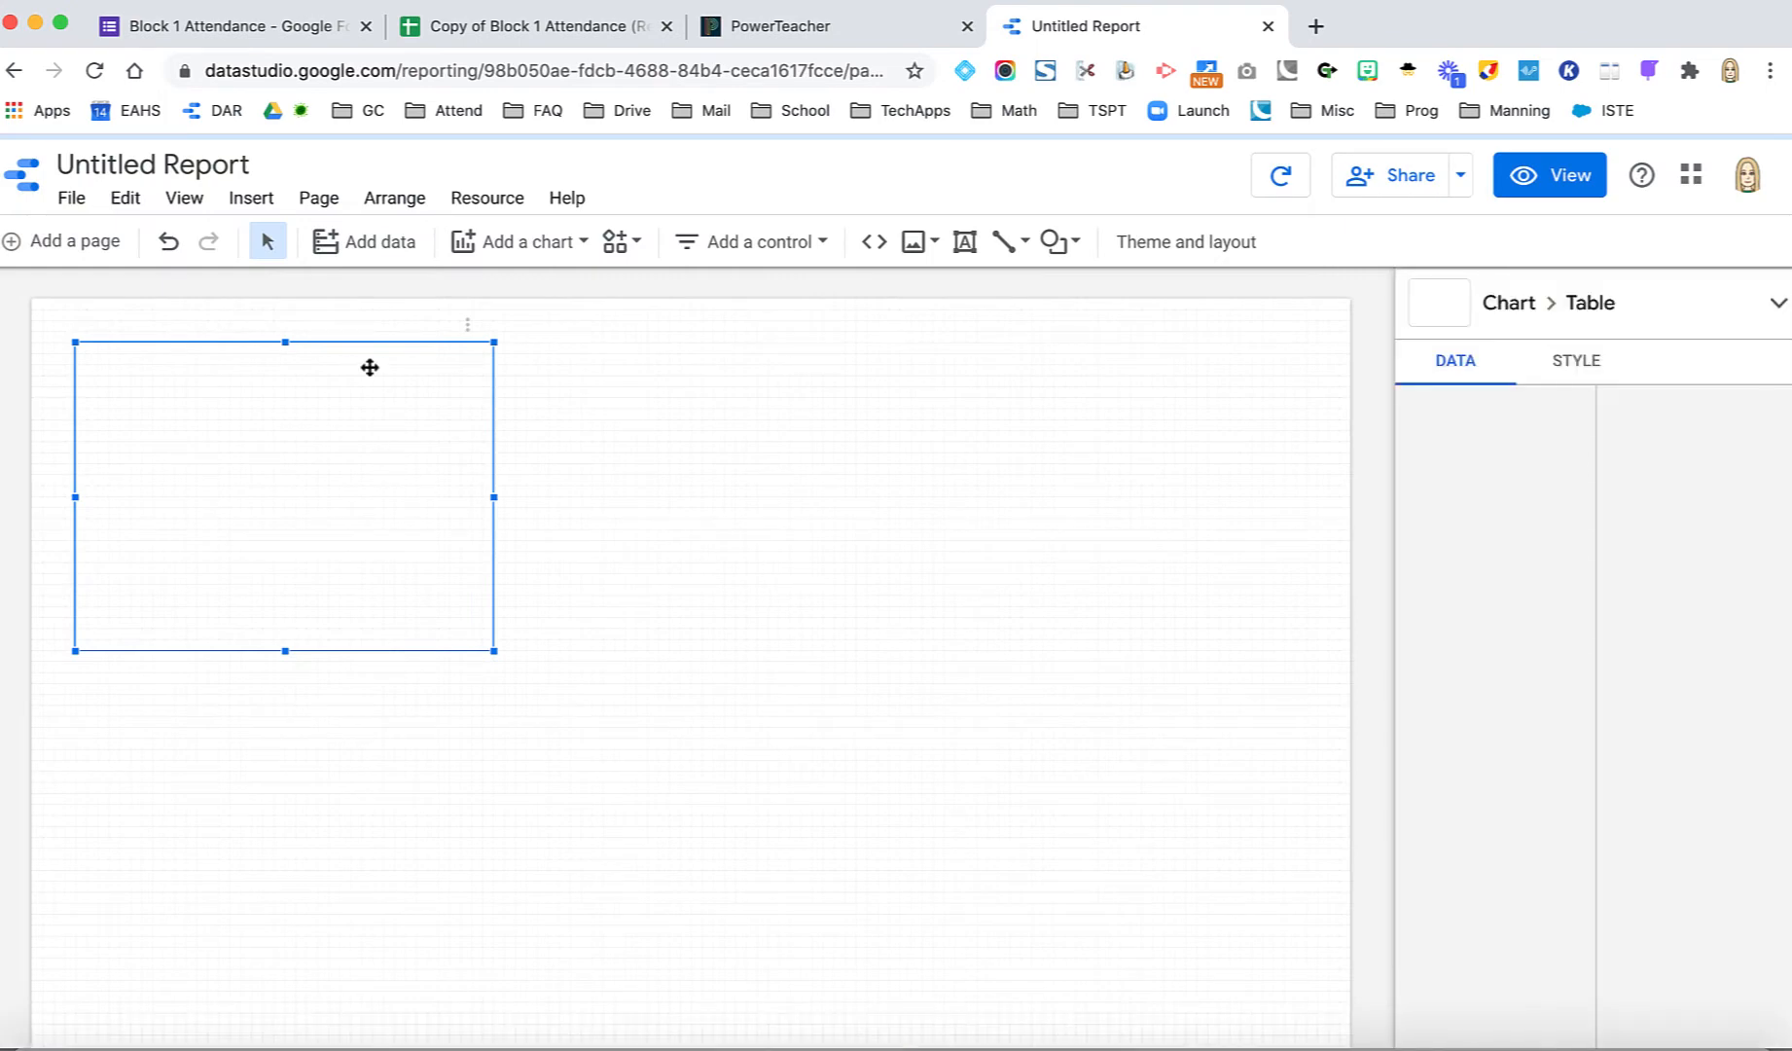
drag(375, 387, 750, 516)
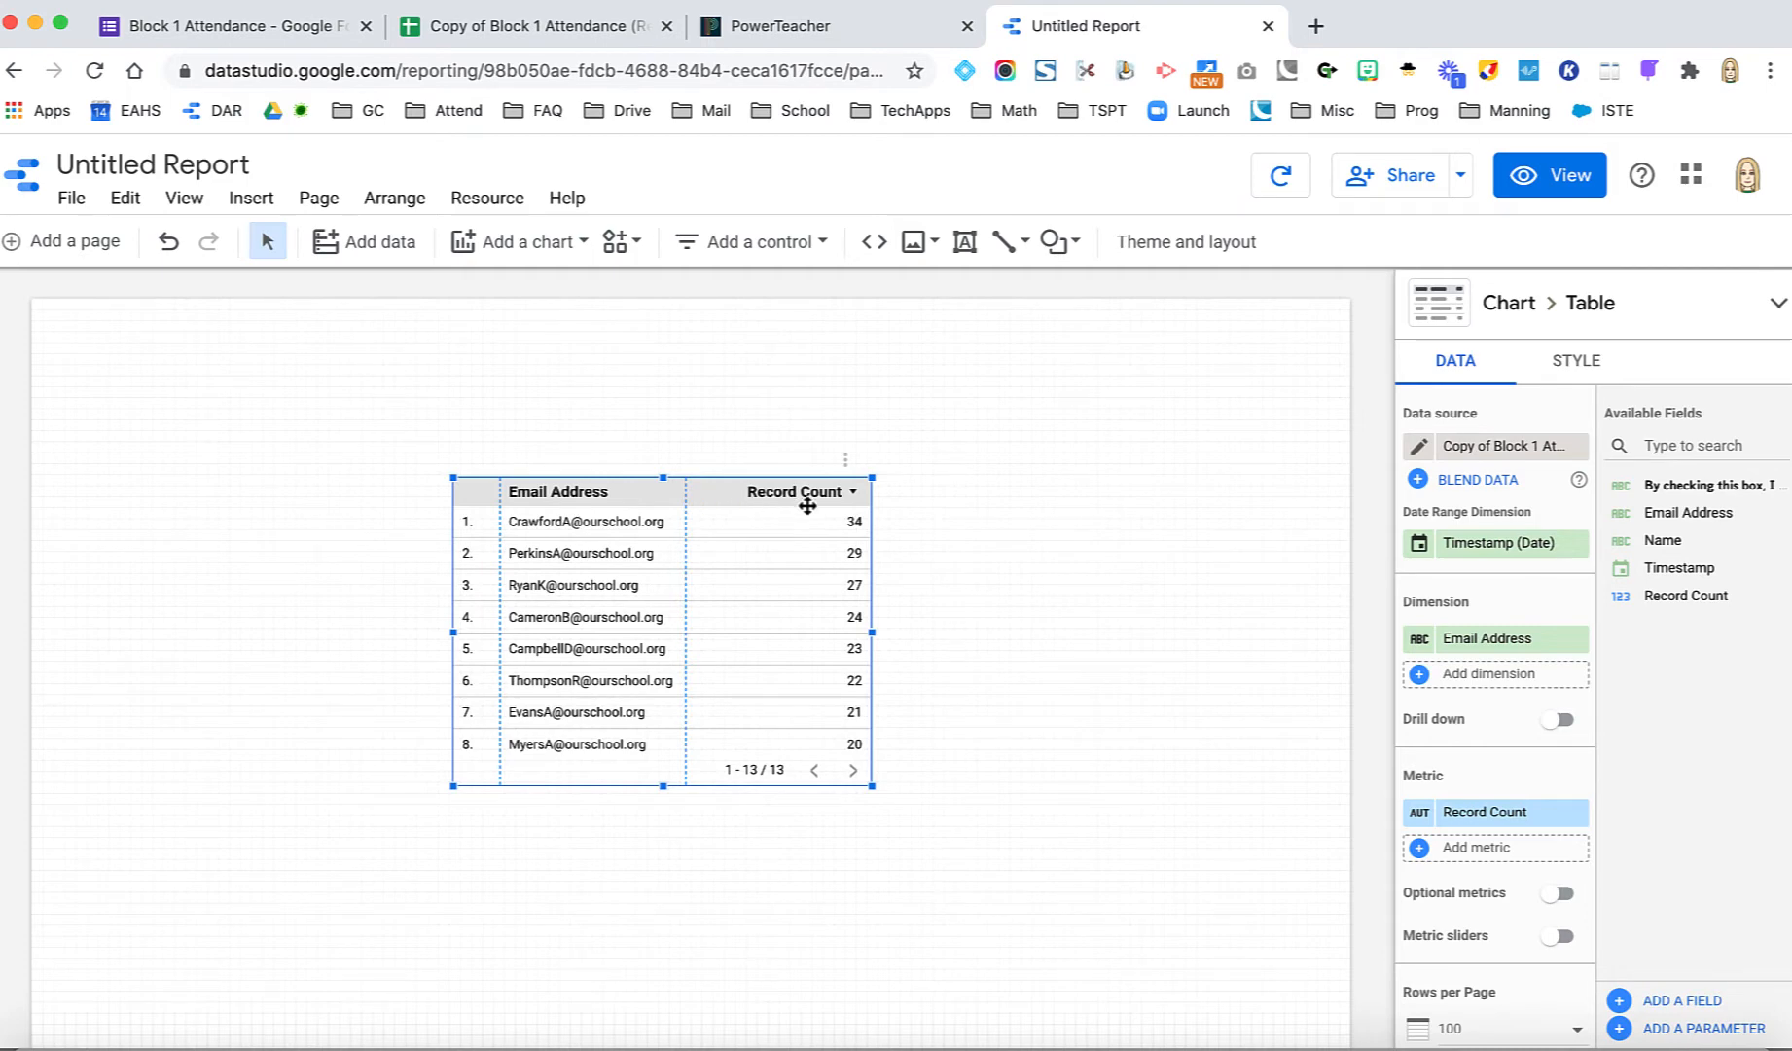
- Open the bookmarked Daily Attendance Report in a new browser tab and filter the Block 1 table to Oct 16, 2020 only
click(1315, 28)
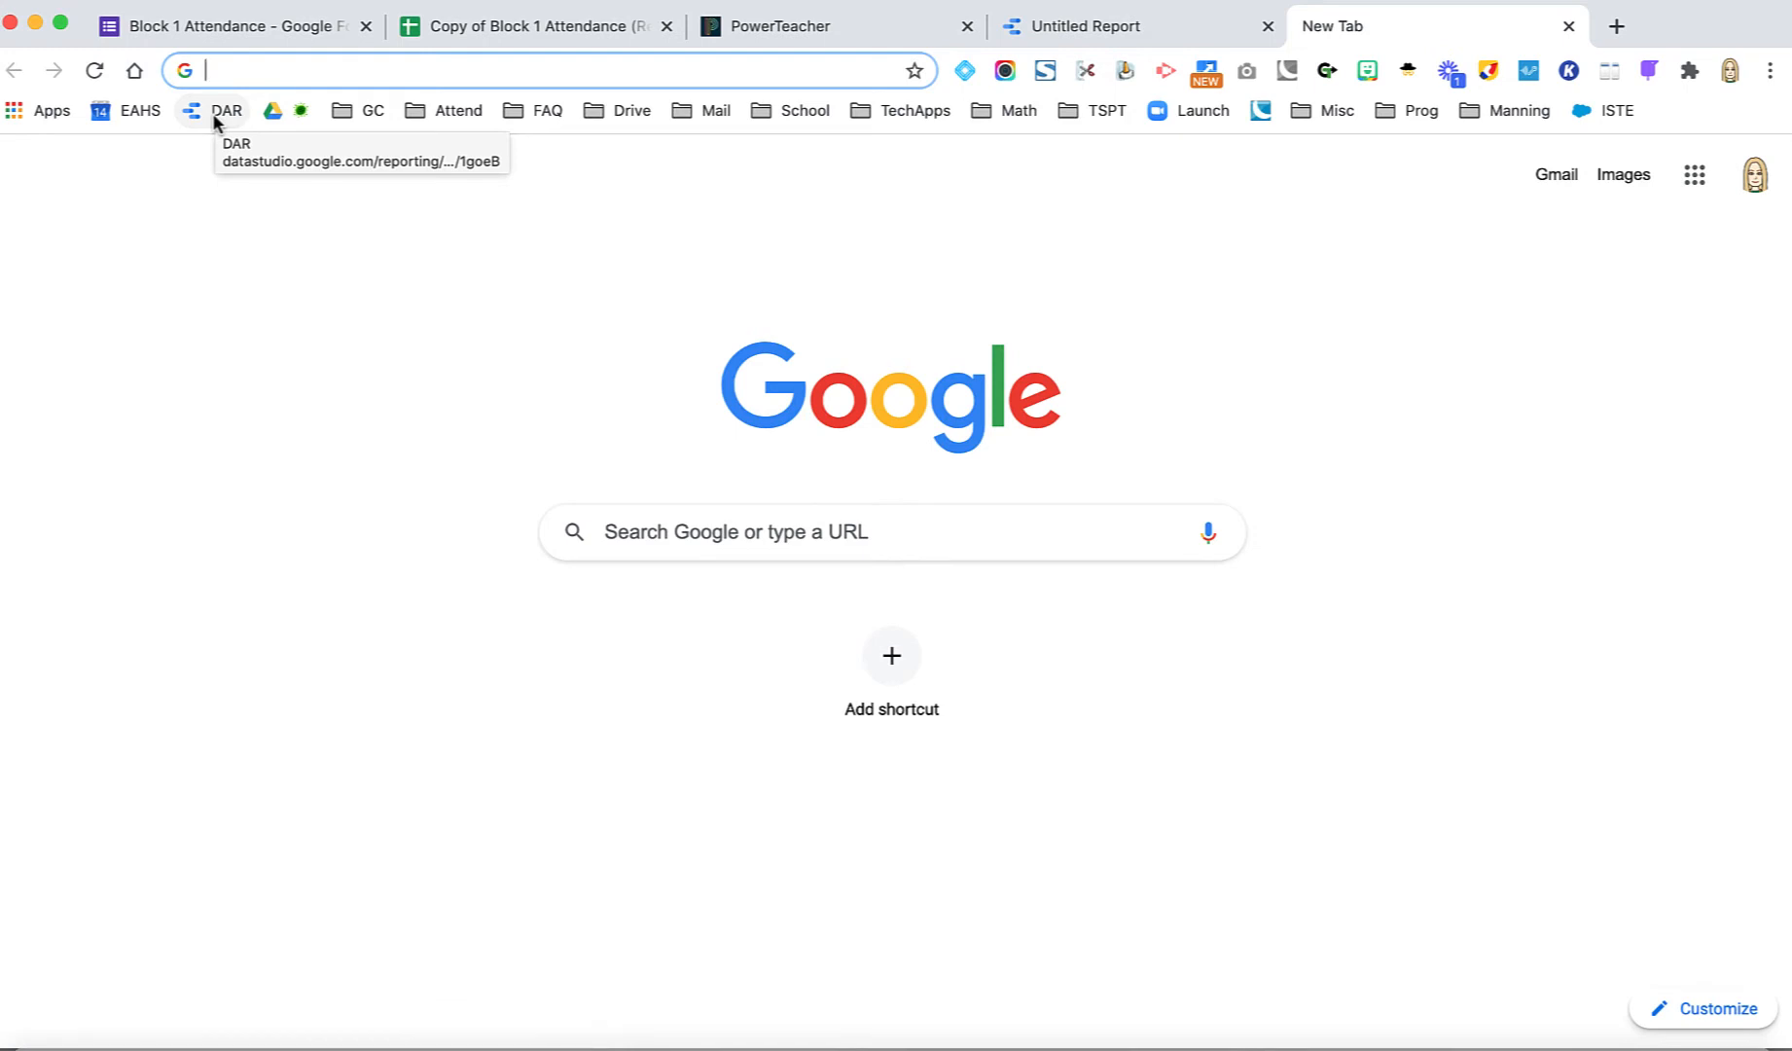
click(216, 113)
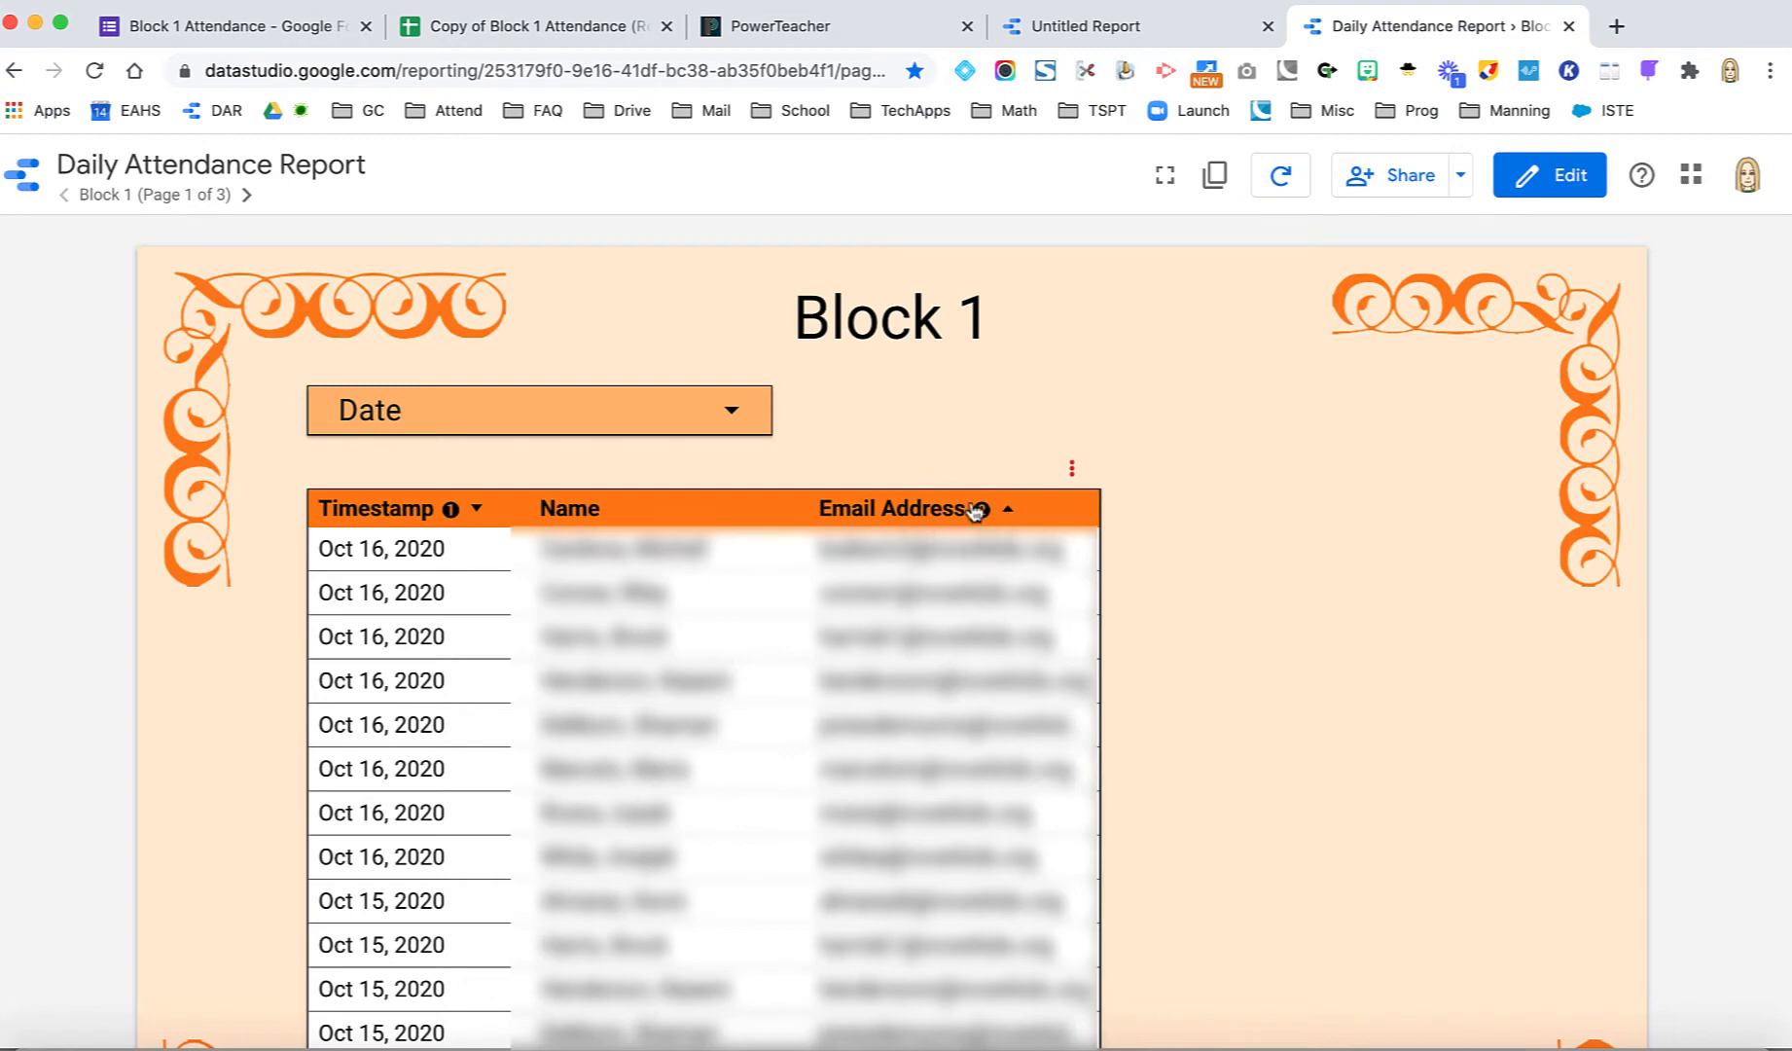
click(727, 417)
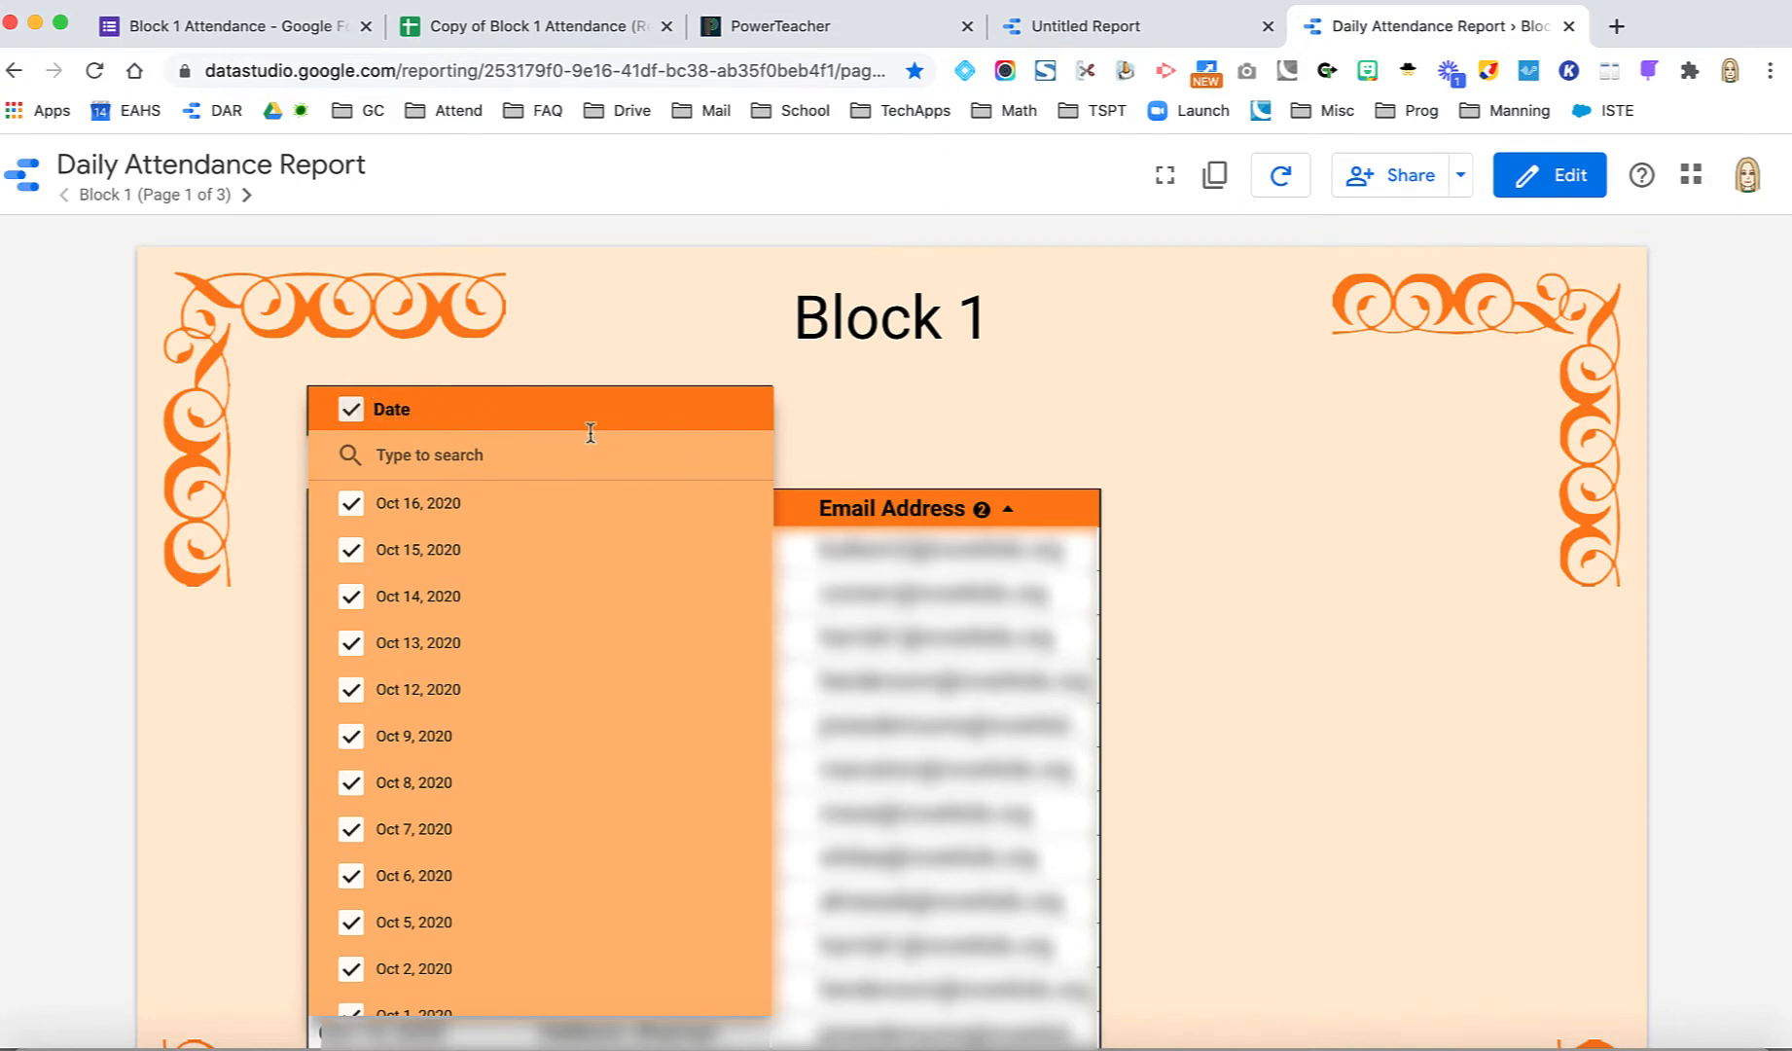
mouse_move(691, 521)
click(703, 506)
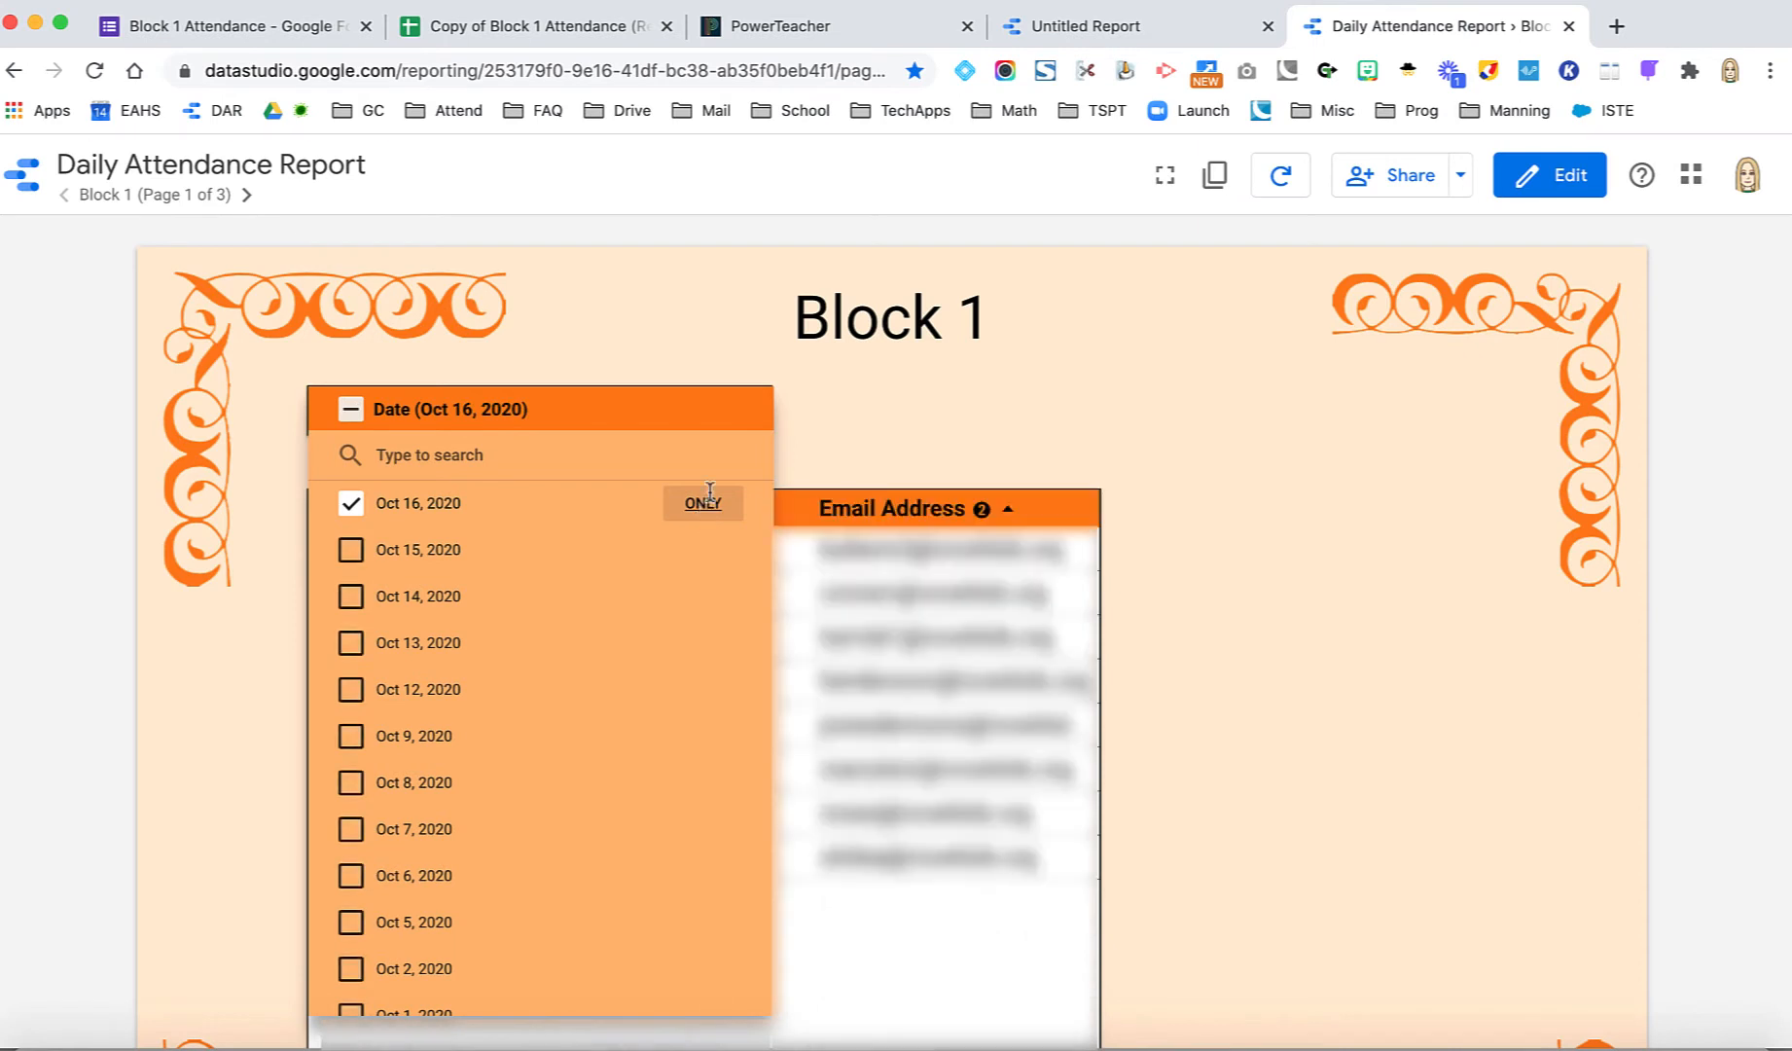
click(832, 421)
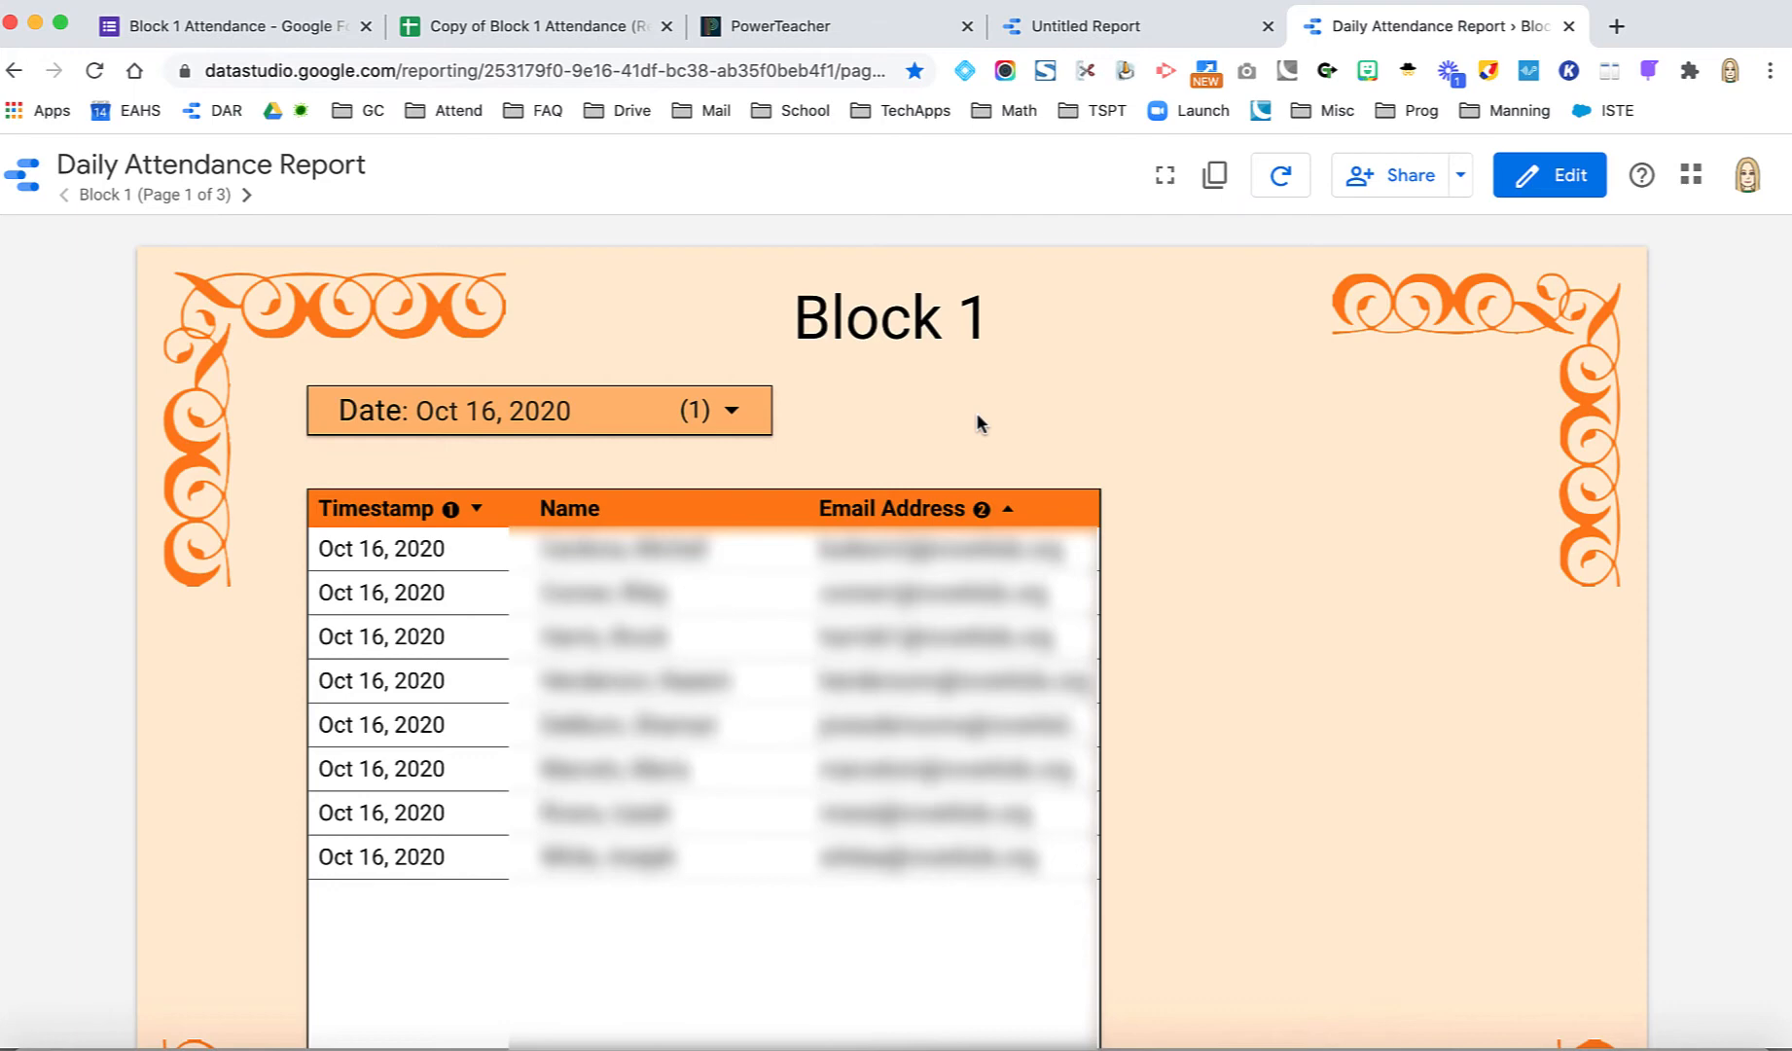
- Split the browser tabs into two 5:5 side-by-side windows and show the PowerTeacher sign-in page beside the attendance report
click(1608, 72)
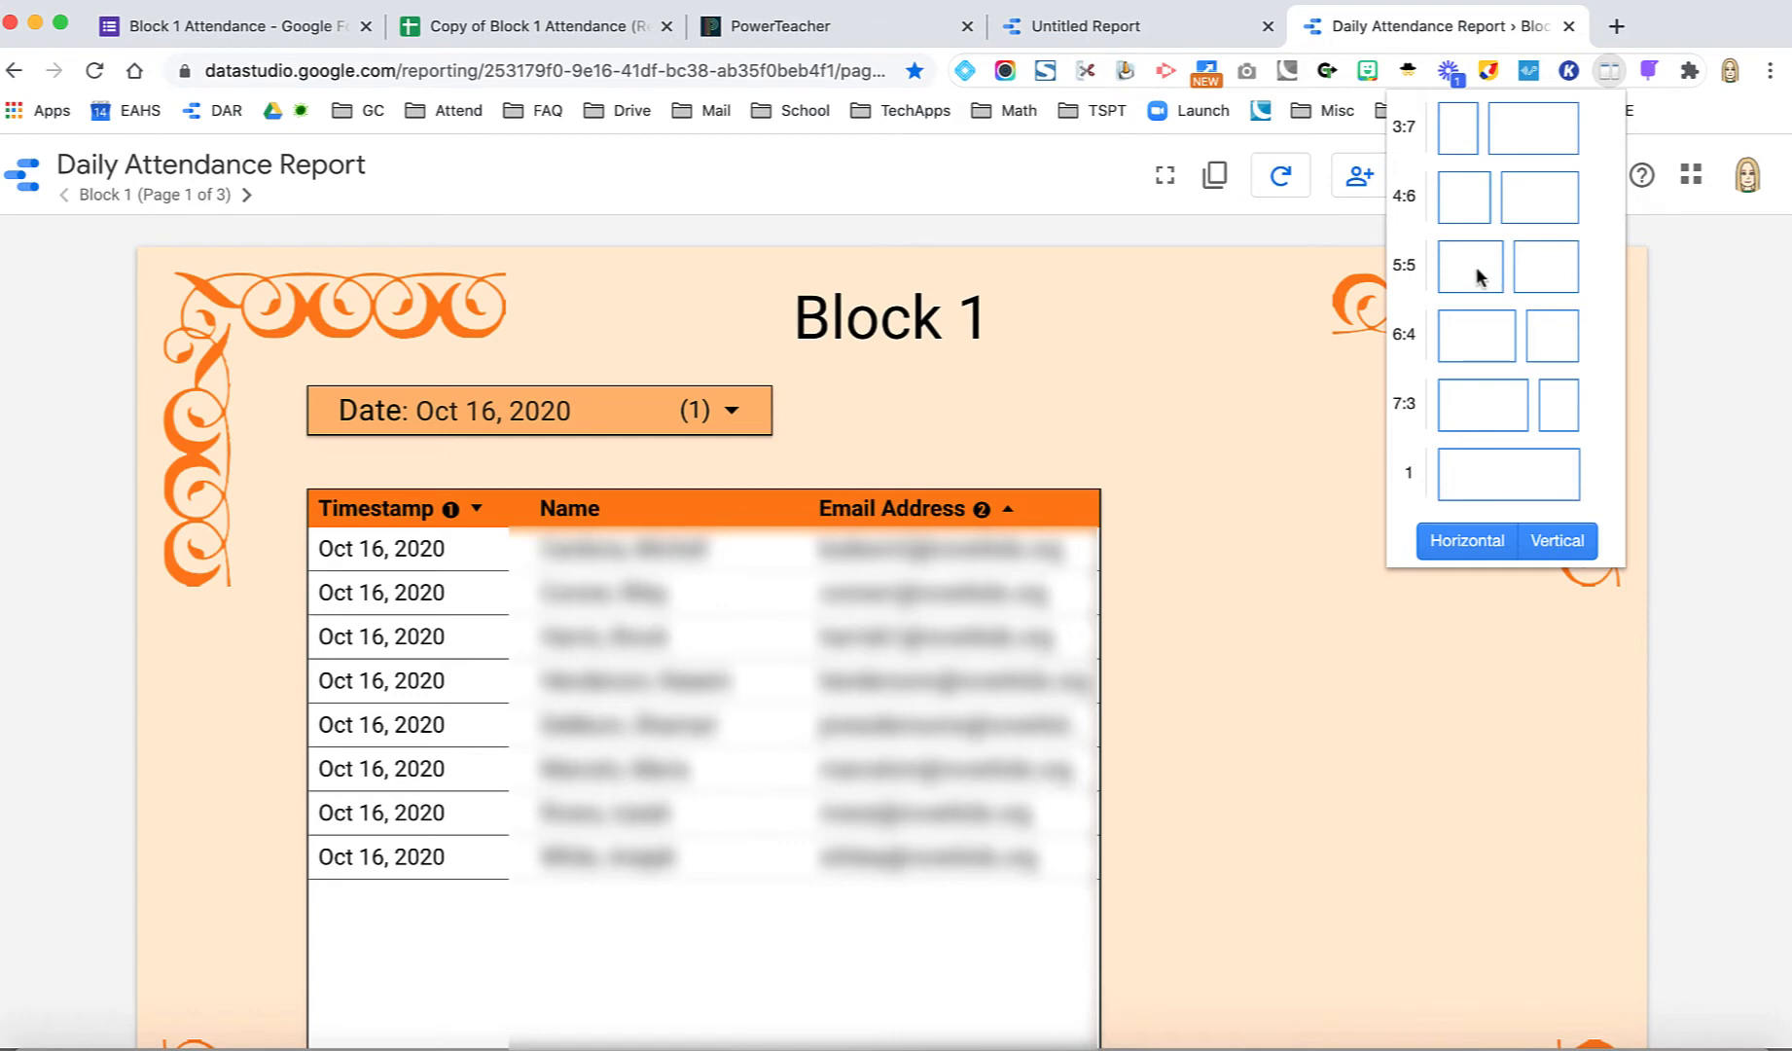
click(1275, 433)
click(1610, 78)
click(1465, 252)
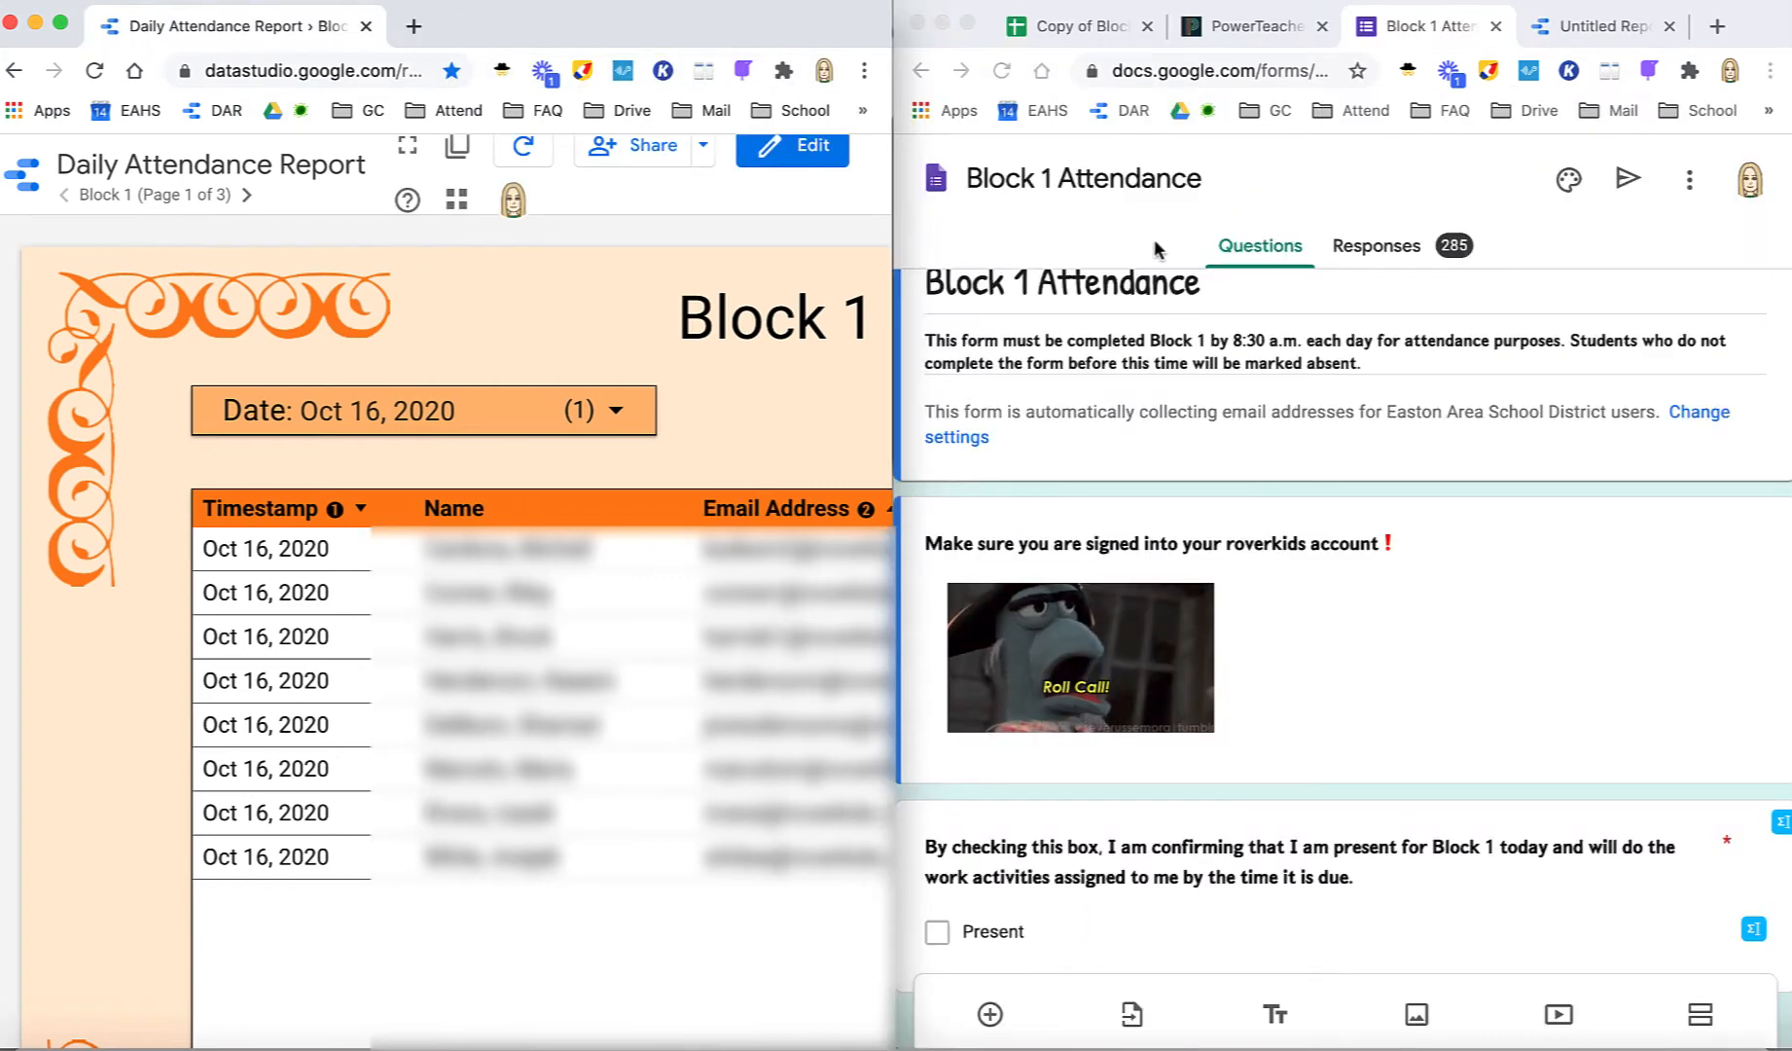
click(1242, 33)
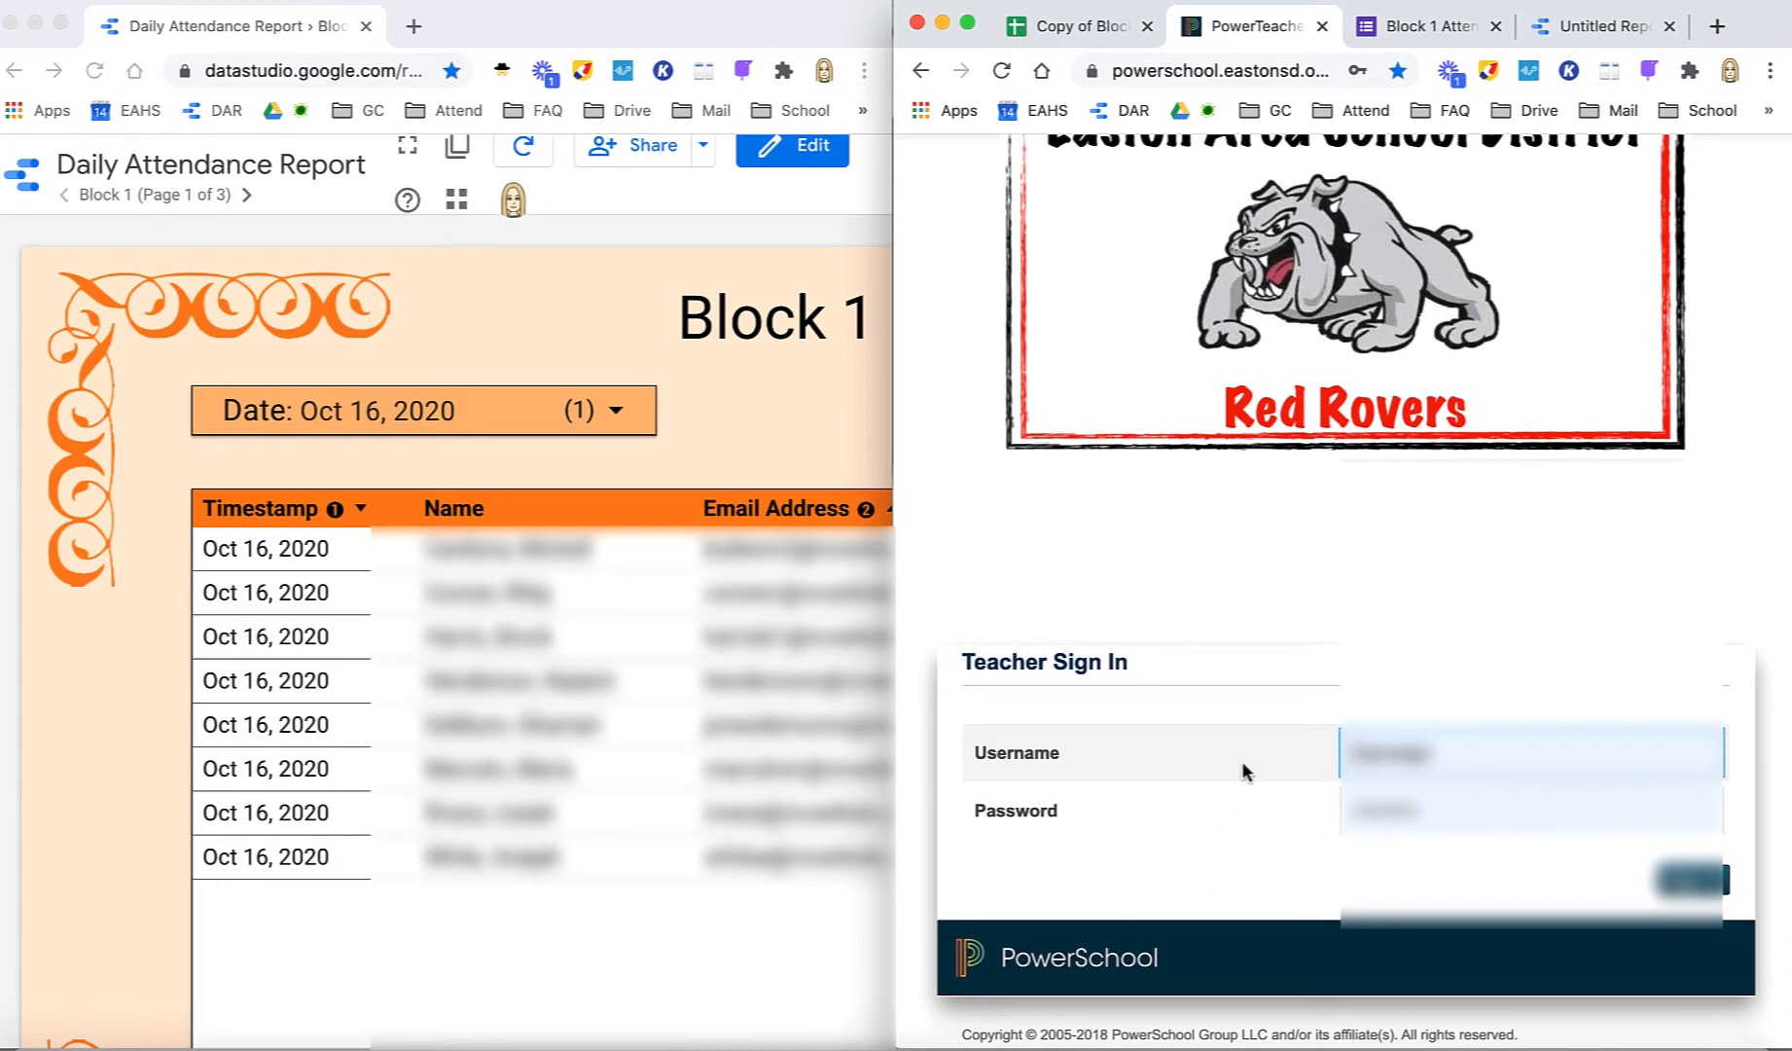
scroll(1240, 752, down, 3)
scroll(1241, 752, up, 4)
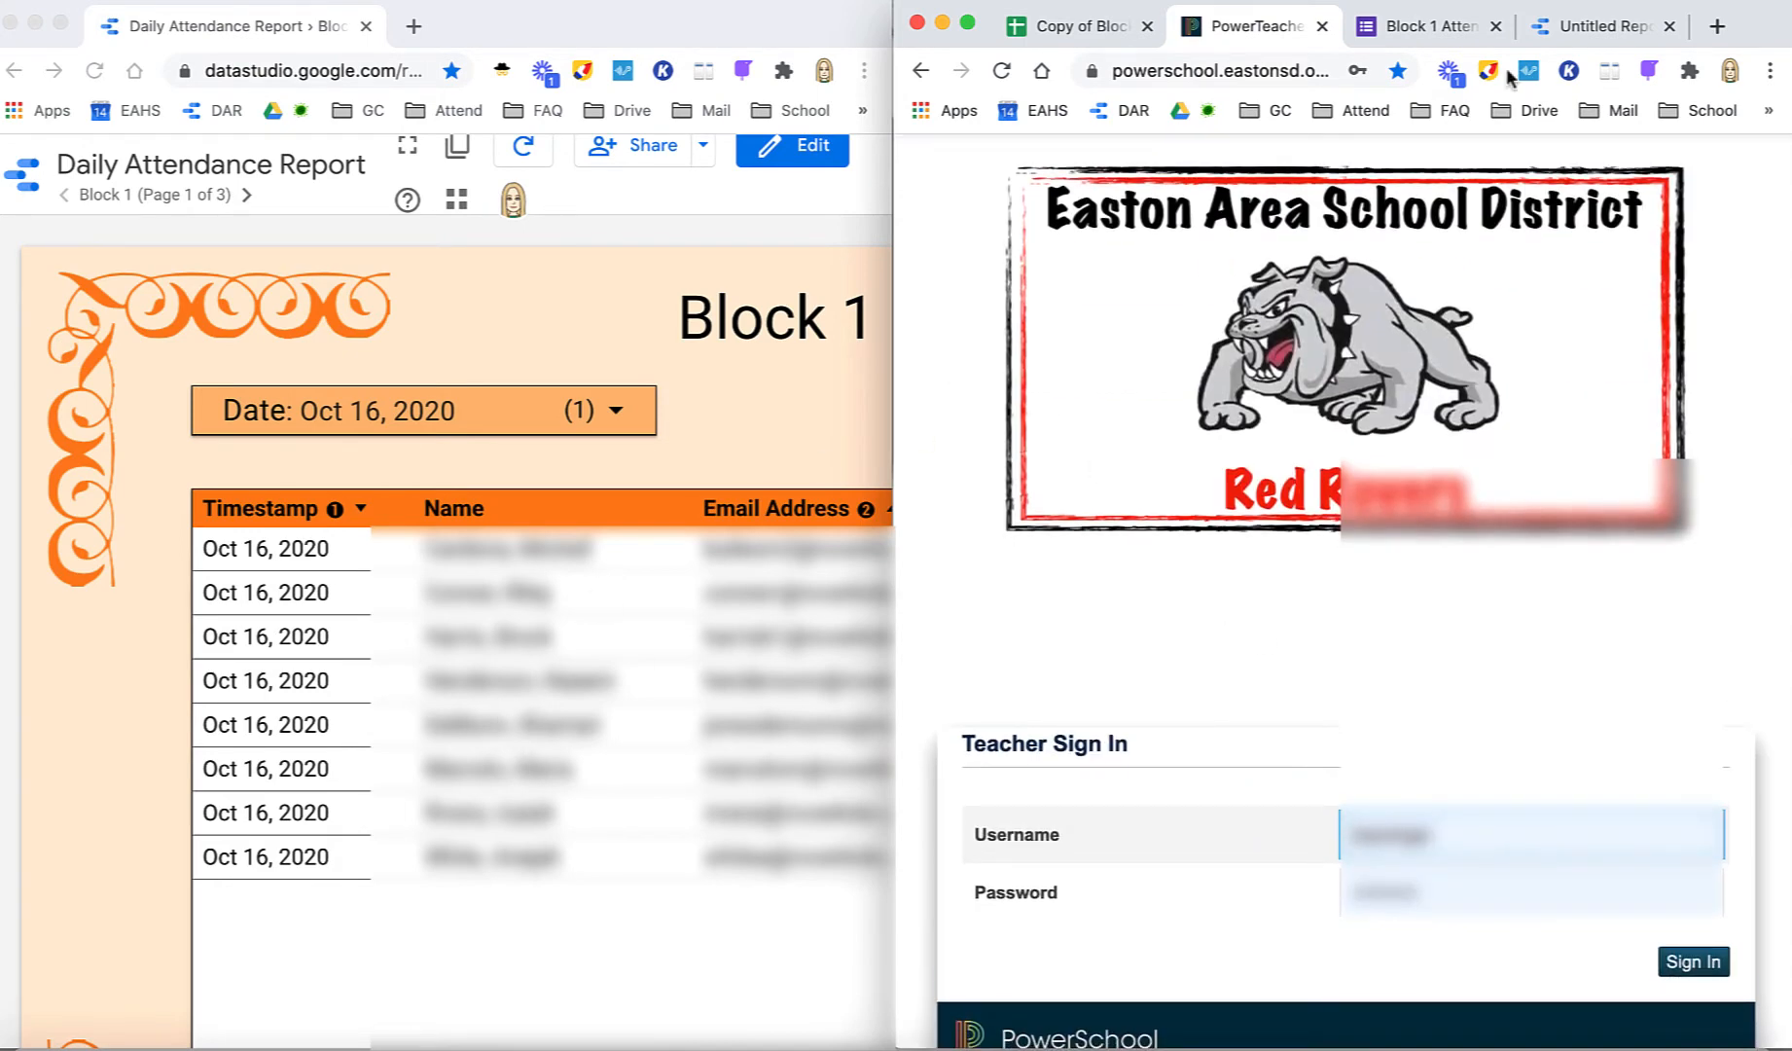
- Merge the two side-by-side windows back into one full-width window and show the Daily Attendance Report tab
click(1610, 72)
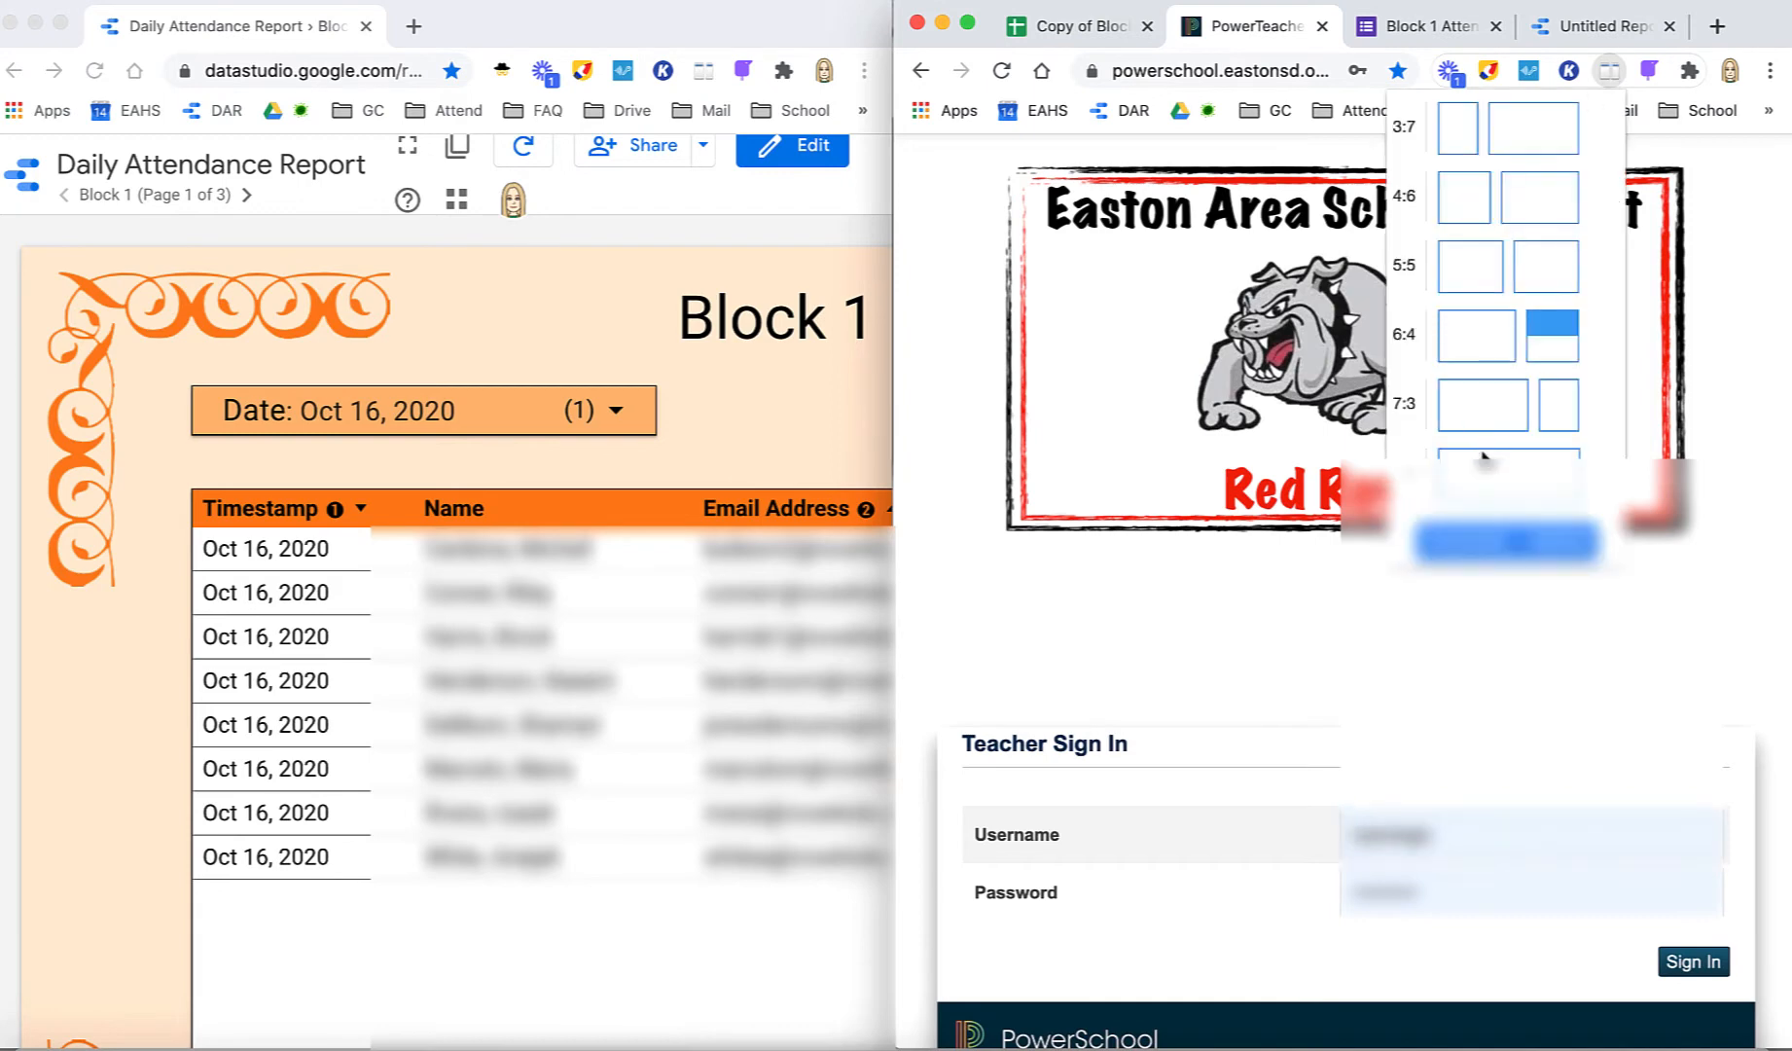
click(1436, 453)
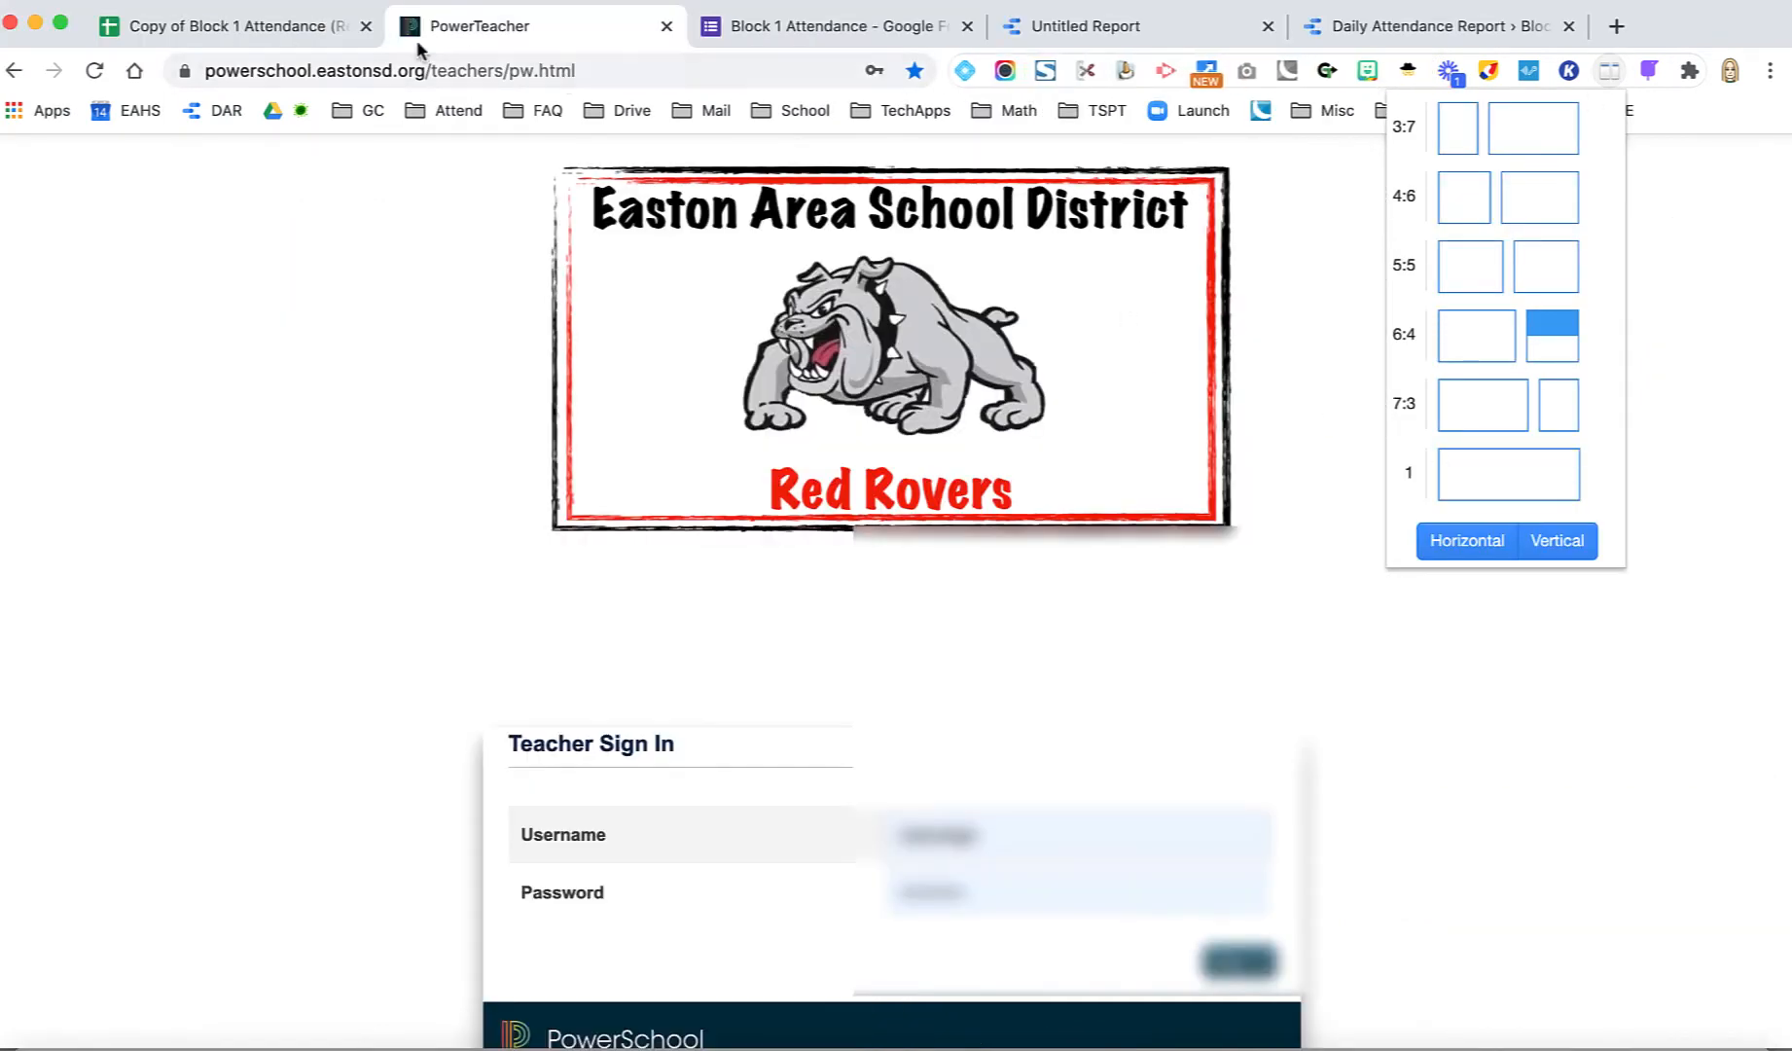
click(1365, 29)
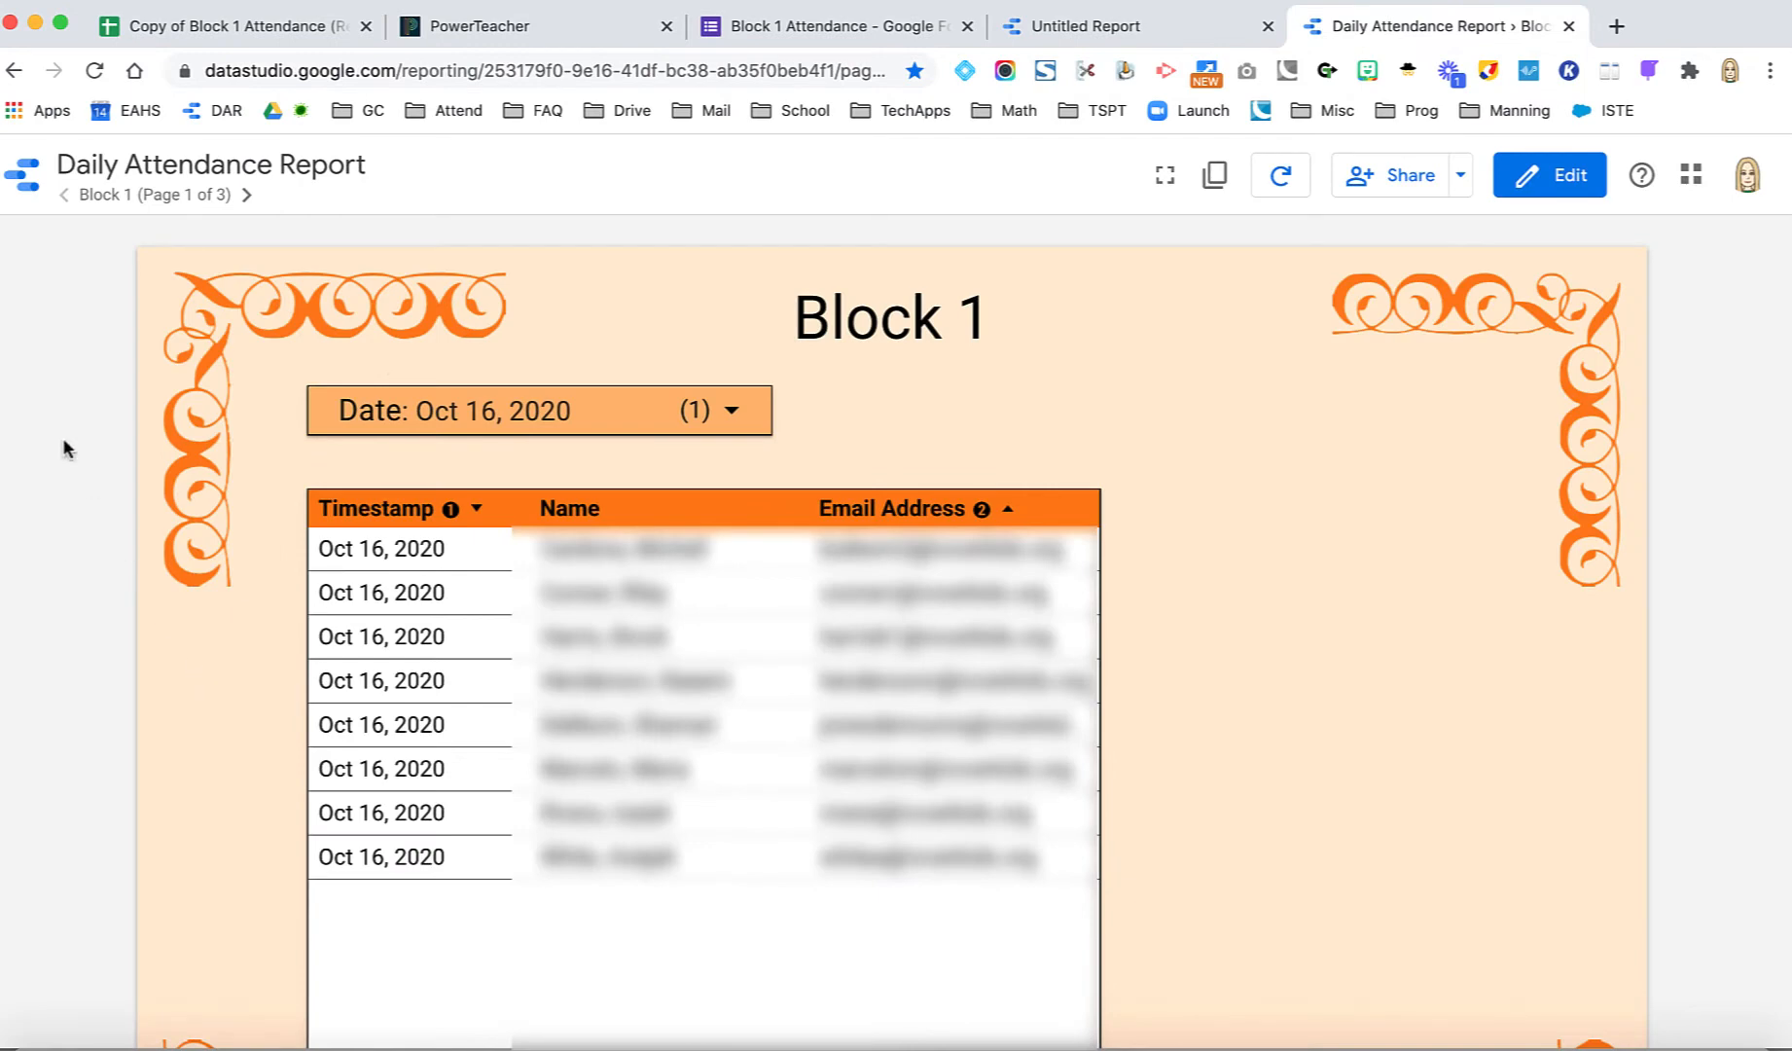
- Page through the Block 2 and Block 5 pages of the Daily Attendance Report and return to Block 1
click(247, 195)
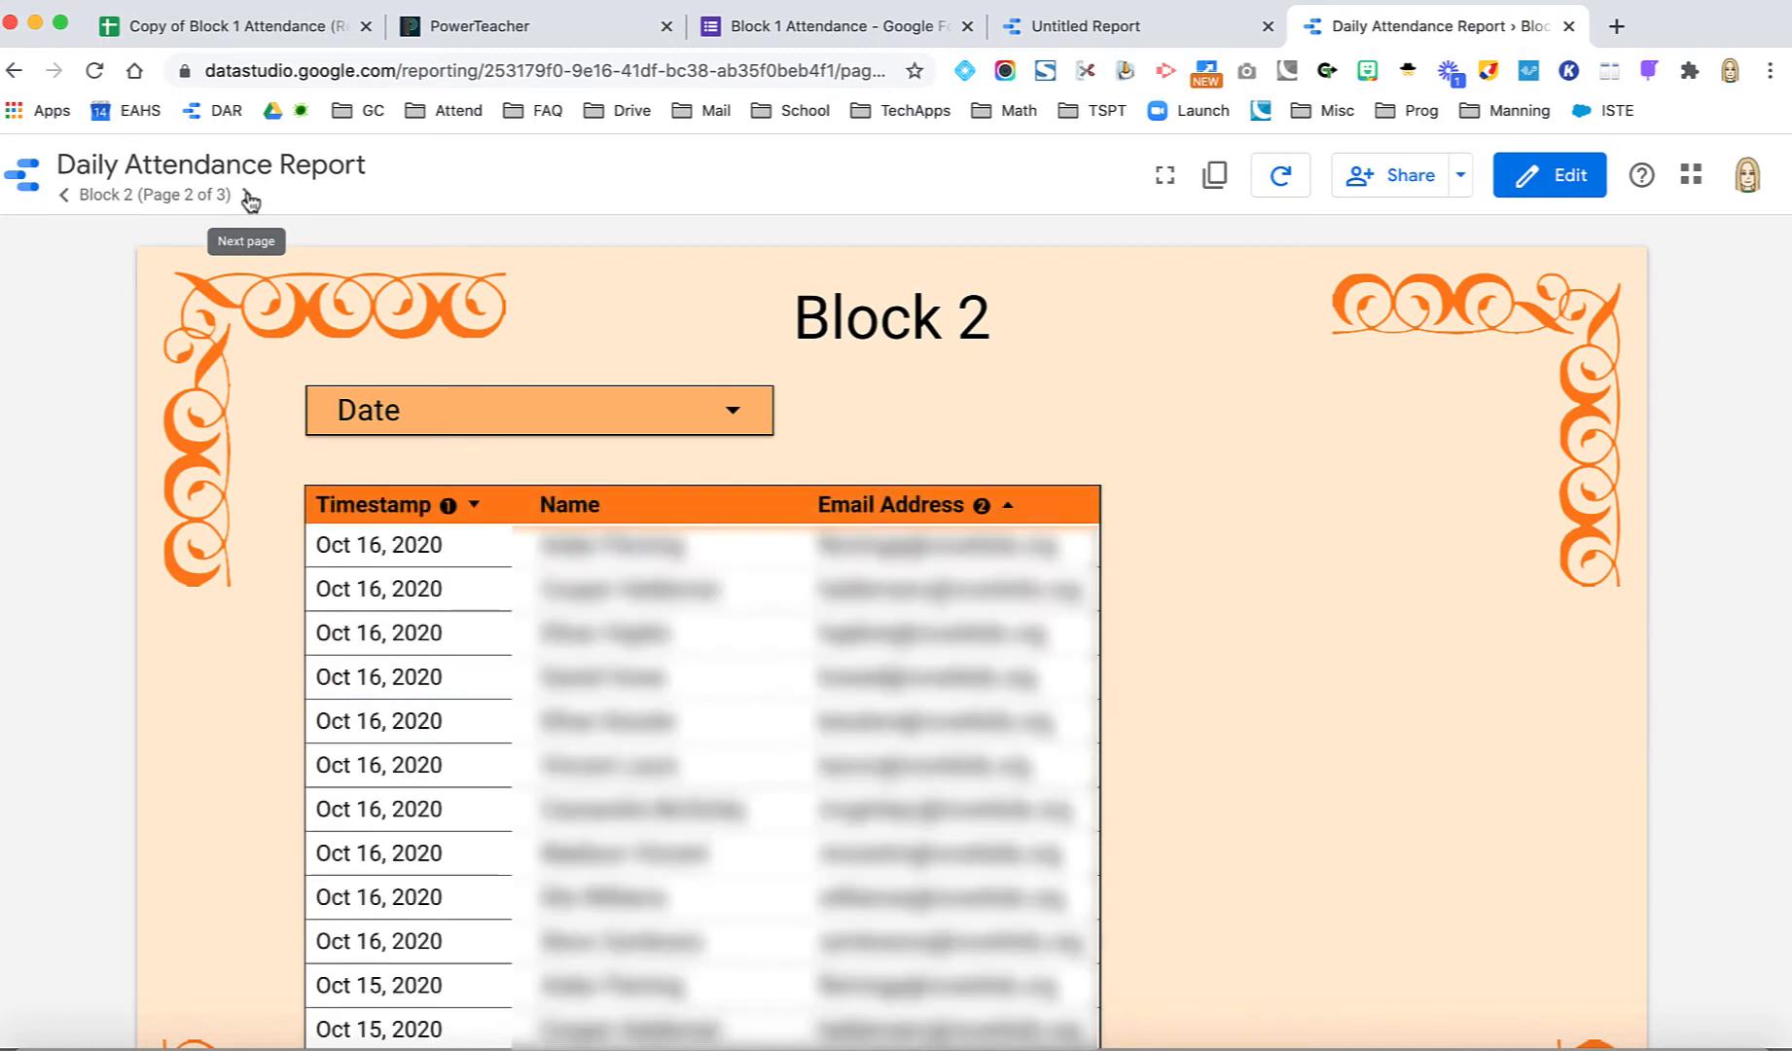
click(248, 196)
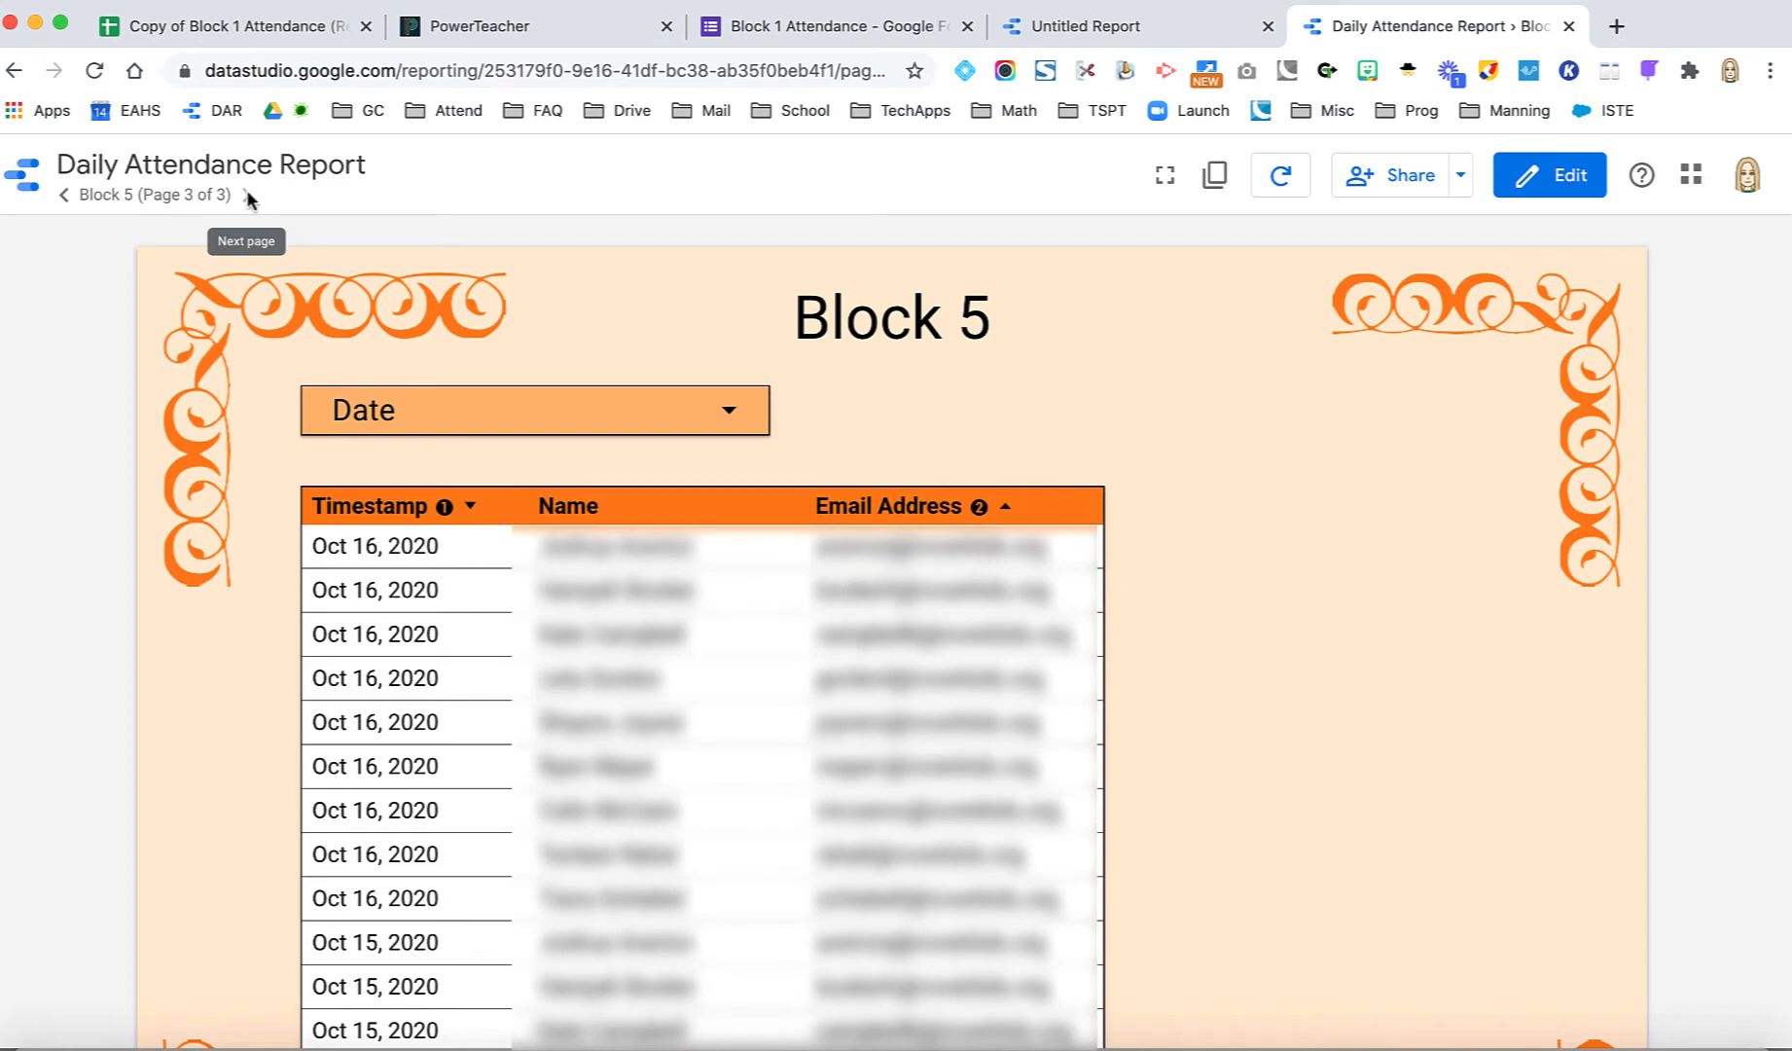
click(68, 198)
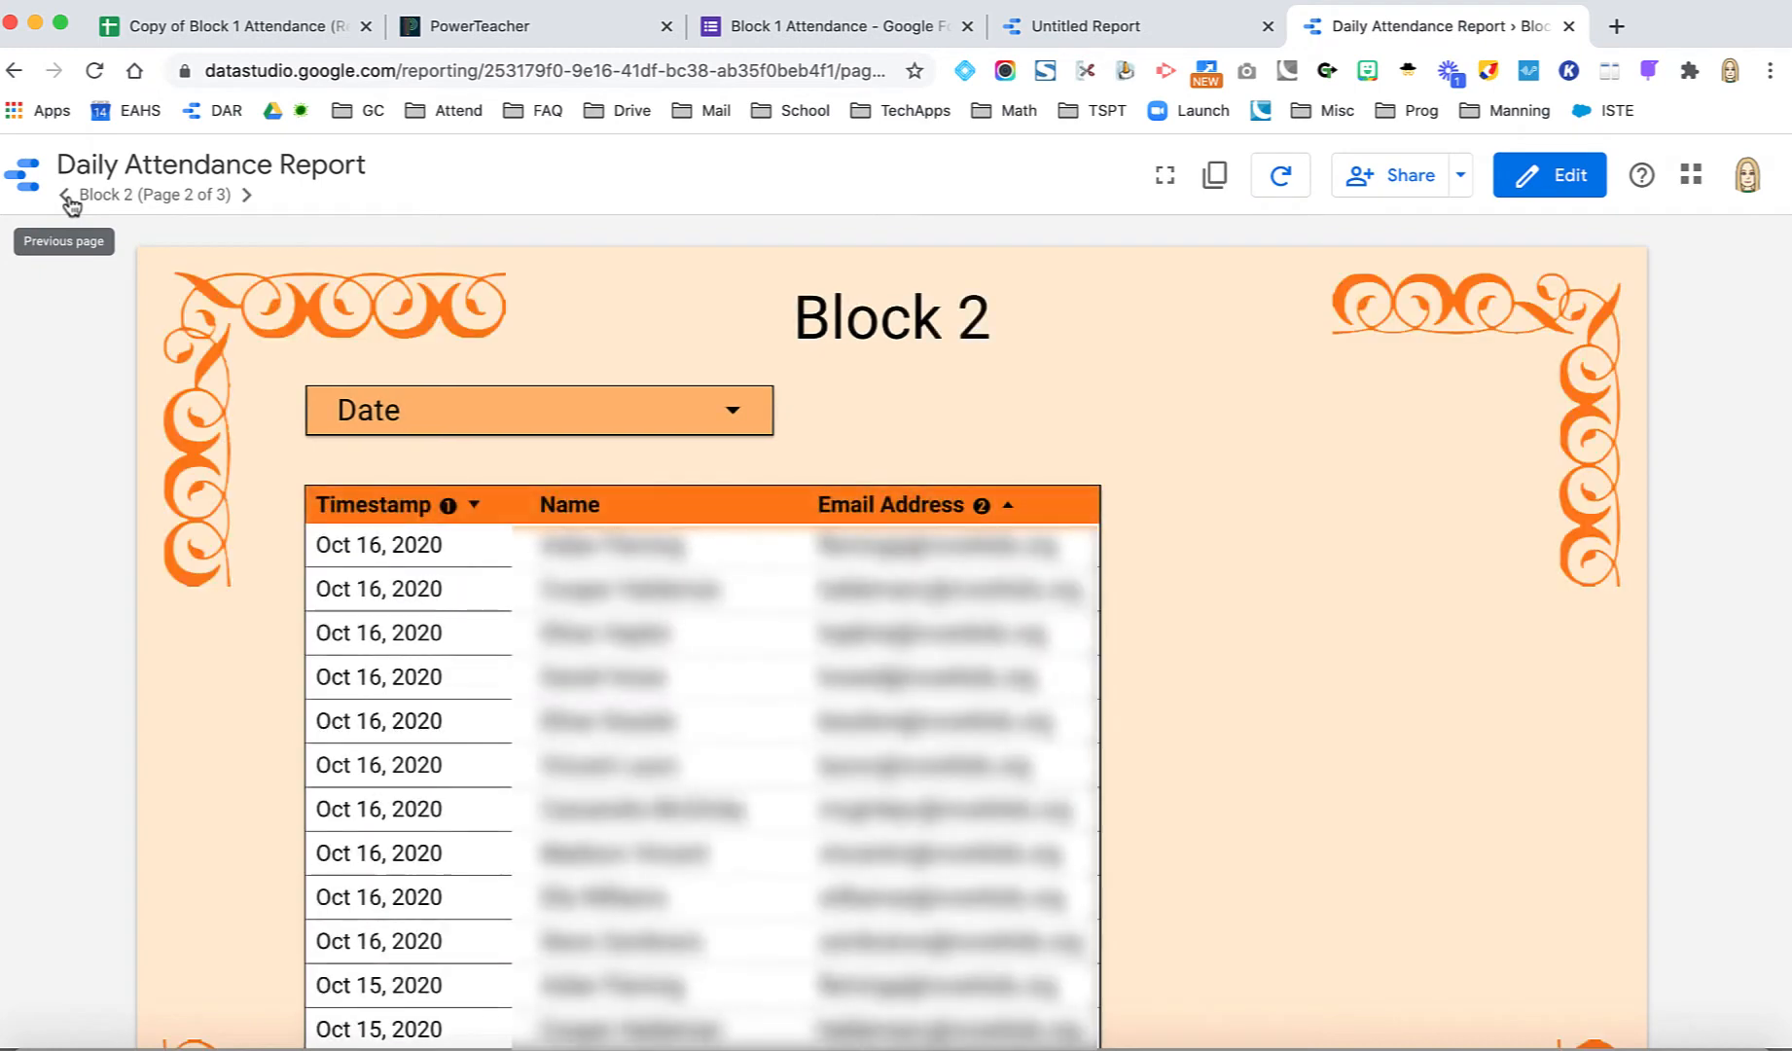
click(68, 197)
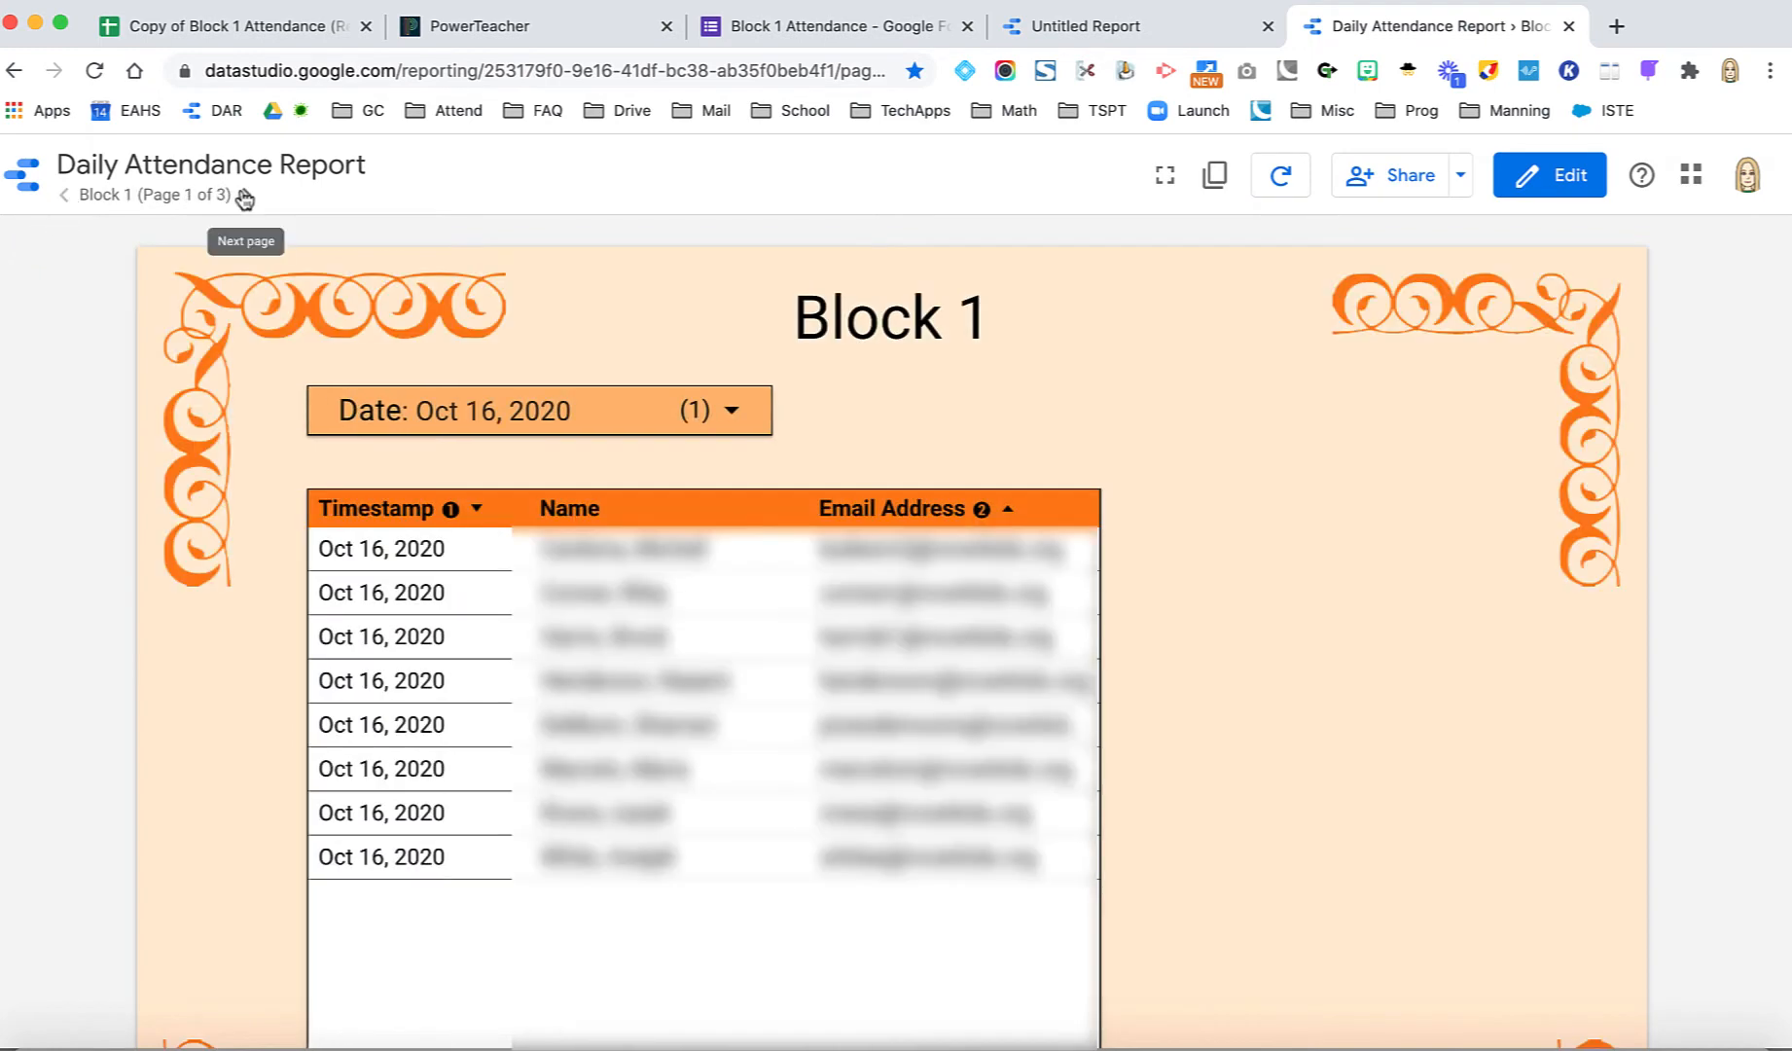
- Return to the Untitled Report and close the Daily Attendance Report tab
click(1120, 32)
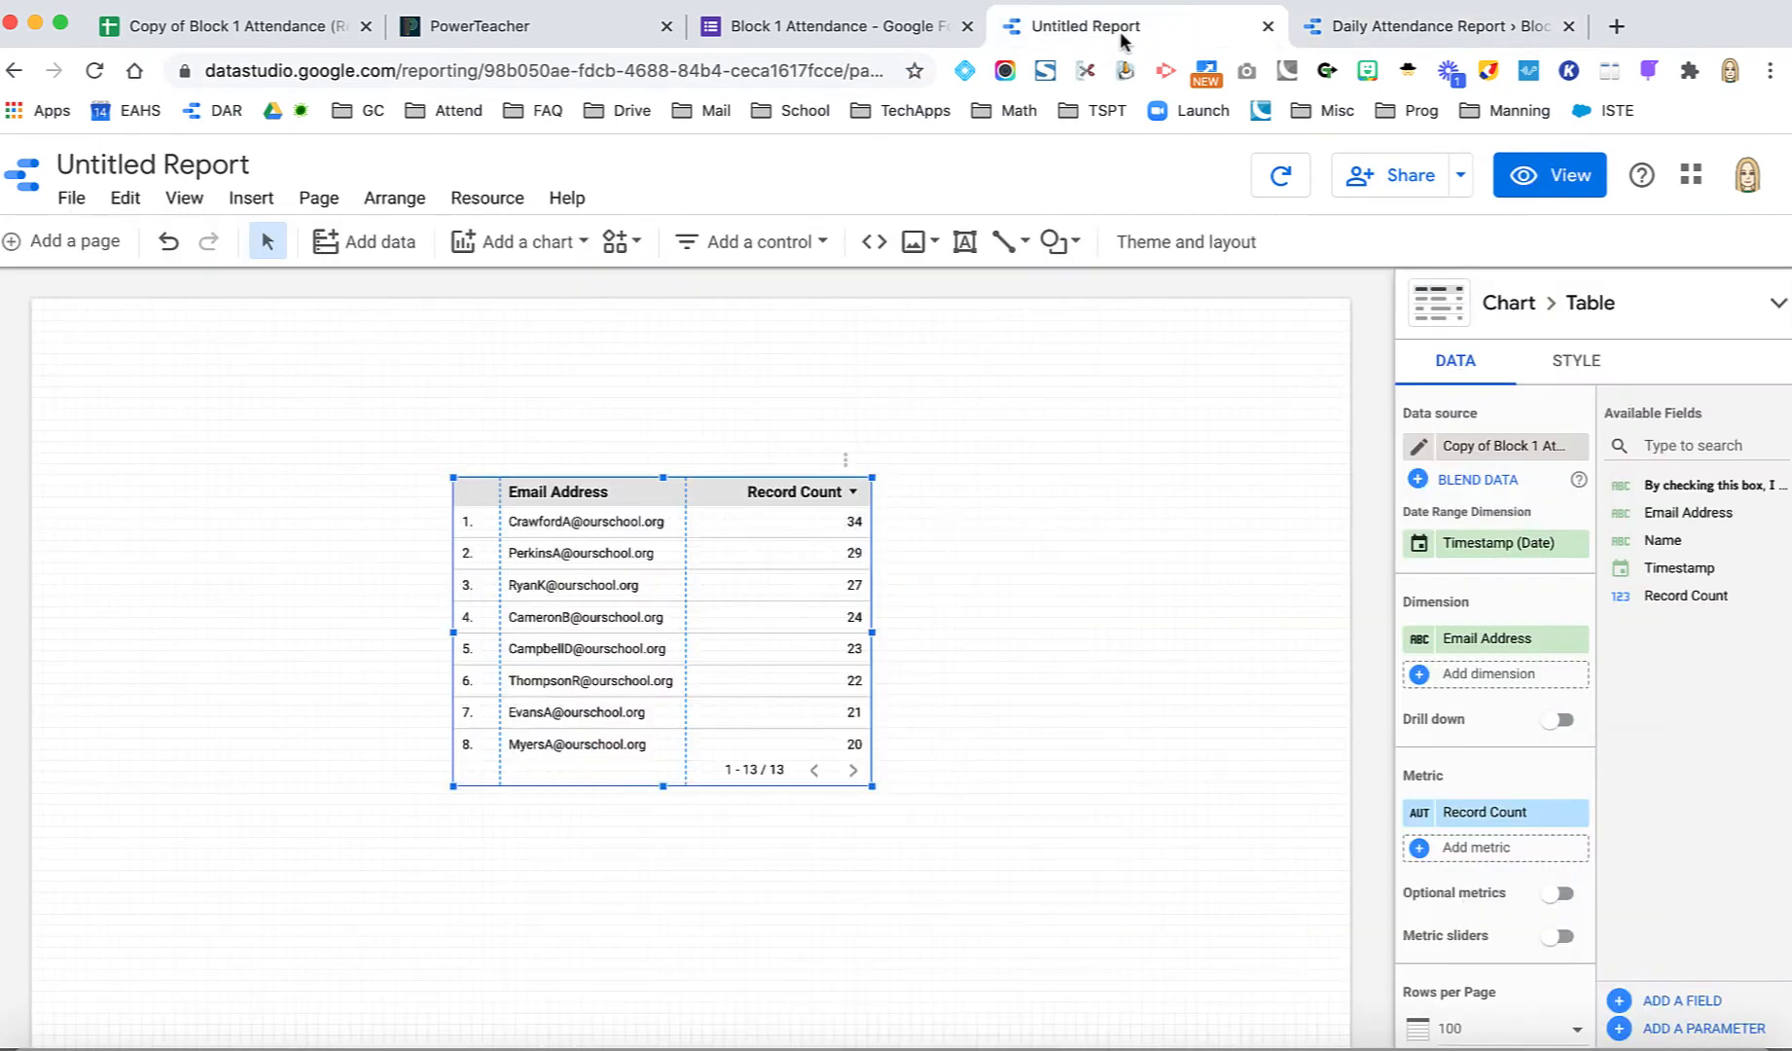
click(1569, 26)
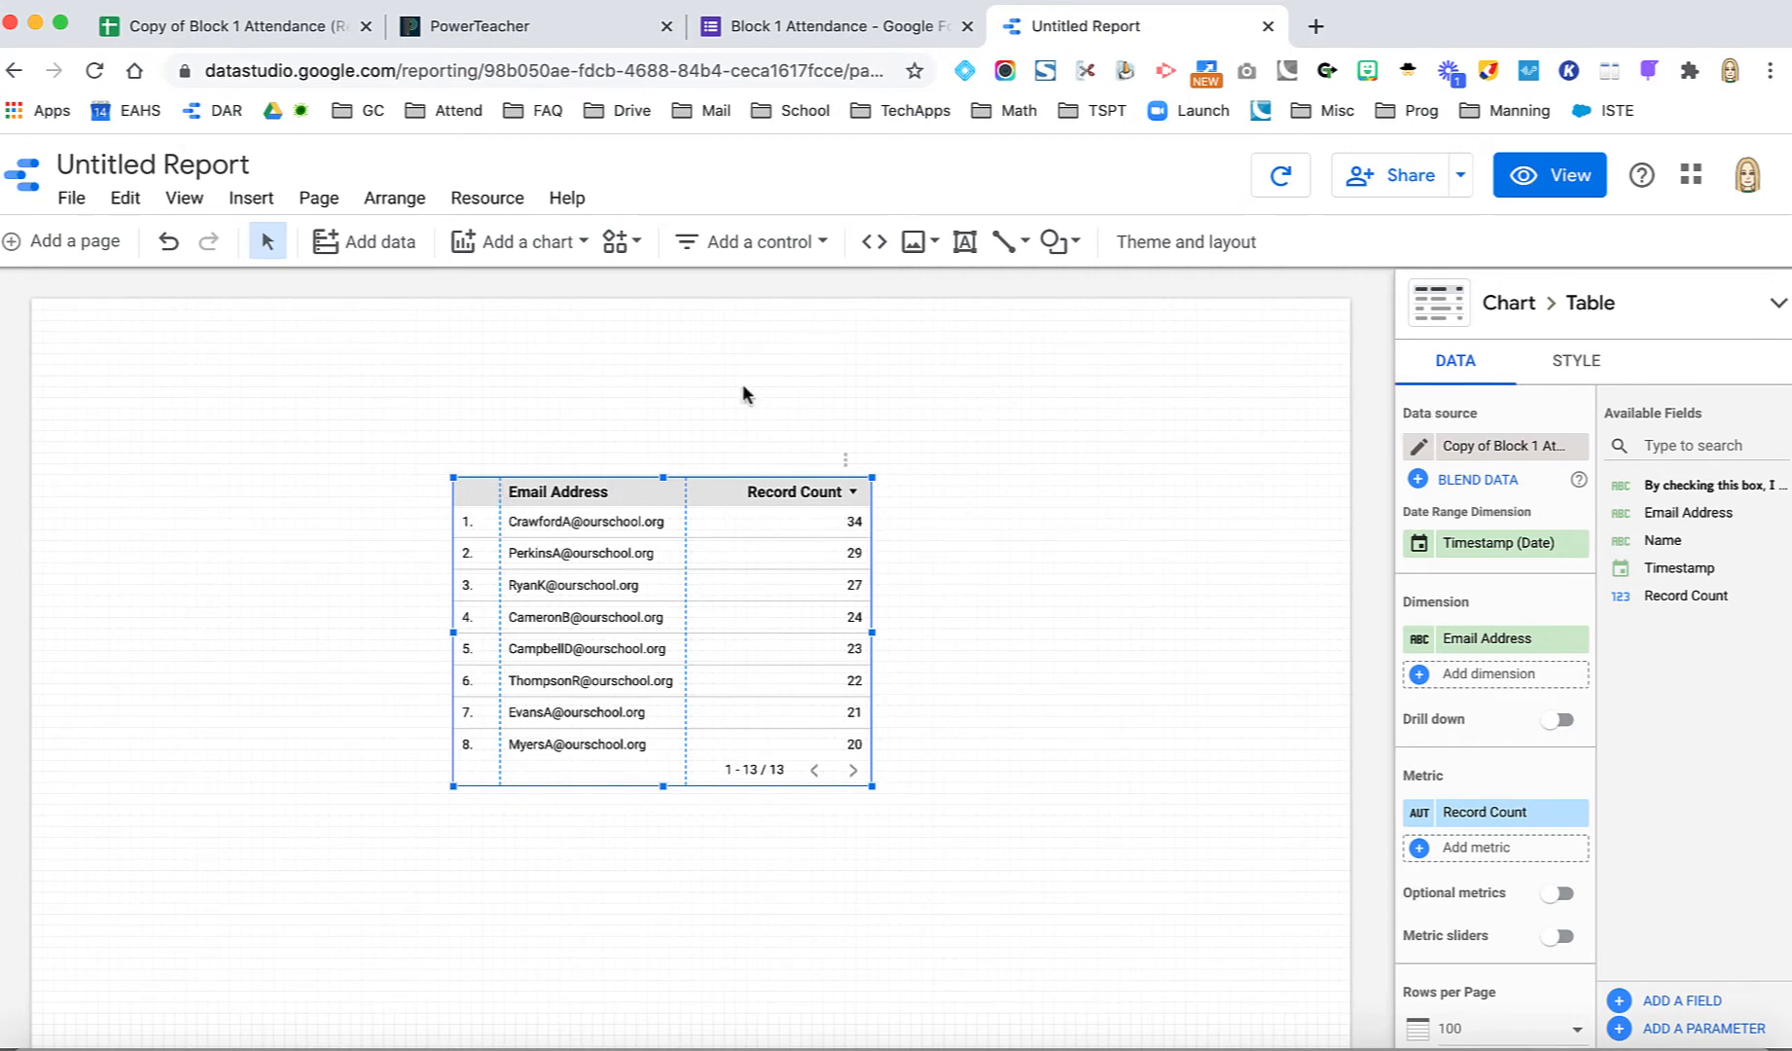
click(689, 414)
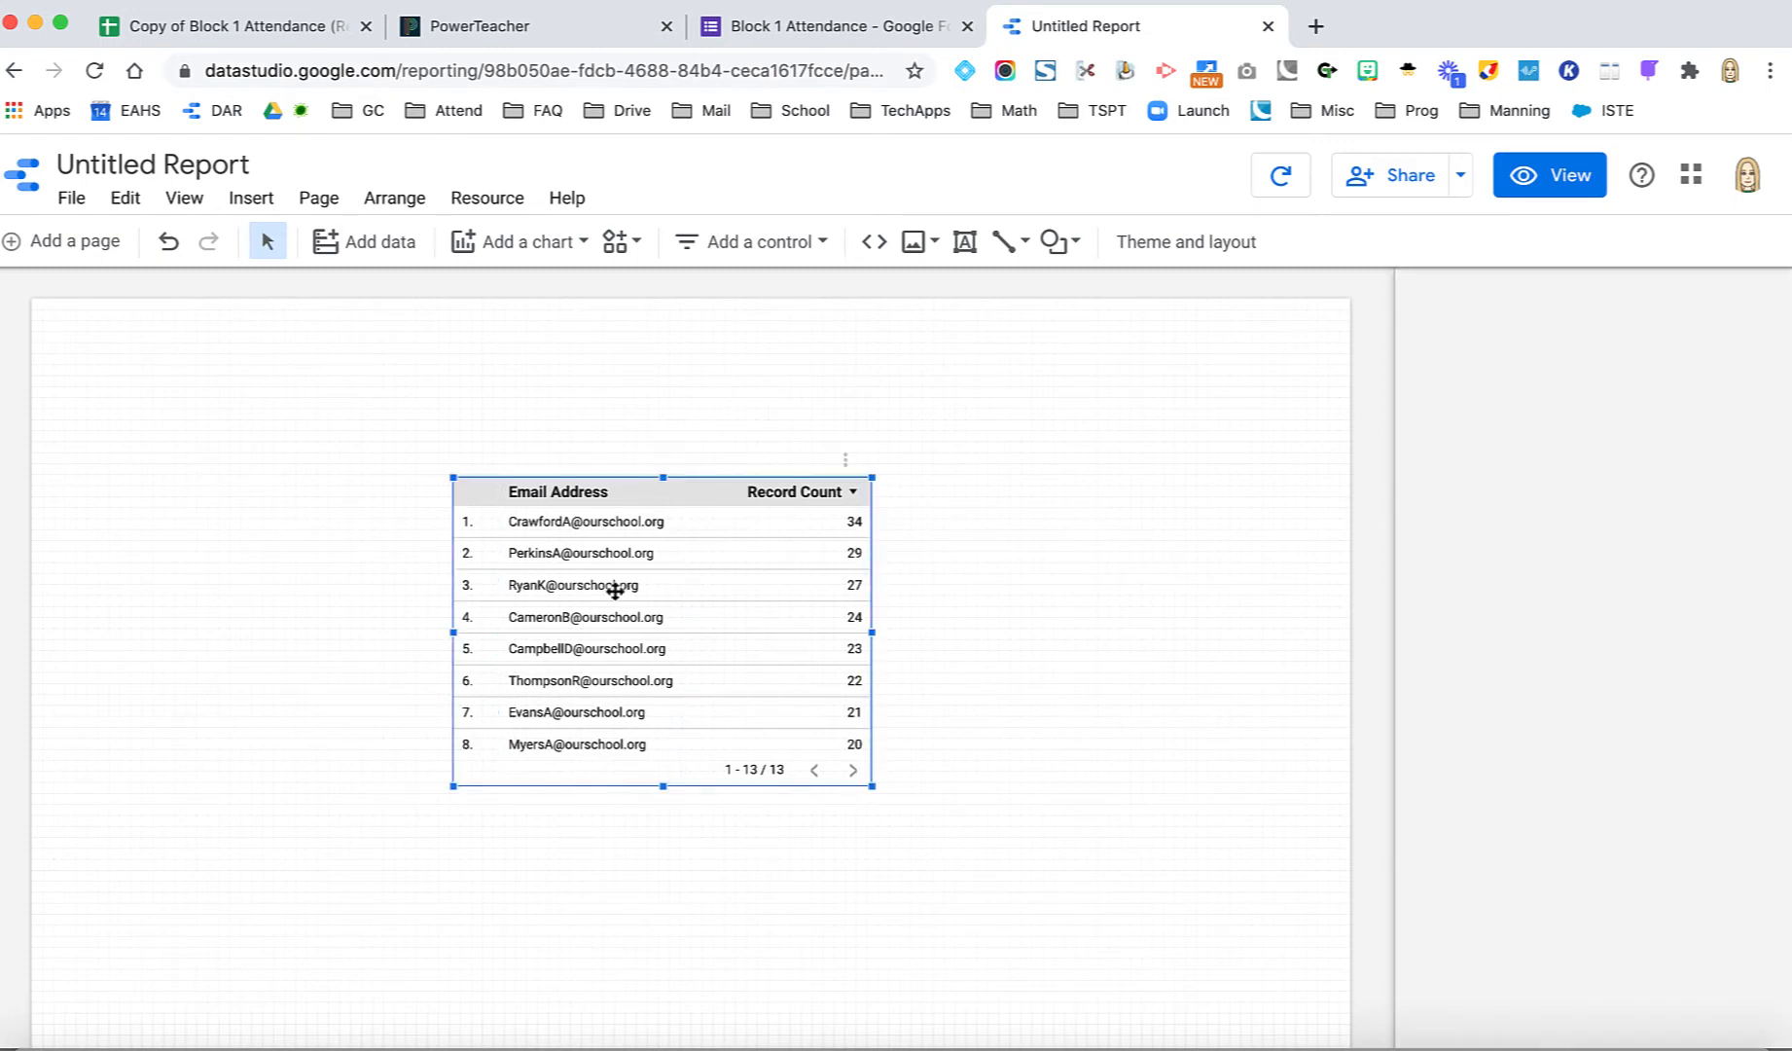
click(715, 434)
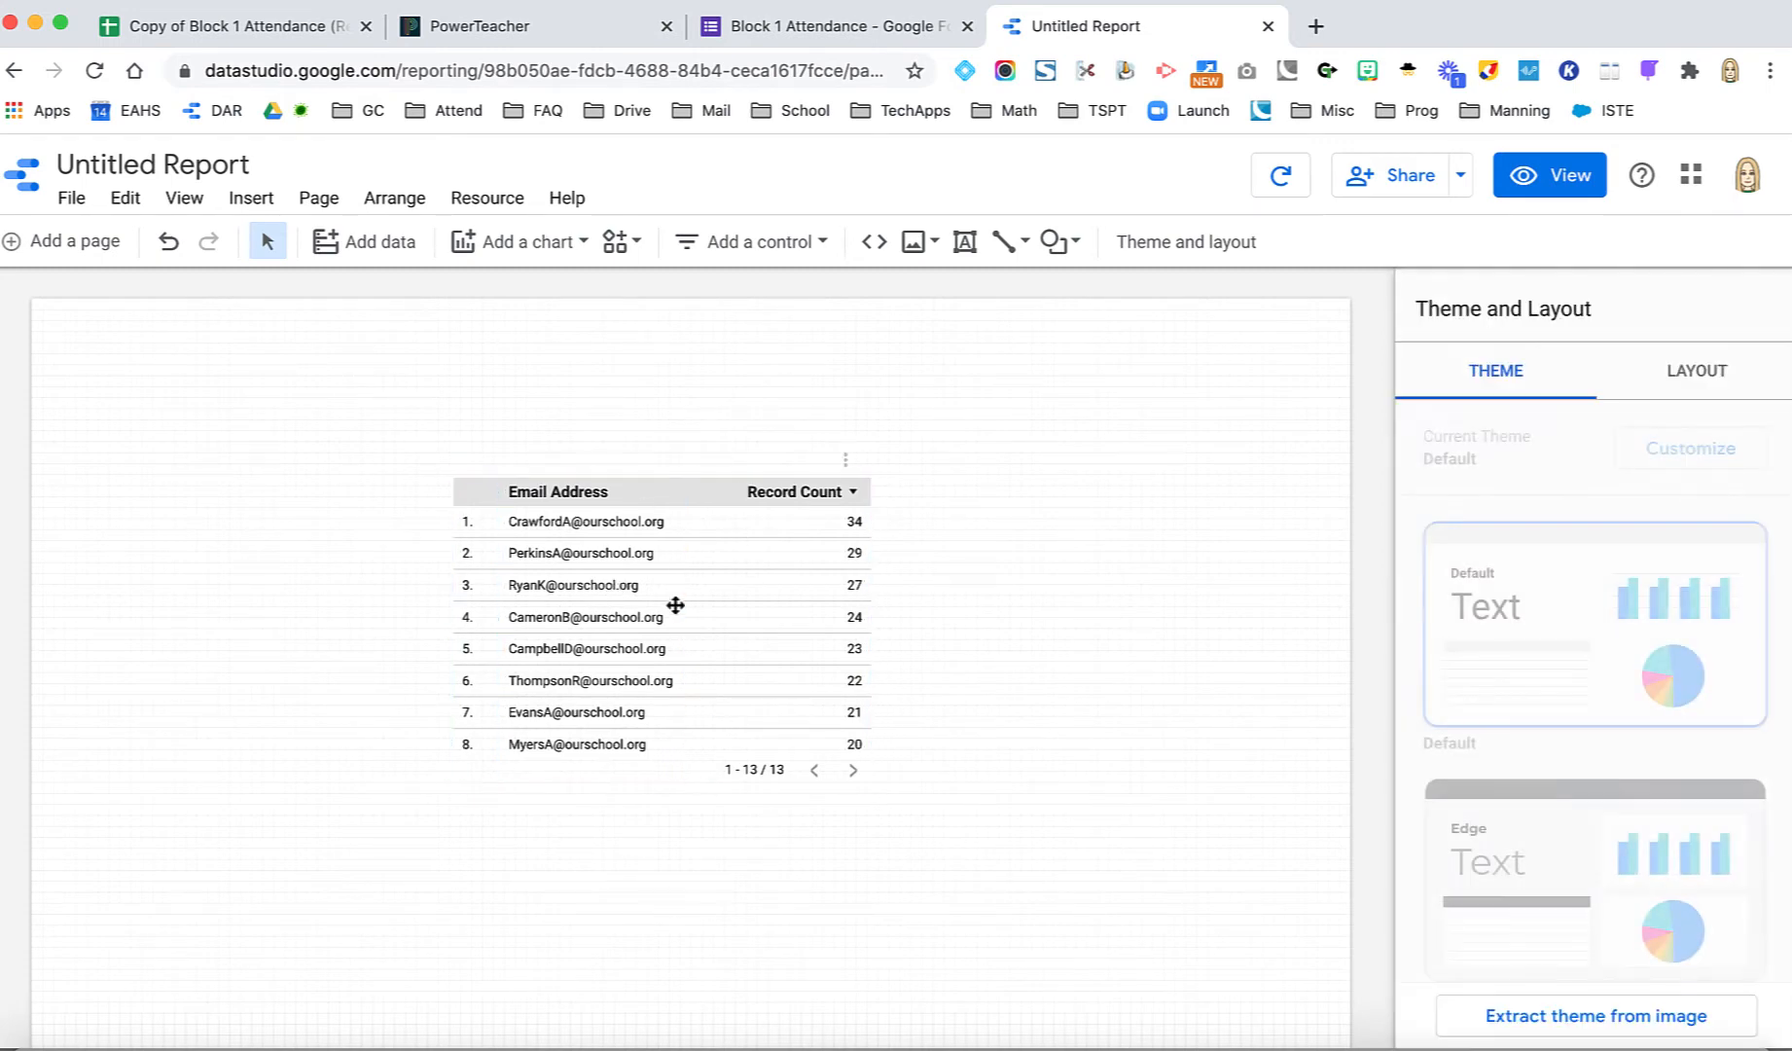
- Hide the row numbers in the body of the attendance table
click(672, 604)
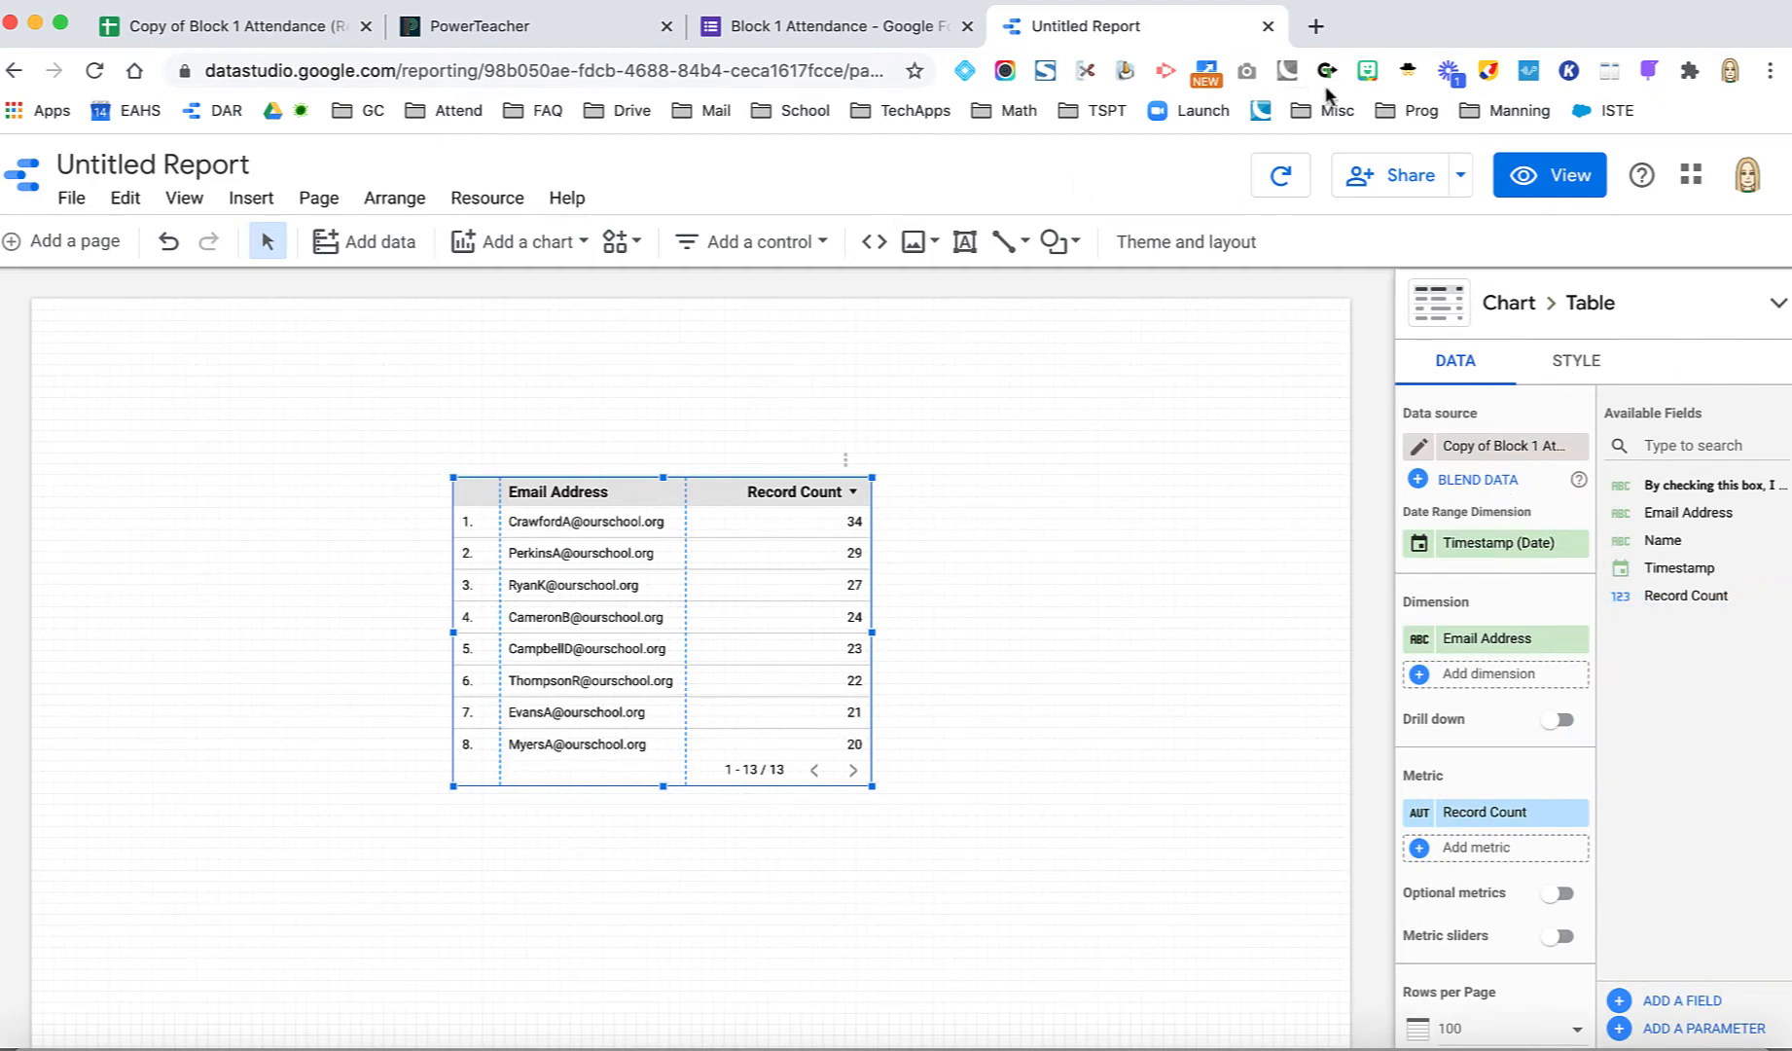
click(1592, 373)
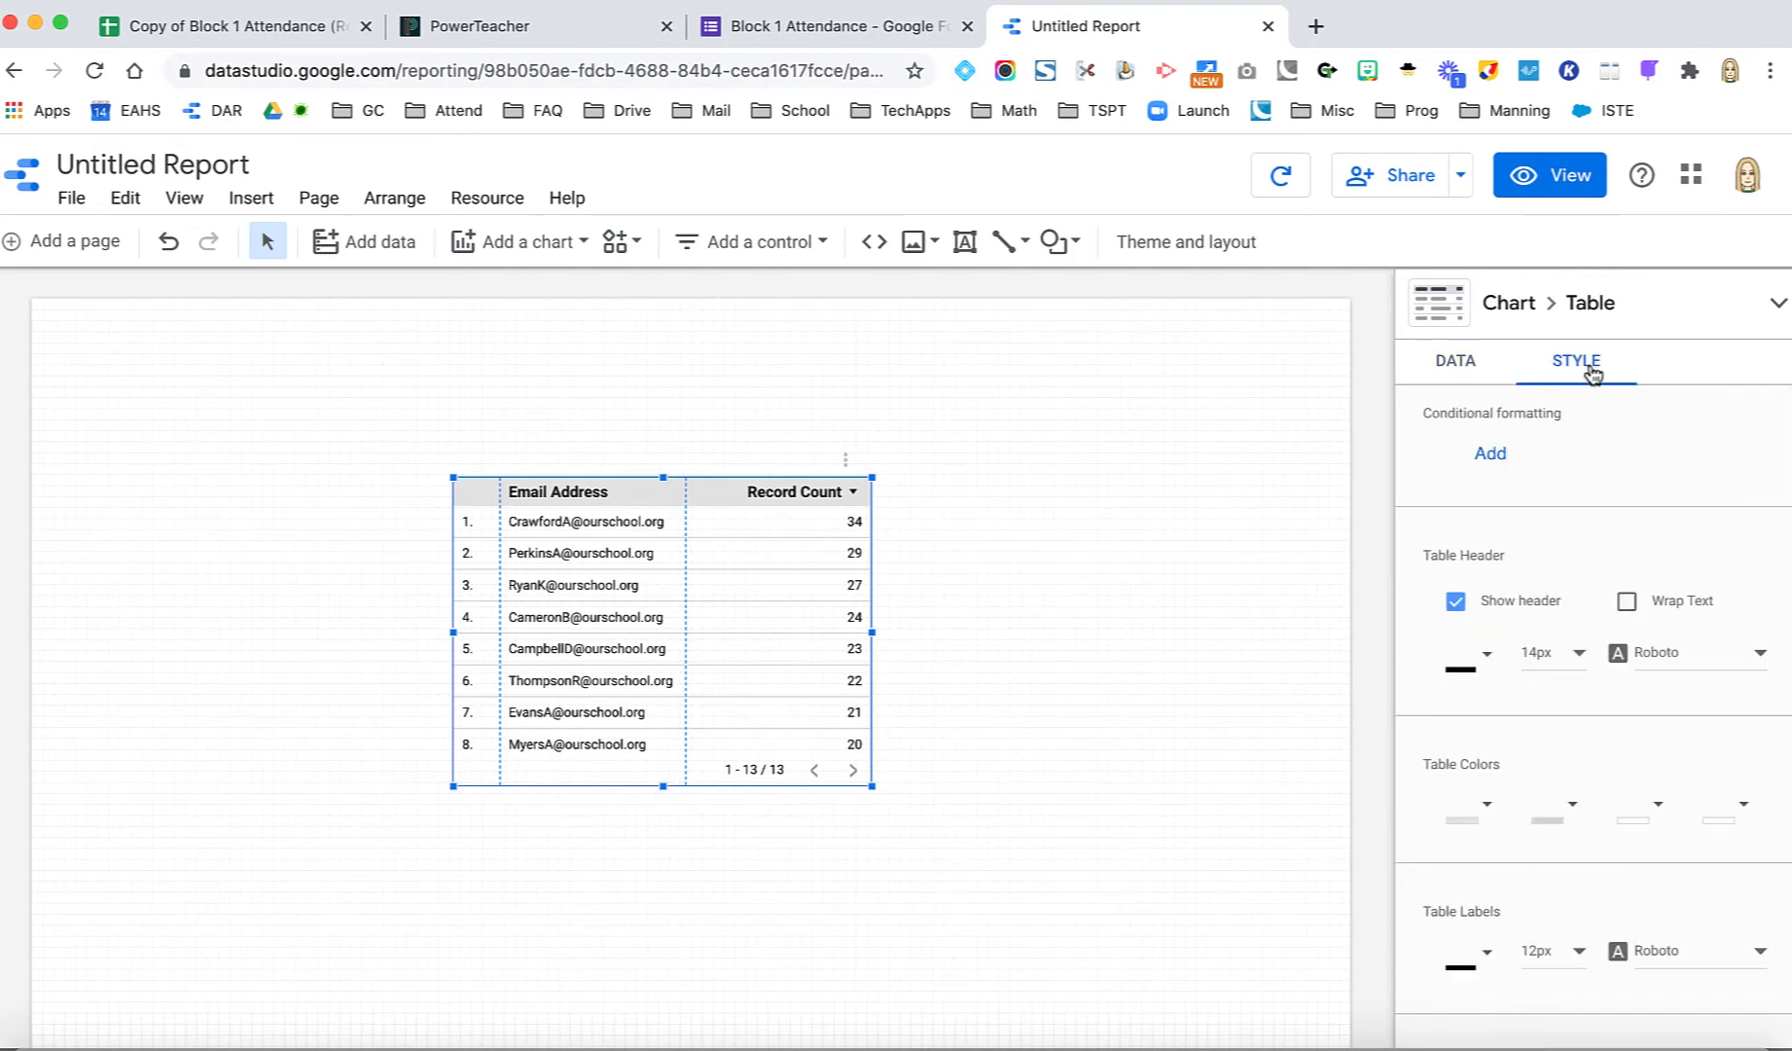
scroll(1571, 585, down, 5)
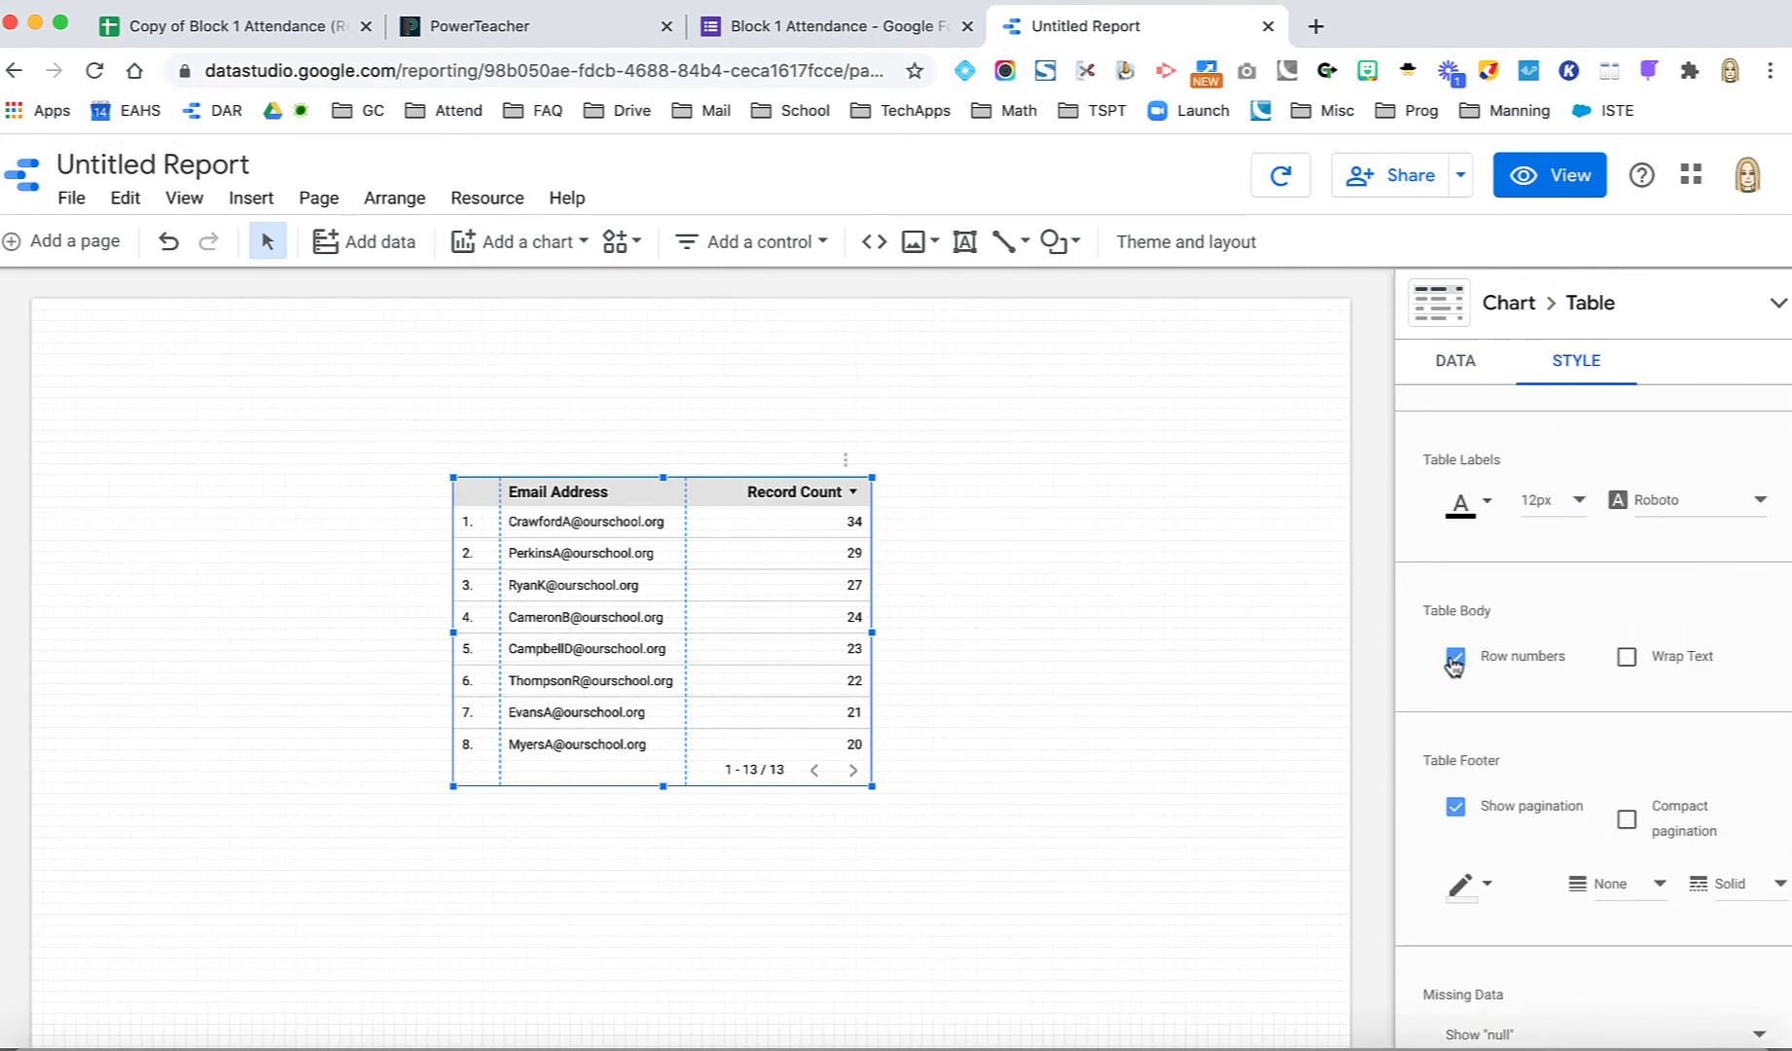
click(1455, 657)
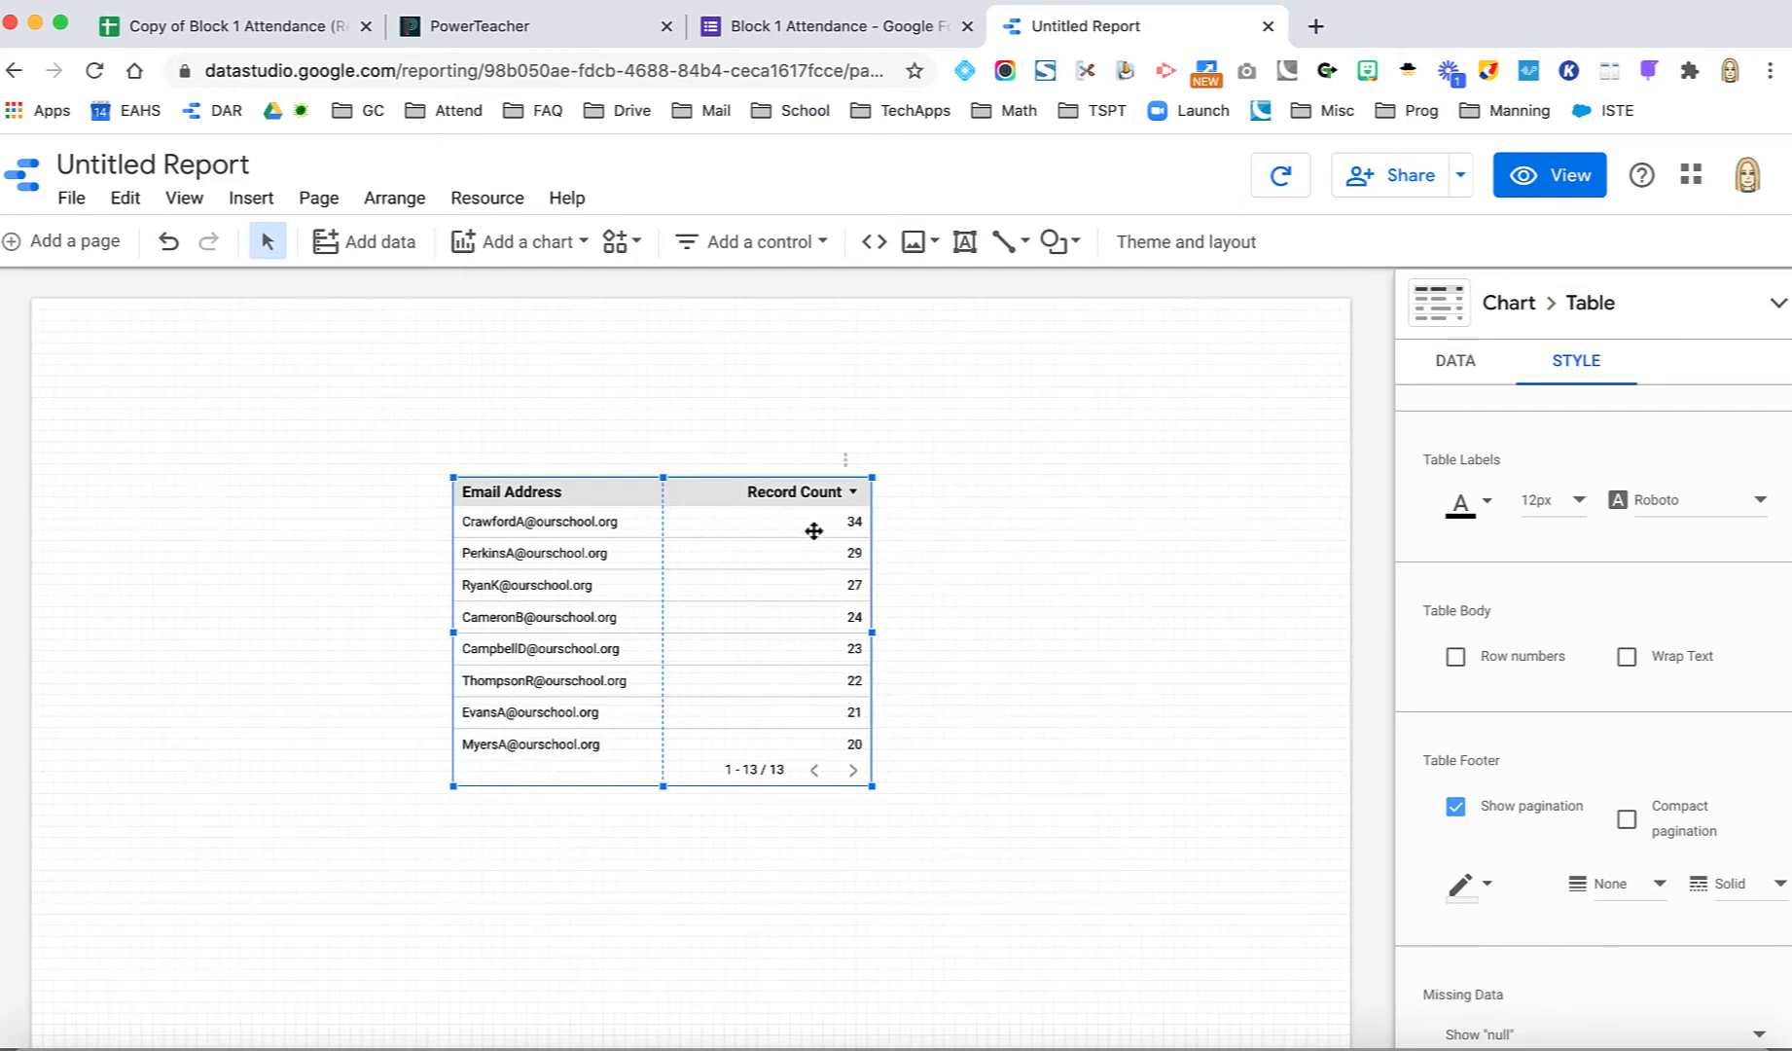
- Remove the Record Count metric from the table and nudge the table slightly lower on the page
click(1457, 367)
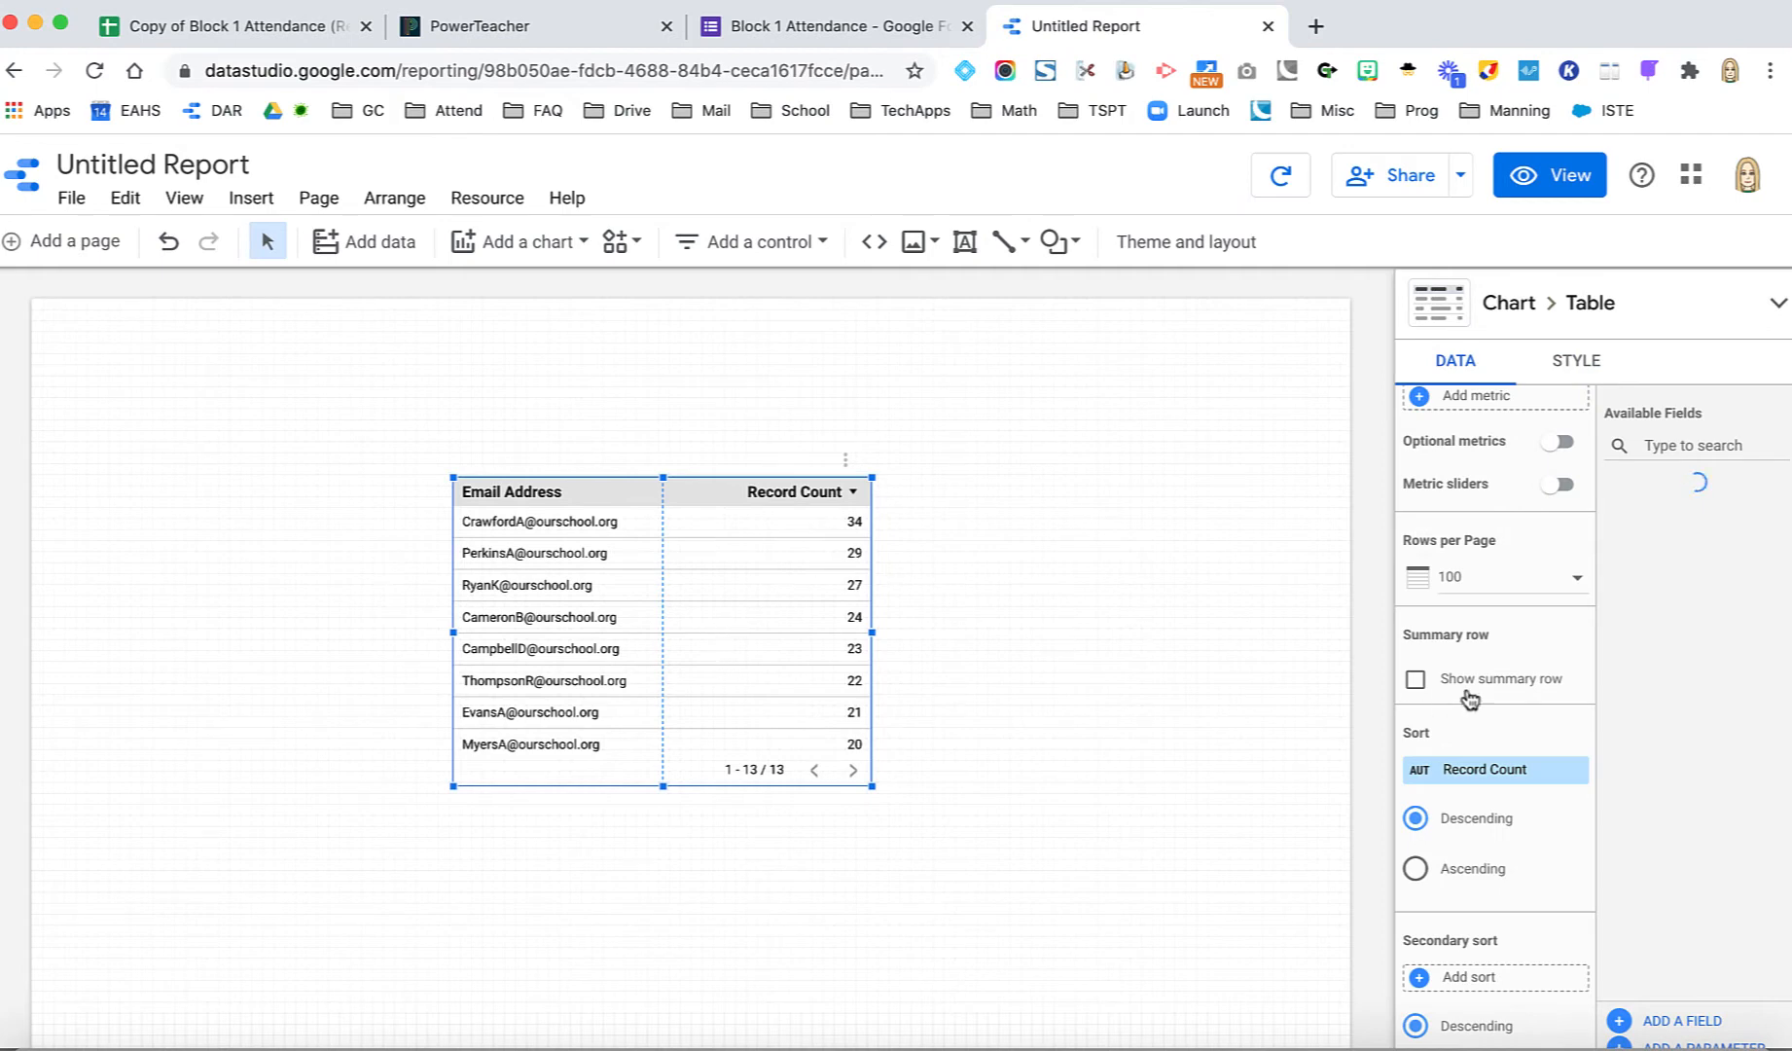
scroll(1511, 686, down, 2)
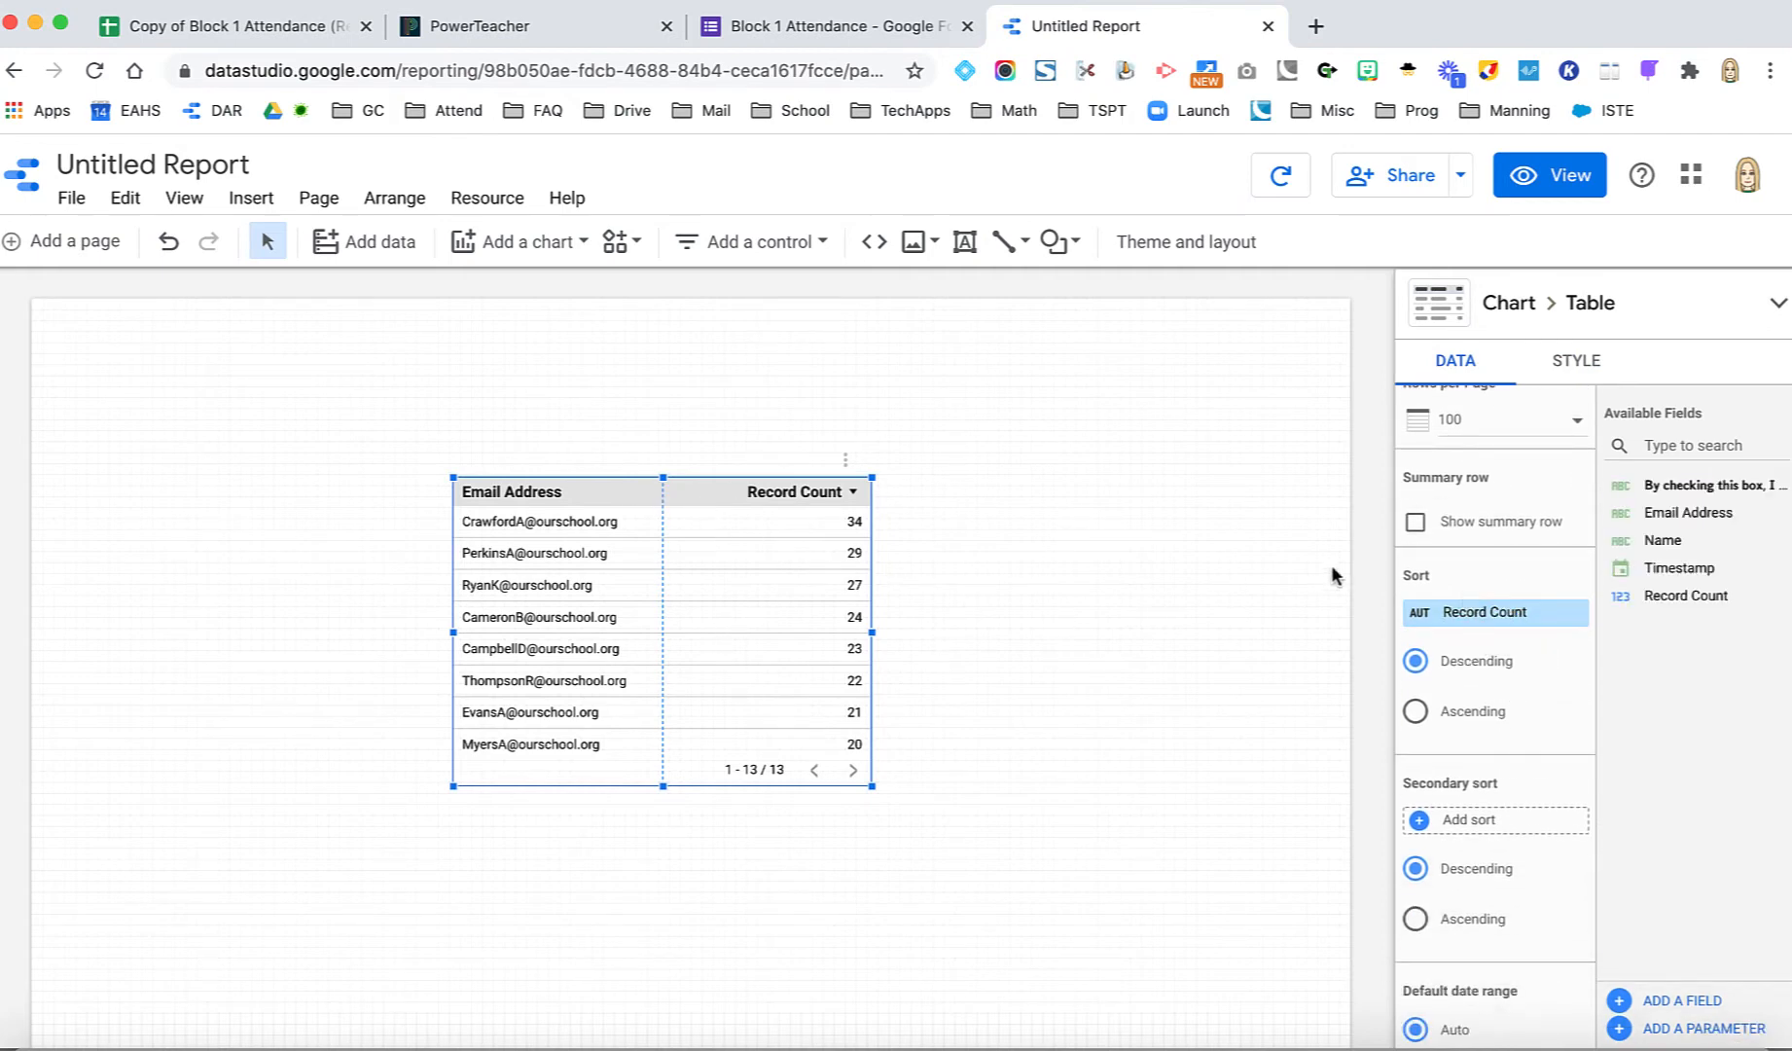
scroll(1461, 561, up, 5)
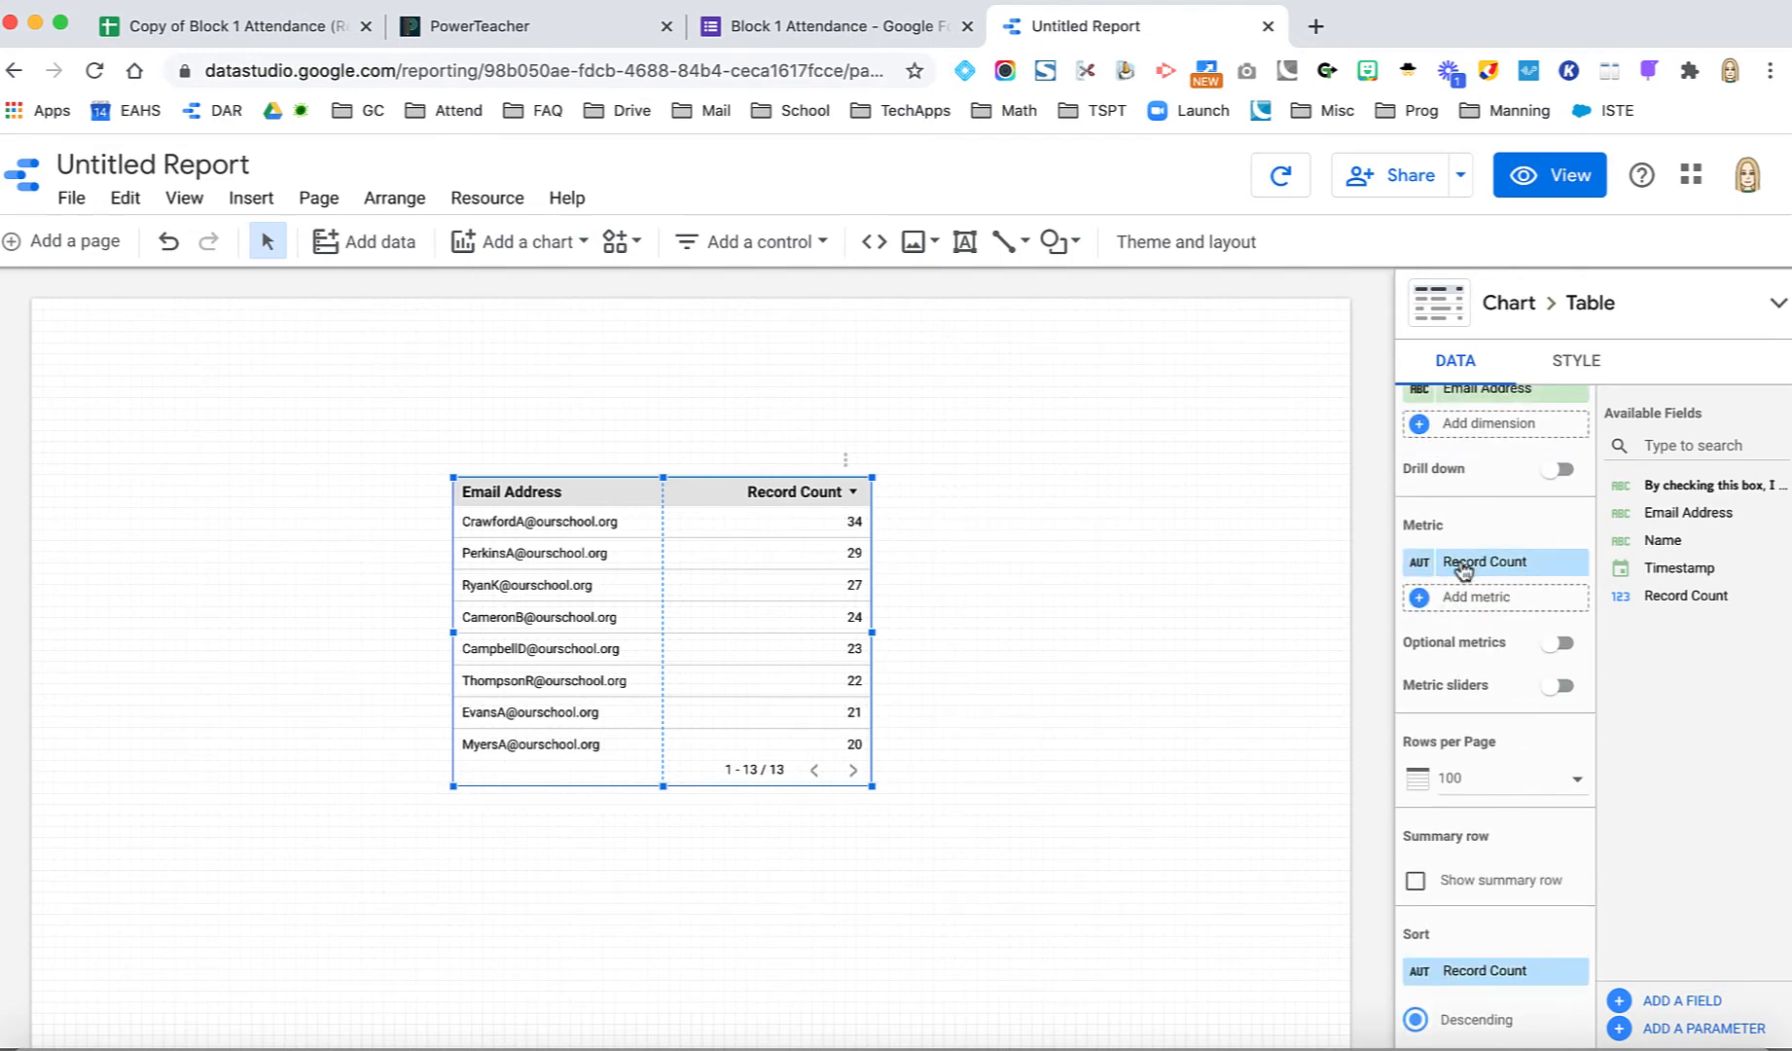
scroll(1510, 567, up, 1)
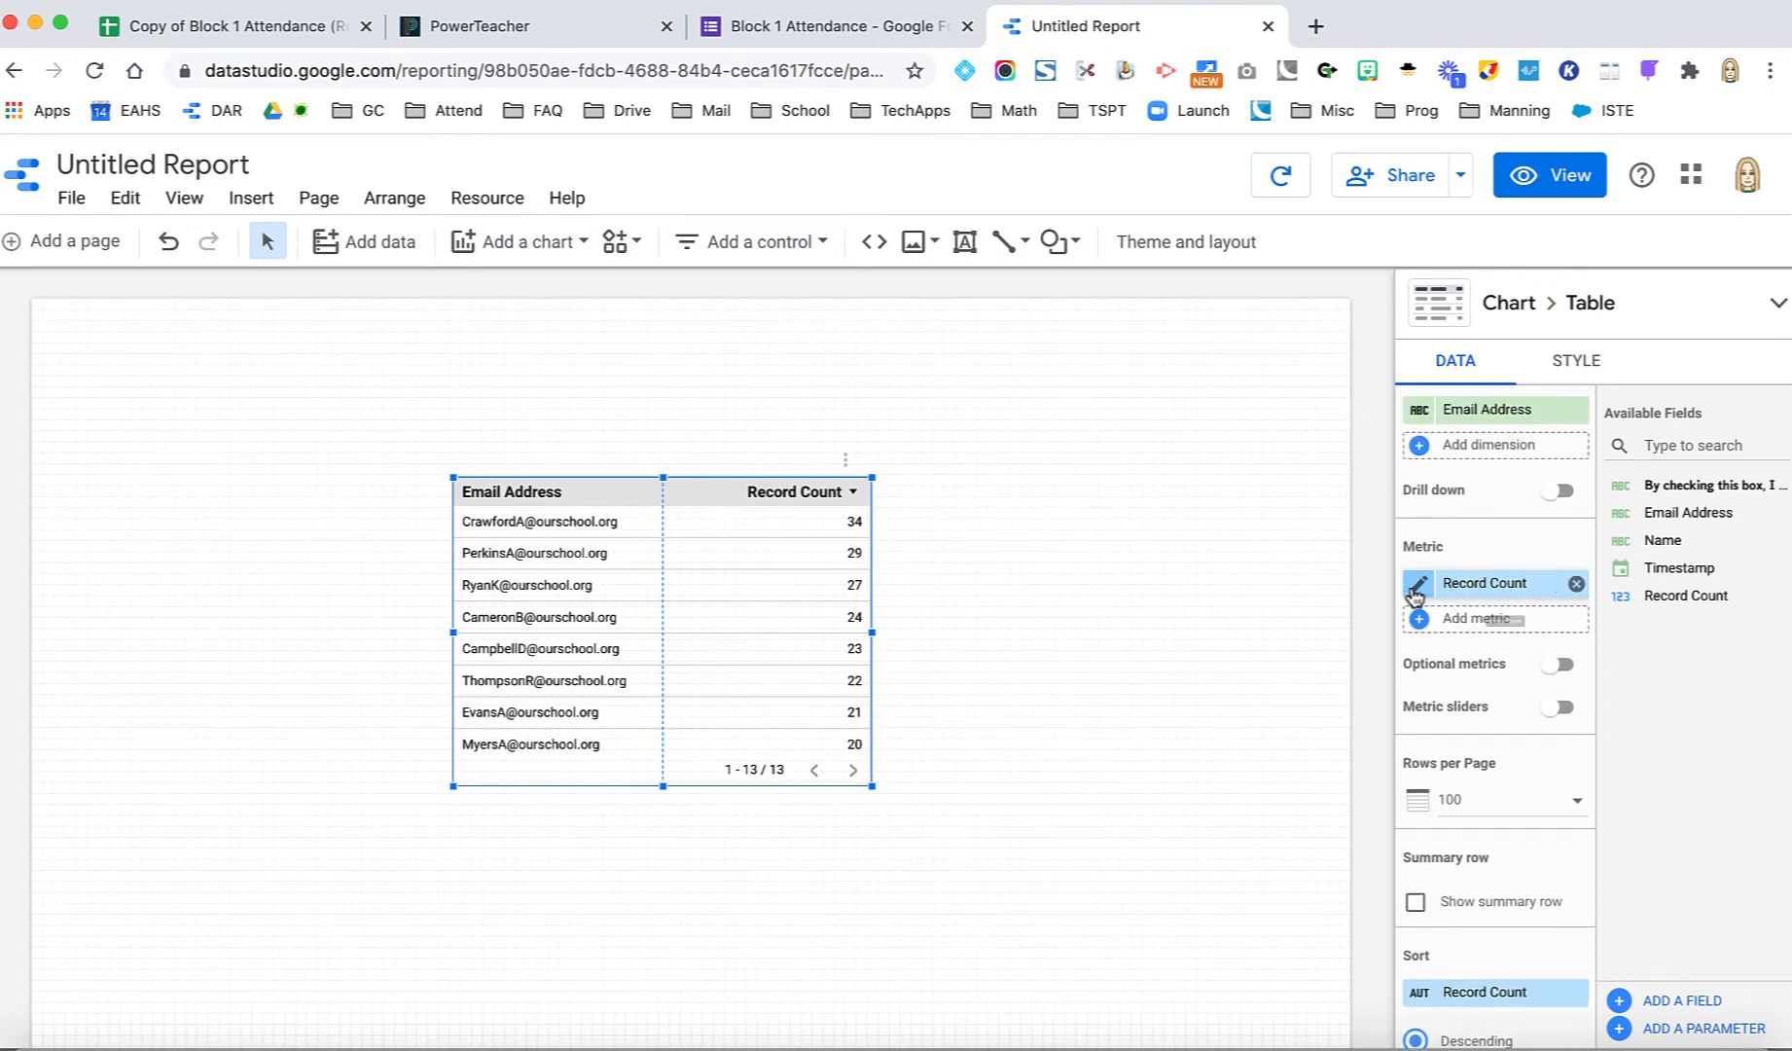
click(1576, 584)
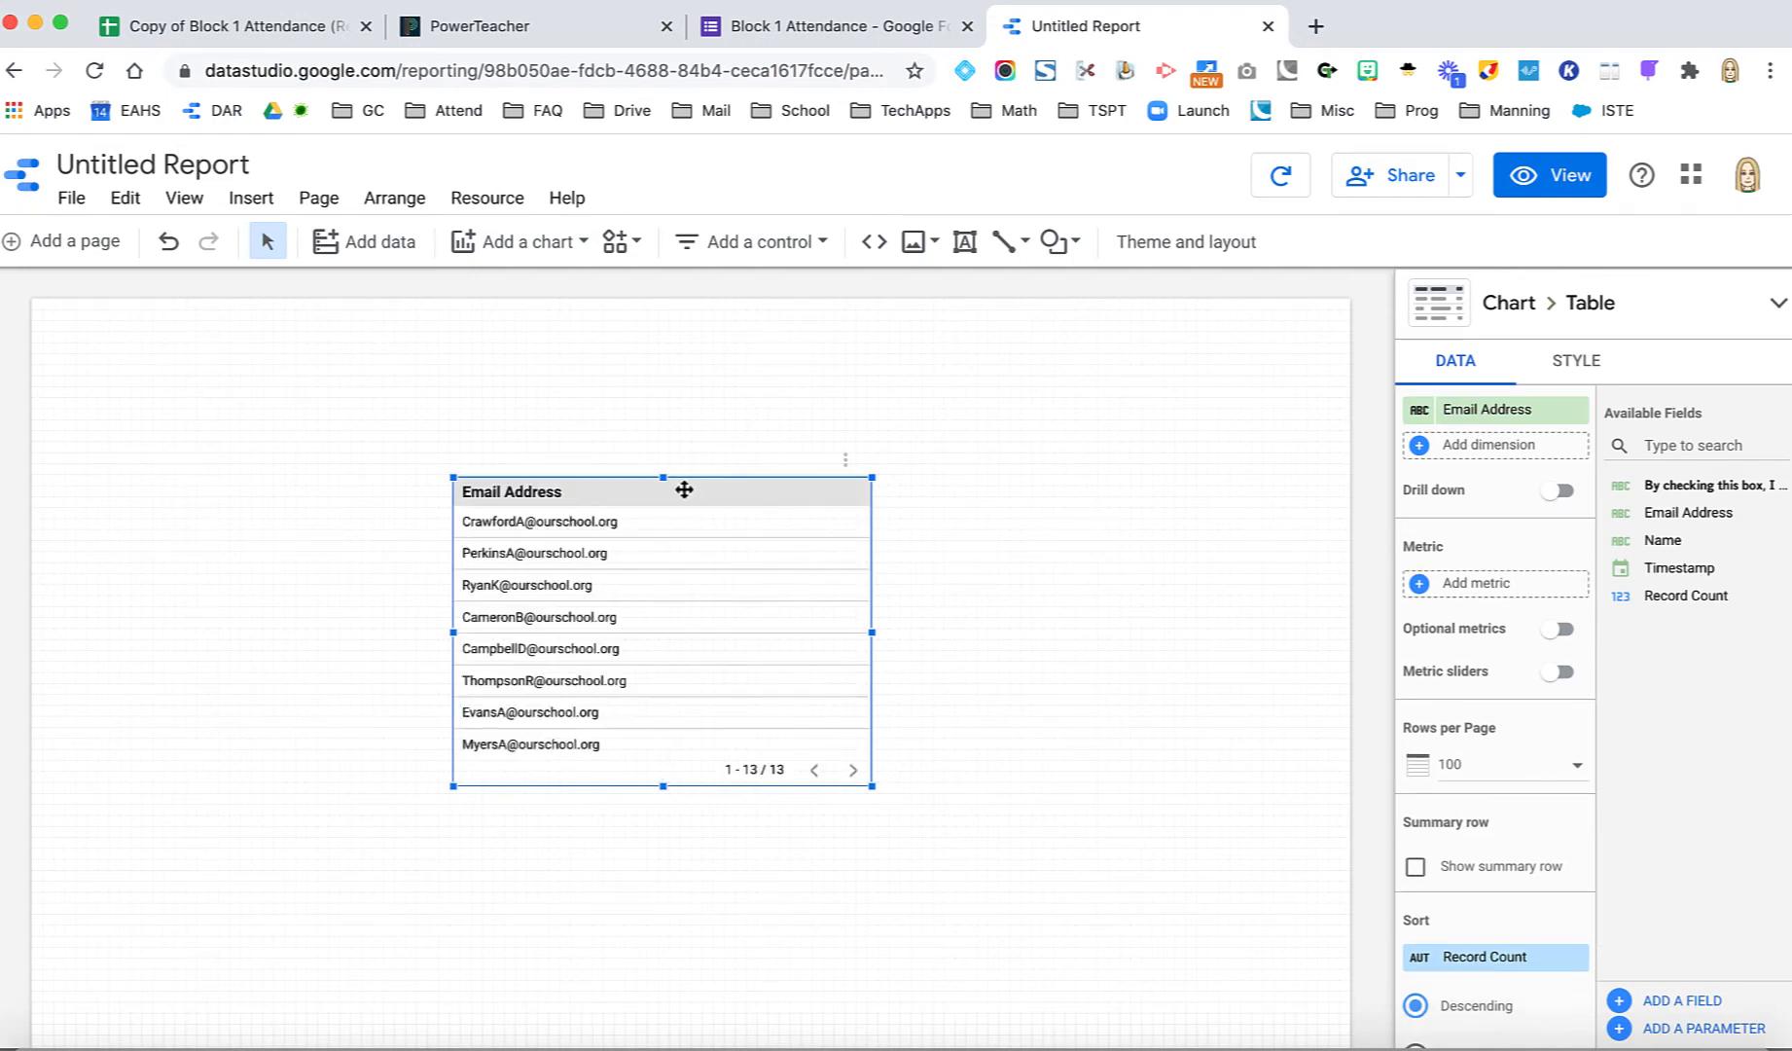
drag(696, 494, 688, 517)
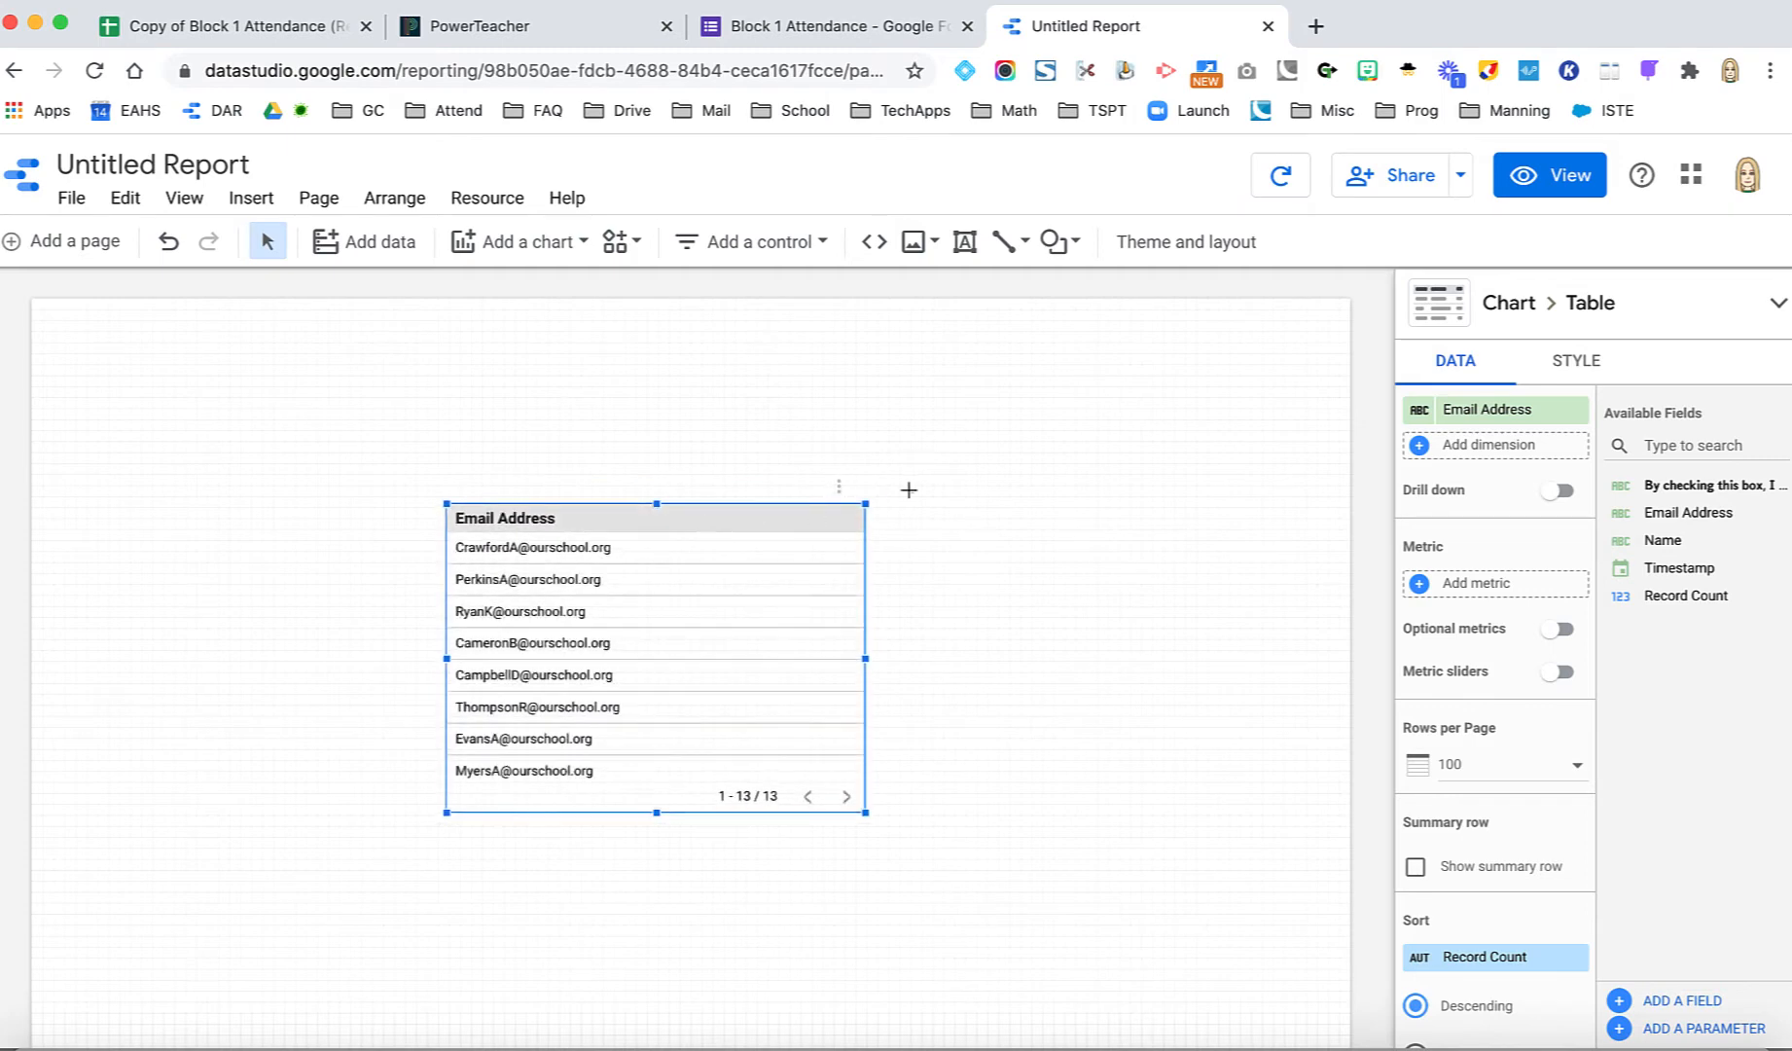
- Add Timestamp as the table's first dimension and Name as the second, both ahead of Email Address
click(842, 475)
click(604, 639)
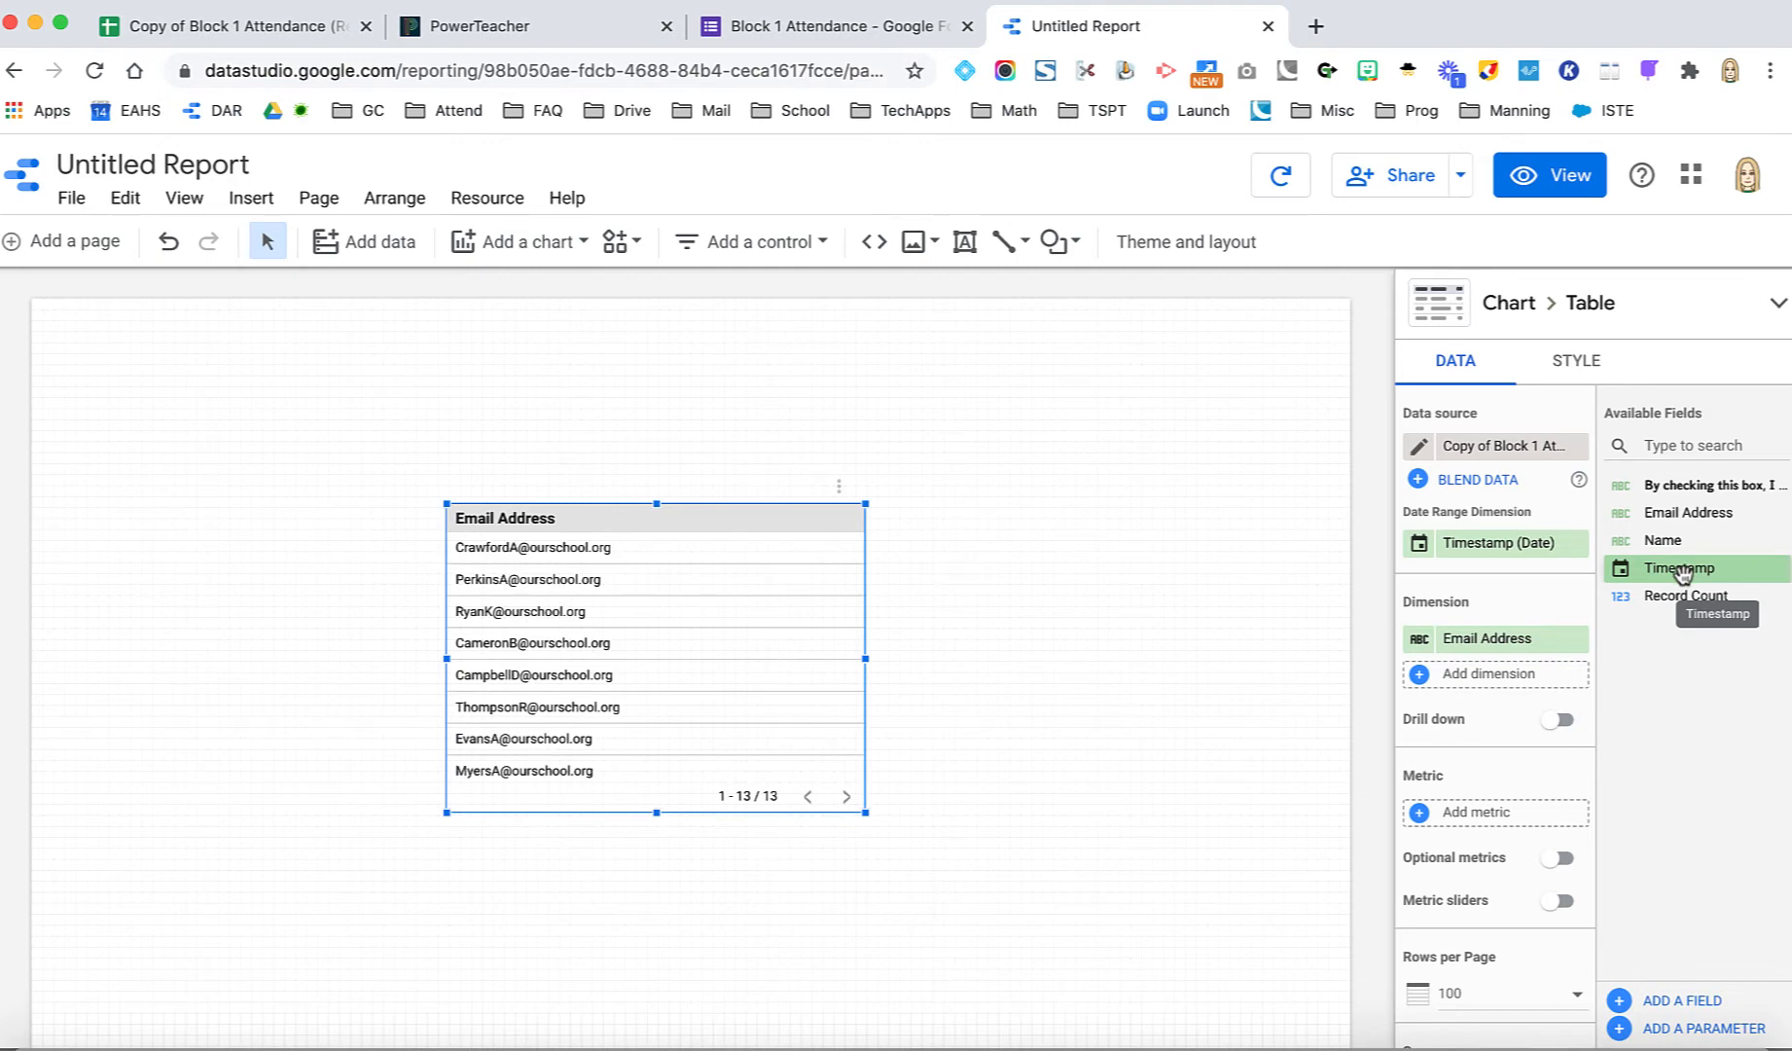
drag(1680, 581, 1552, 647)
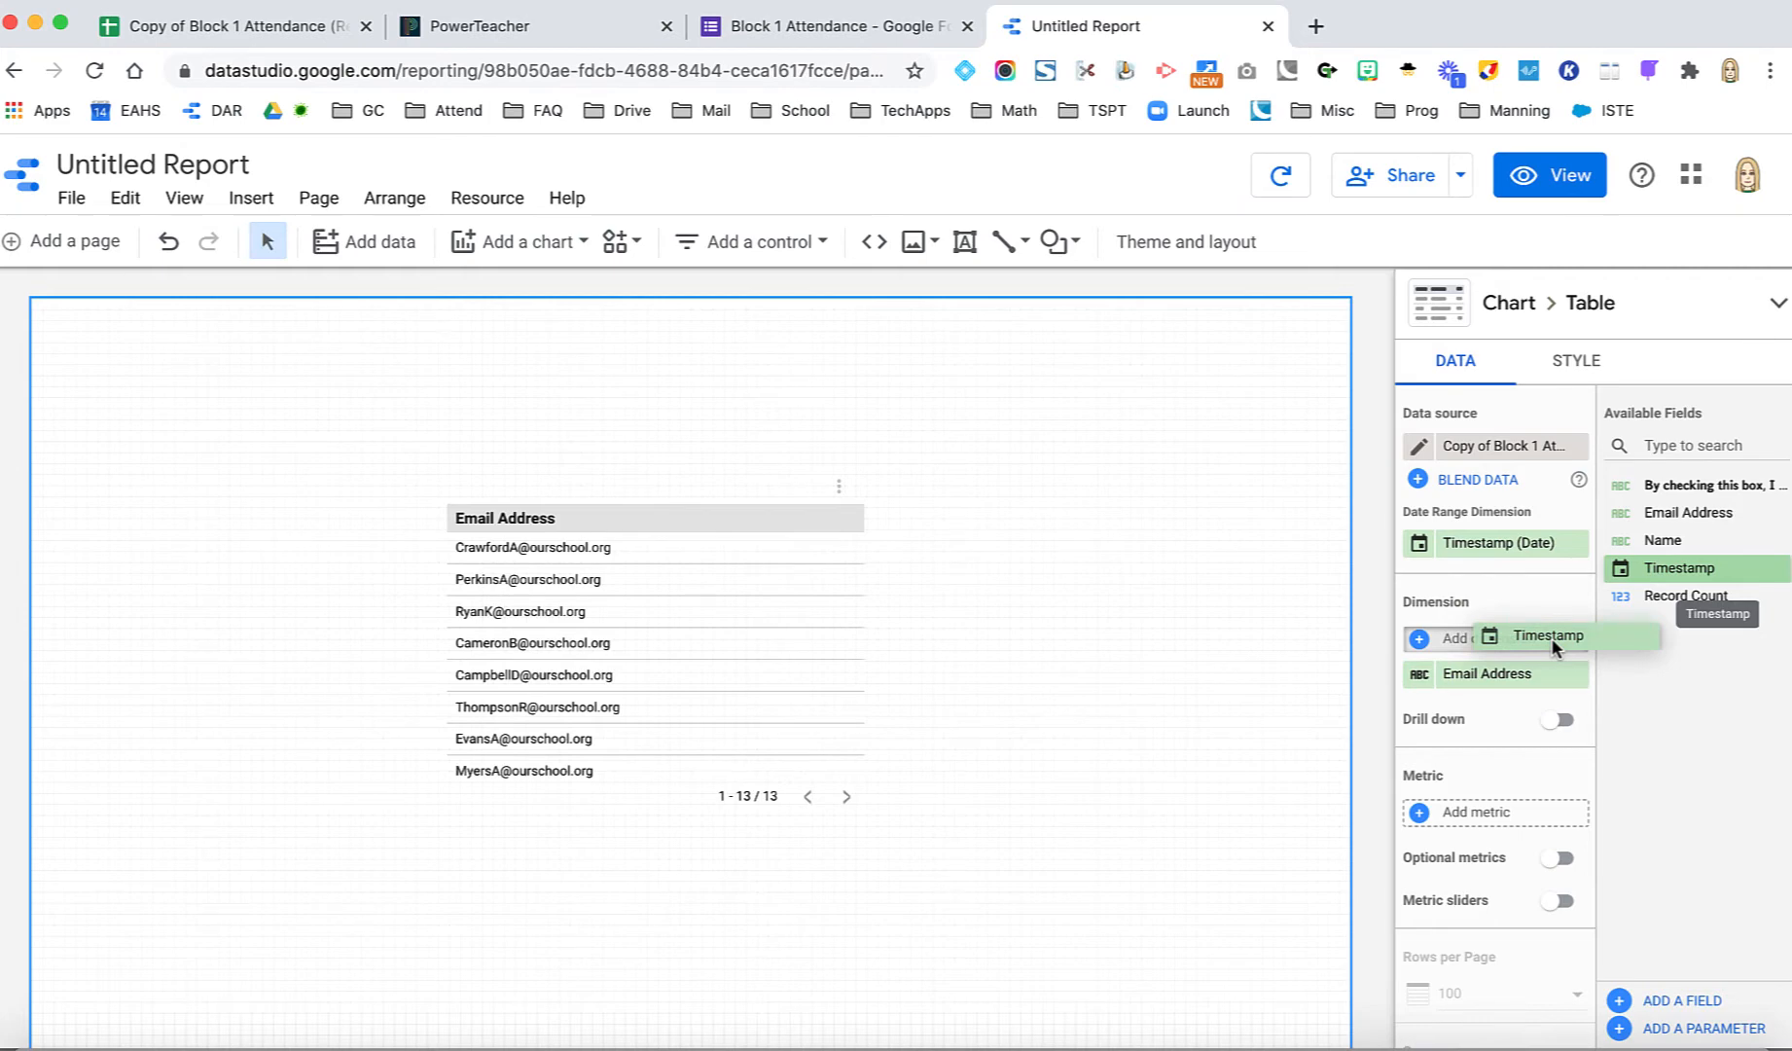
drag(1551, 637, 1481, 640)
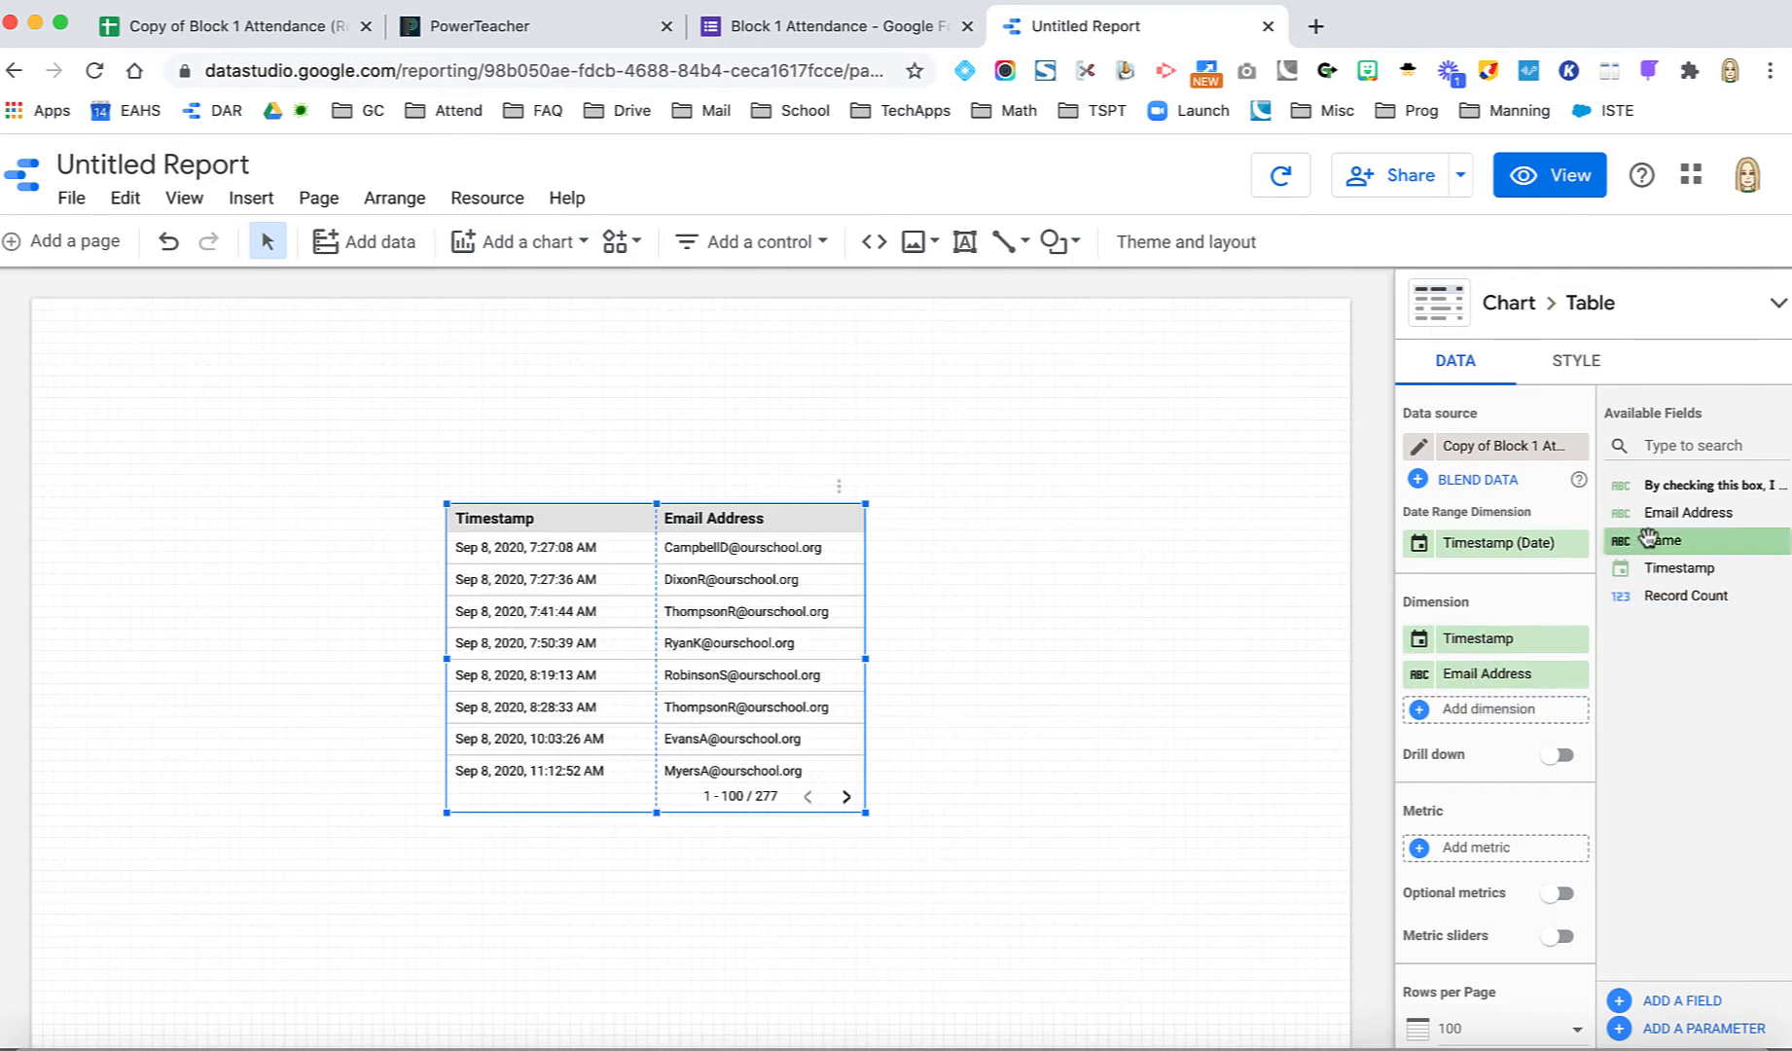
drag(1676, 547, 1567, 679)
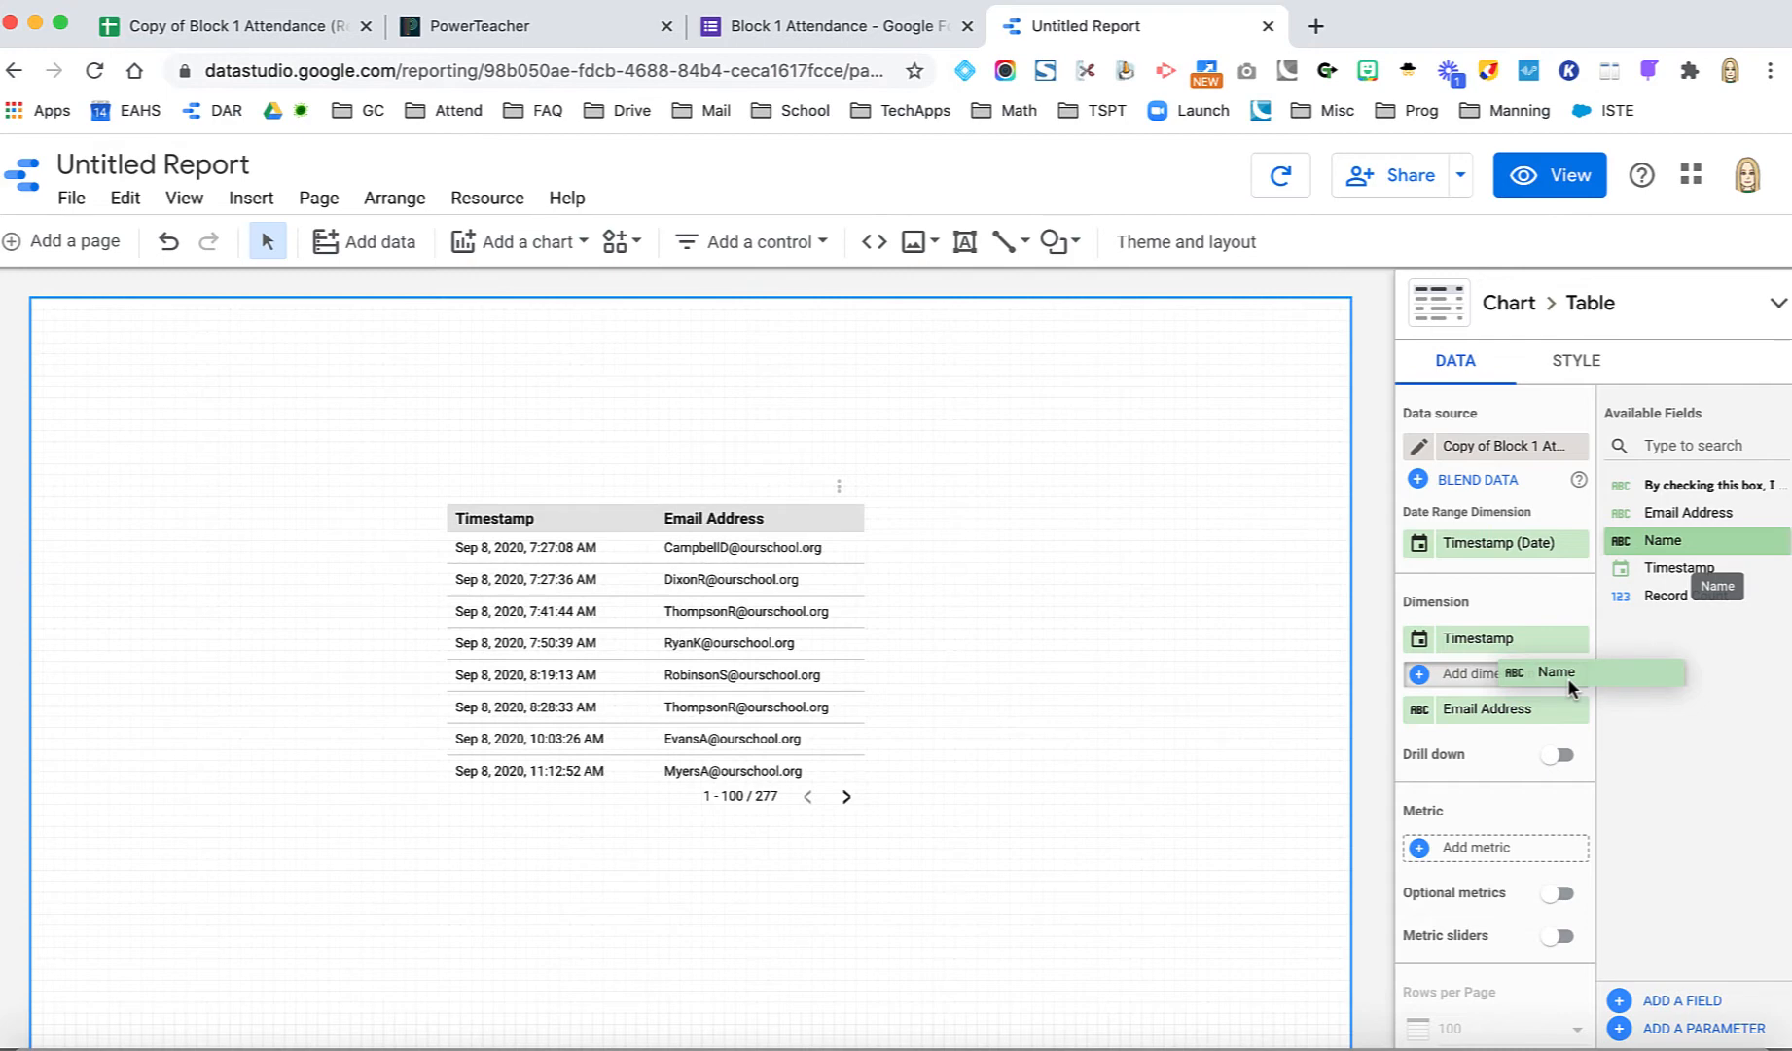
drag(1567, 678, 1474, 677)
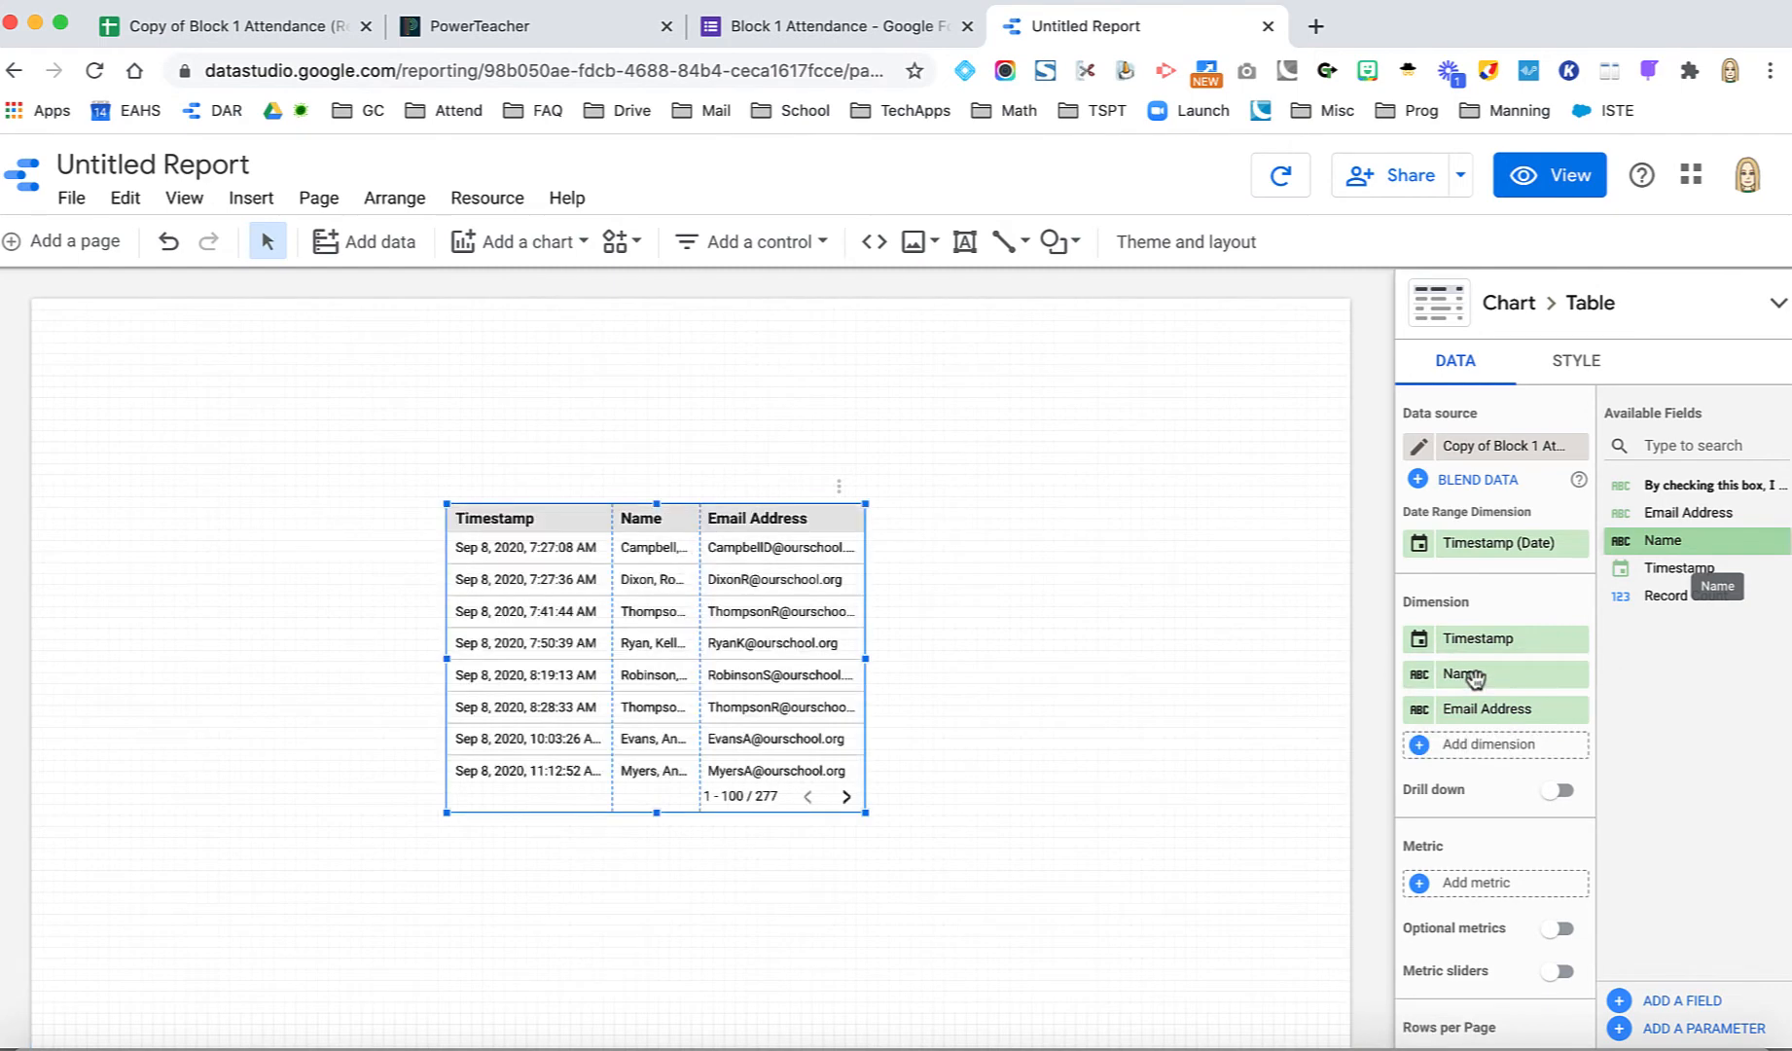
click(1080, 618)
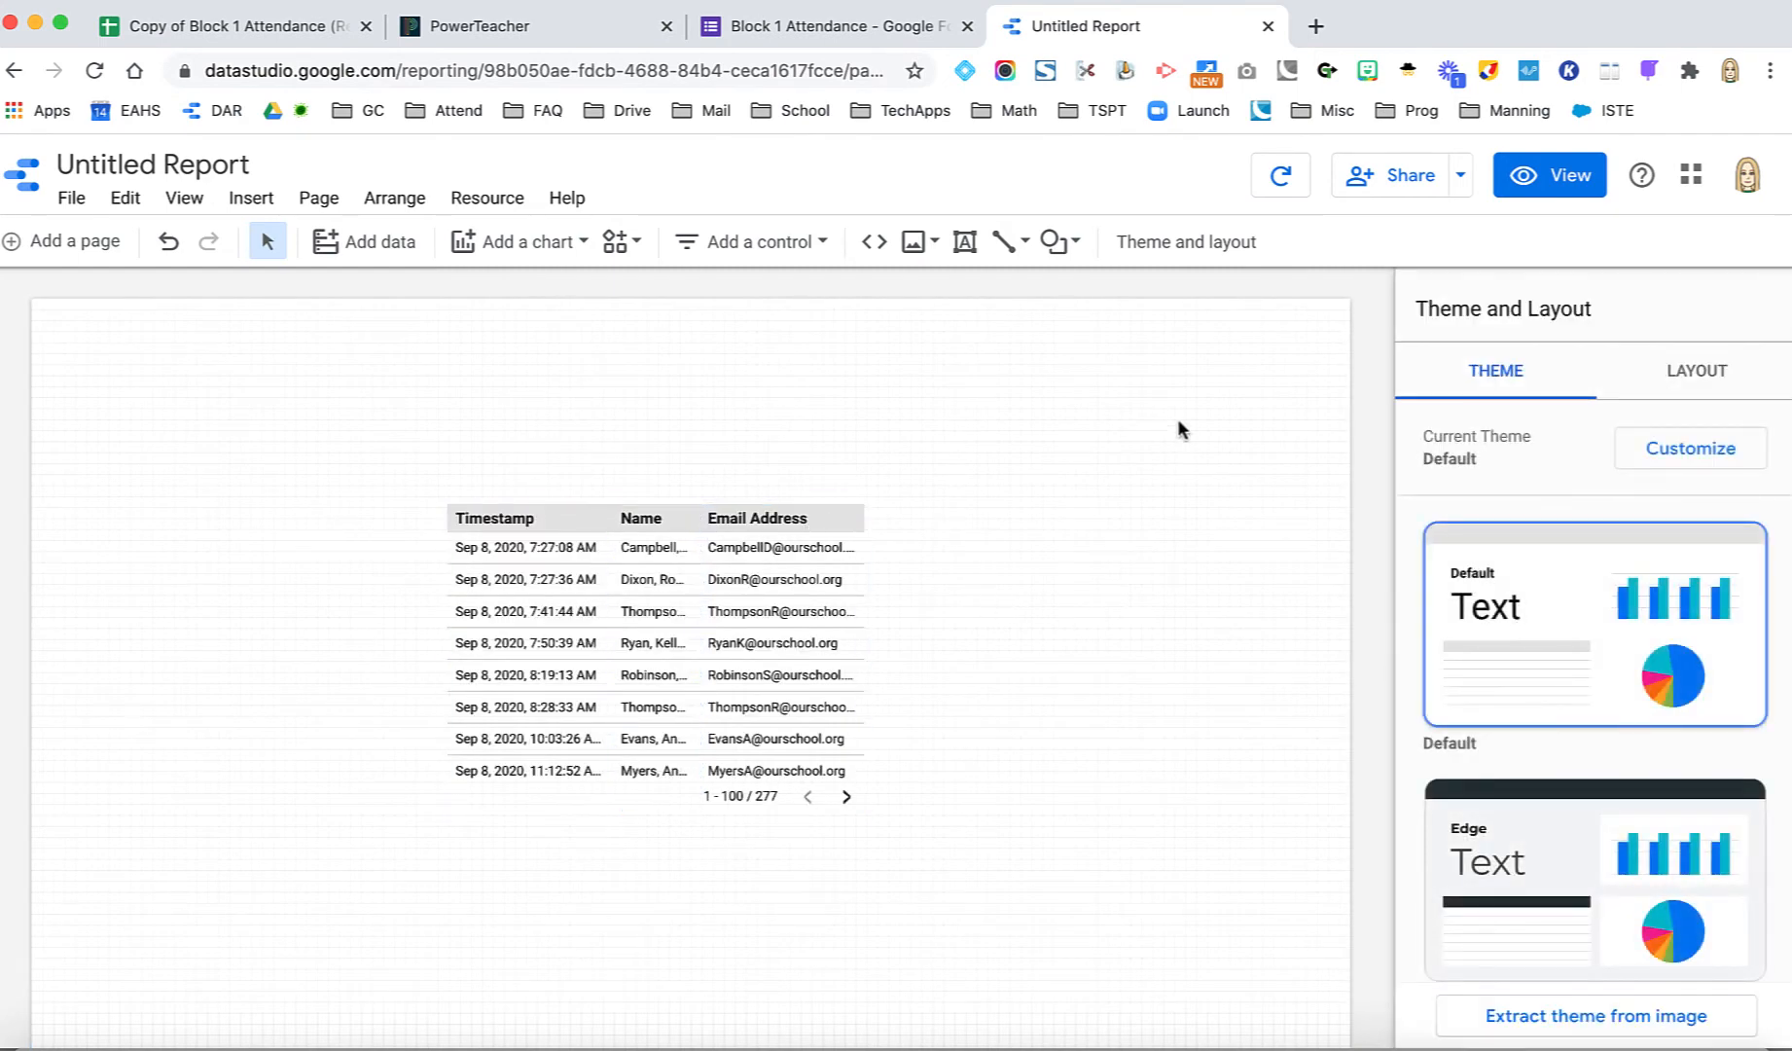
- Enlarge the table in both directions so that full names and email addresses fit, and narrow its Timestamp column
click(690, 591)
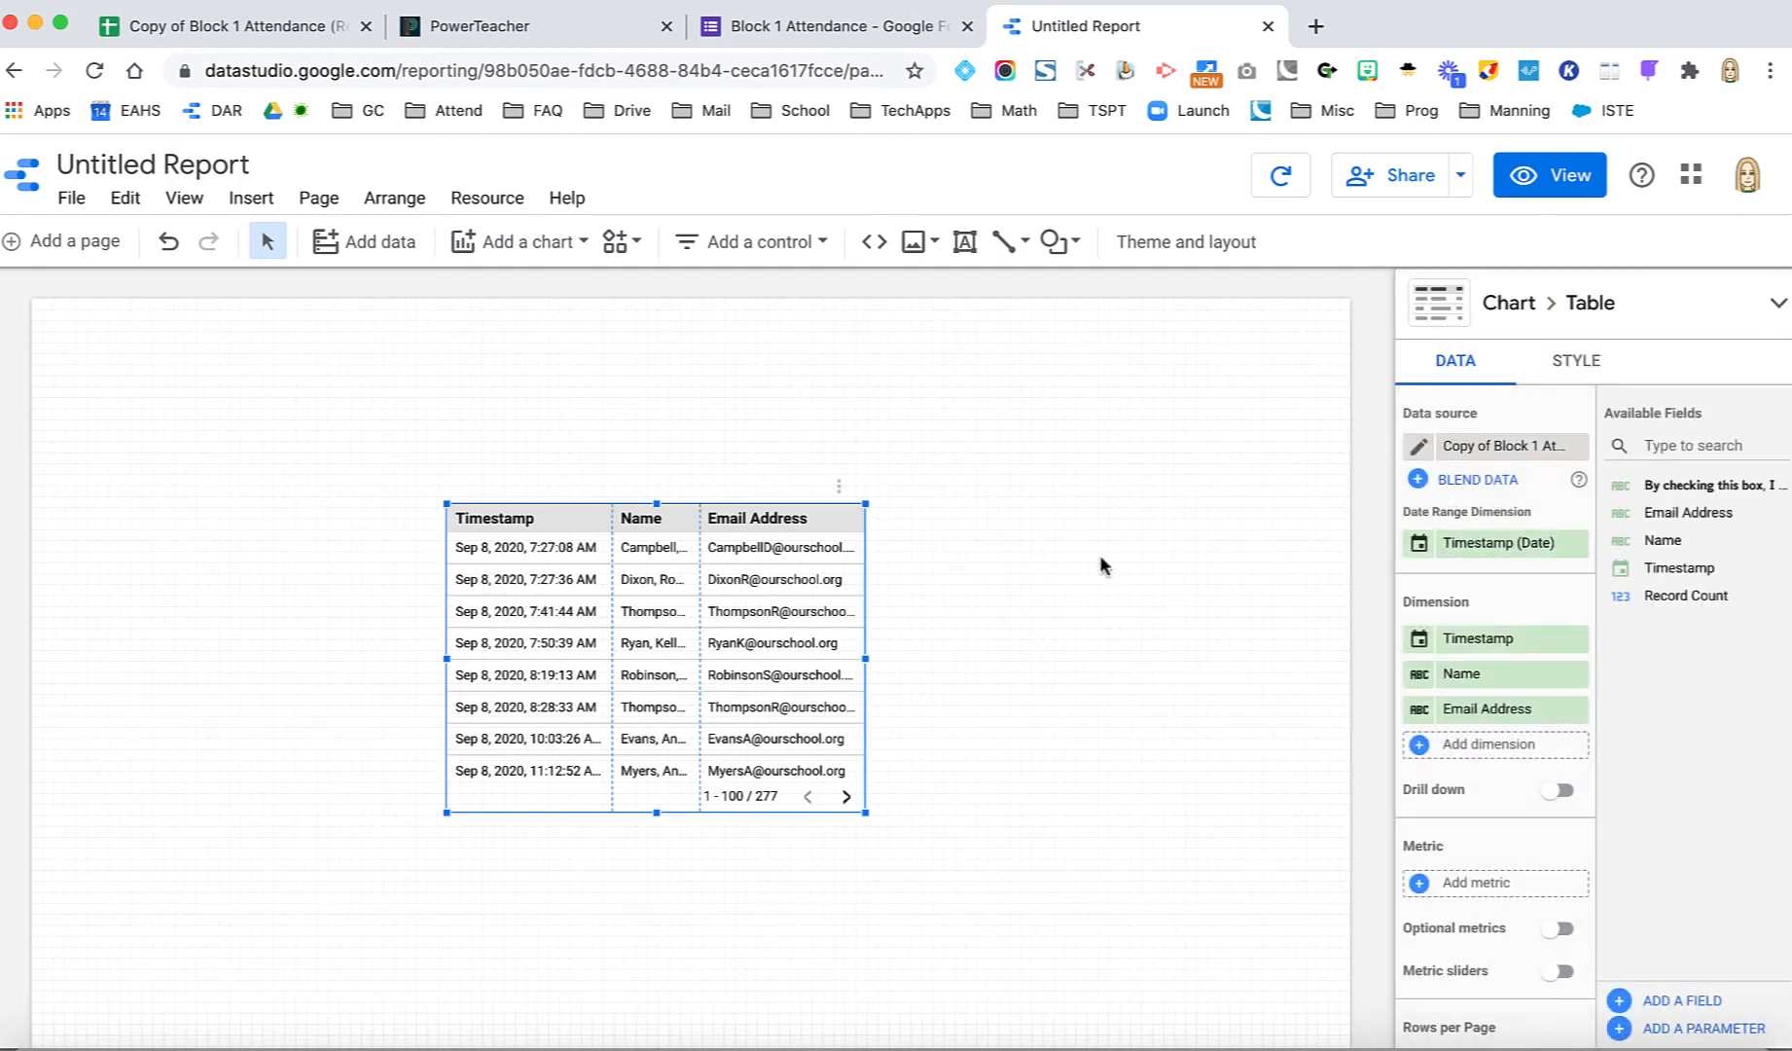
drag(867, 814, 1108, 971)
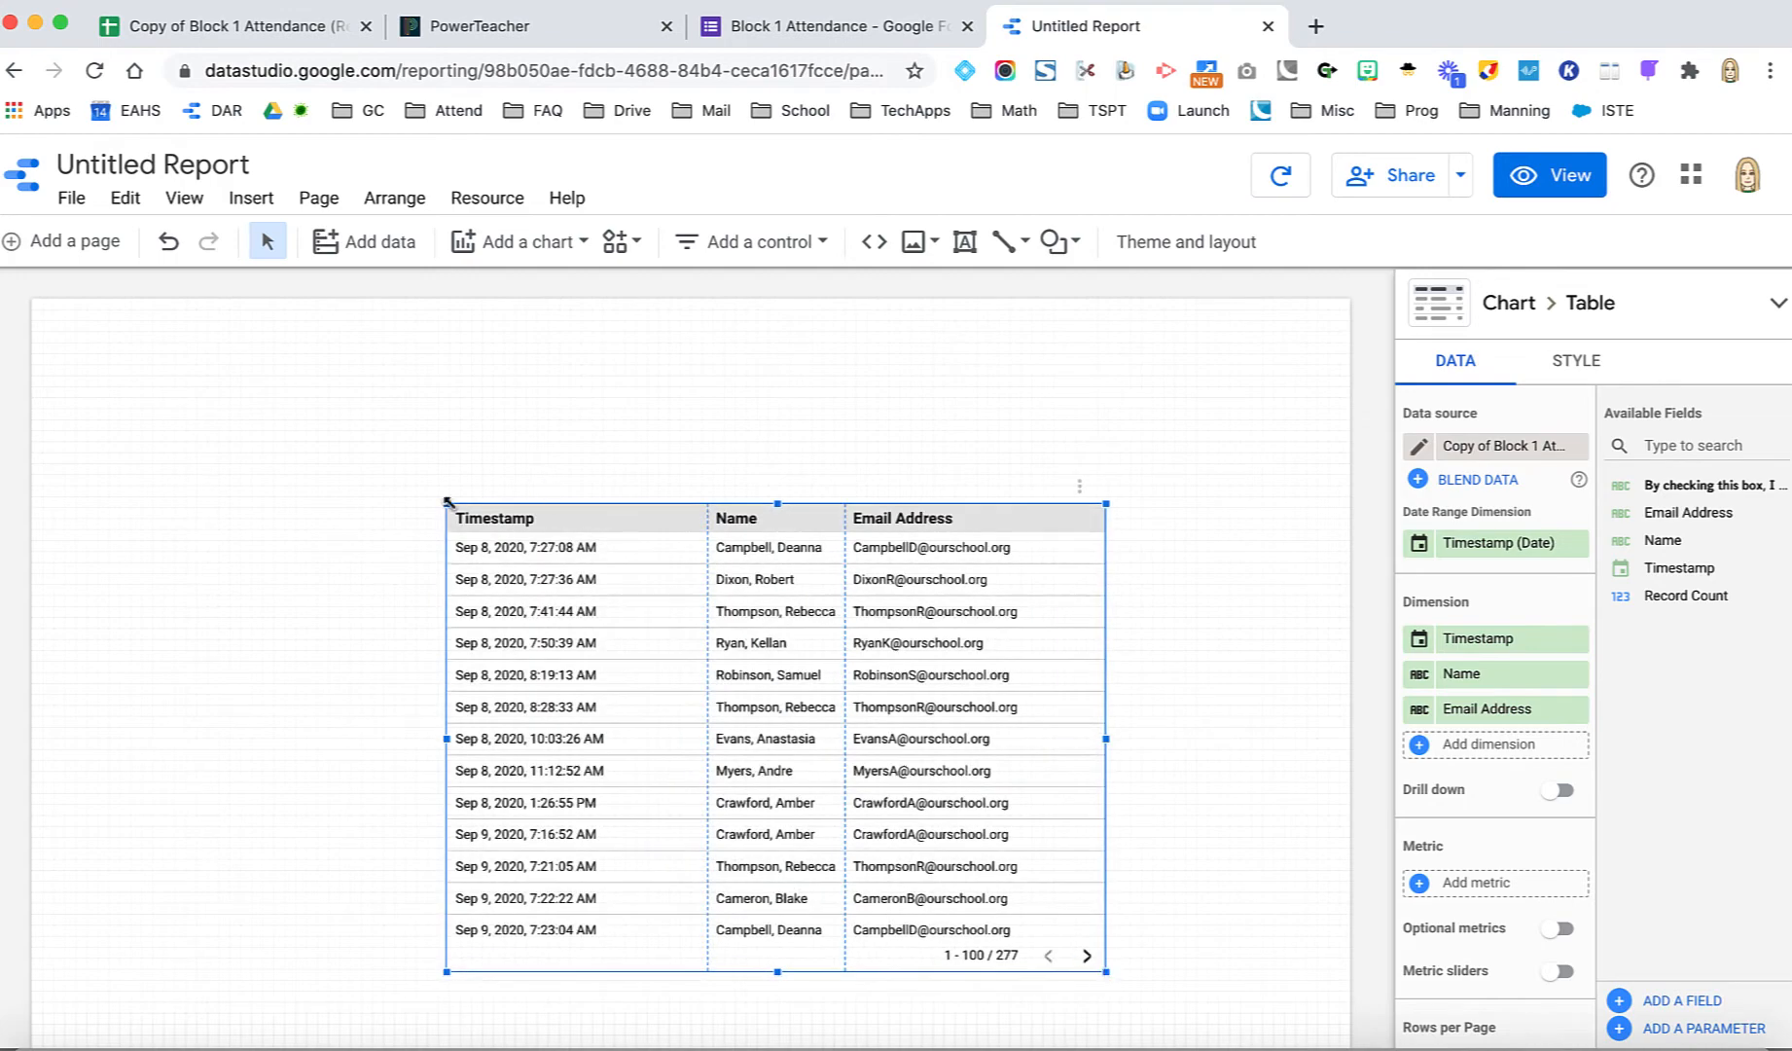
drag(446, 504, 308, 474)
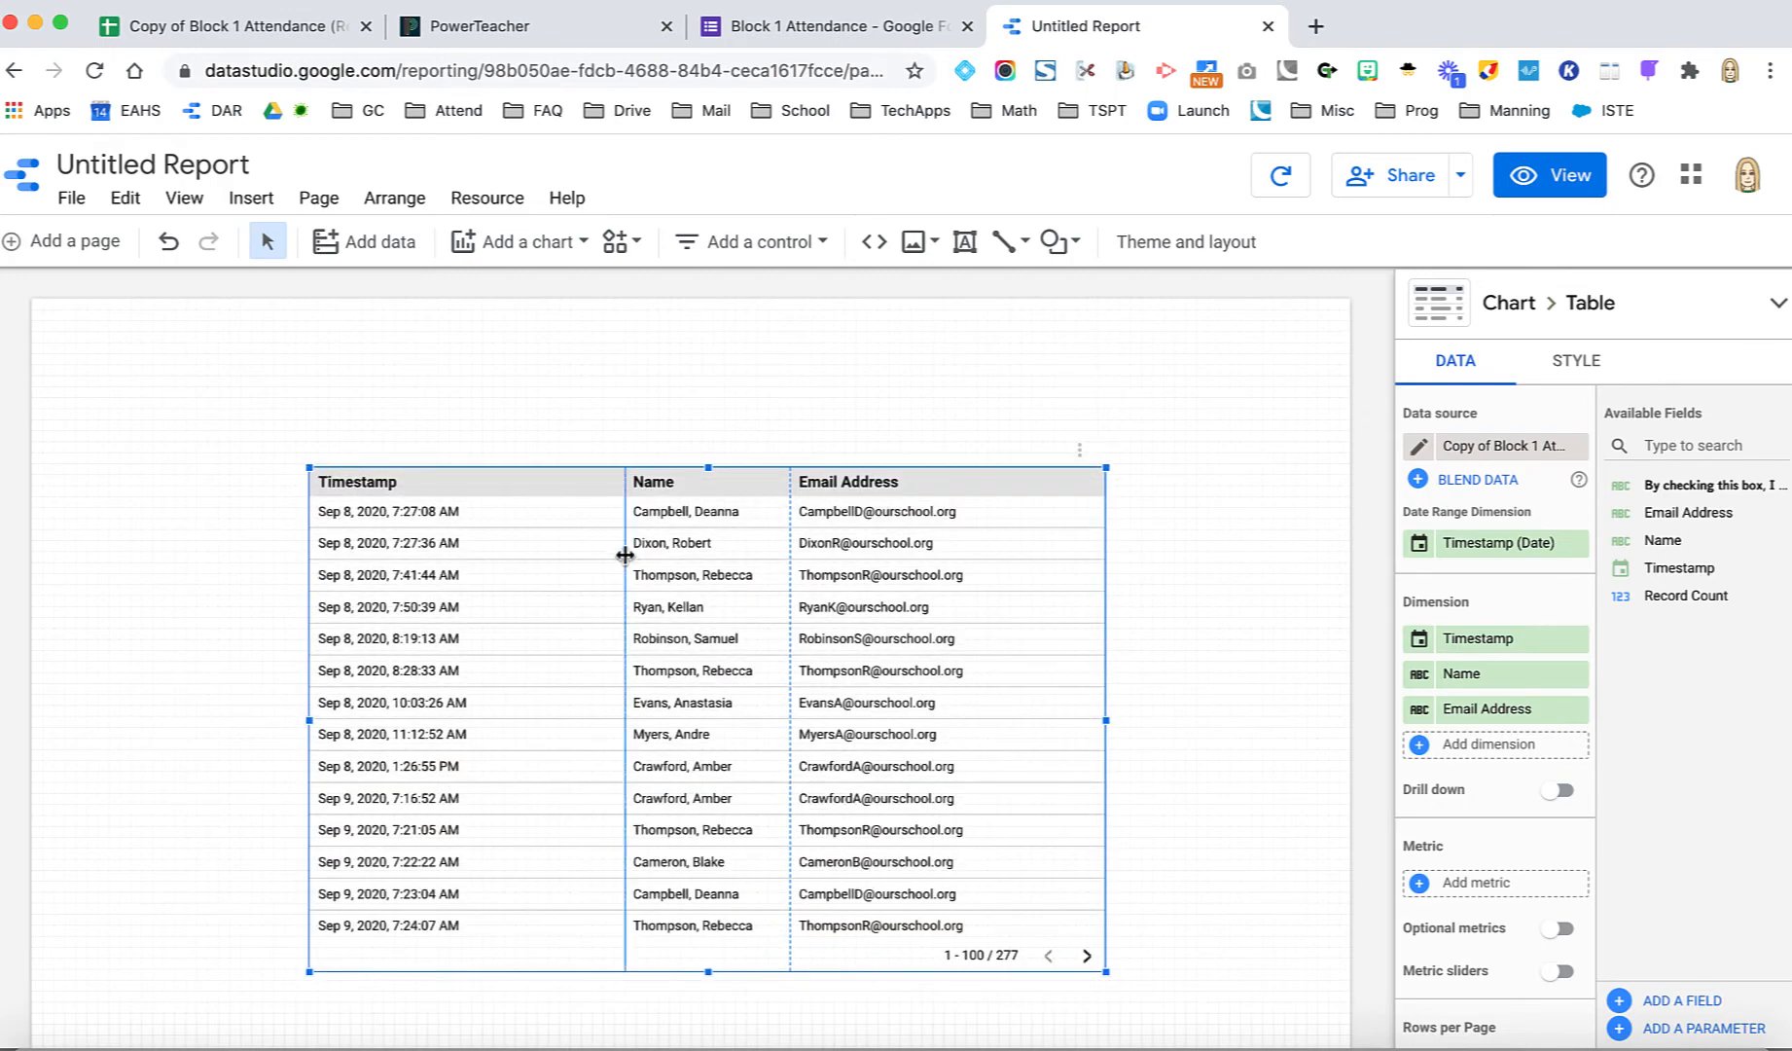
mouse_move(625, 552)
mouse_down()
mouse_move(640, 552)
mouse_move(596, 572)
mouse_up()
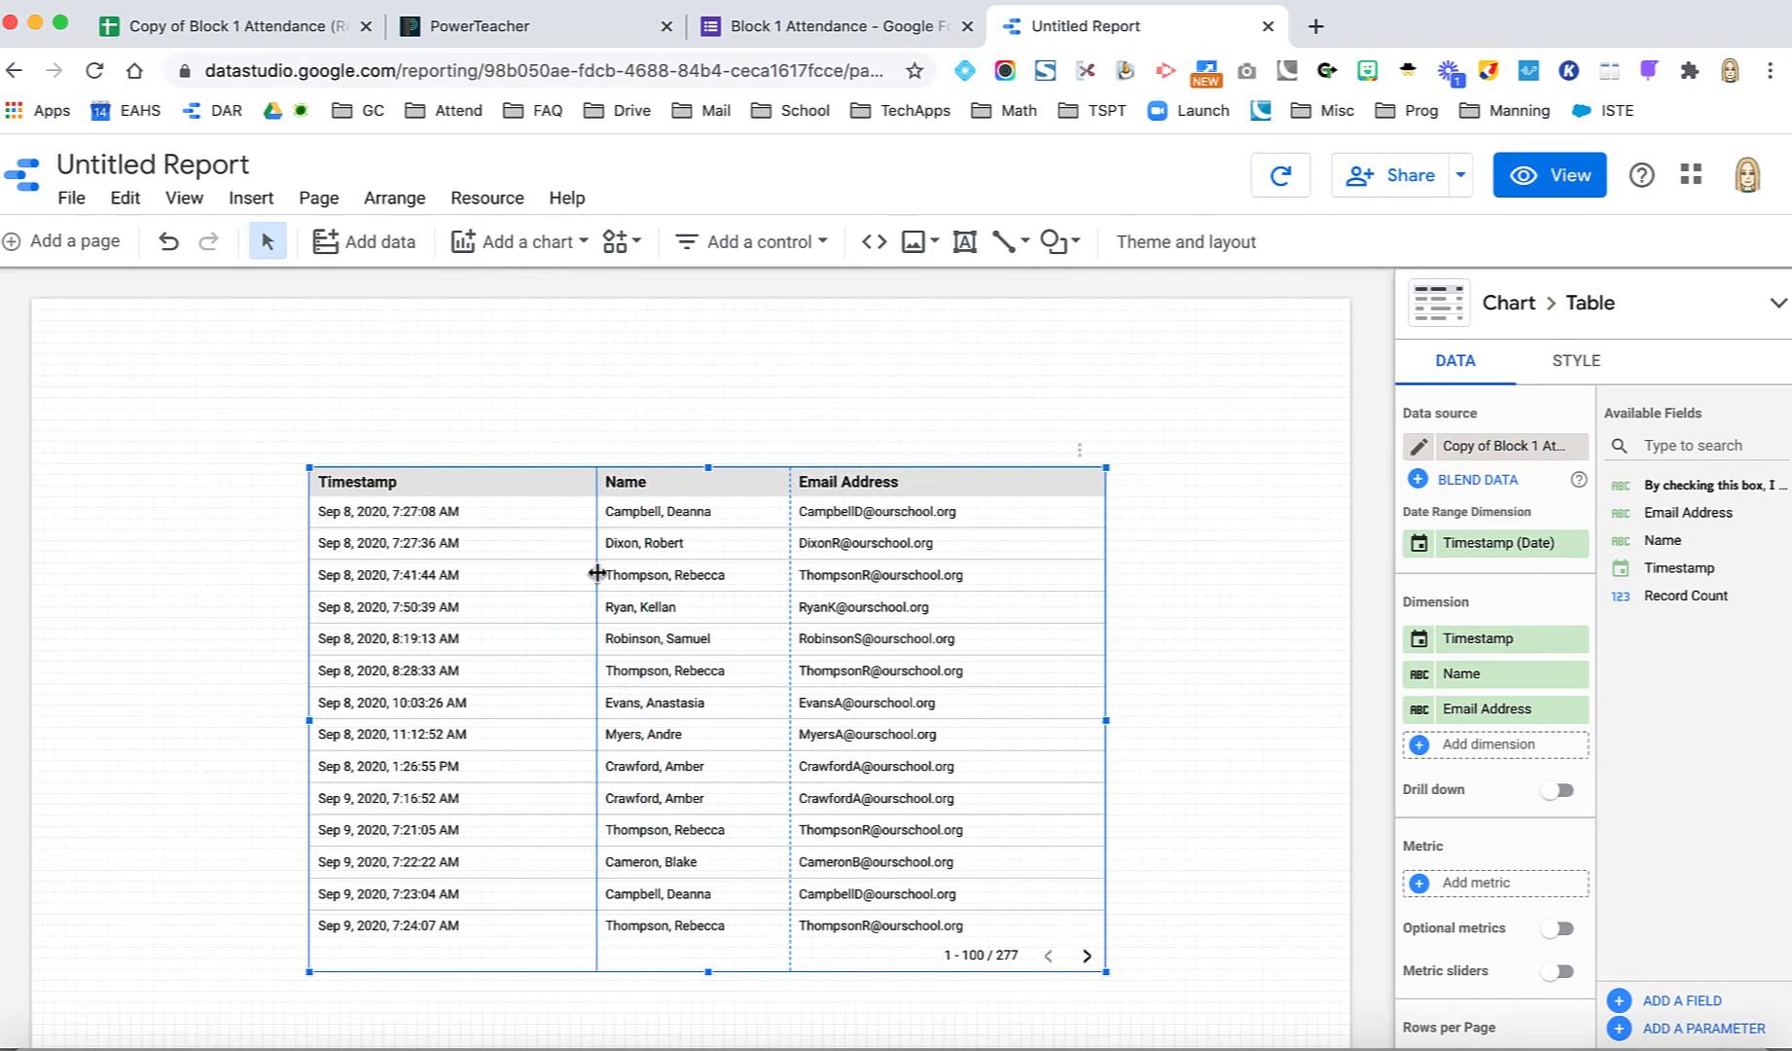
- Move the table lower on the page to leave free space above it
click(835, 404)
drag(816, 481, 785, 556)
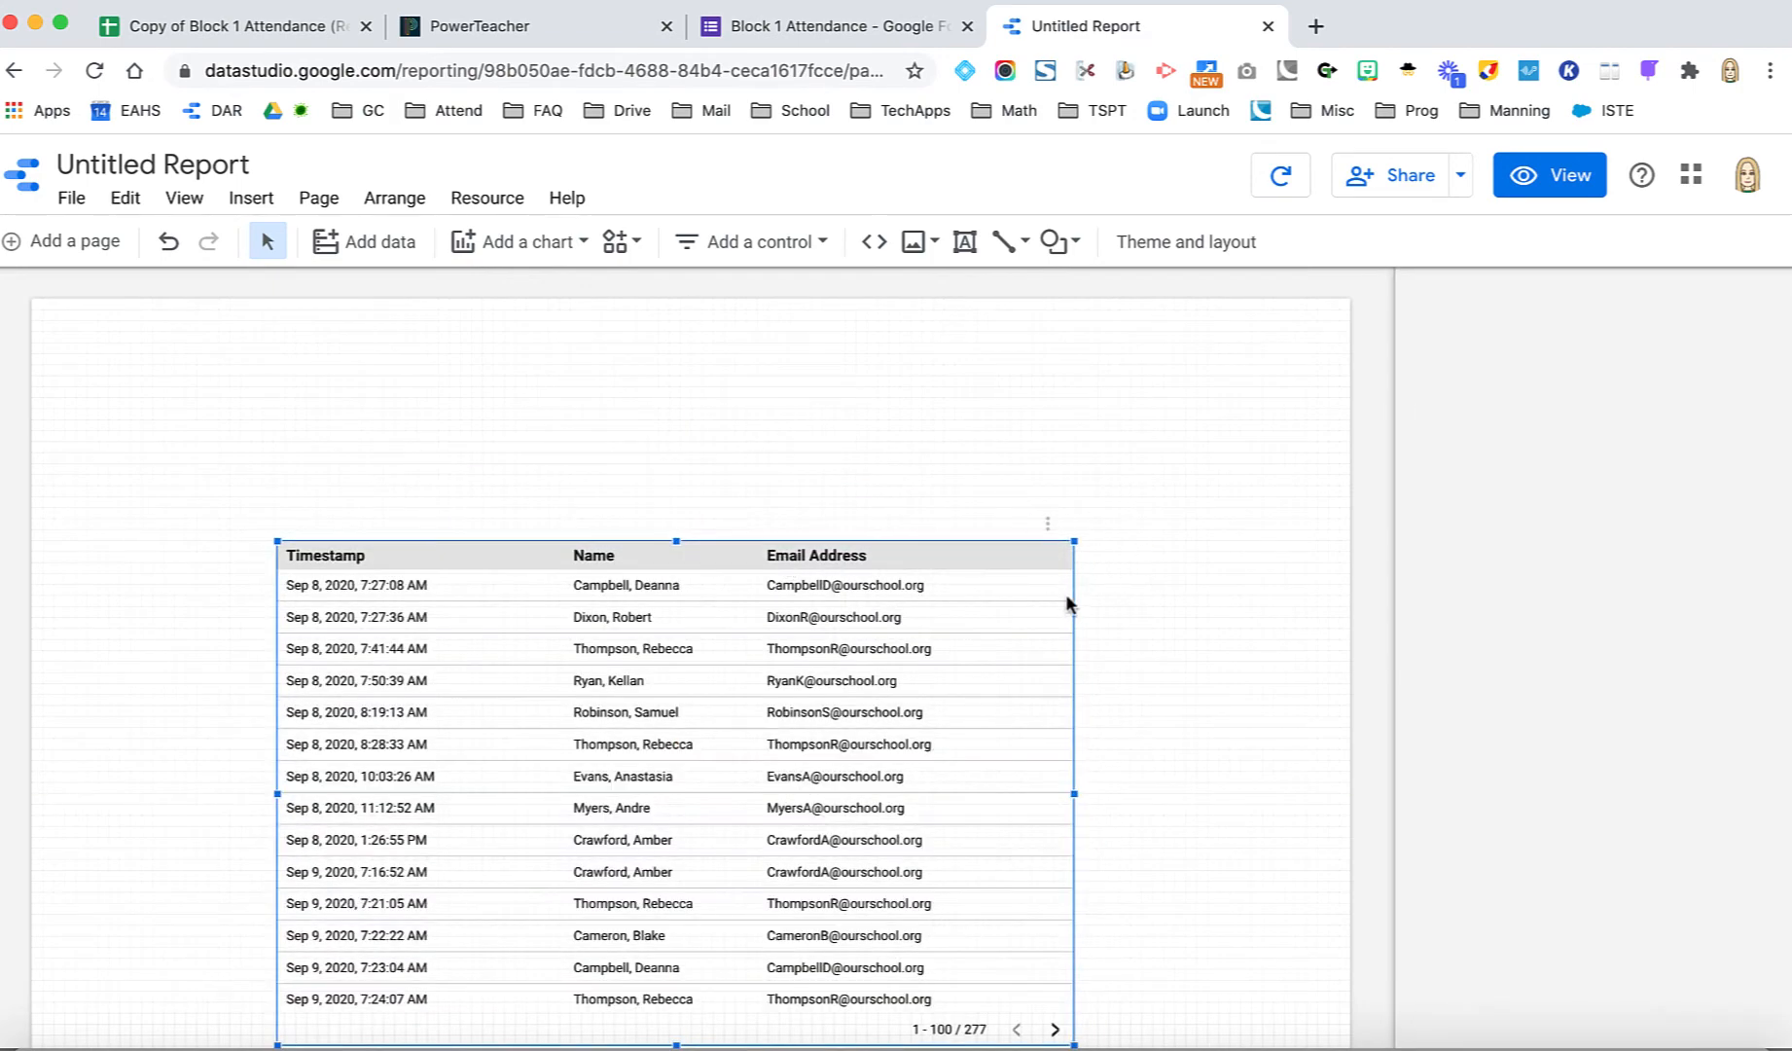
scroll(1066, 594, down, 3)
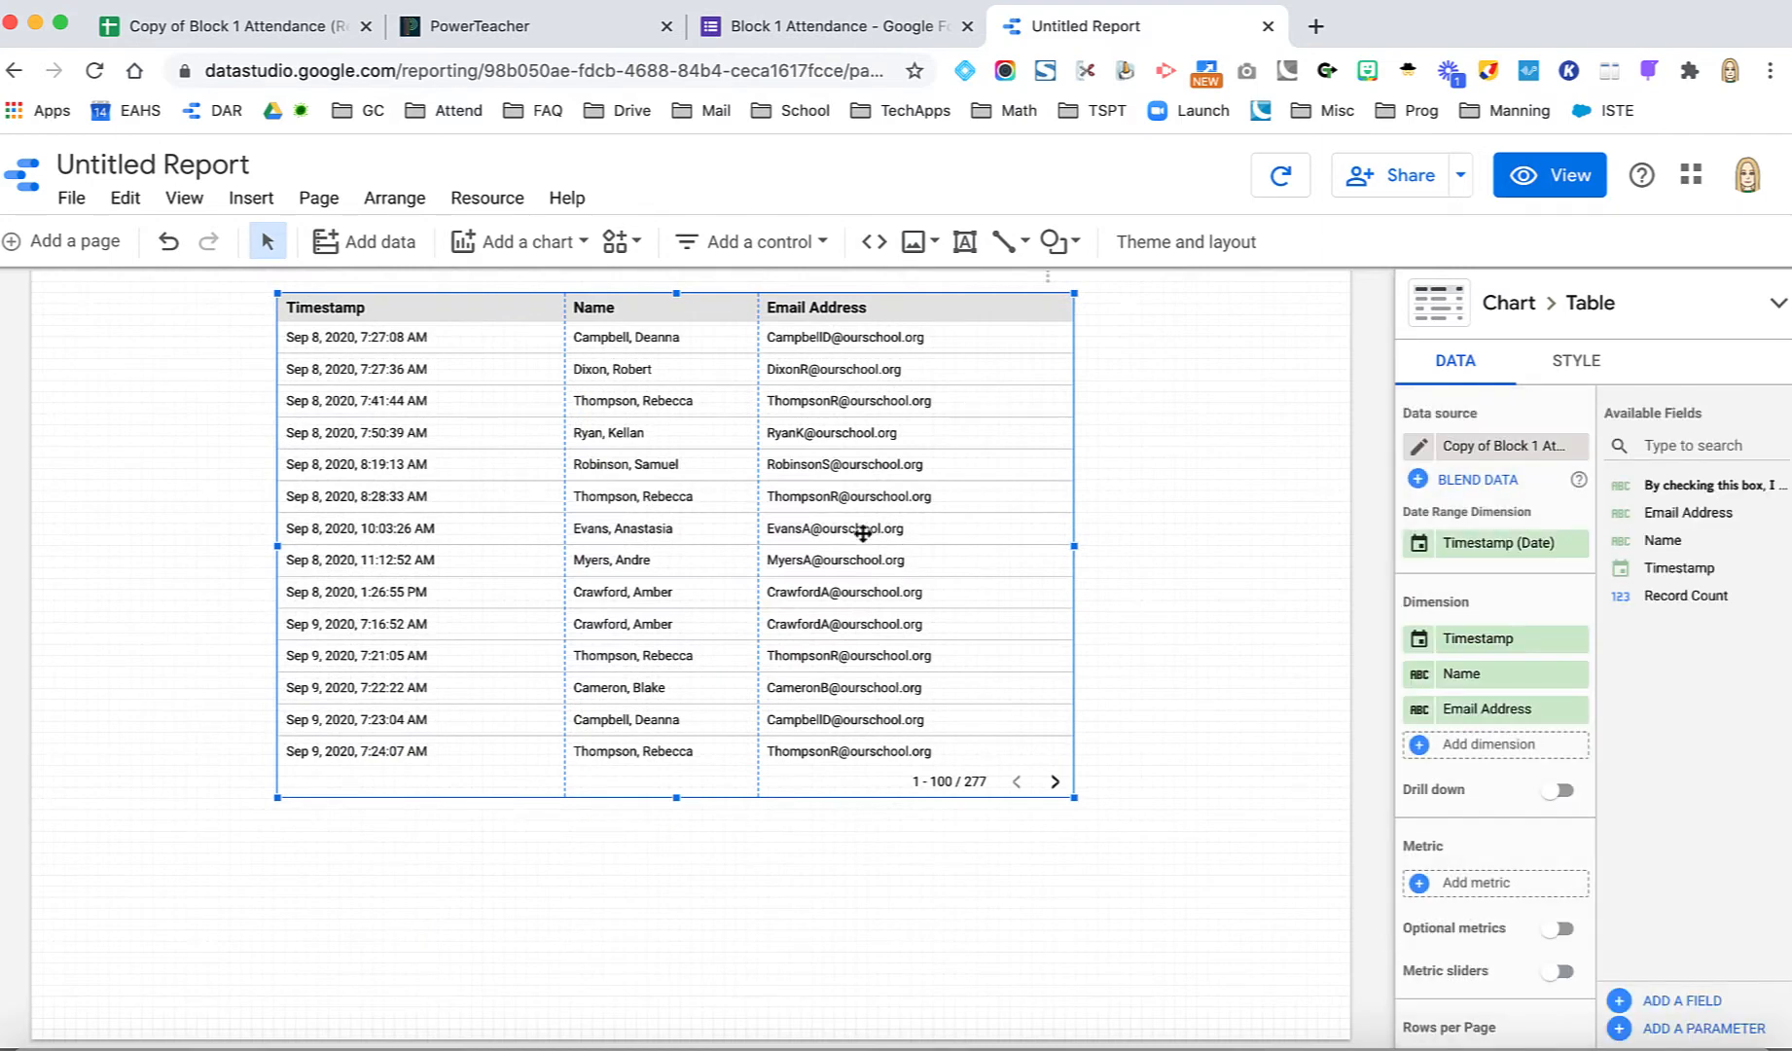
scroll(822, 720, up, 1)
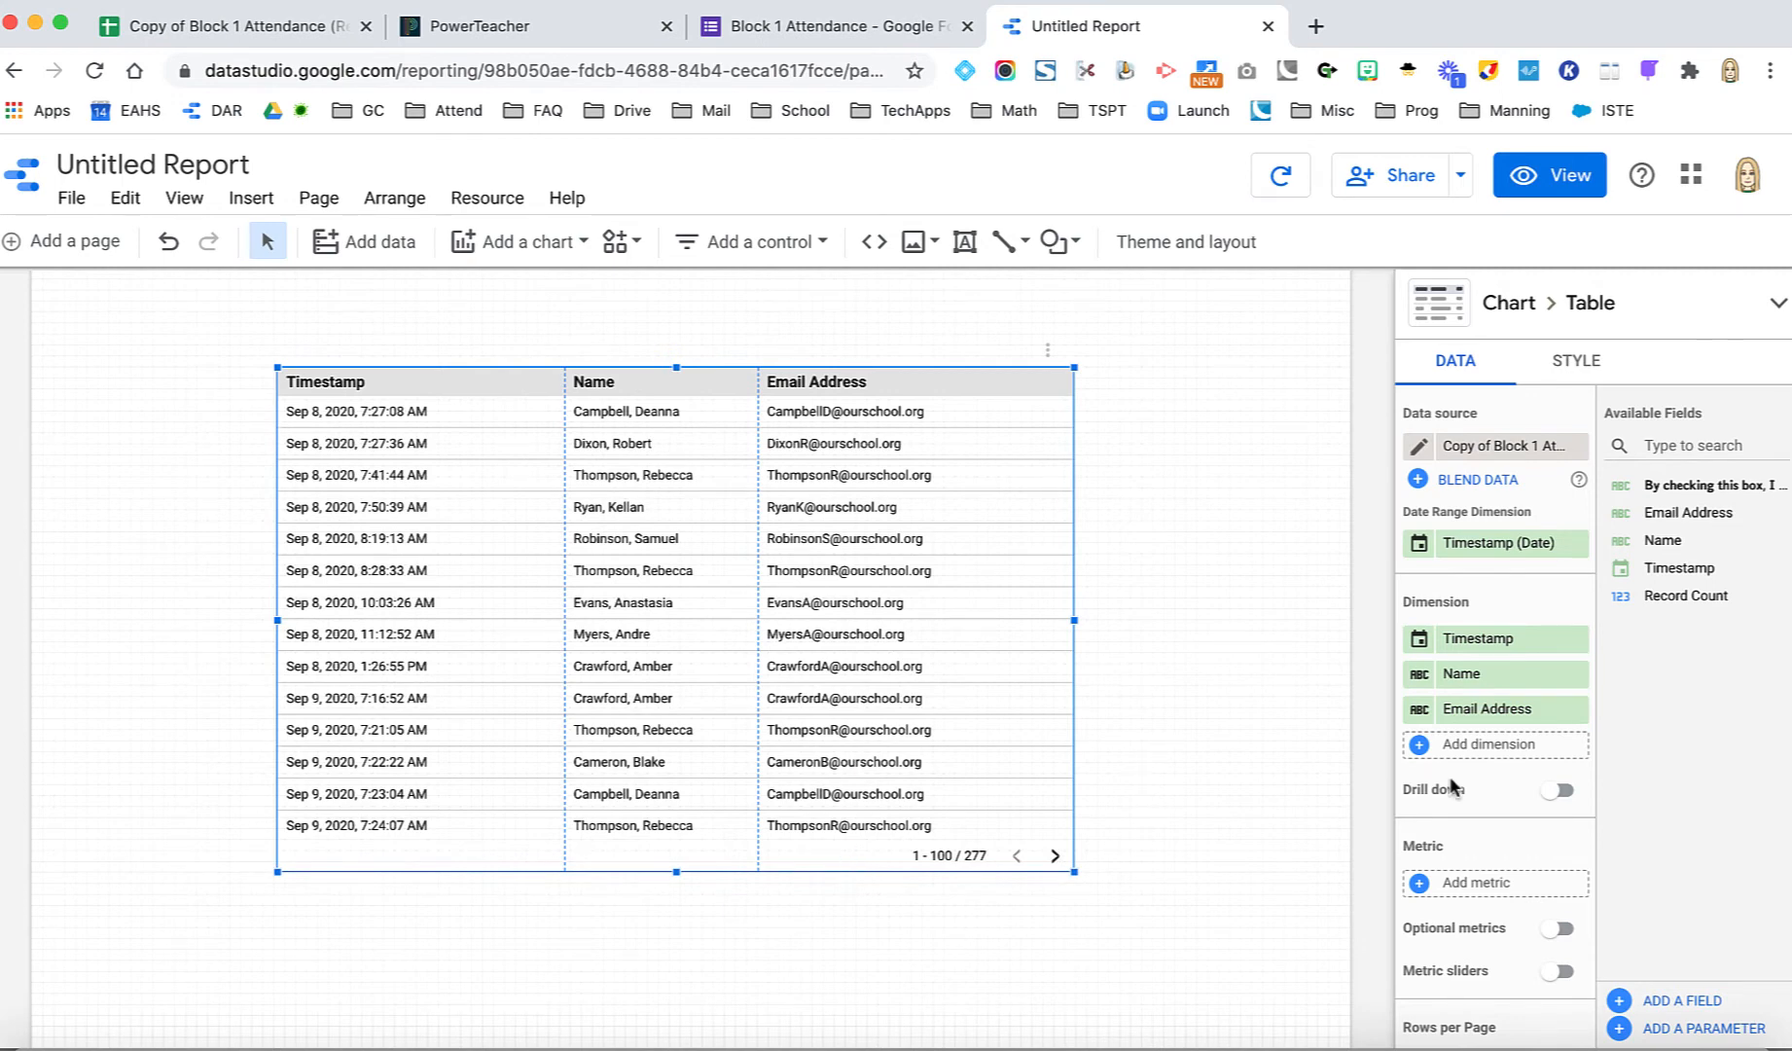
- Examine the table's metric, sort, default date range and filter settings
scroll(1449, 784, down, 10)
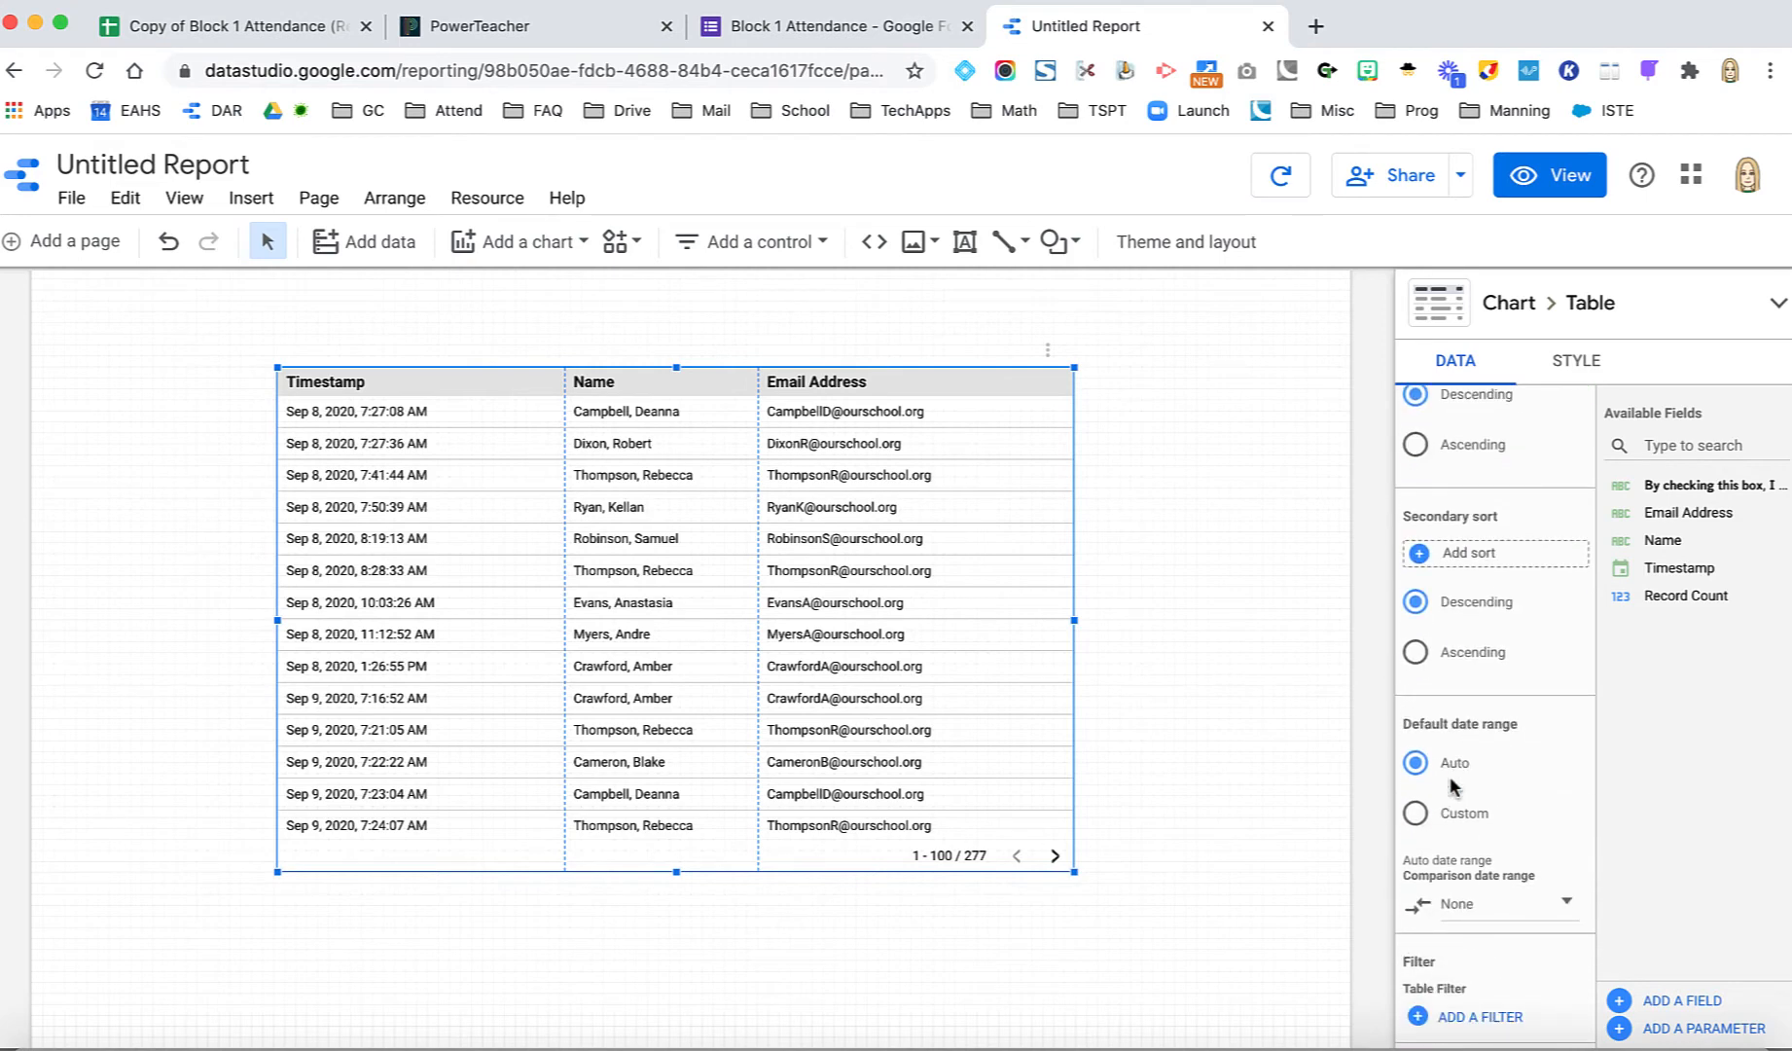
scroll(1449, 784, down, 4)
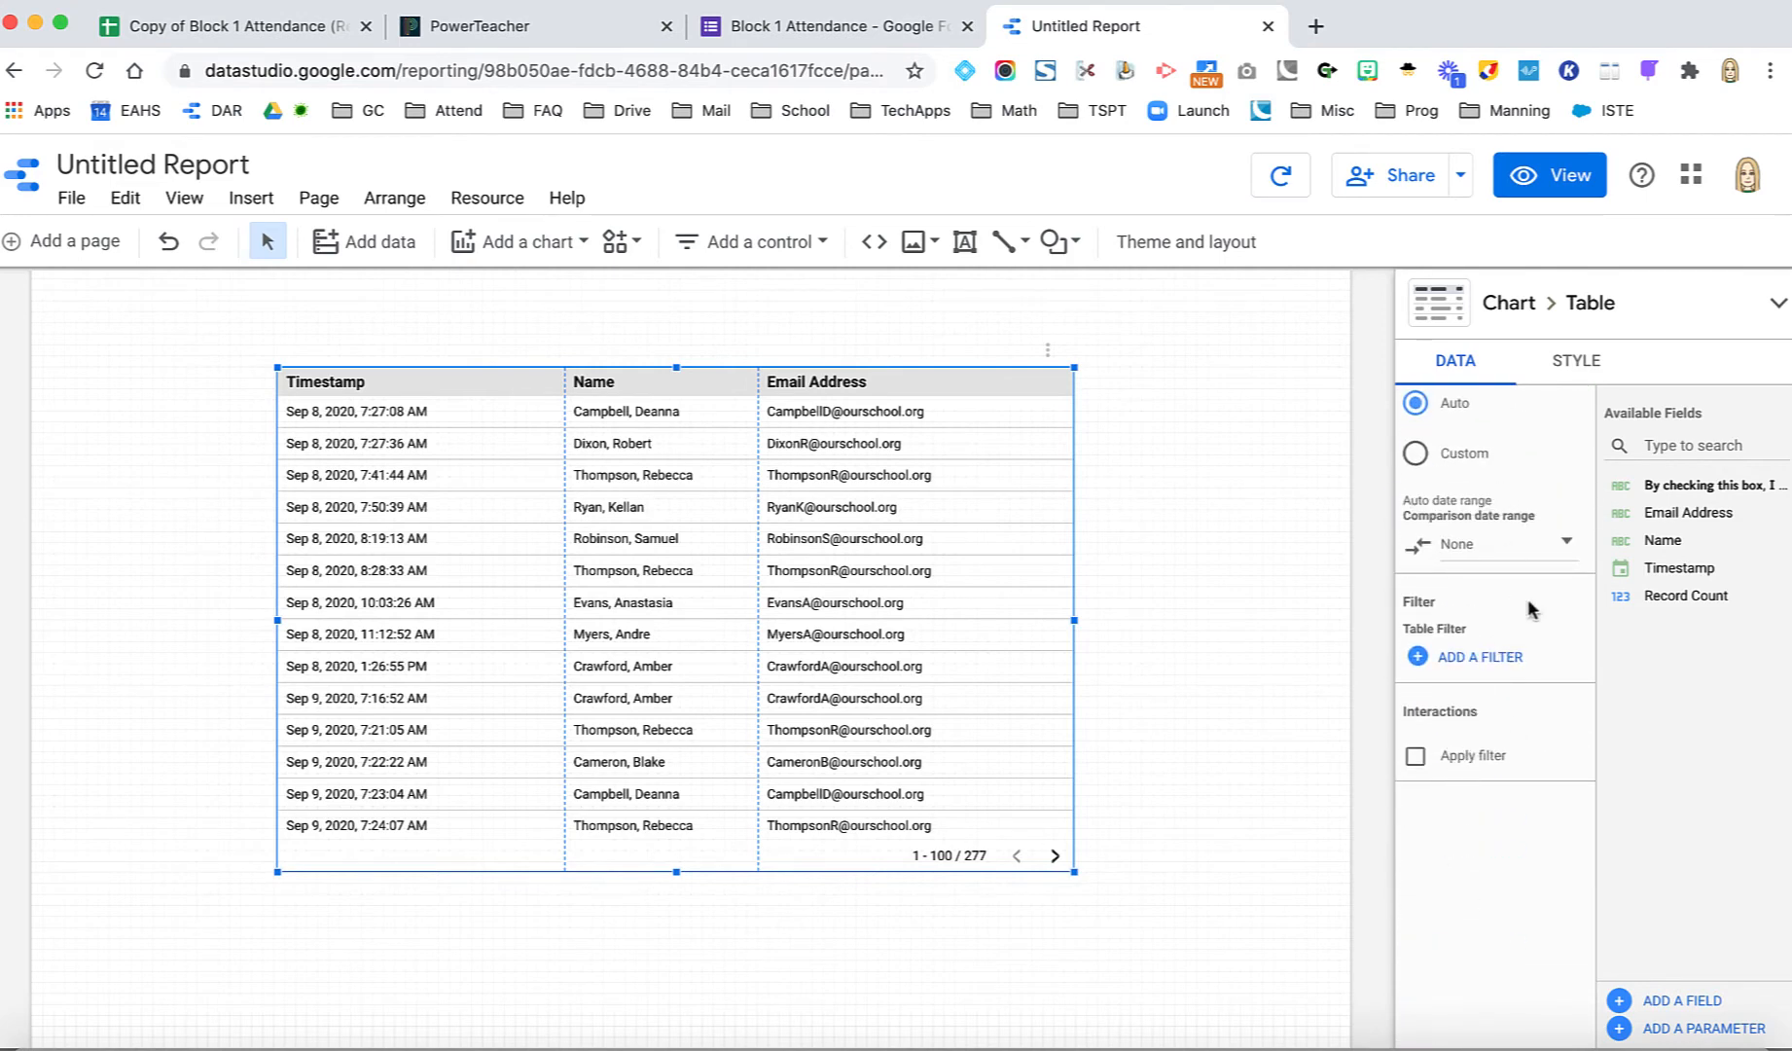
scroll(1527, 608, up, 4)
scroll(1528, 608, down, 4)
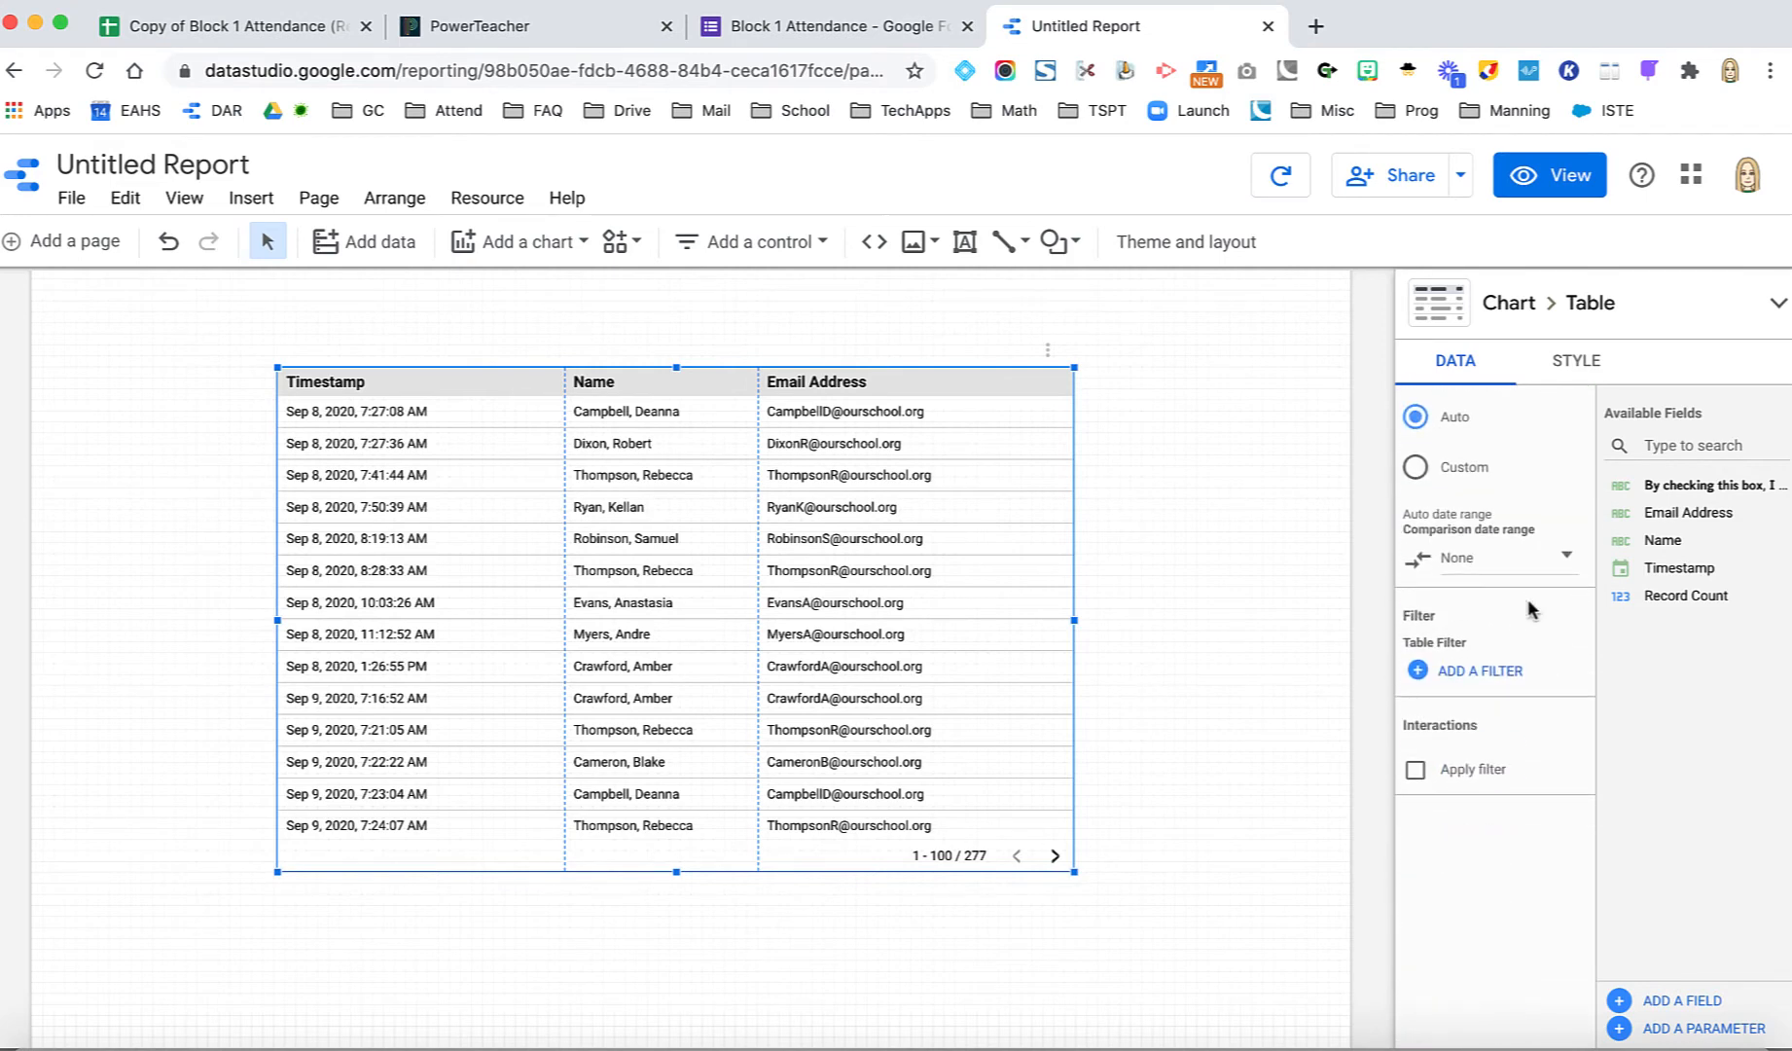
scroll(1527, 609, down, 1)
scroll(1527, 603, up, 5)
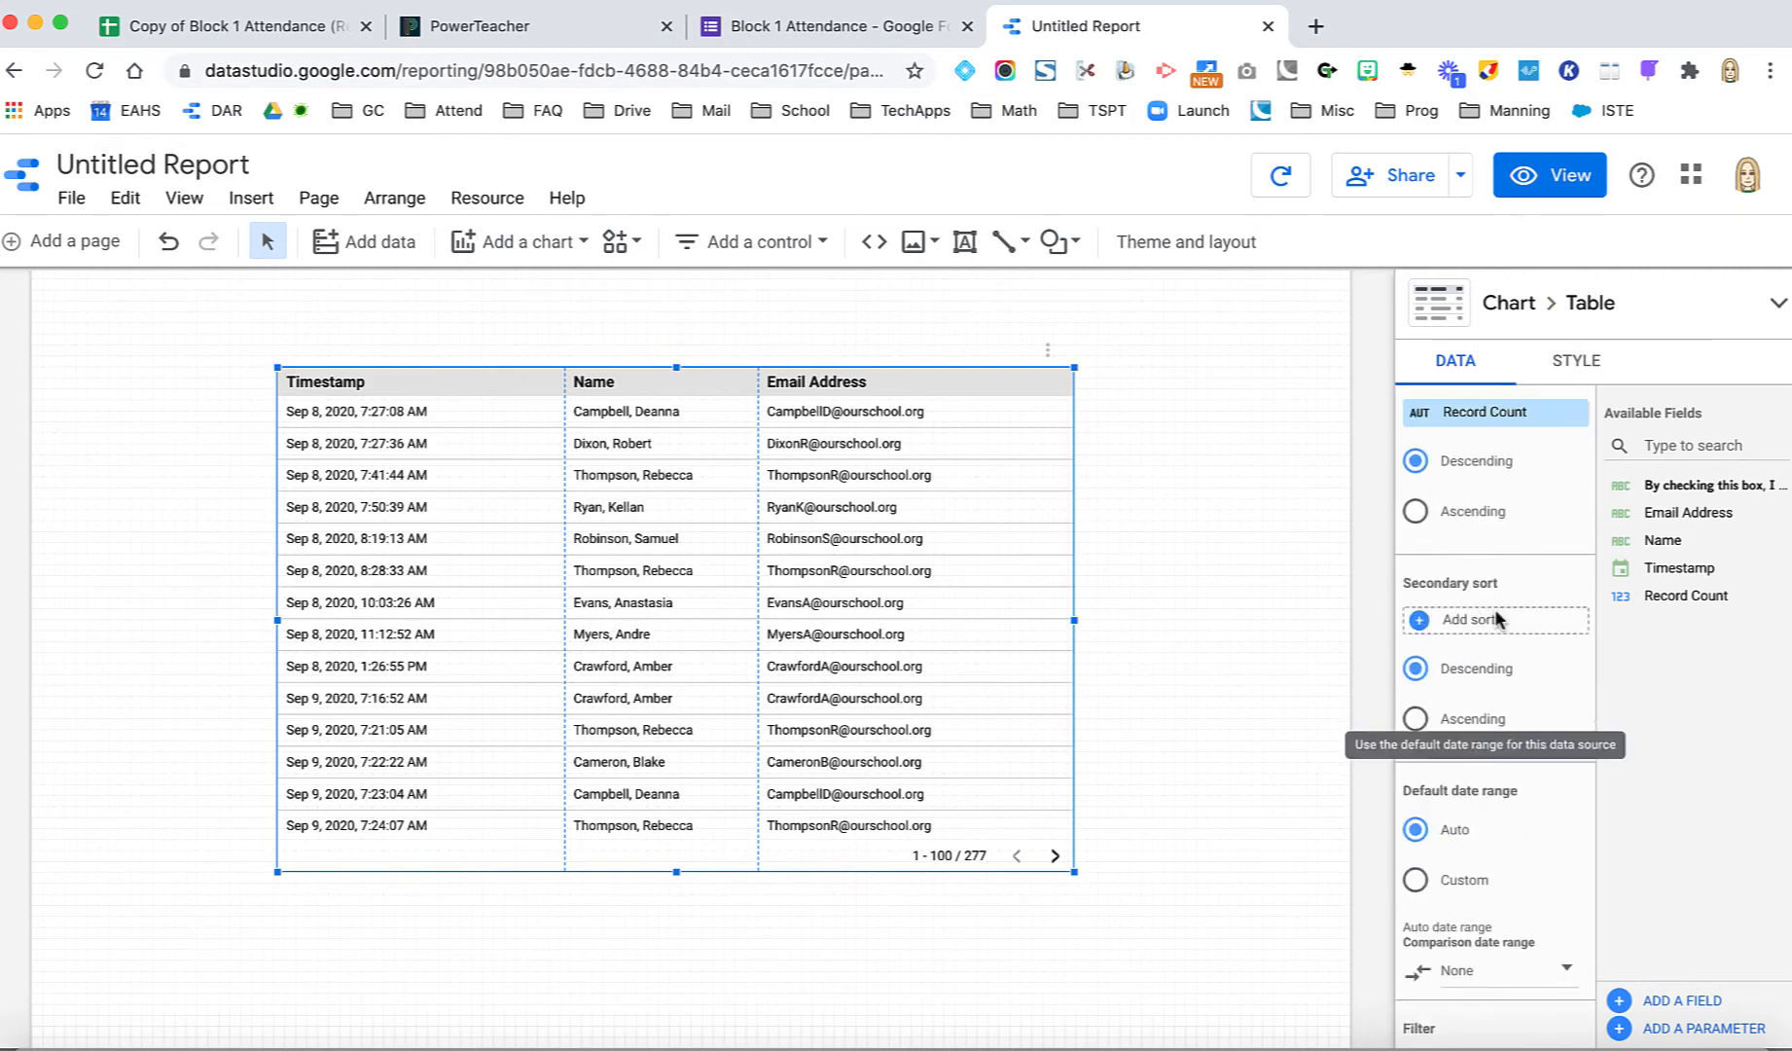
scroll(1496, 616, up, 4)
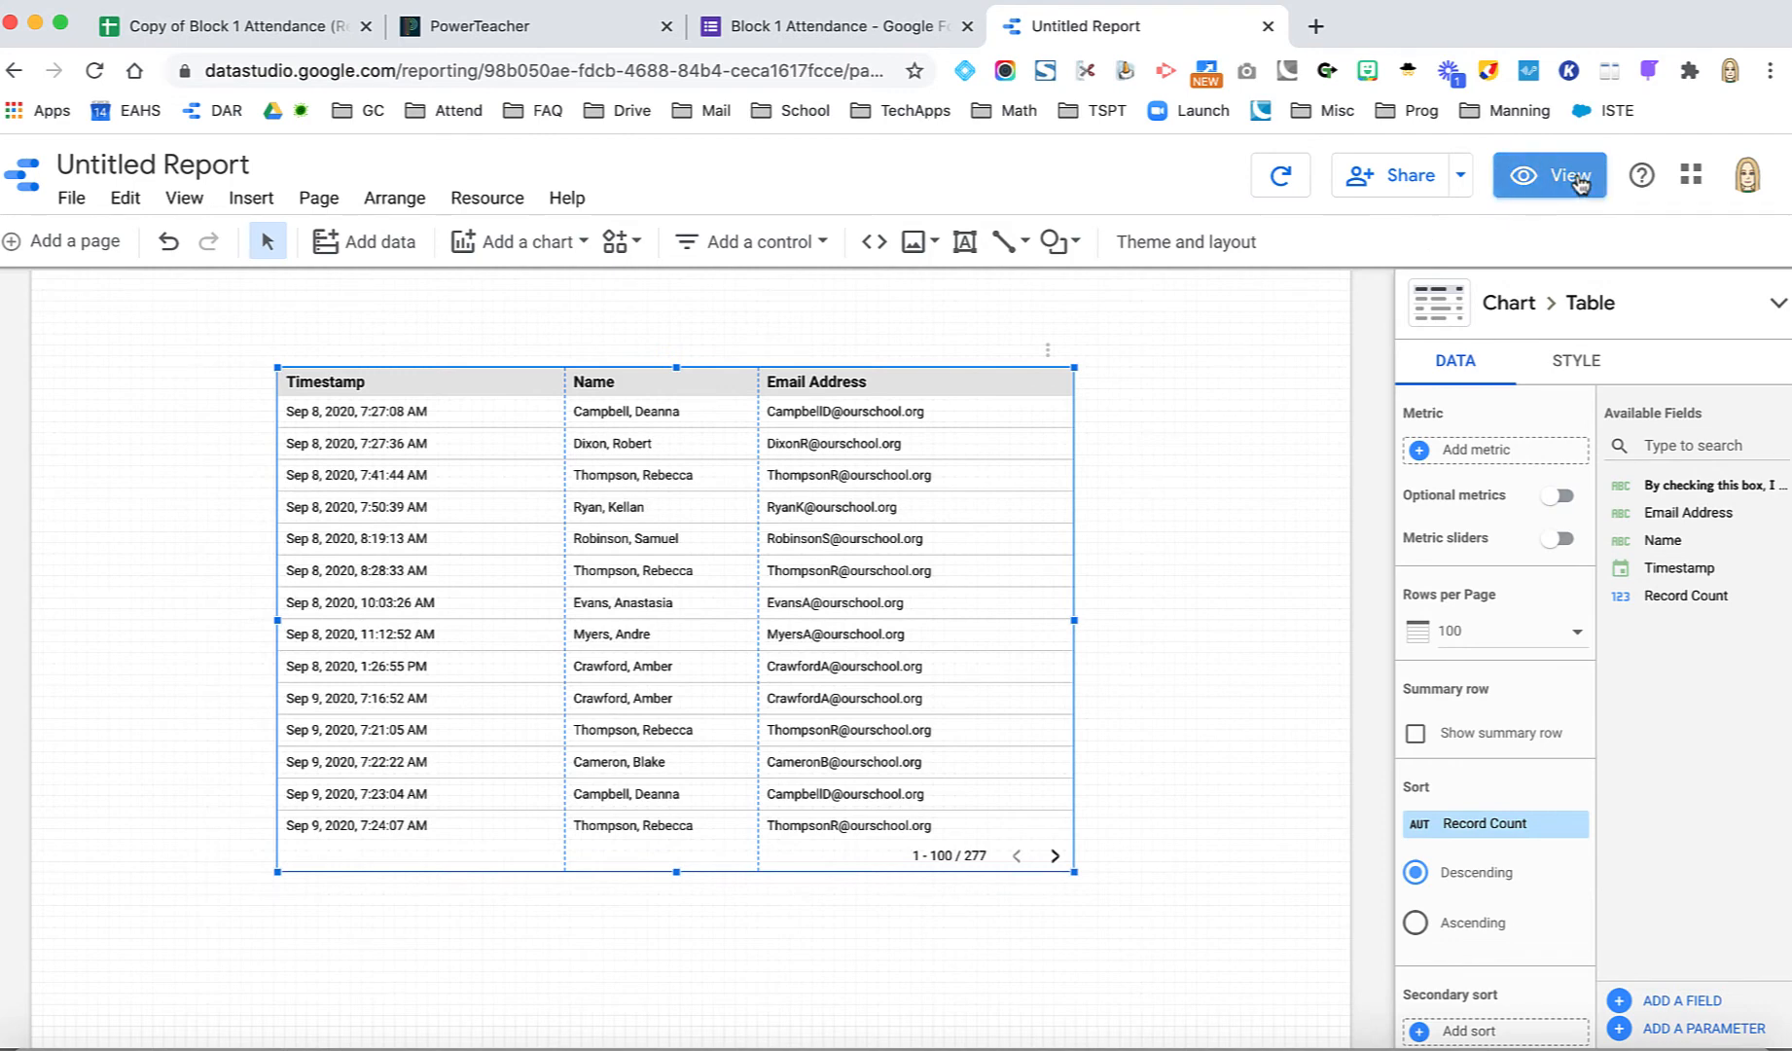
- Preview the report in view mode and read through the attendance table to the end of its last page
click(1547, 175)
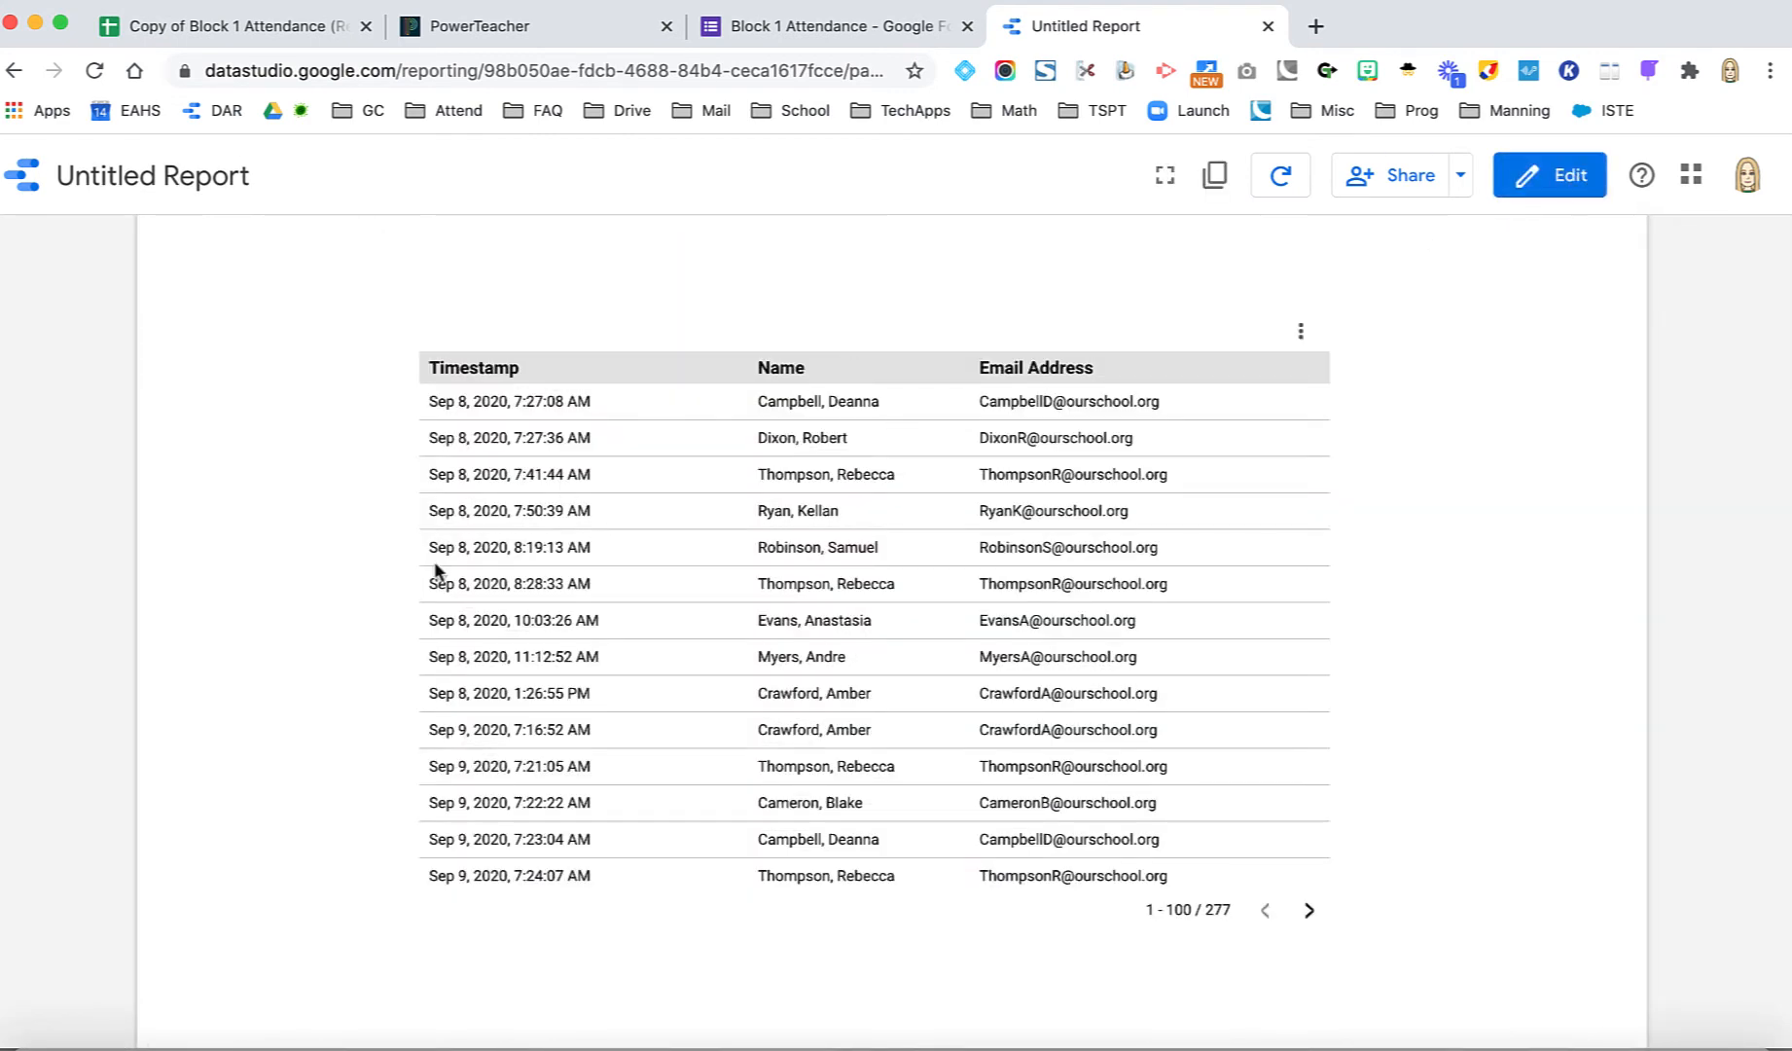
click(1311, 913)
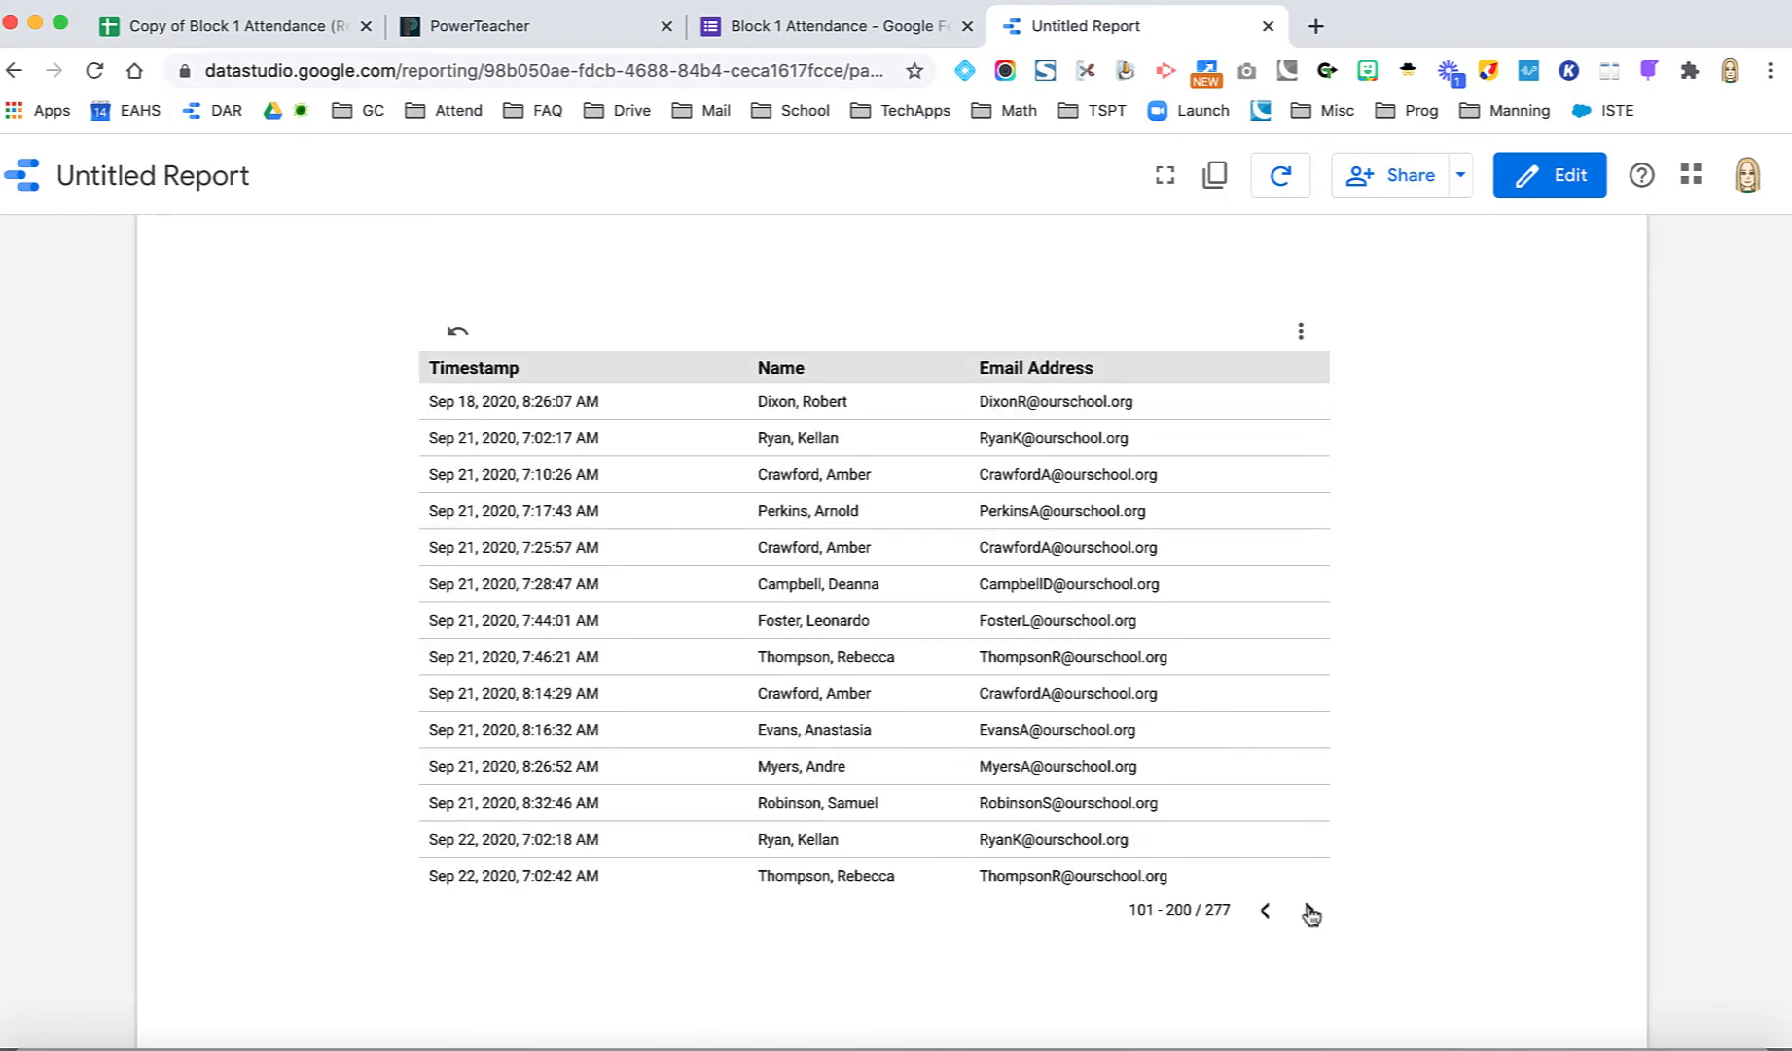
click(1310, 913)
scroll(958, 620, down, 20)
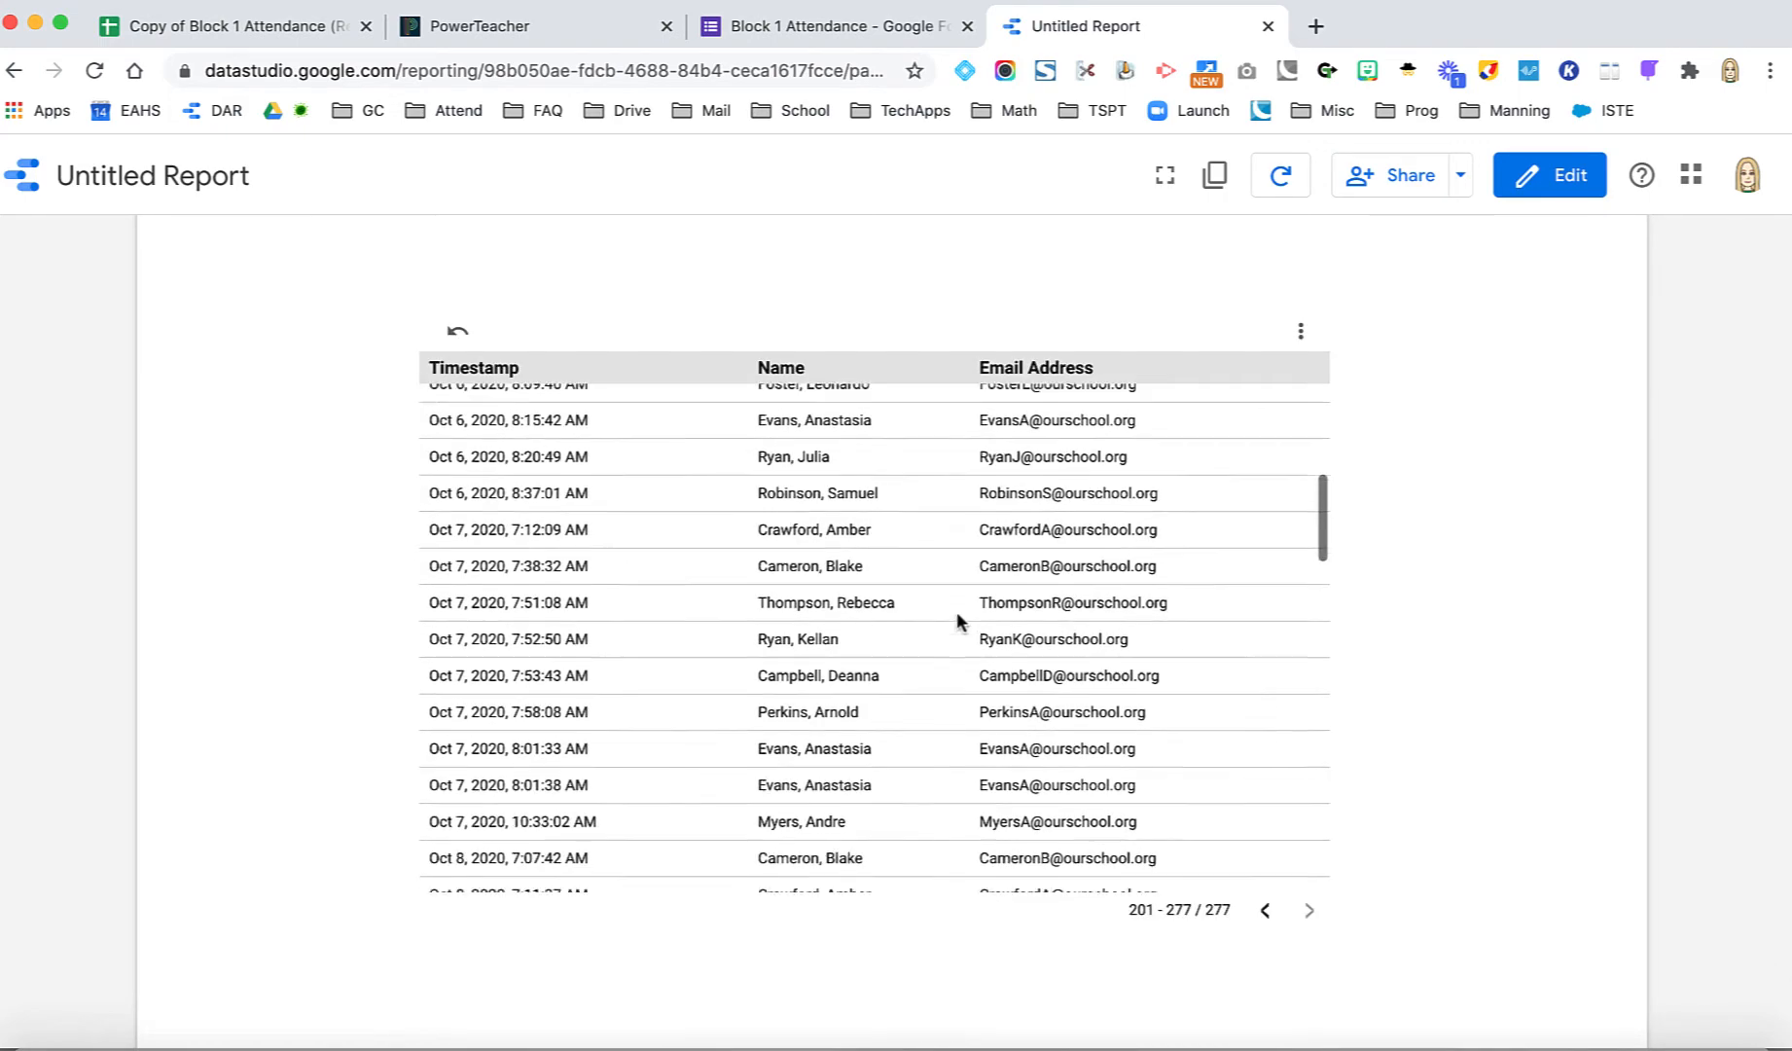
scroll(958, 620, up, 15)
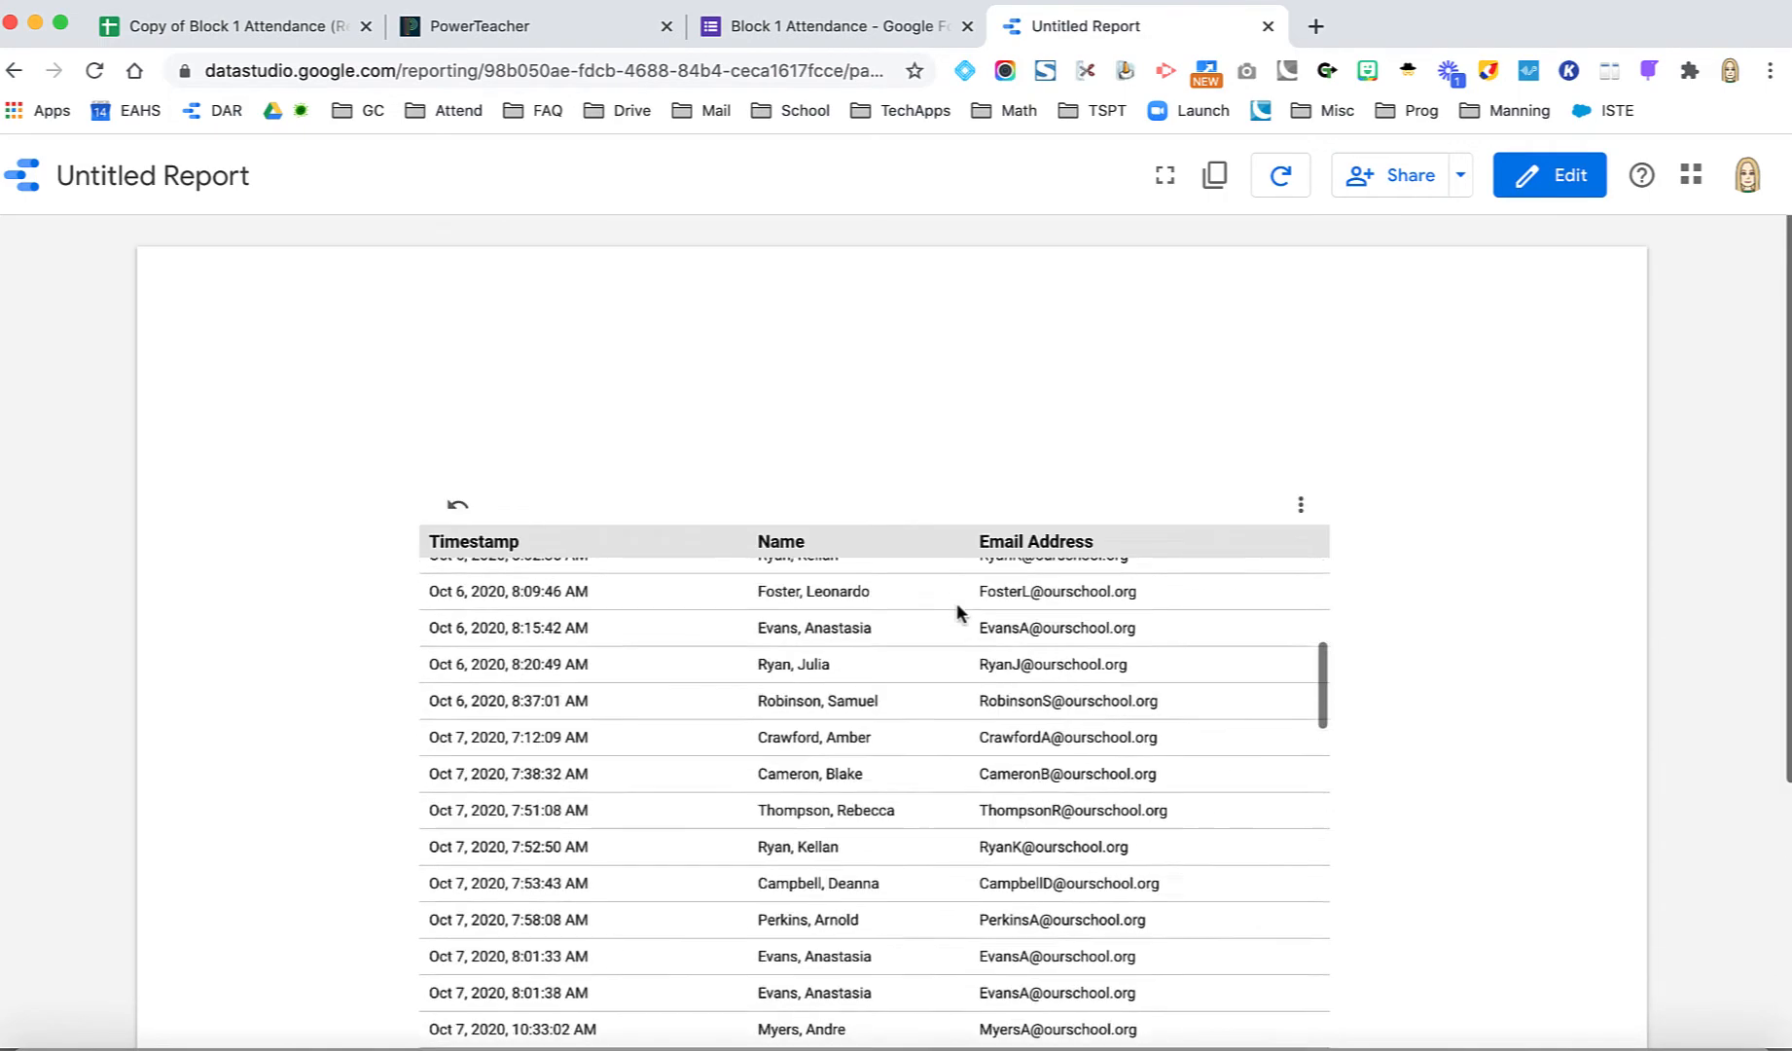
scroll(960, 611, down, 15)
scroll(1550, 595, down, 4)
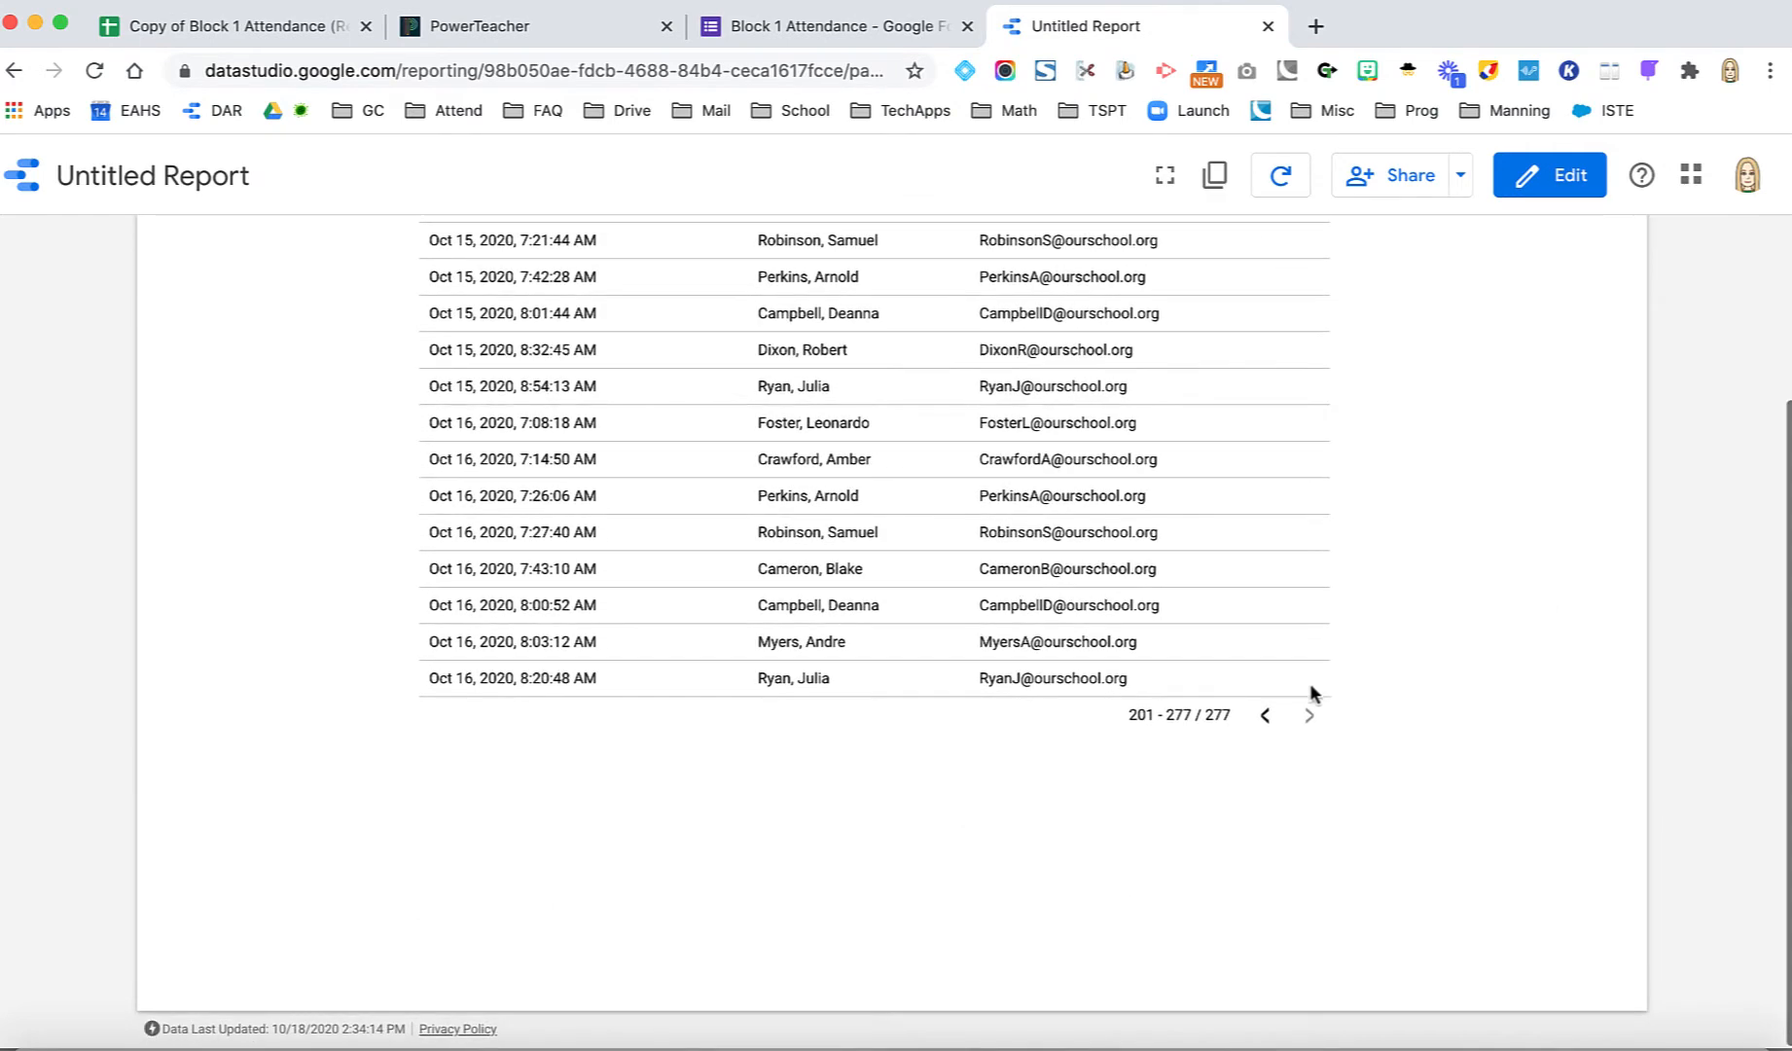
- Page back to the table's first page and review the attendance rows up to the earliest ones
click(1262, 721)
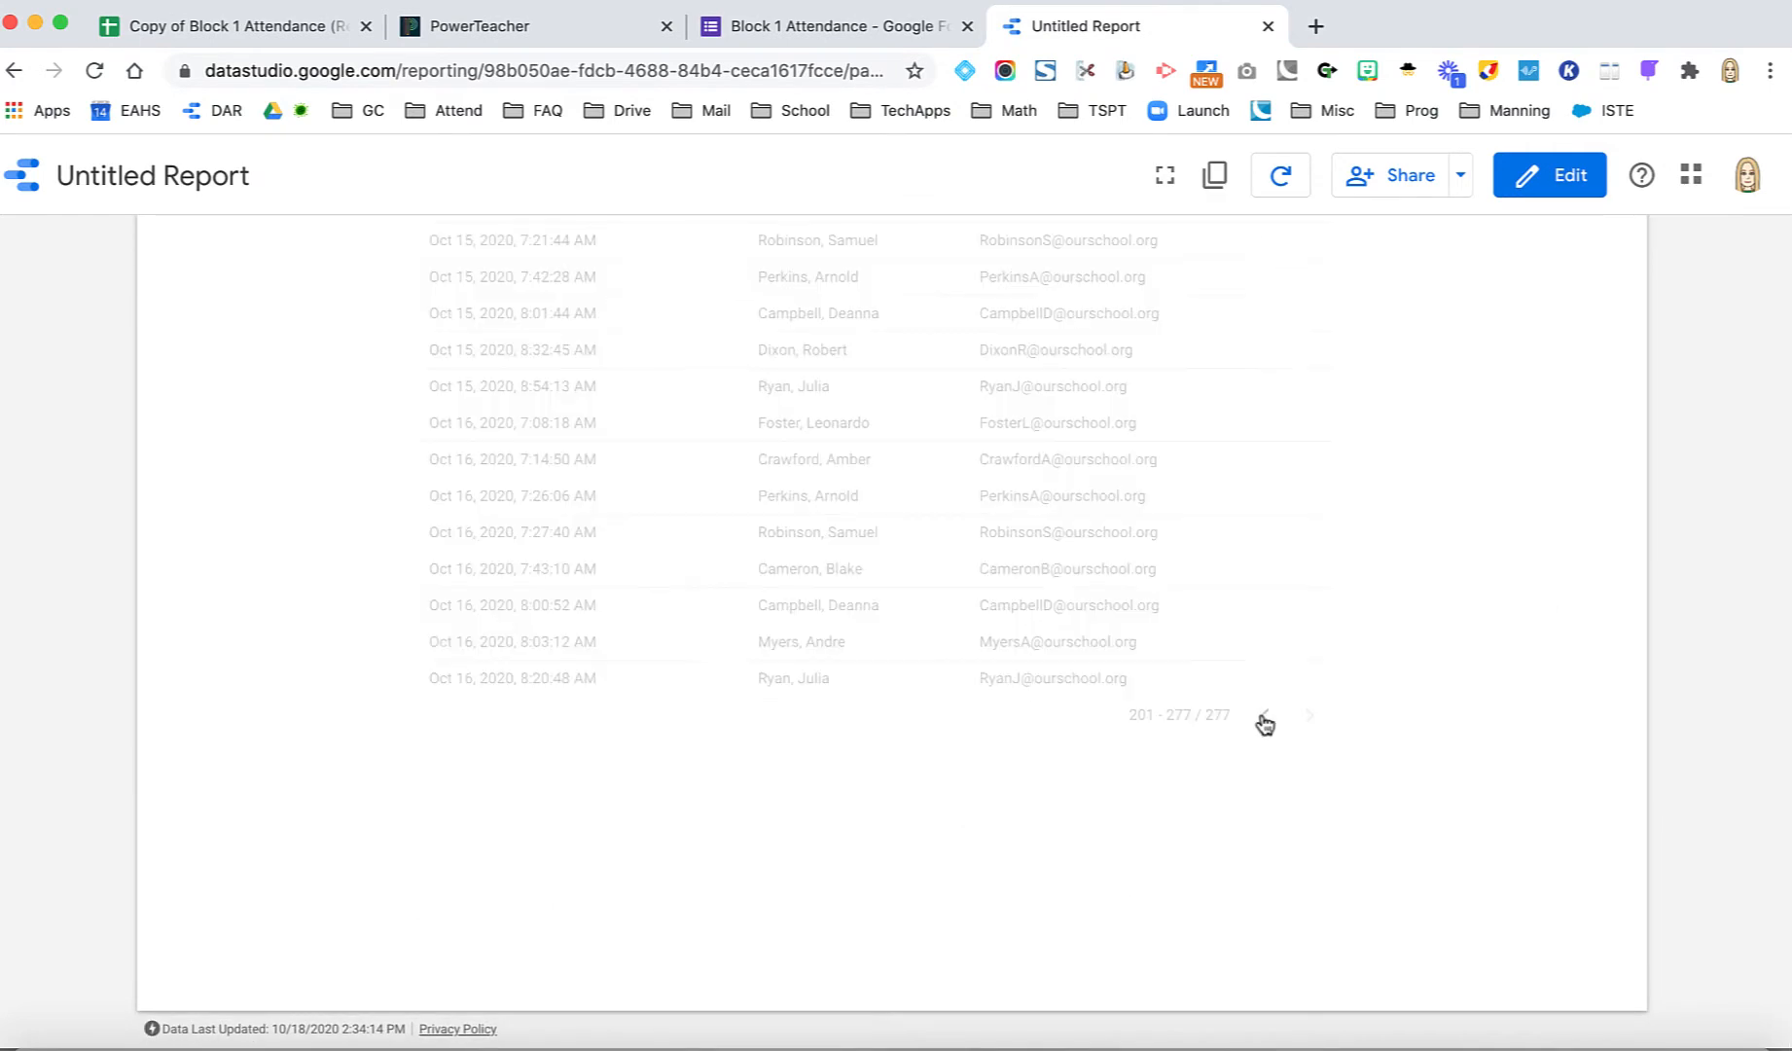
click(1263, 722)
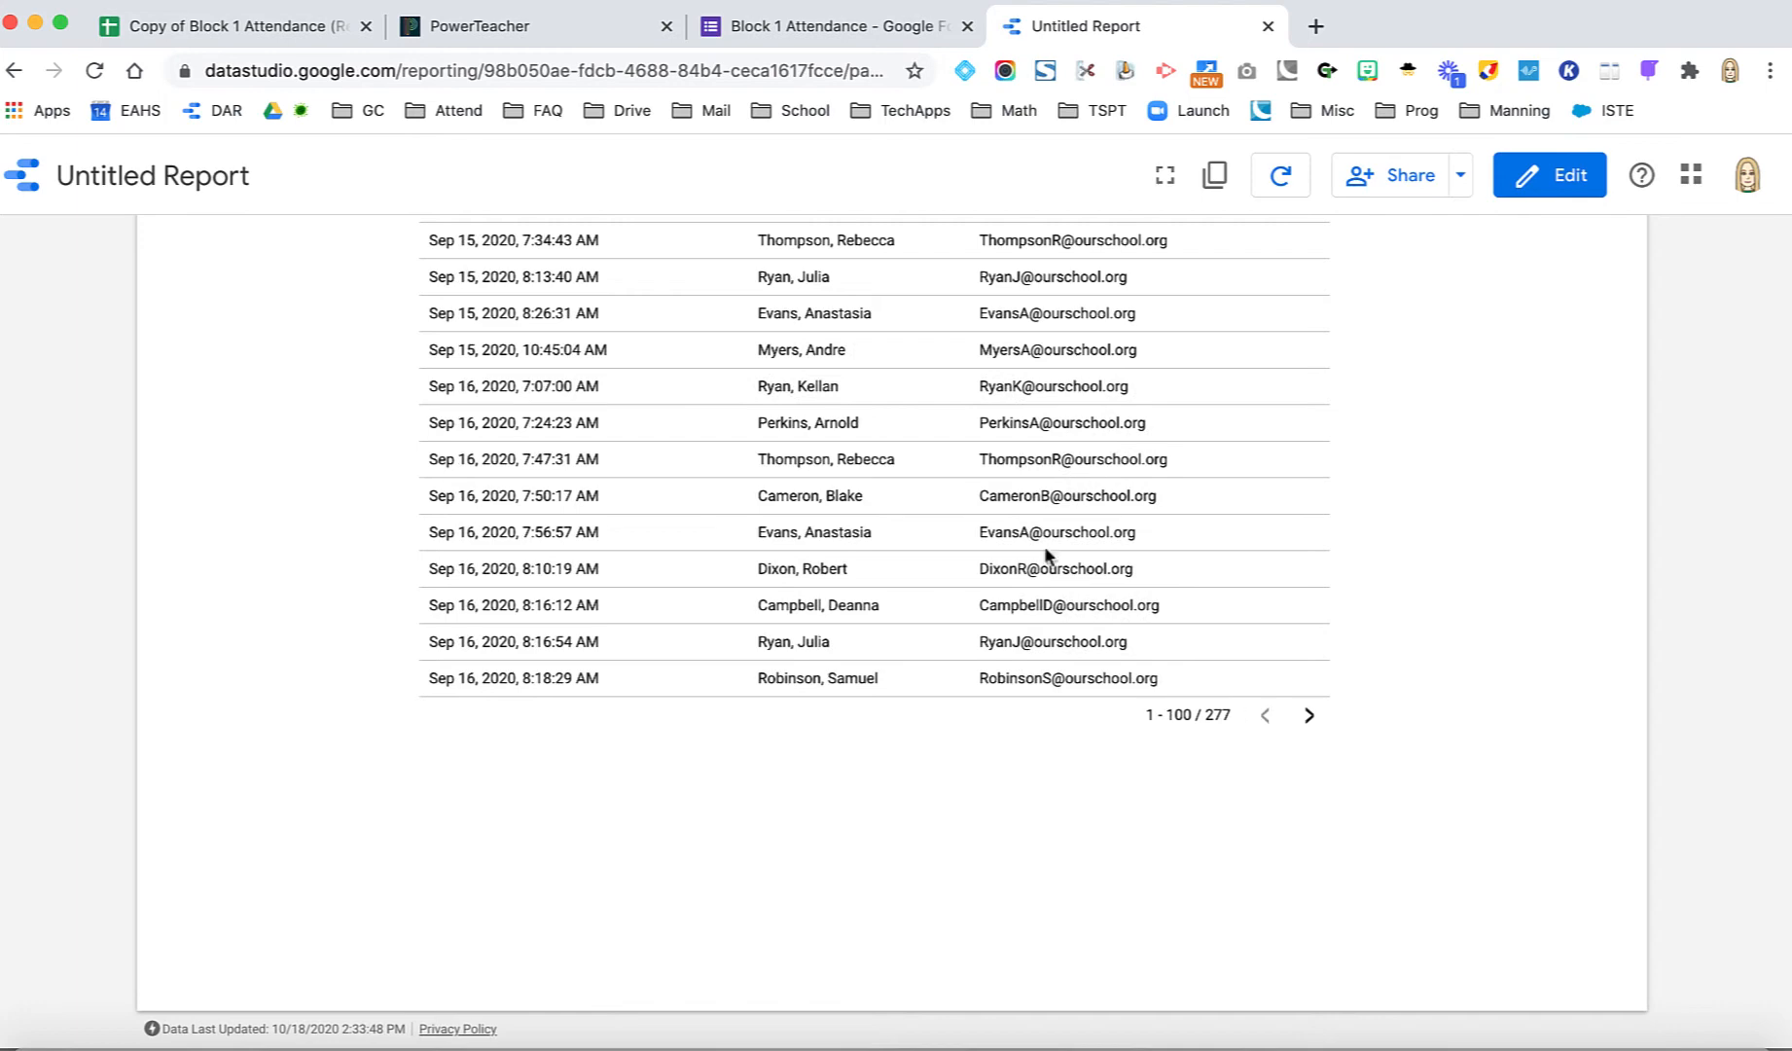
scroll(1047, 556, up, 5)
scroll(1520, 499, up, 3)
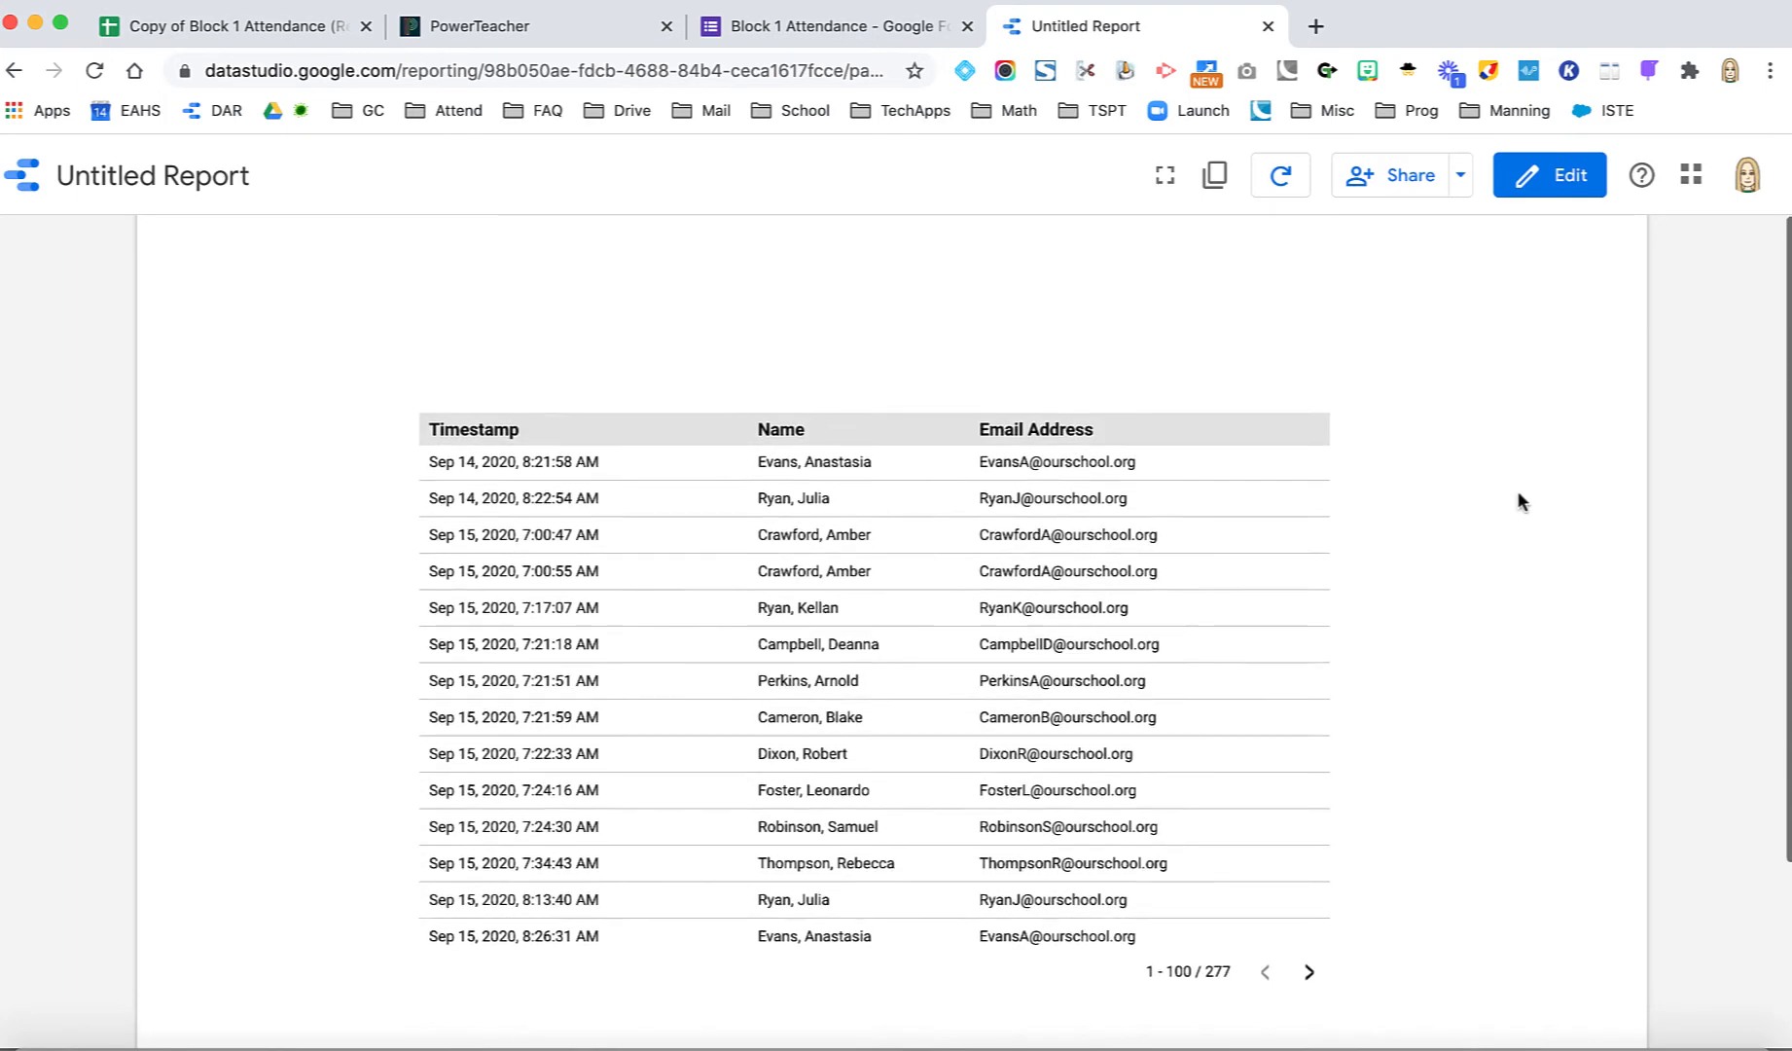
scroll(1518, 500, down, 1)
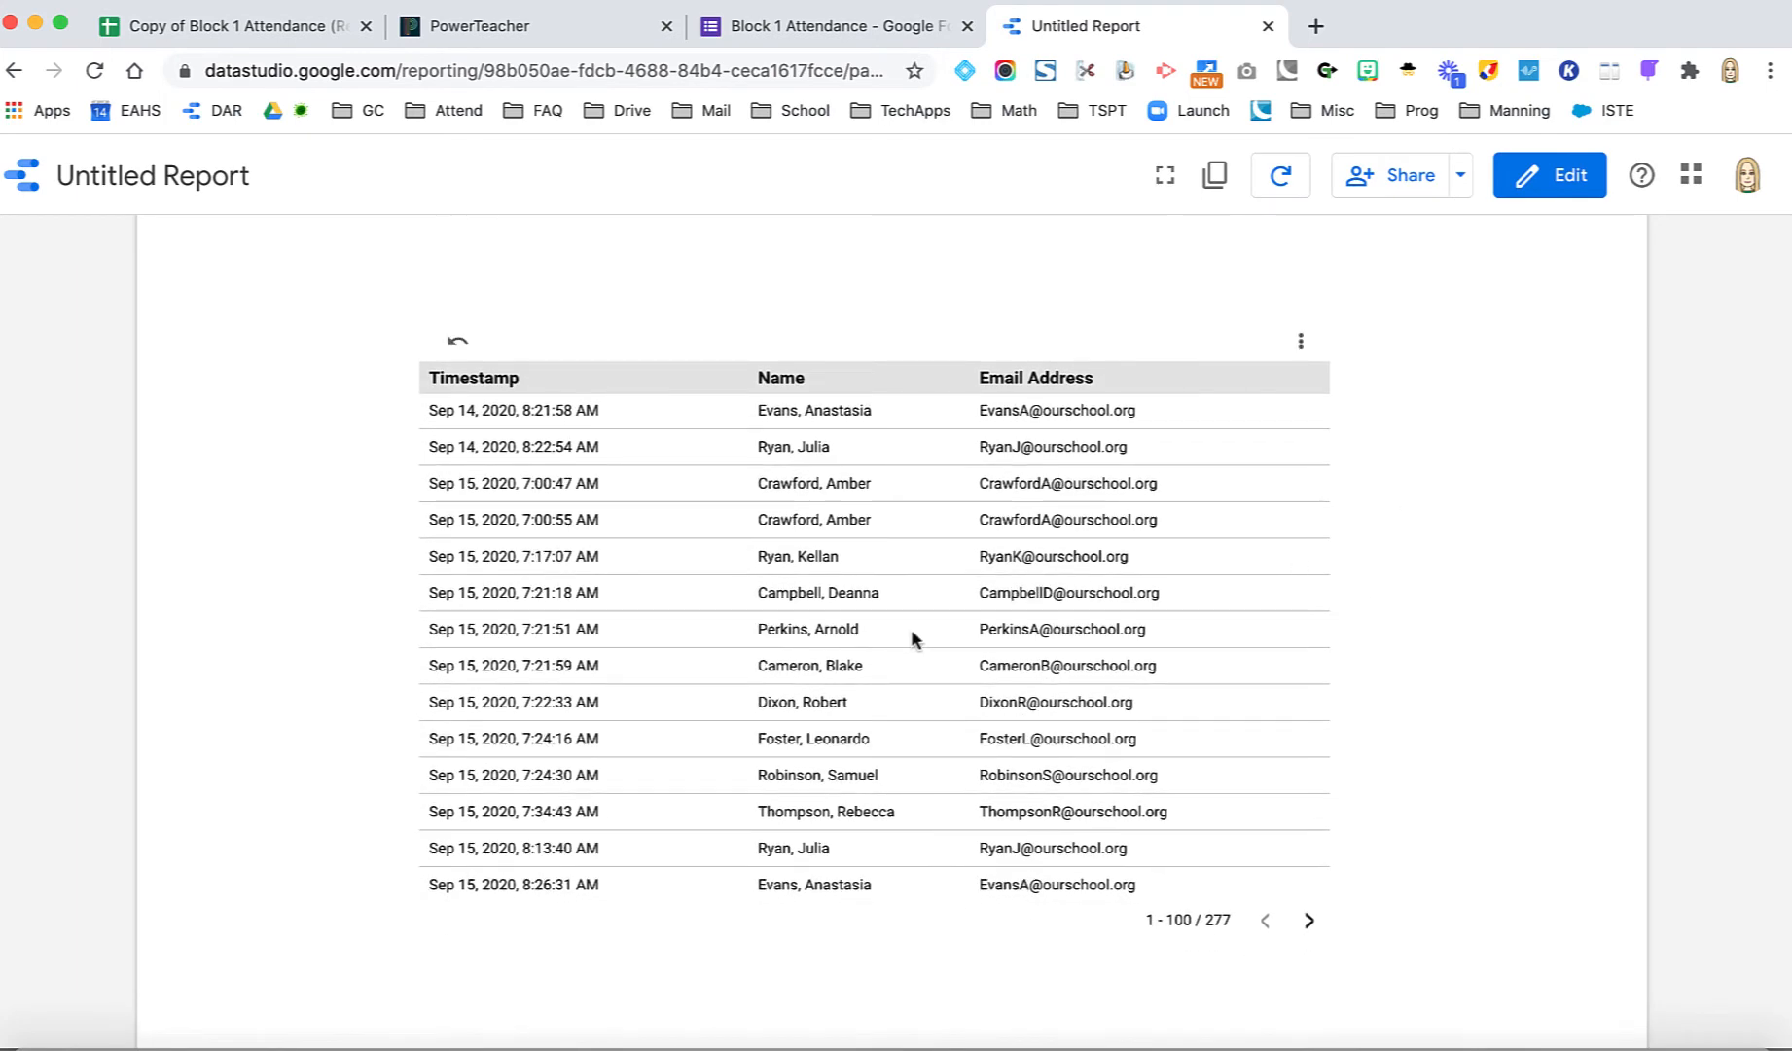
scroll(728, 618, up, 5)
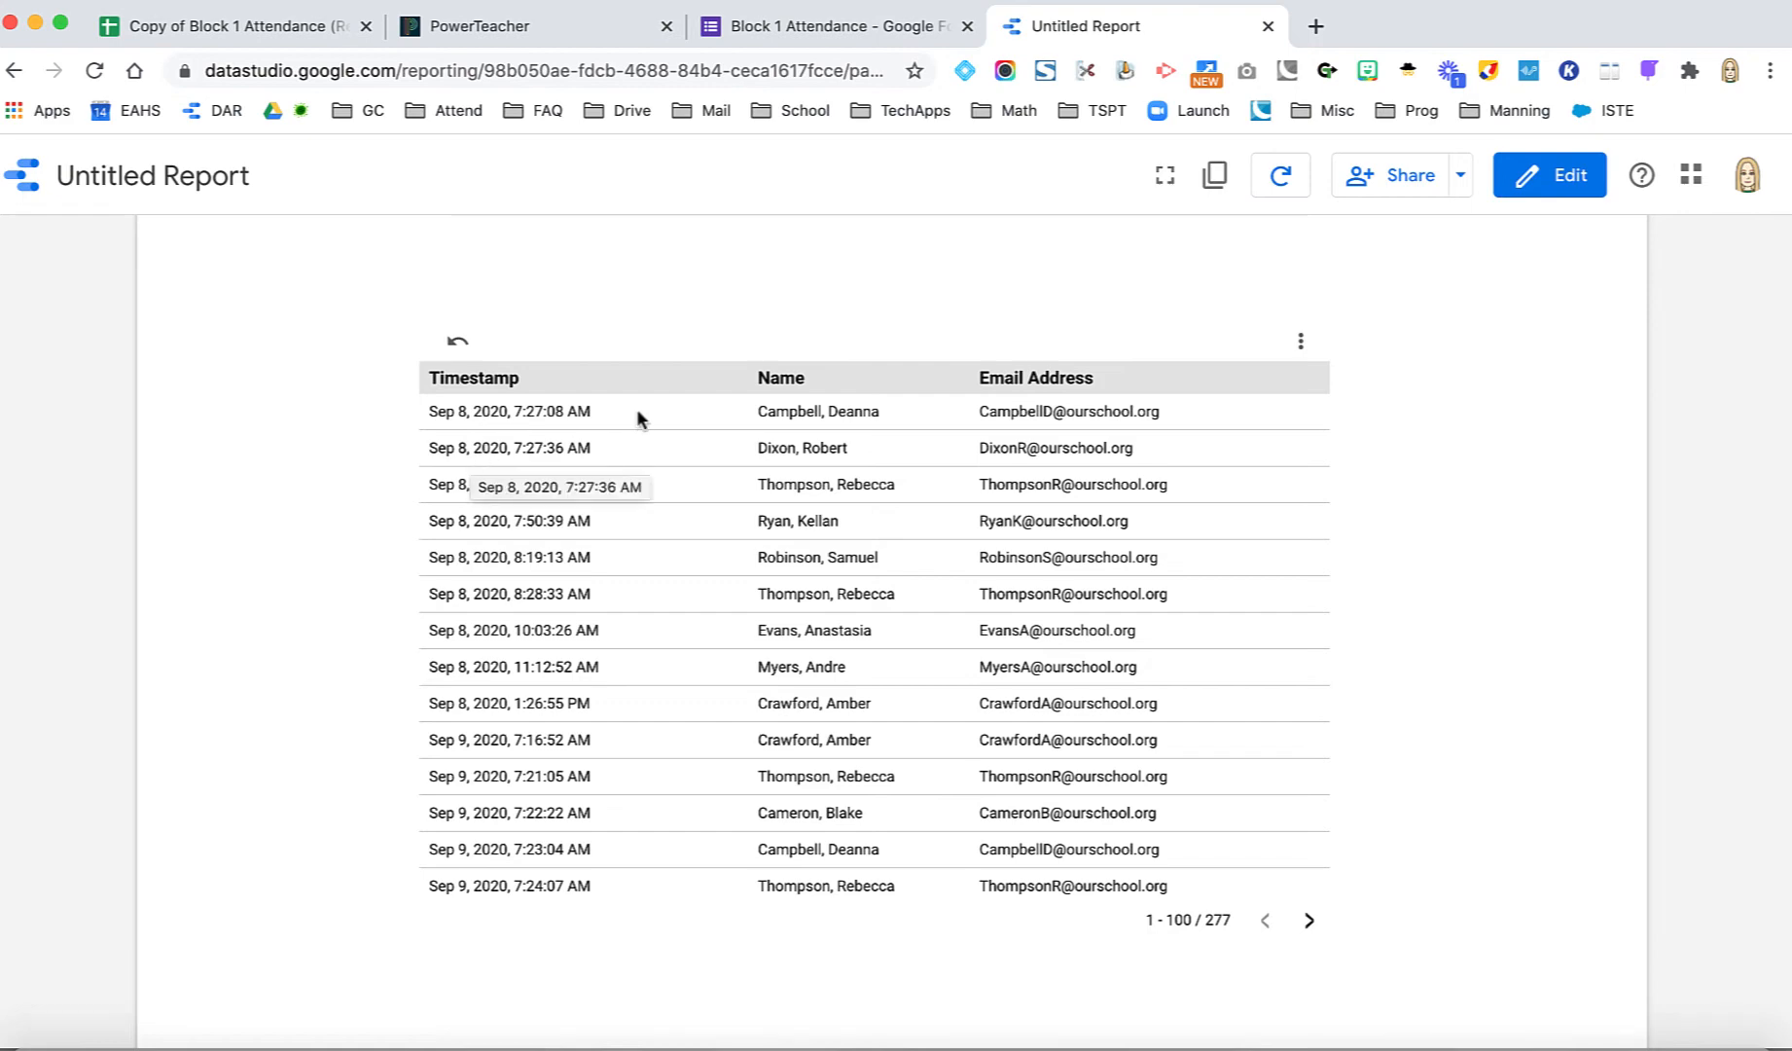
- Return to edit mode and sort the attendance table by Timestamp instead of Record Count, in descending order
click(1561, 193)
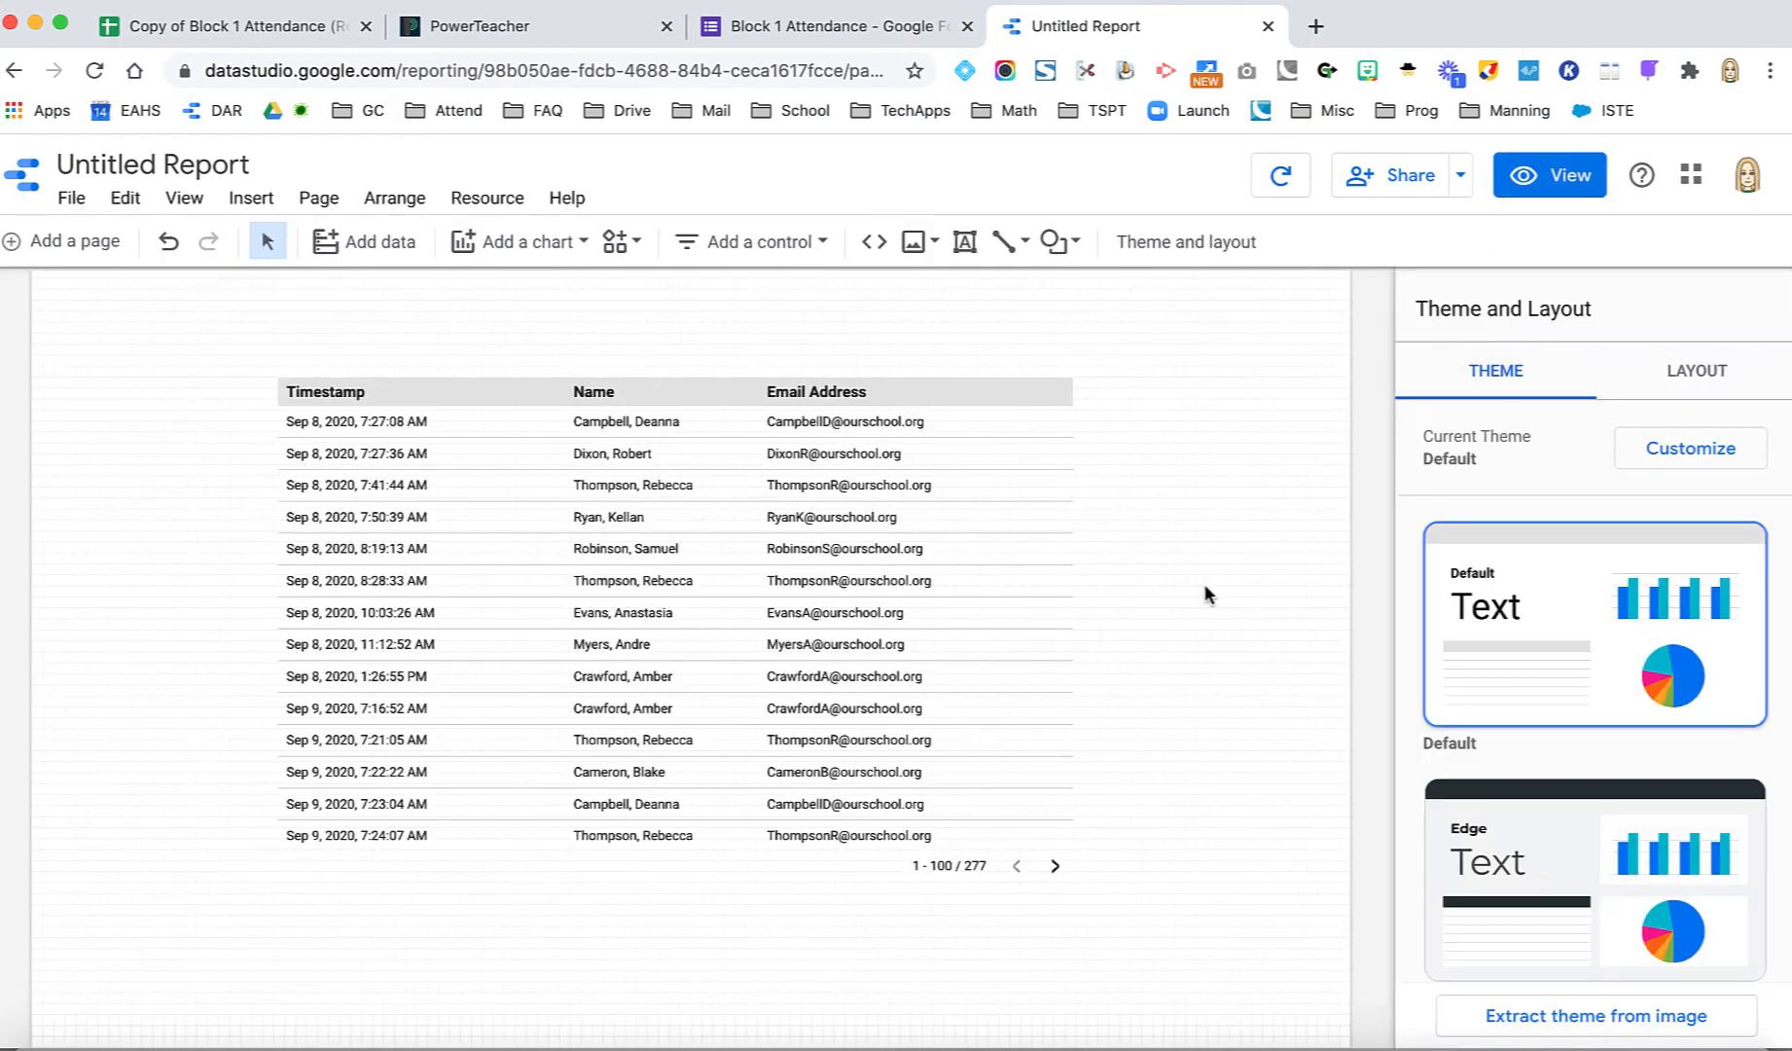
click(731, 573)
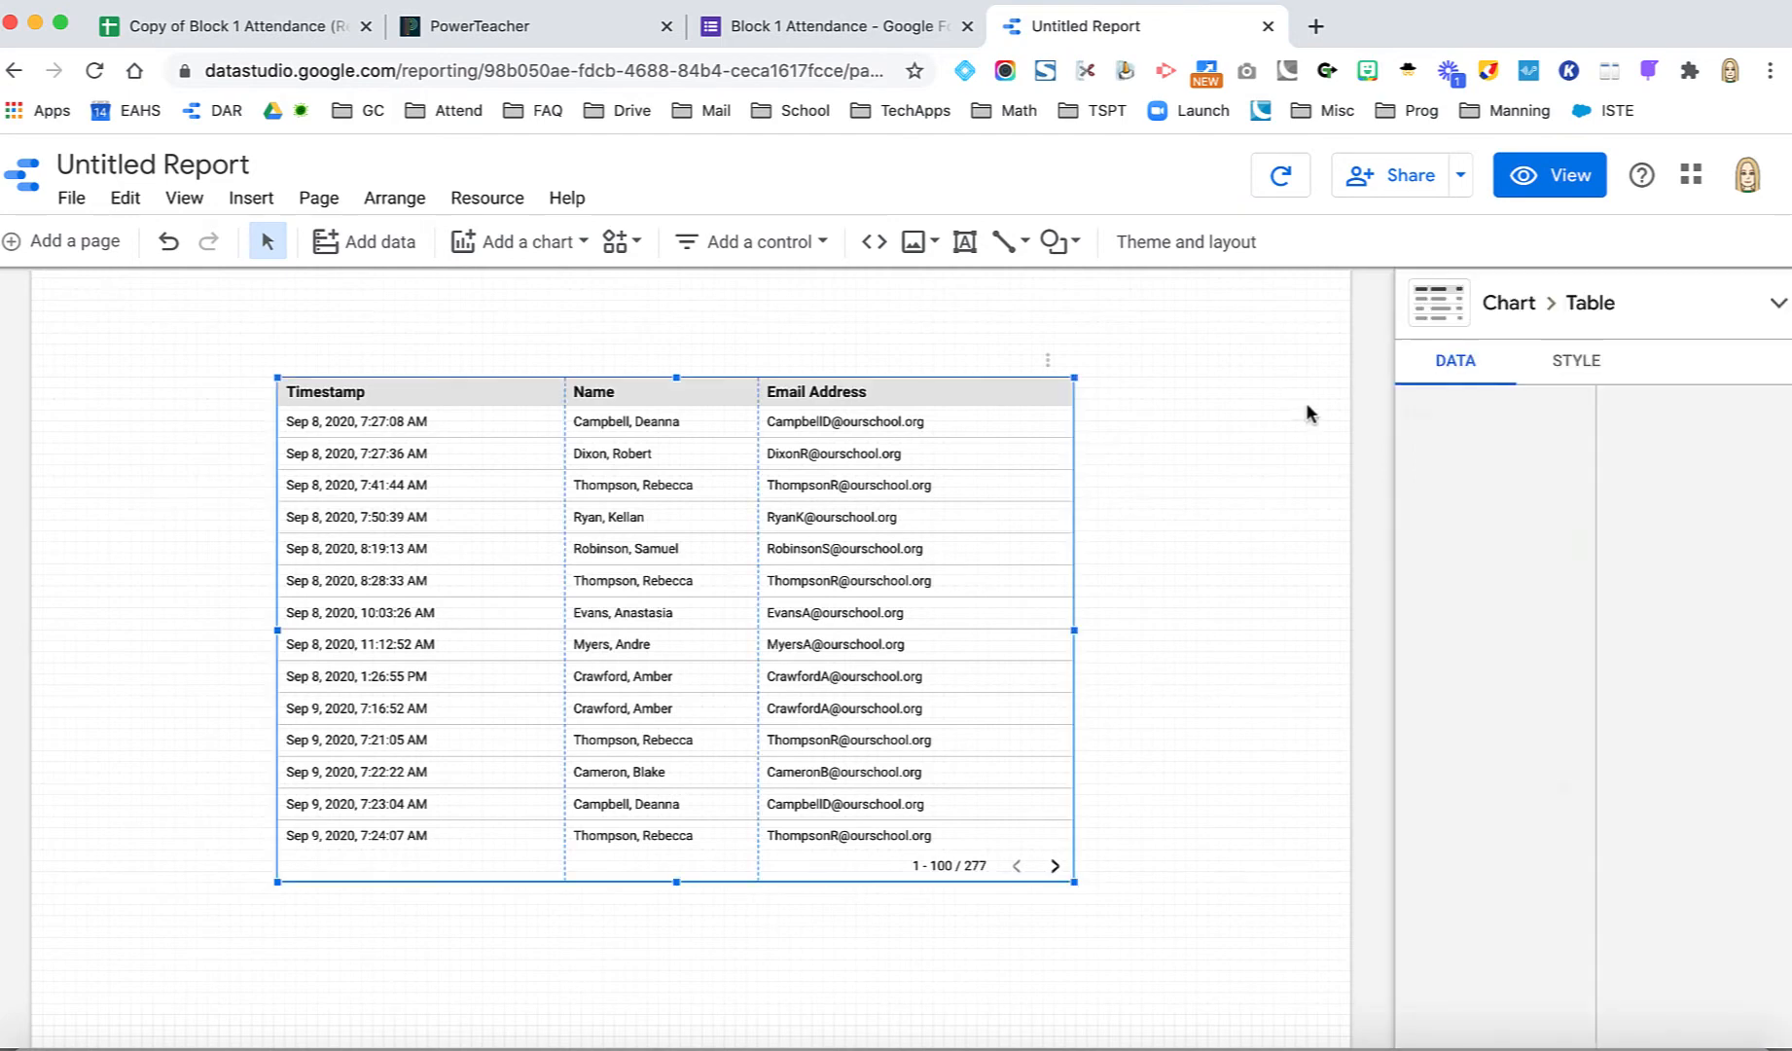
scroll(1464, 518, down, 10)
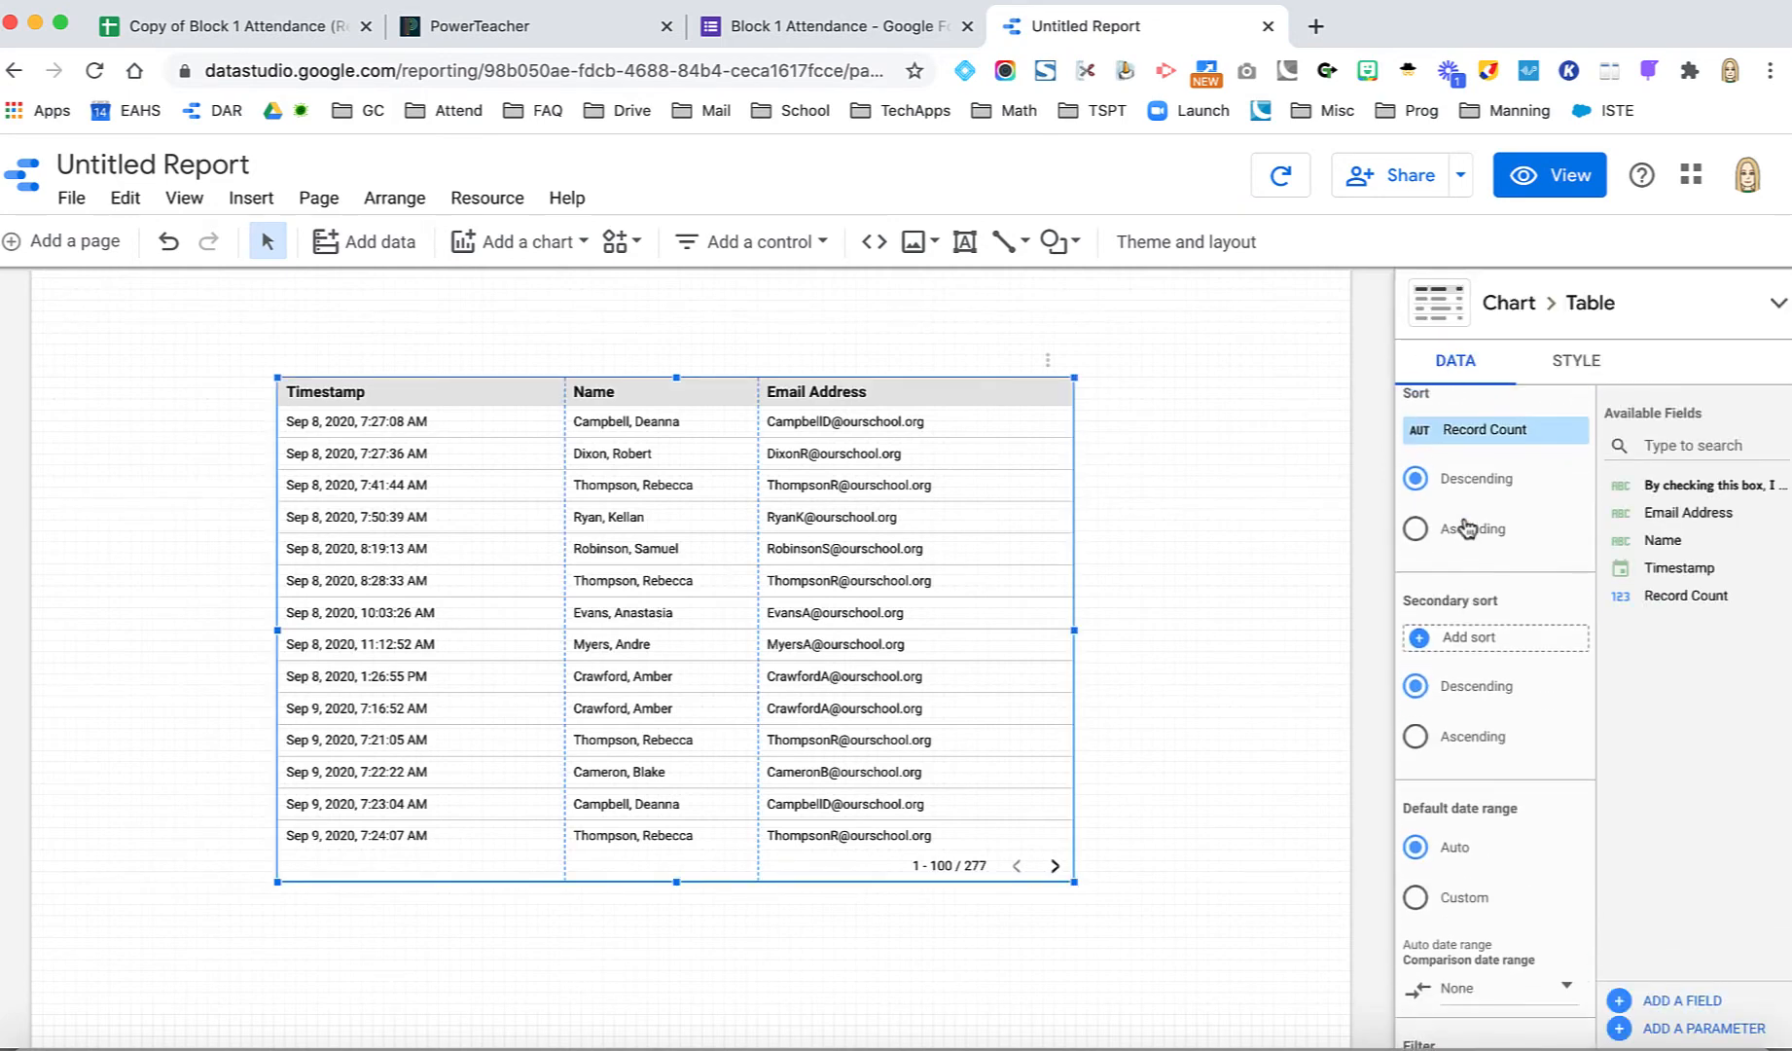
scroll(1467, 524, down, 2)
scroll(1466, 521, up, 2)
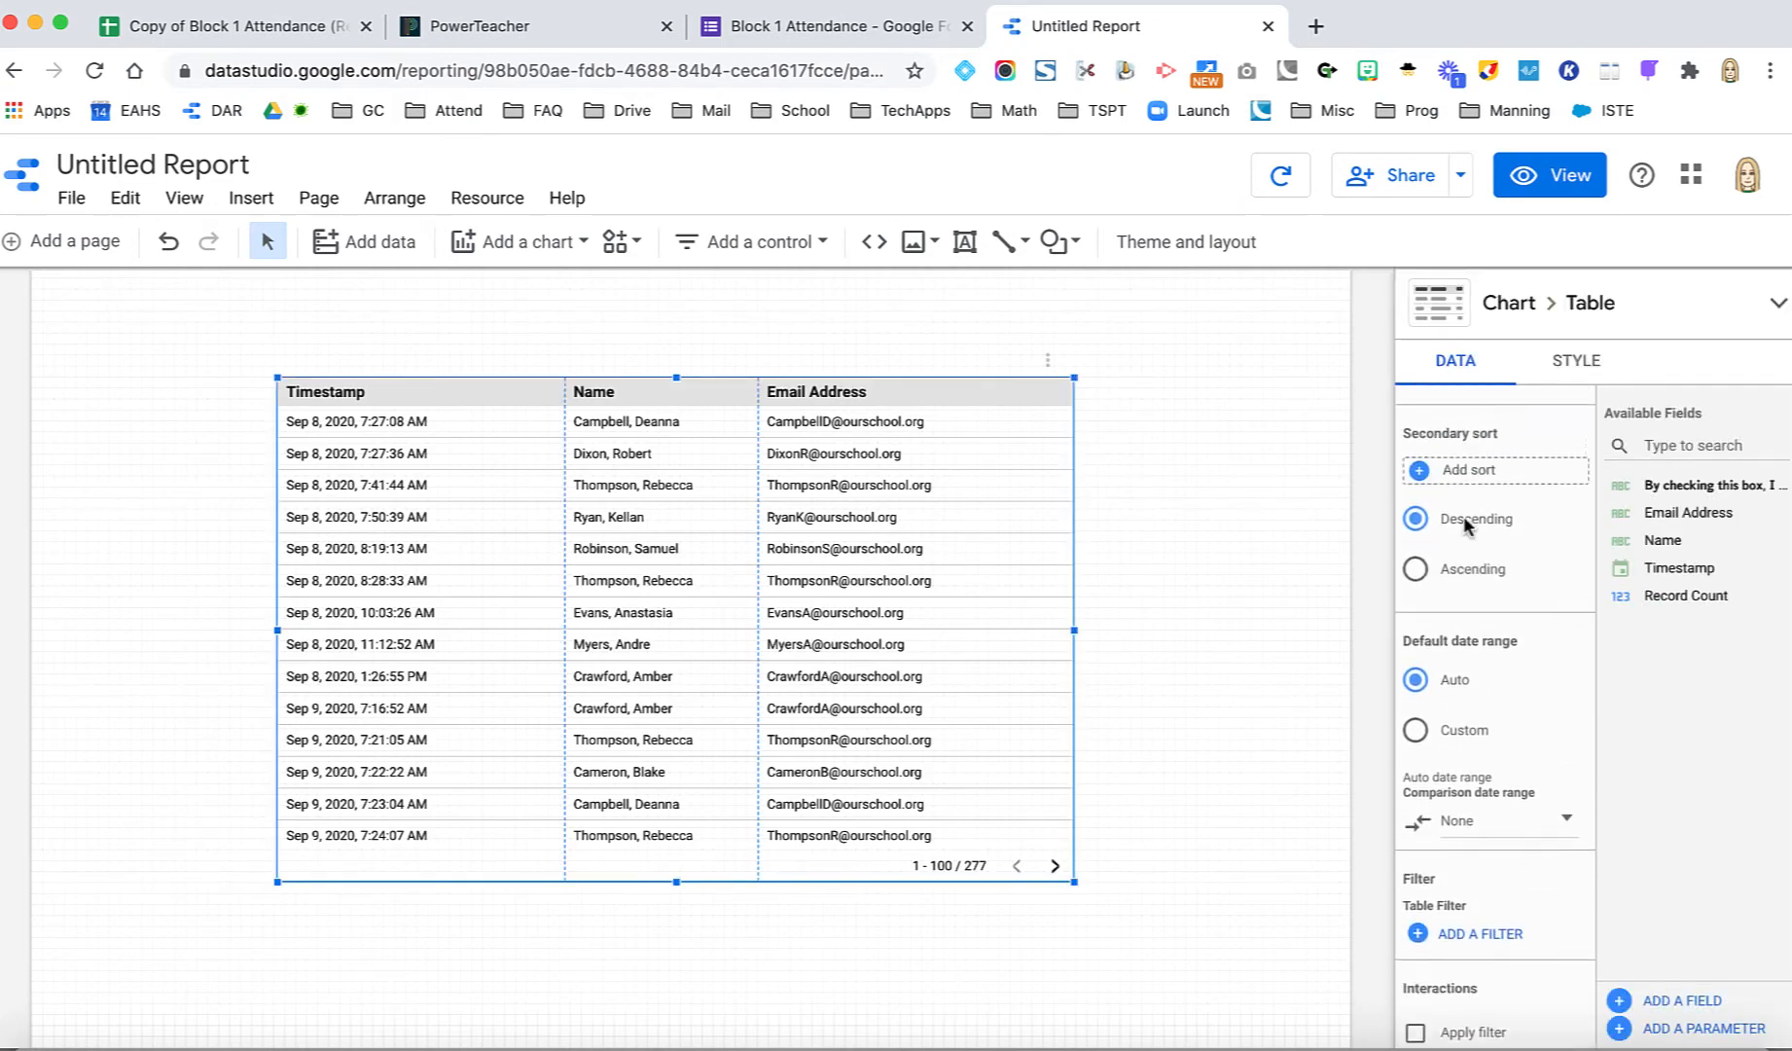
scroll(1464, 521, up, 2)
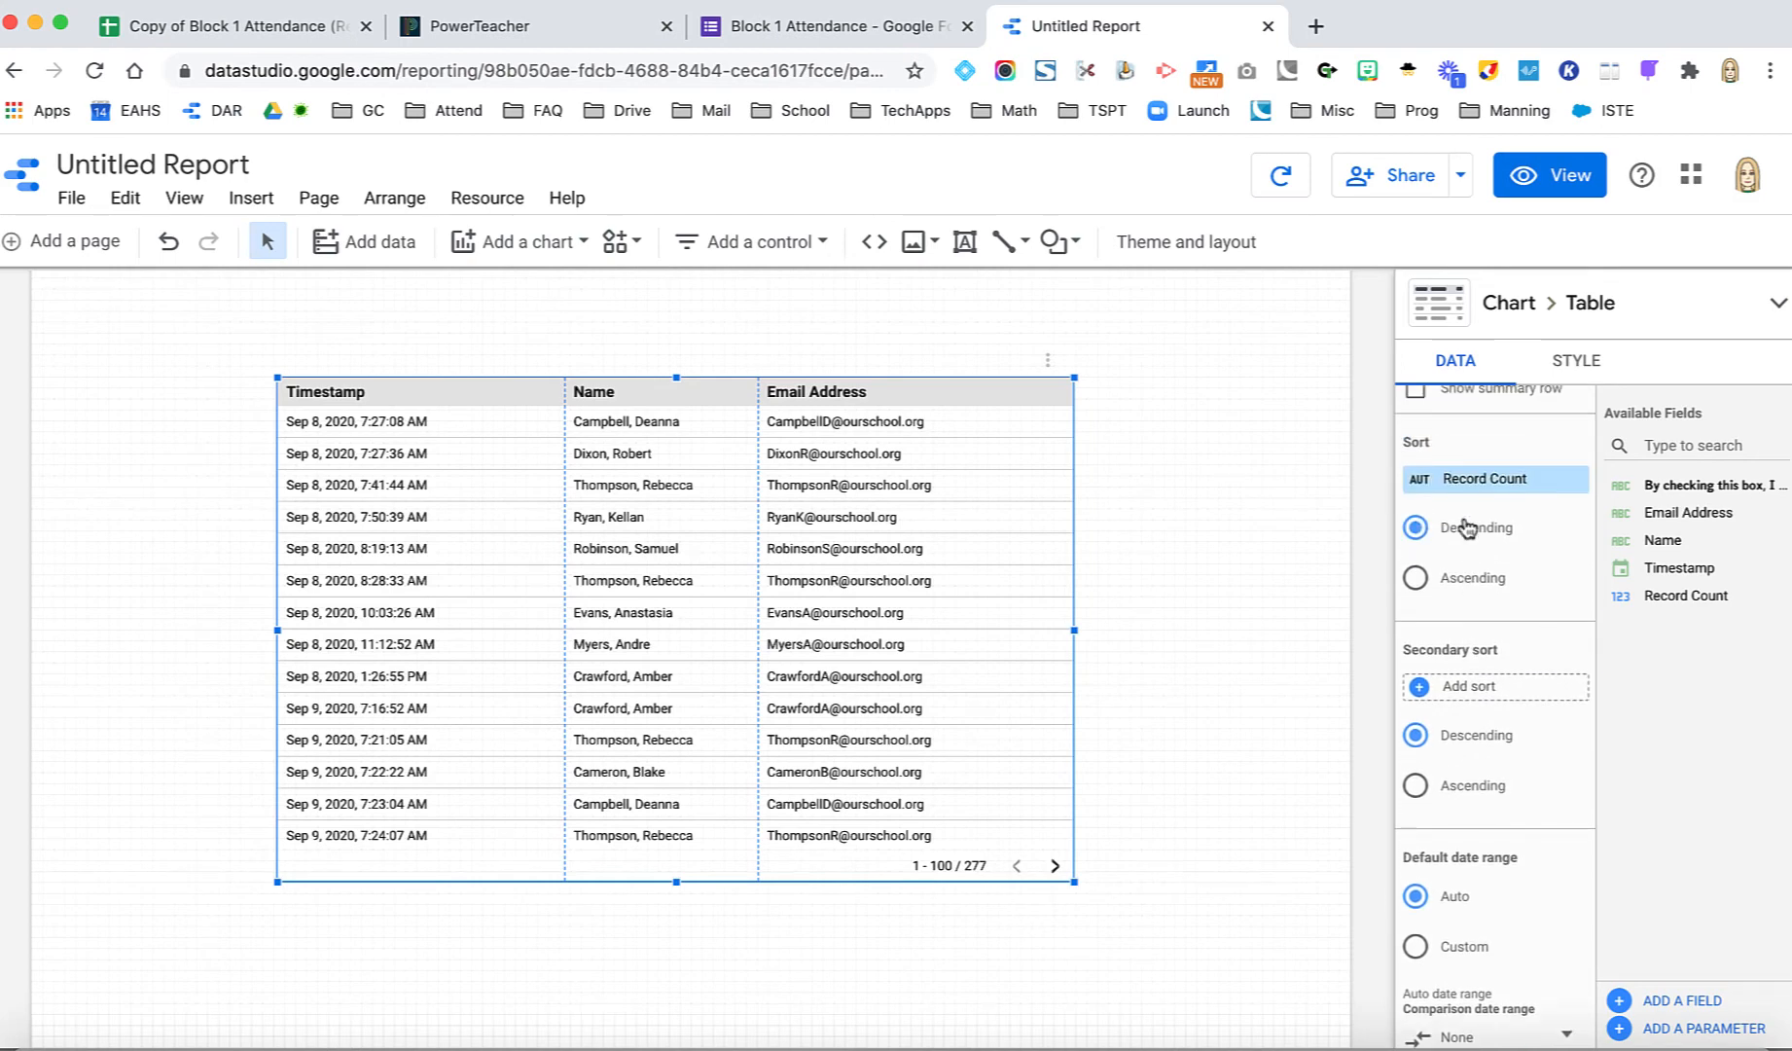
scroll(1468, 528, up, 1)
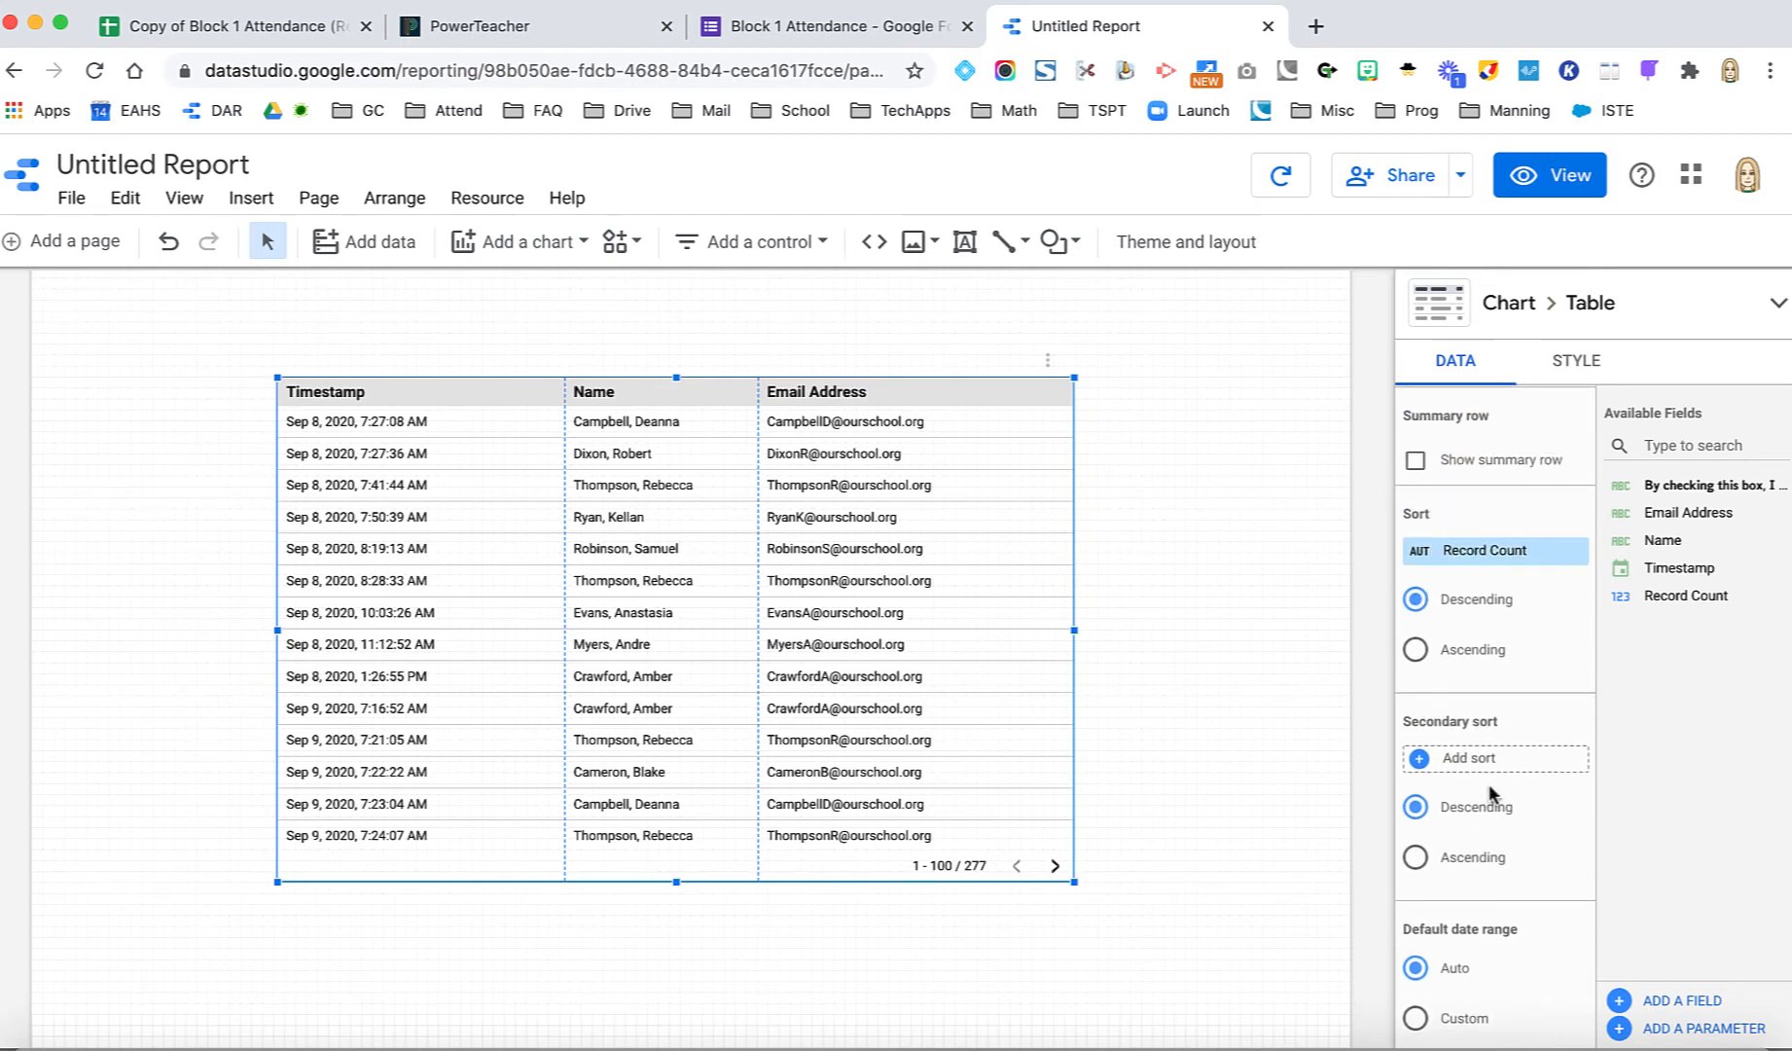
click(1490, 553)
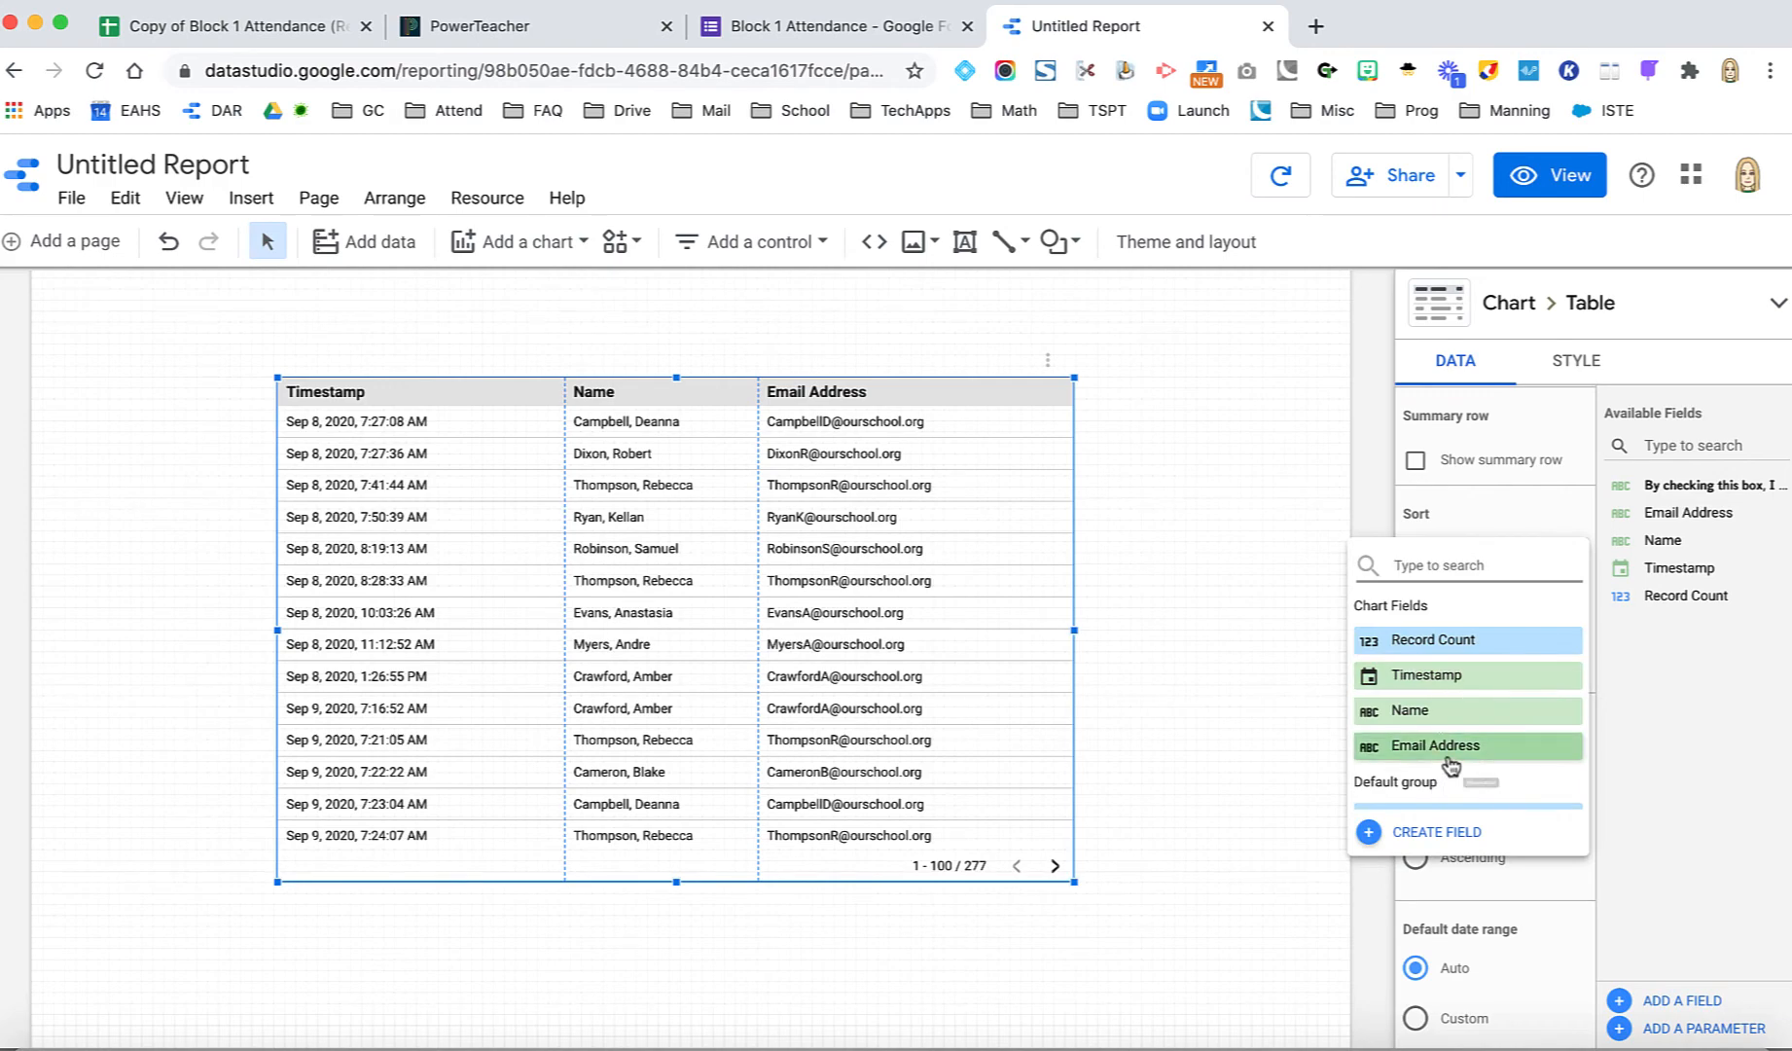
click(1448, 679)
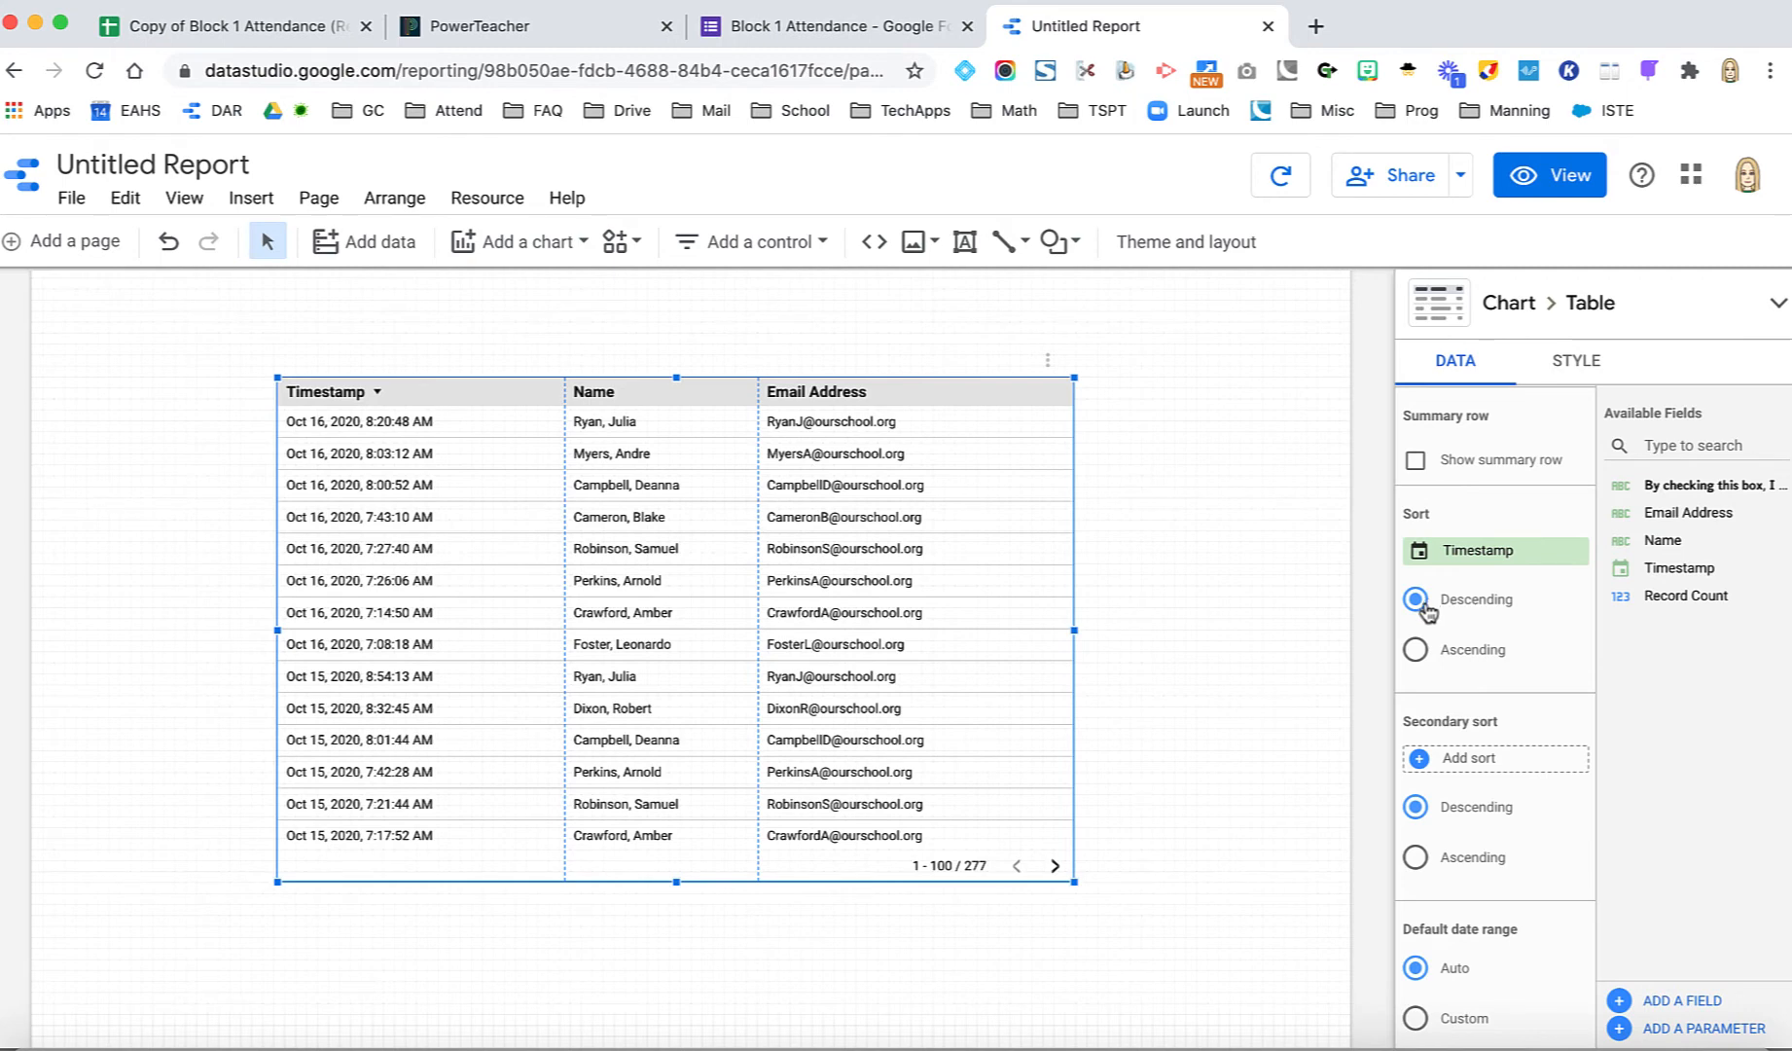
- Add Email Address as the table's secondary sort in descending order
scroll(1464, 729, down, 2)
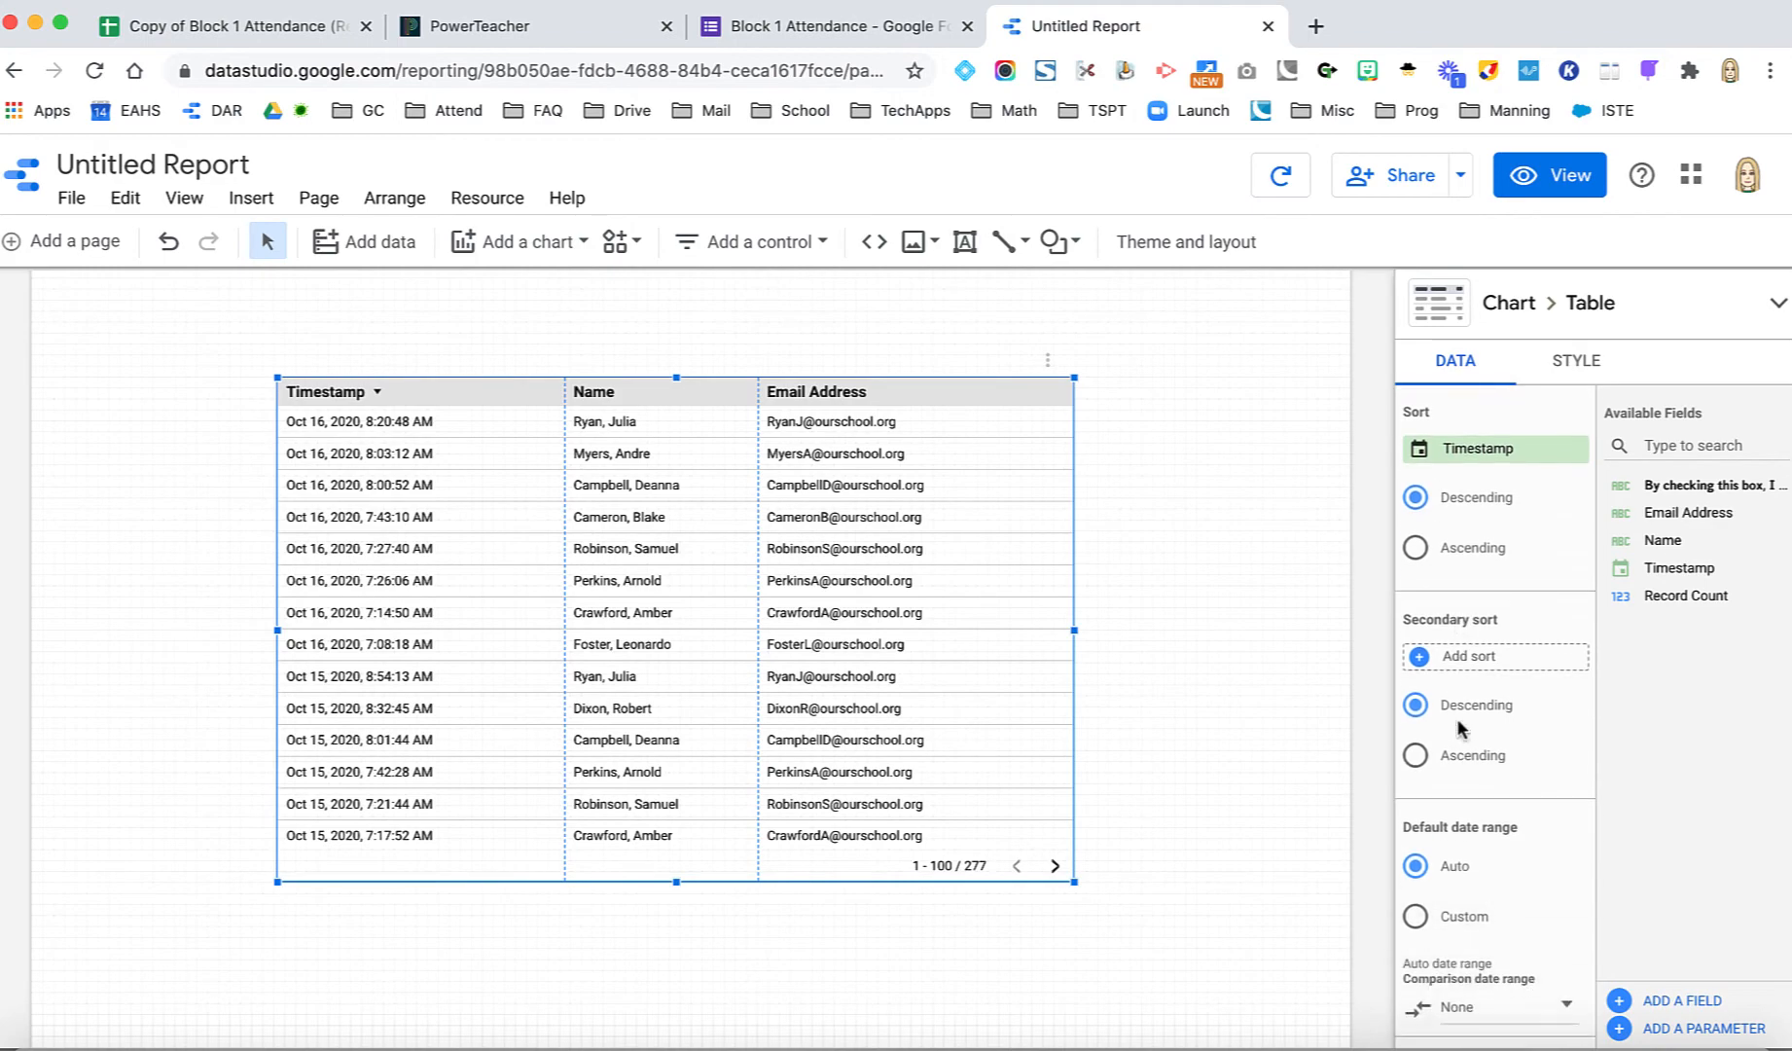
click(1468, 657)
click(1421, 813)
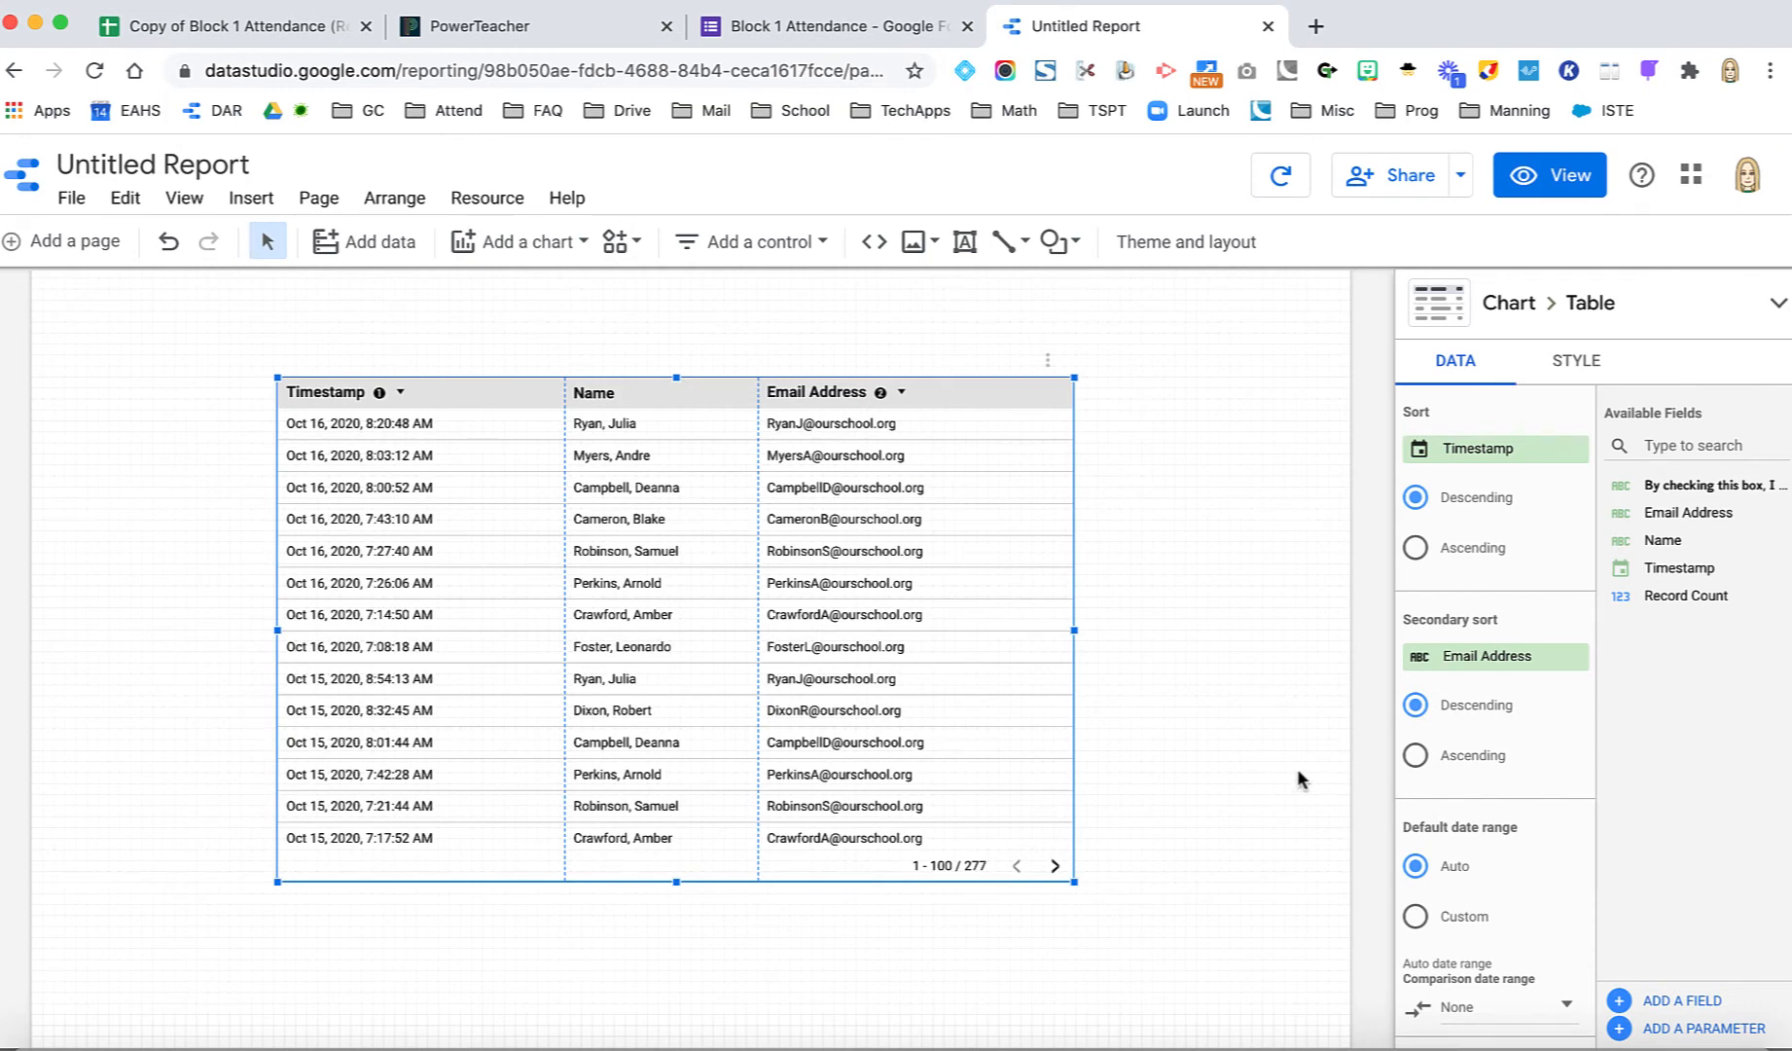
click(1230, 714)
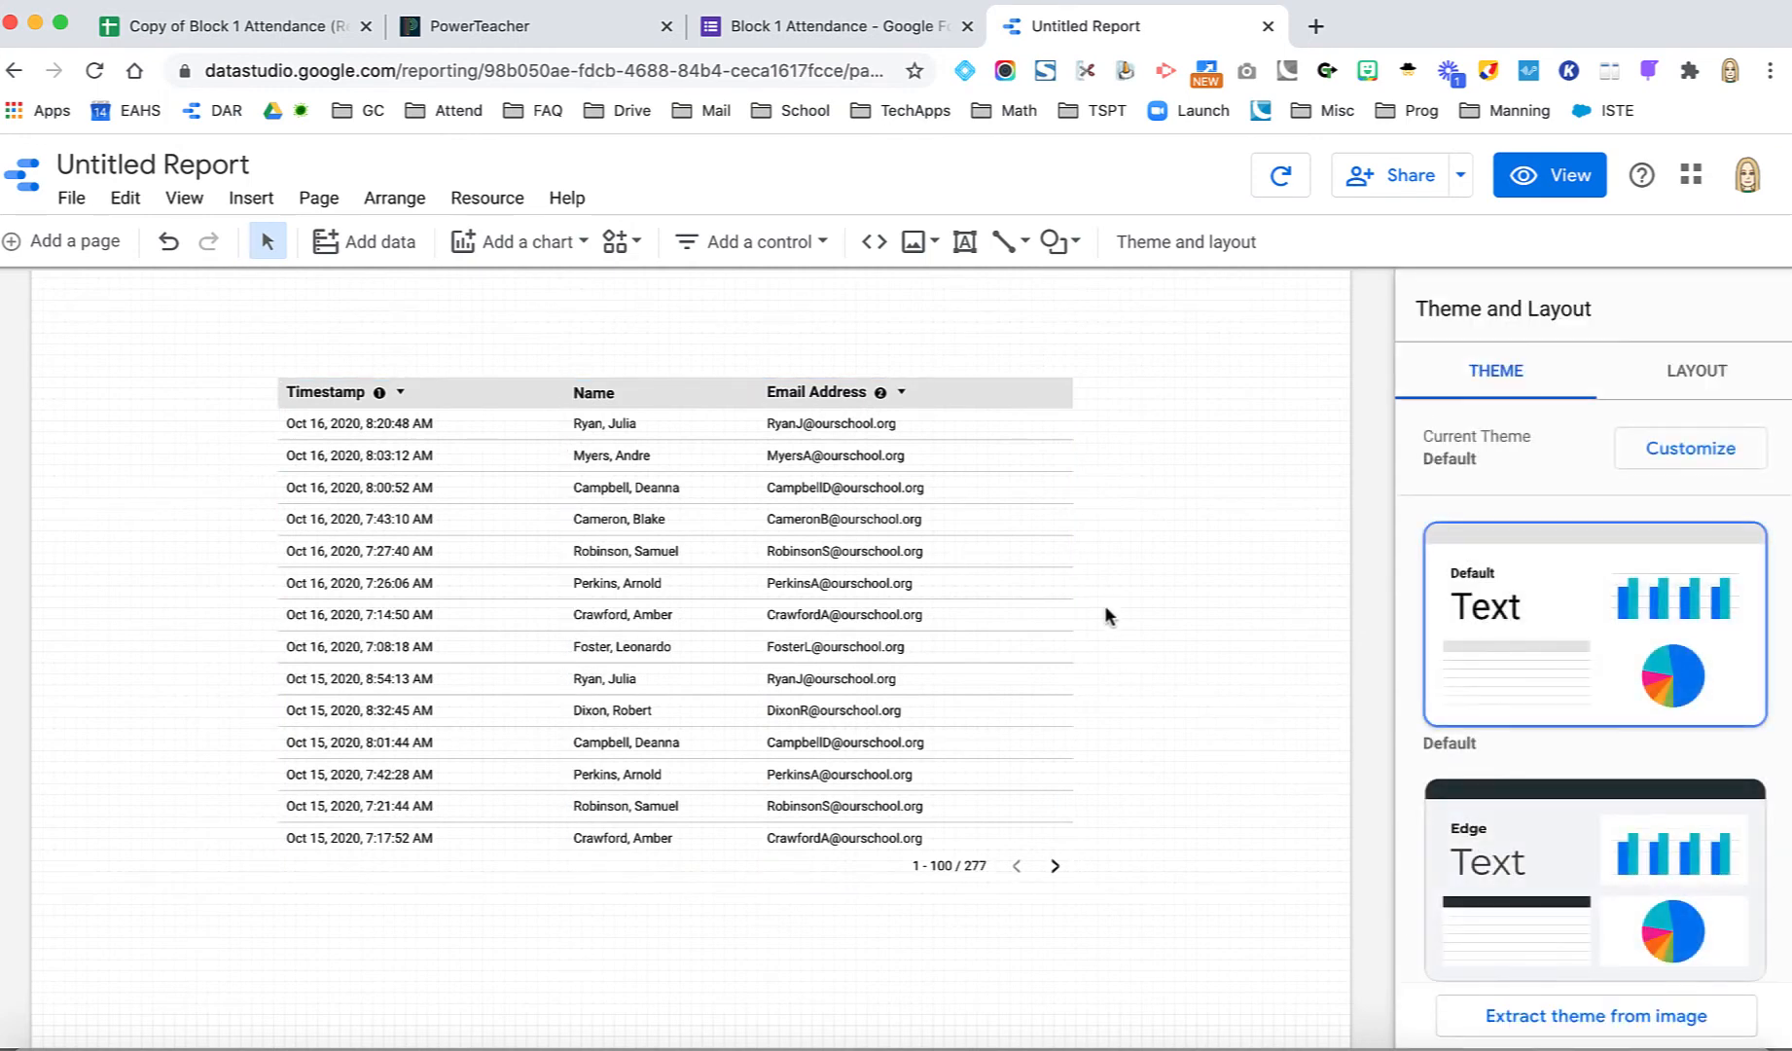
- Select the table and examine its column headers up close for the primary and secondary sort markers
click(837, 572)
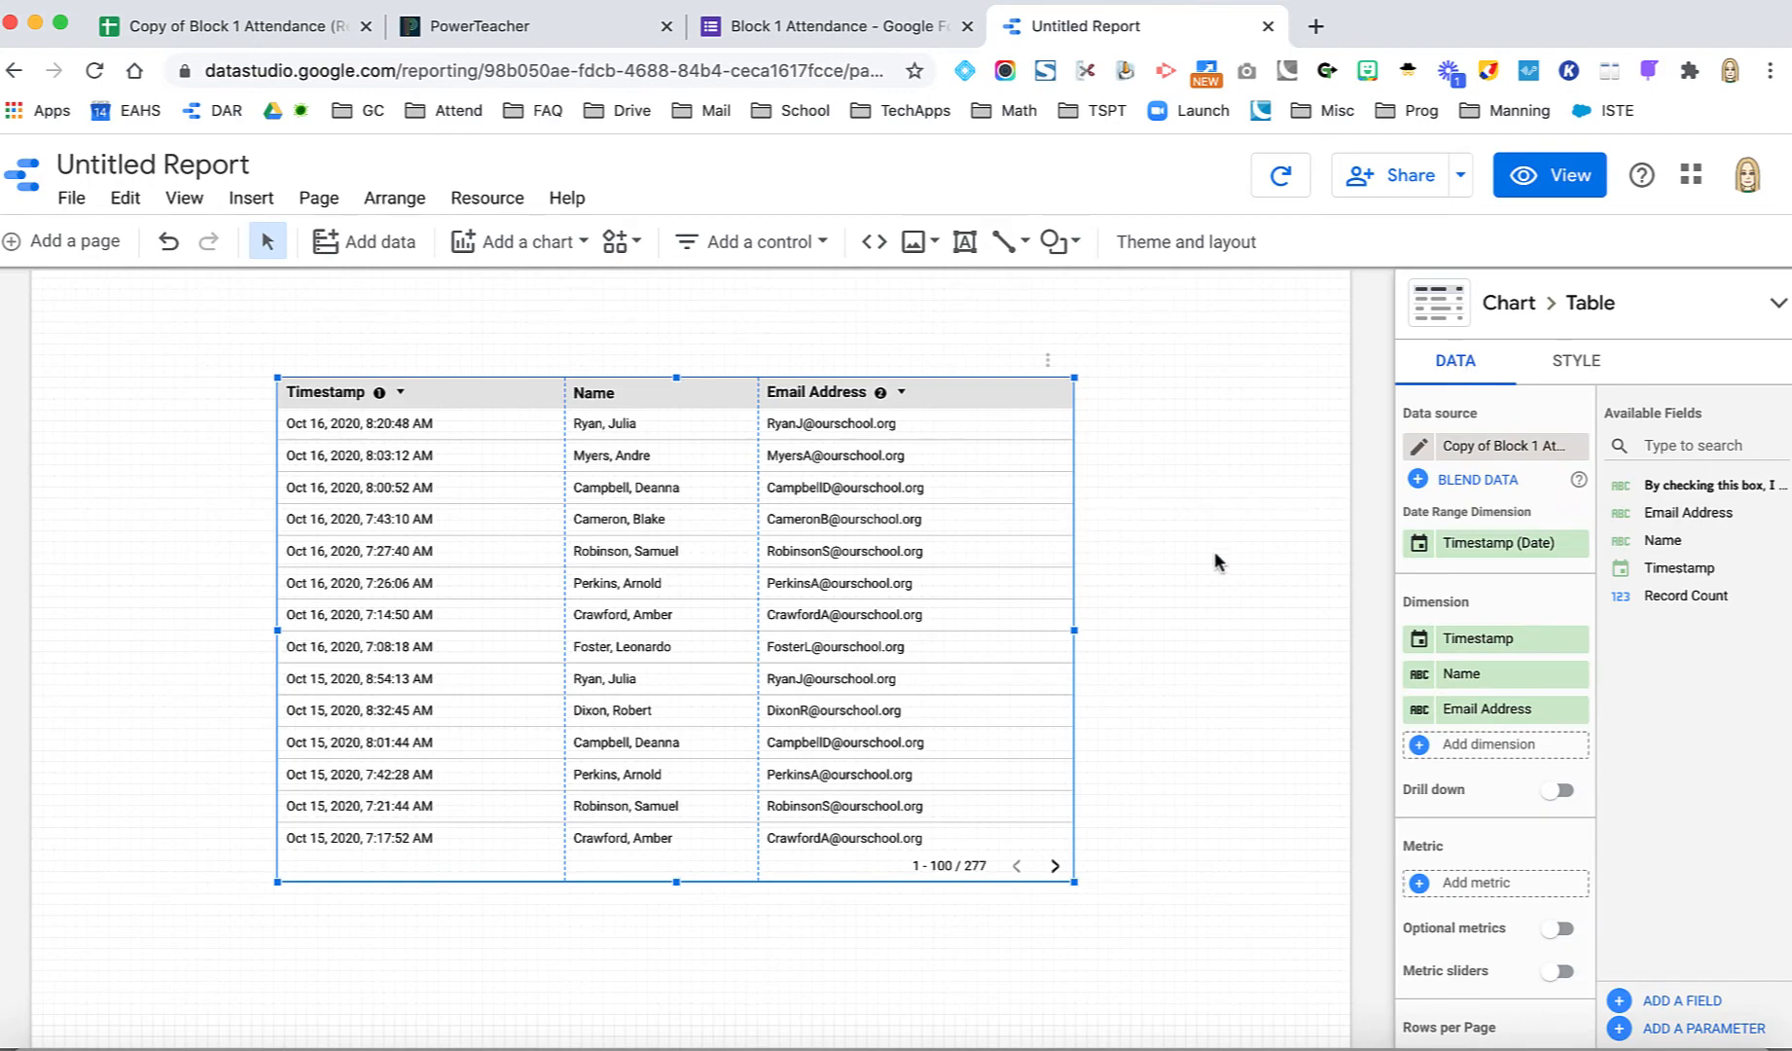
scroll(609, 428, up, 5)
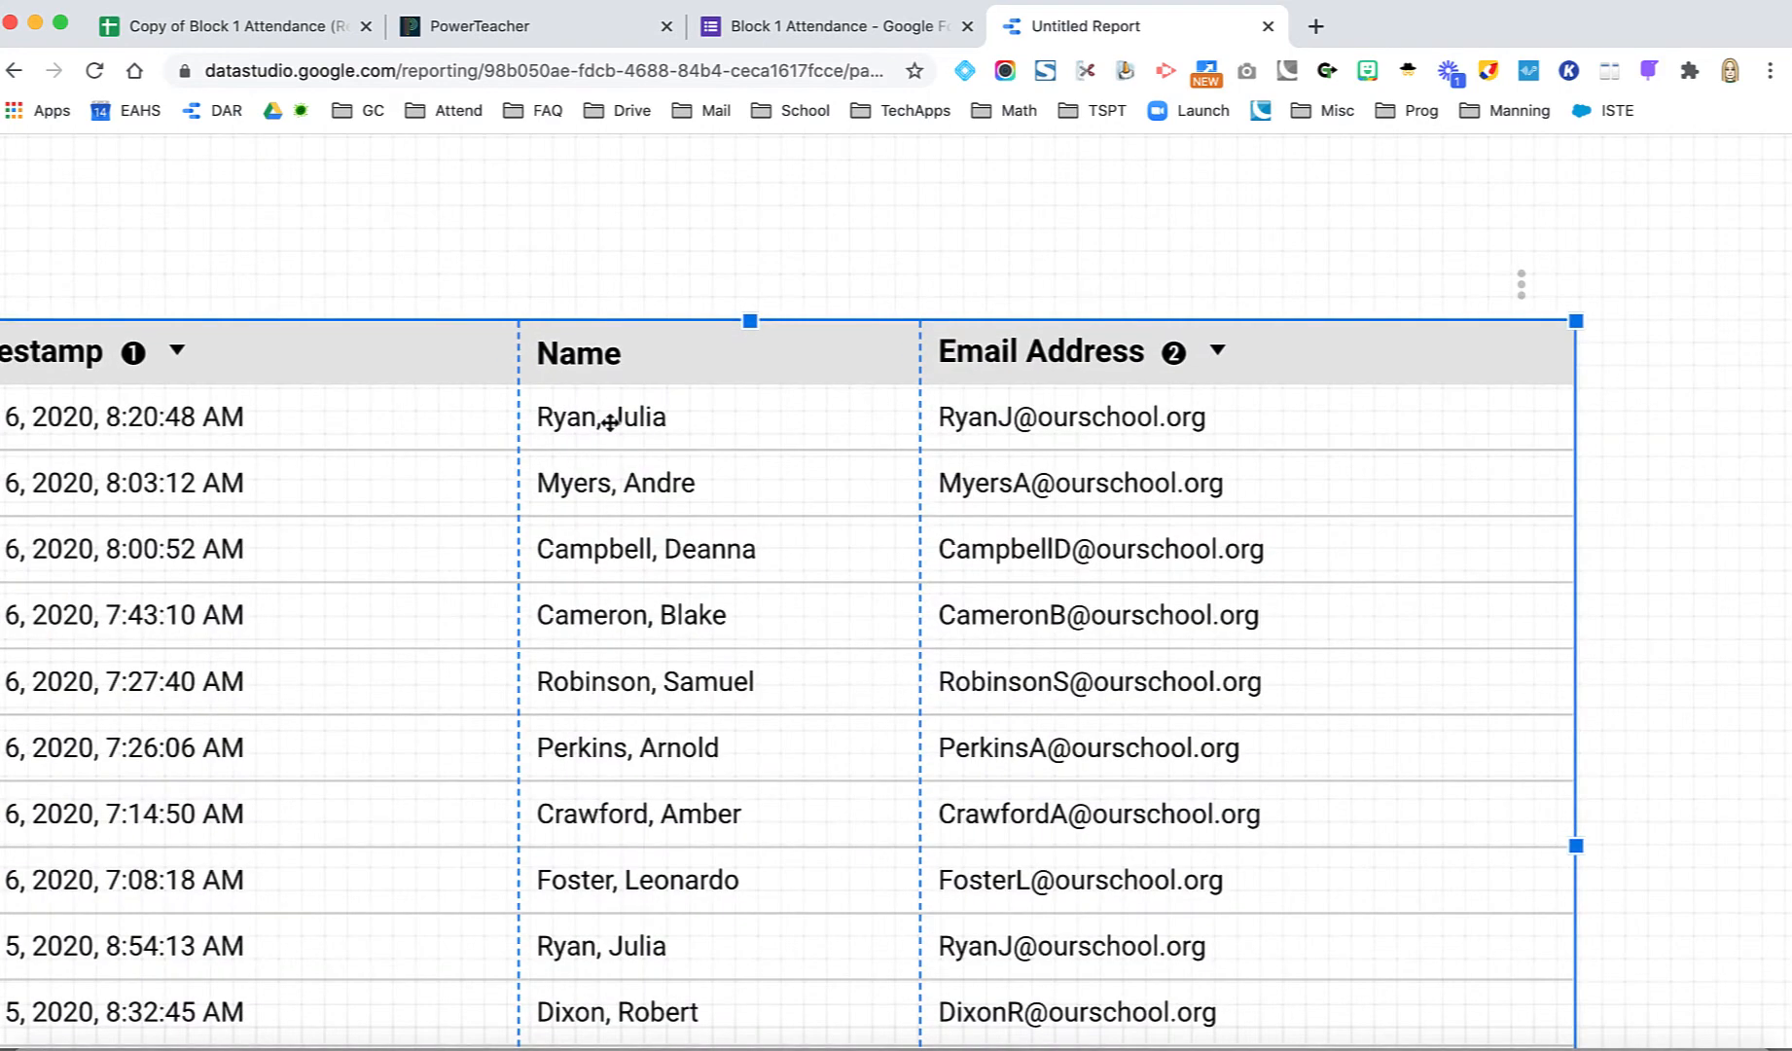
scroll(610, 422, left, 2)
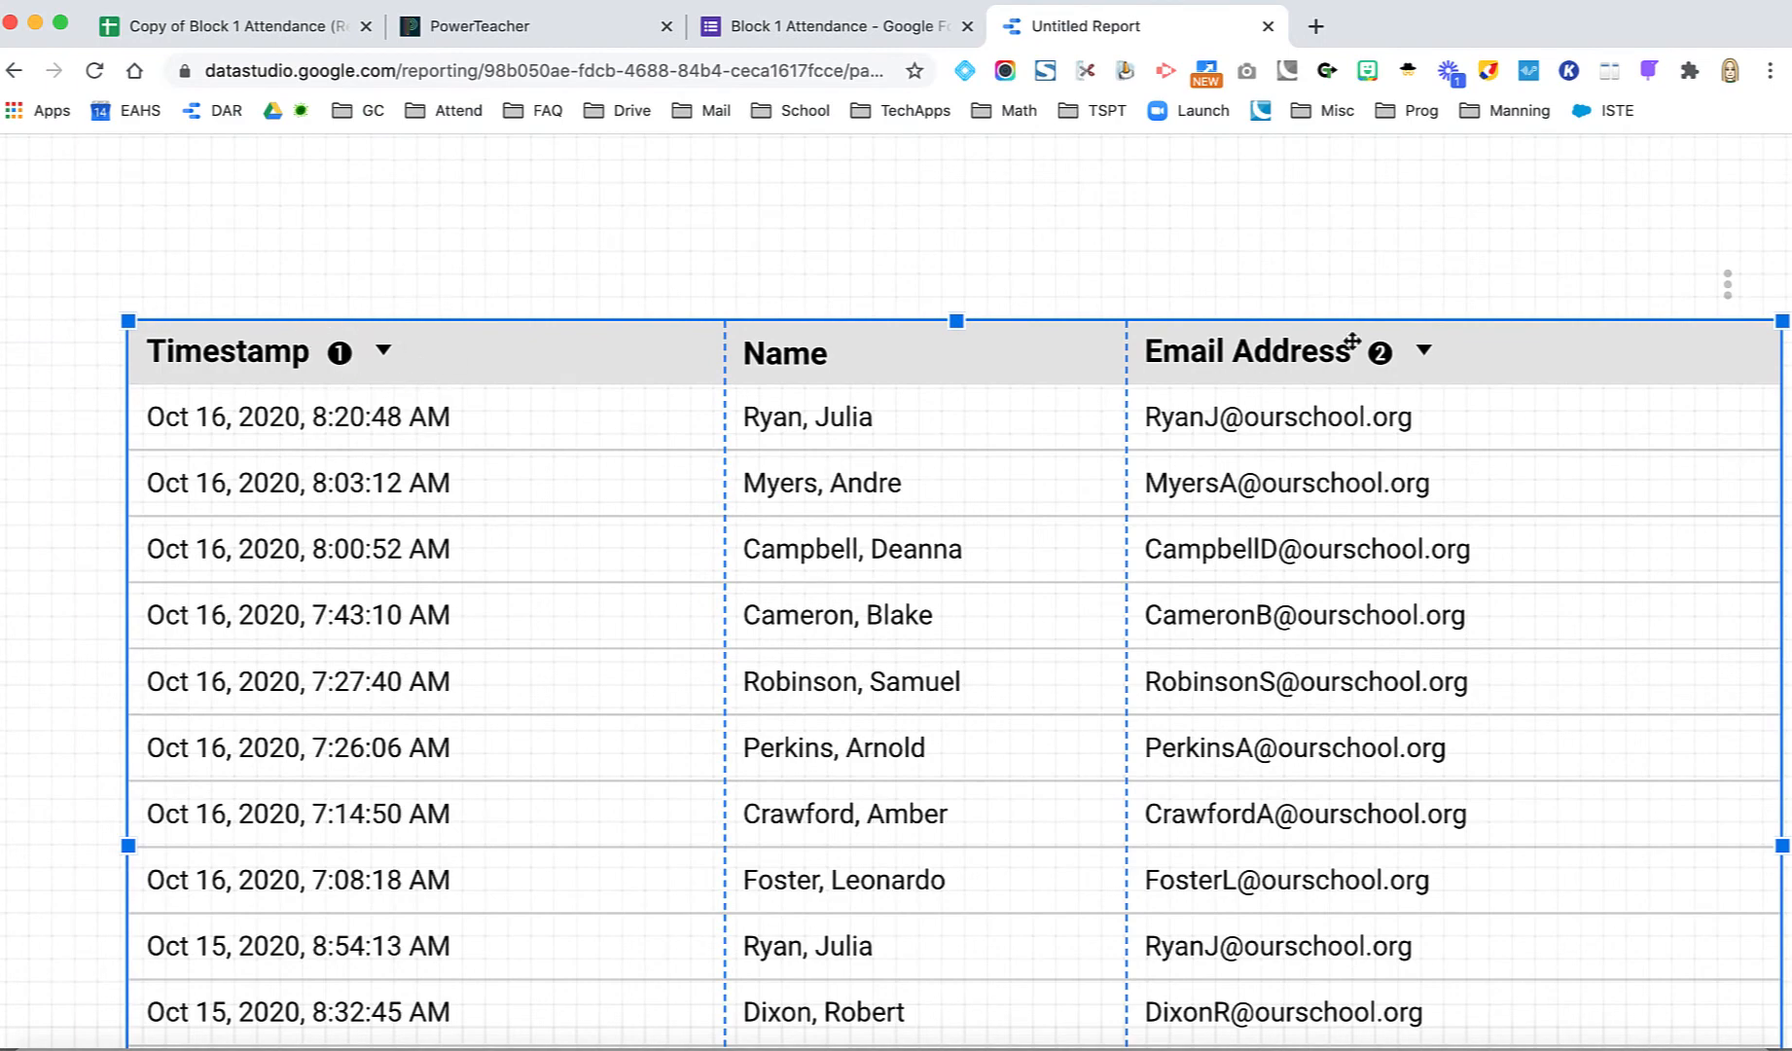
scroll(1457, 373, down, 5)
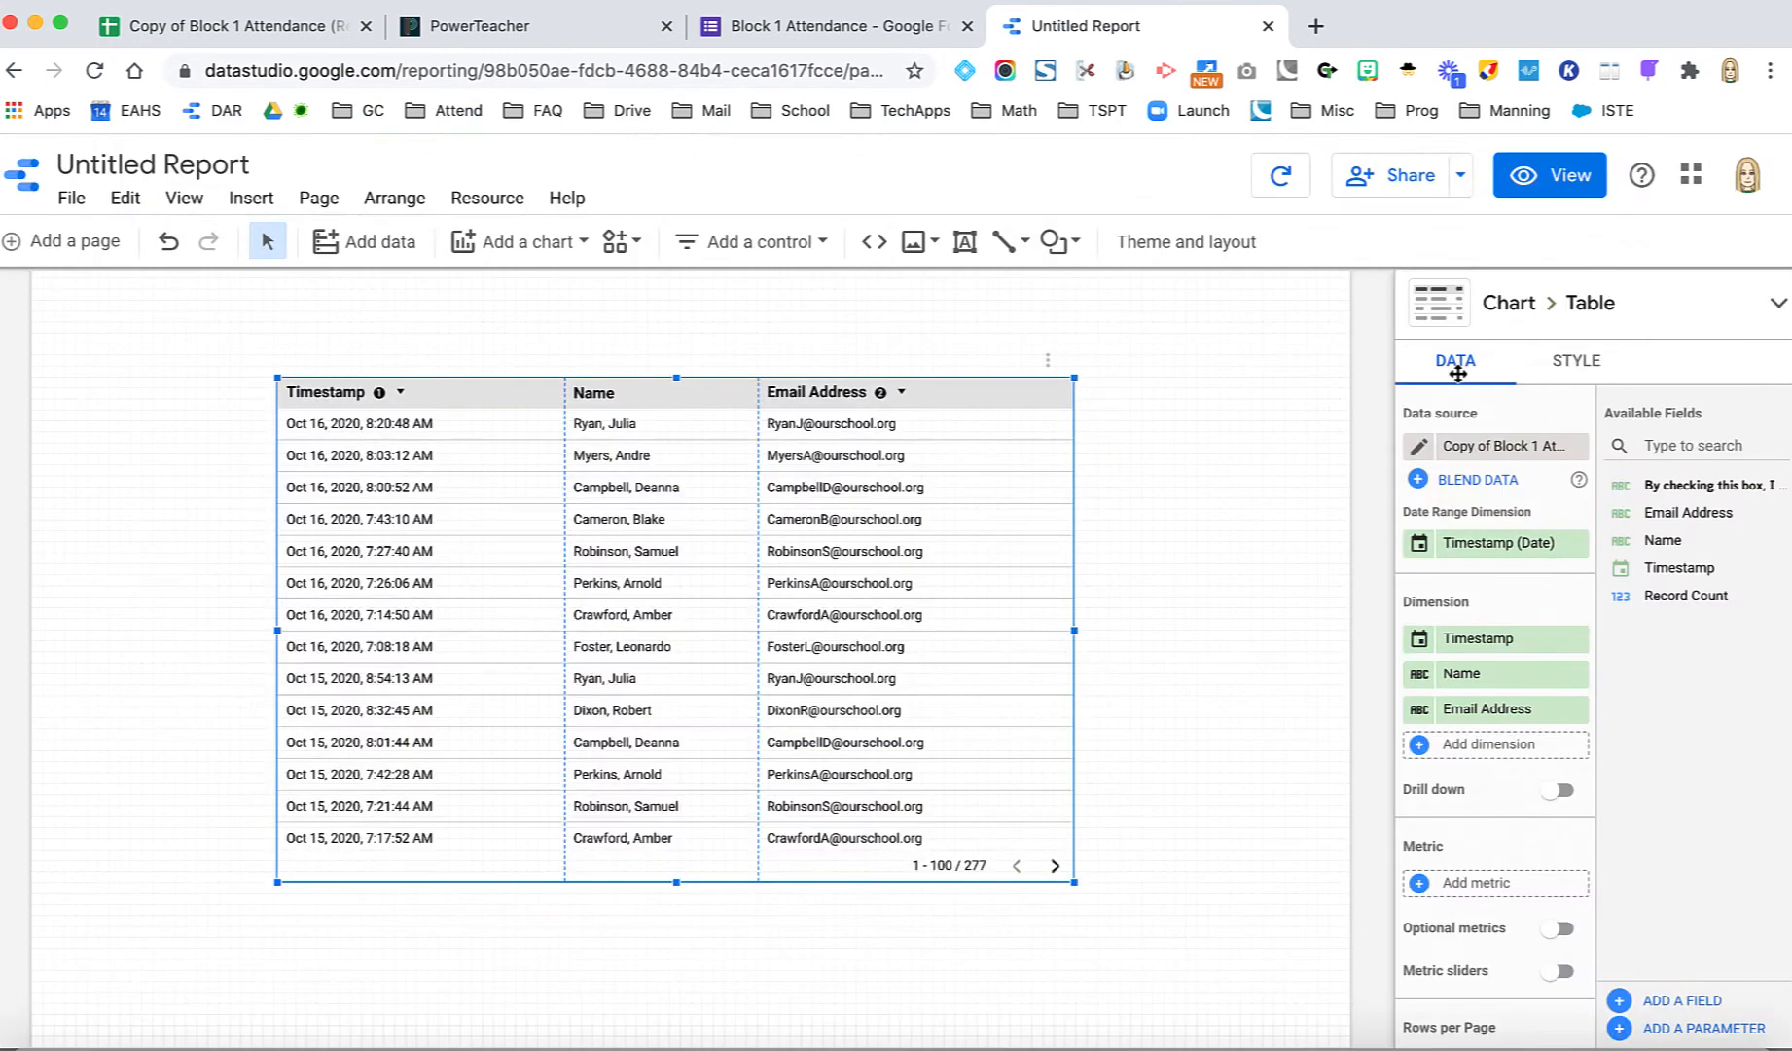
scroll(879, 352, up, 1)
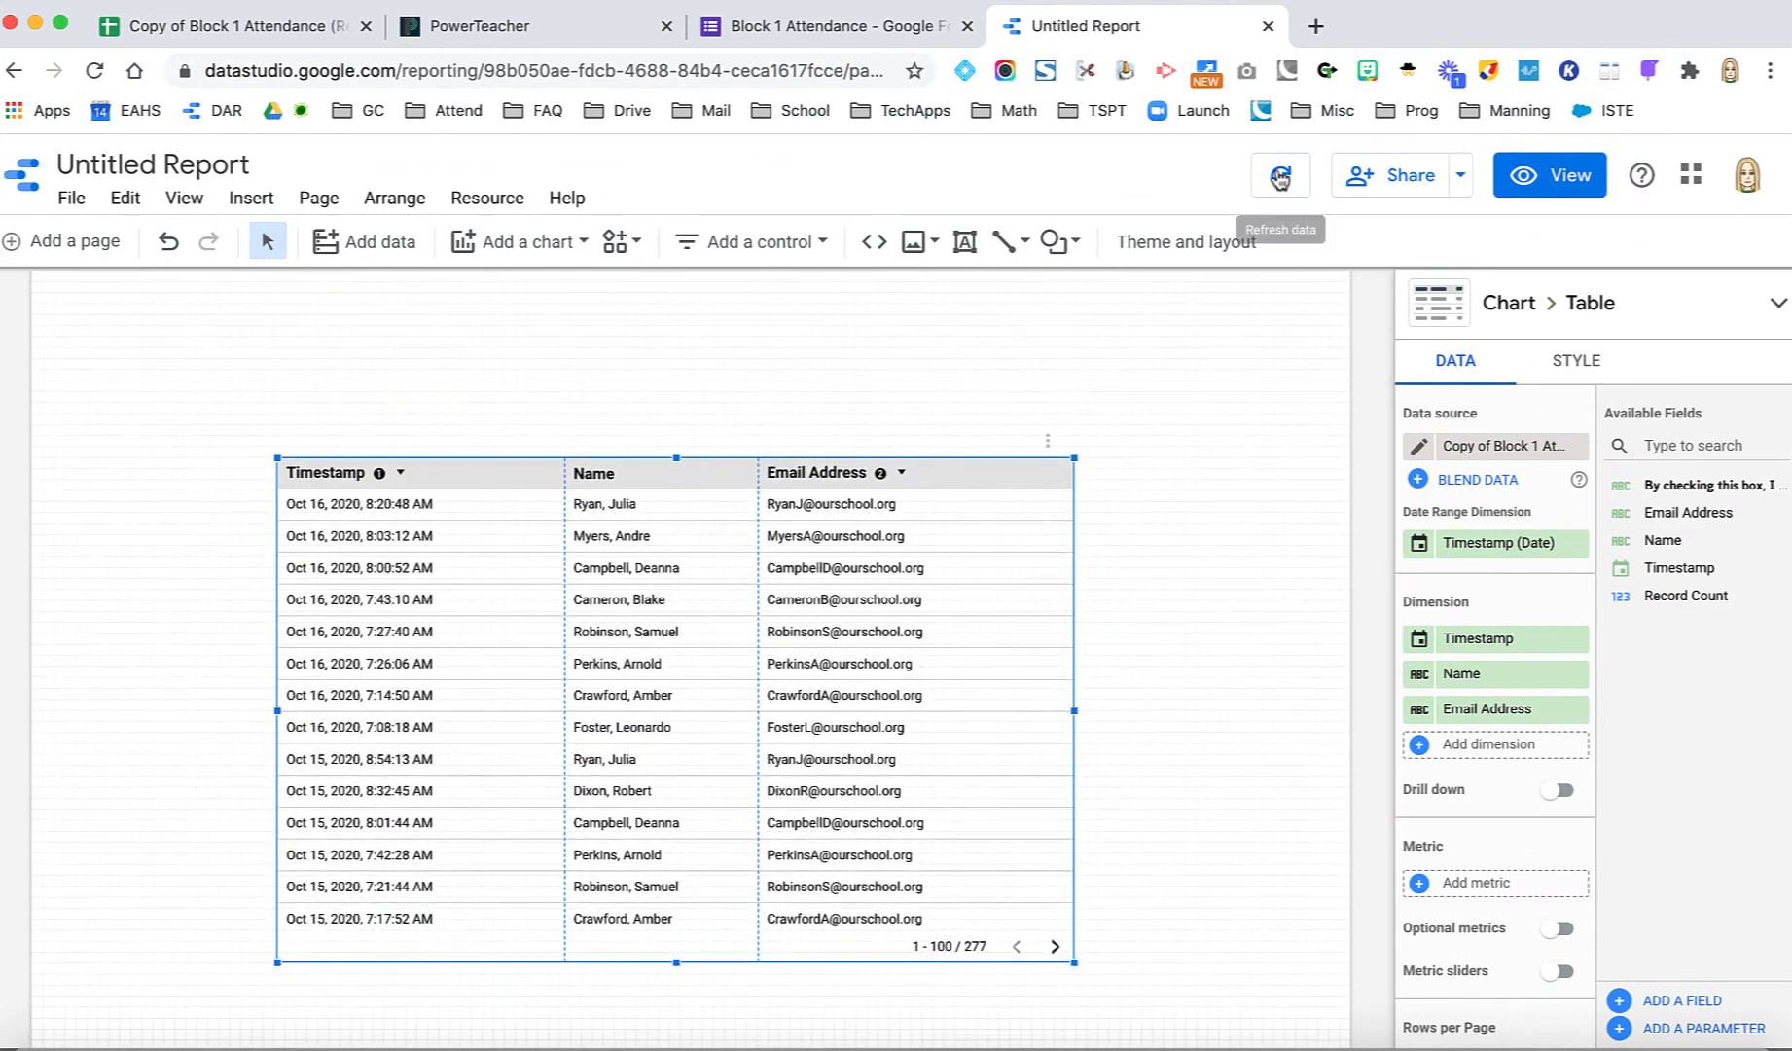
- Preview the report in view mode and toggle the Timestamp column between ascending and descending order, ending on descending
click(1556, 177)
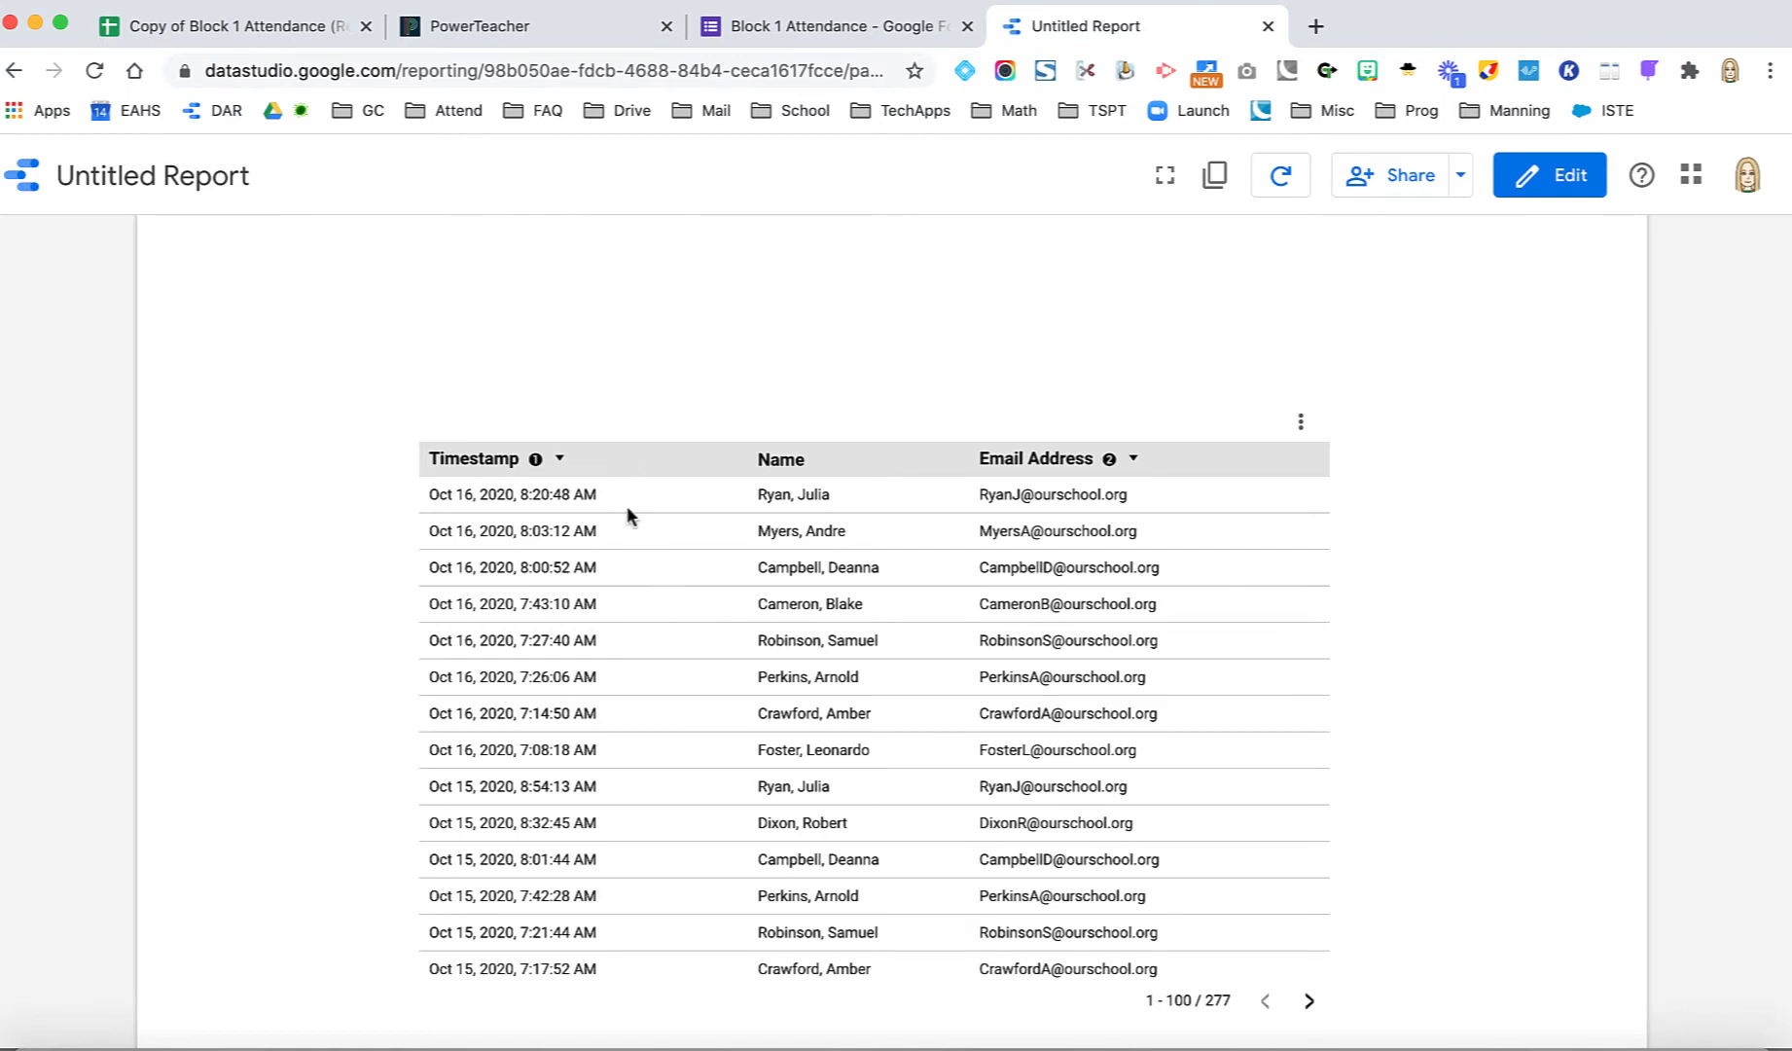
click(562, 461)
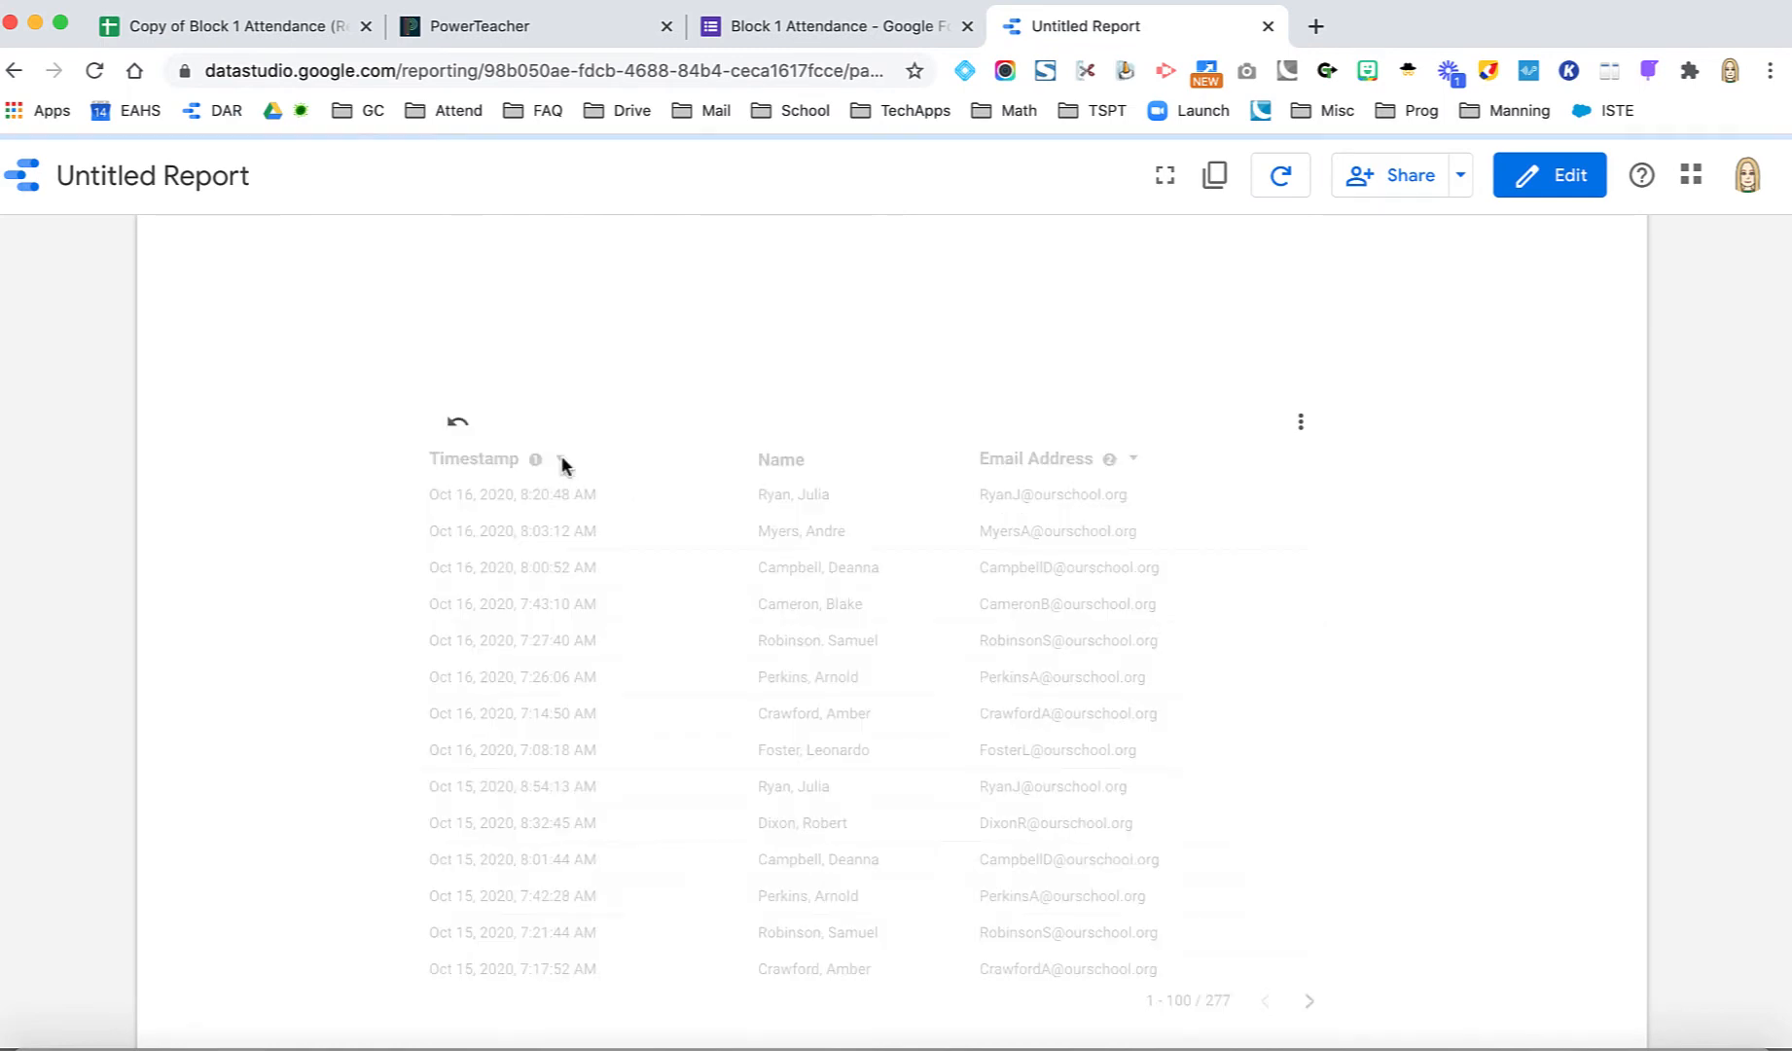
click(562, 462)
click(562, 462)
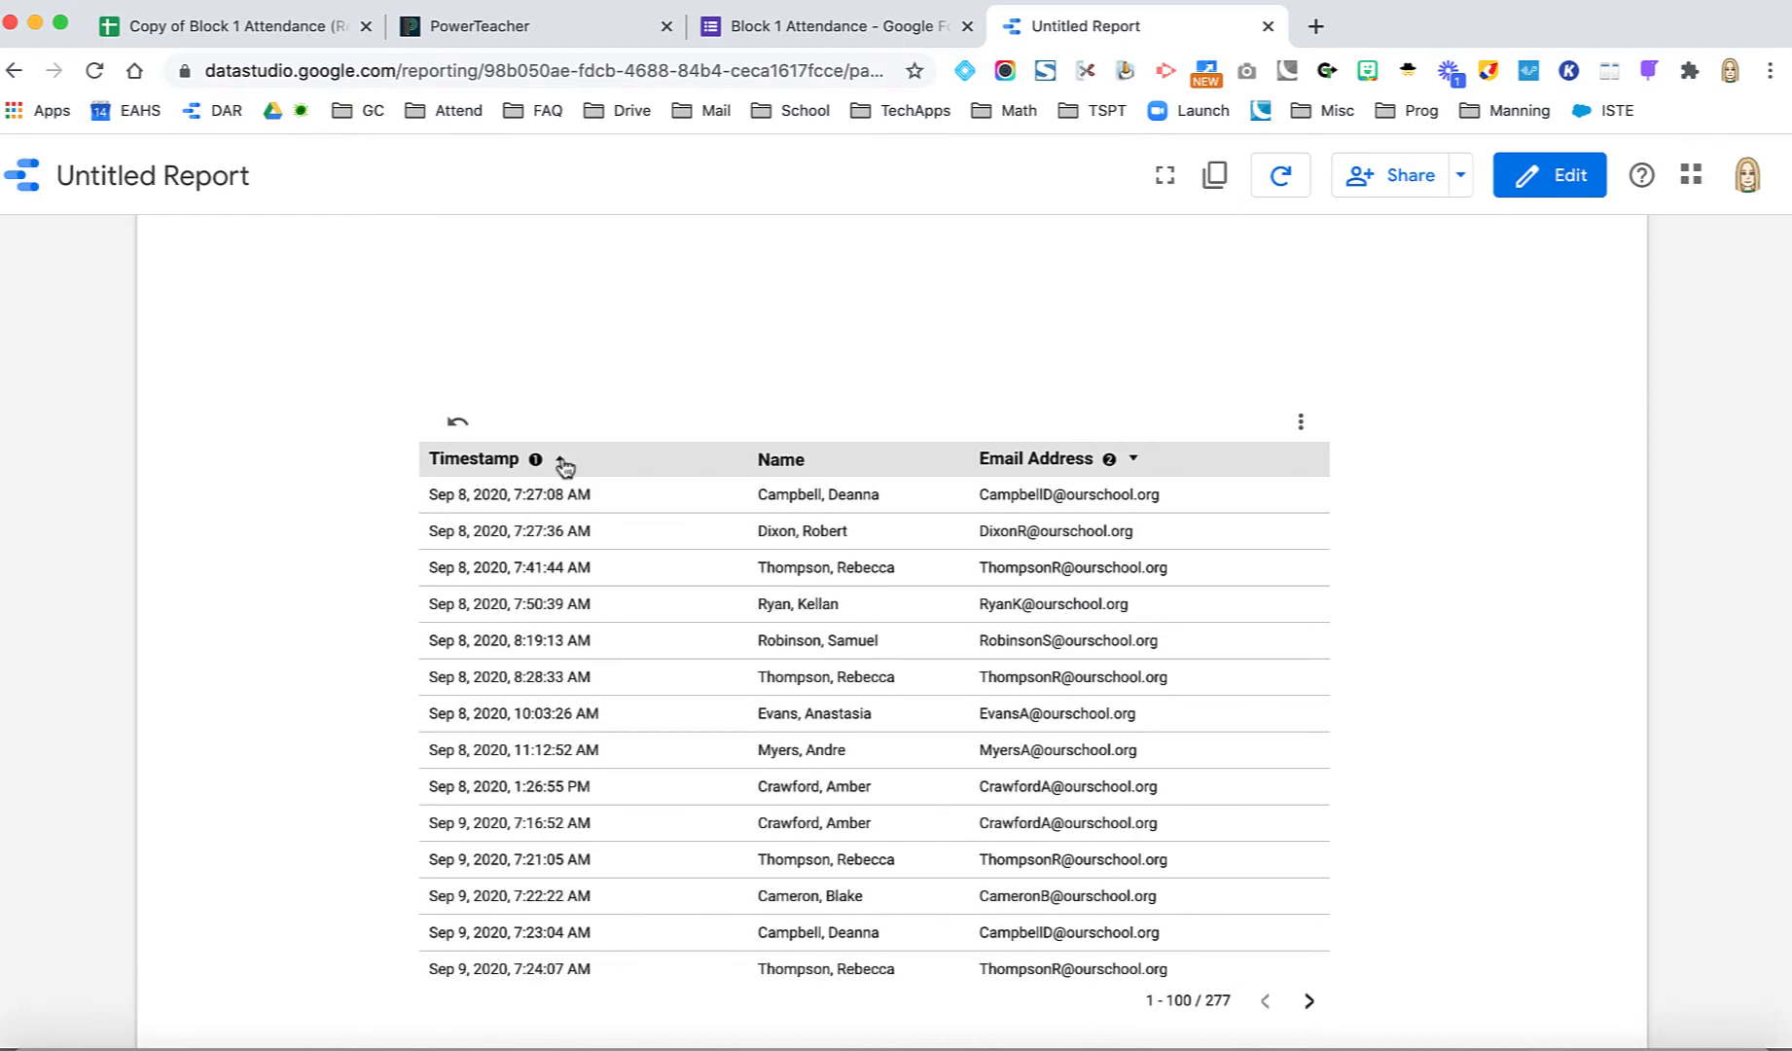
click(562, 462)
click(562, 462)
click(562, 462)
click(563, 462)
click(562, 463)
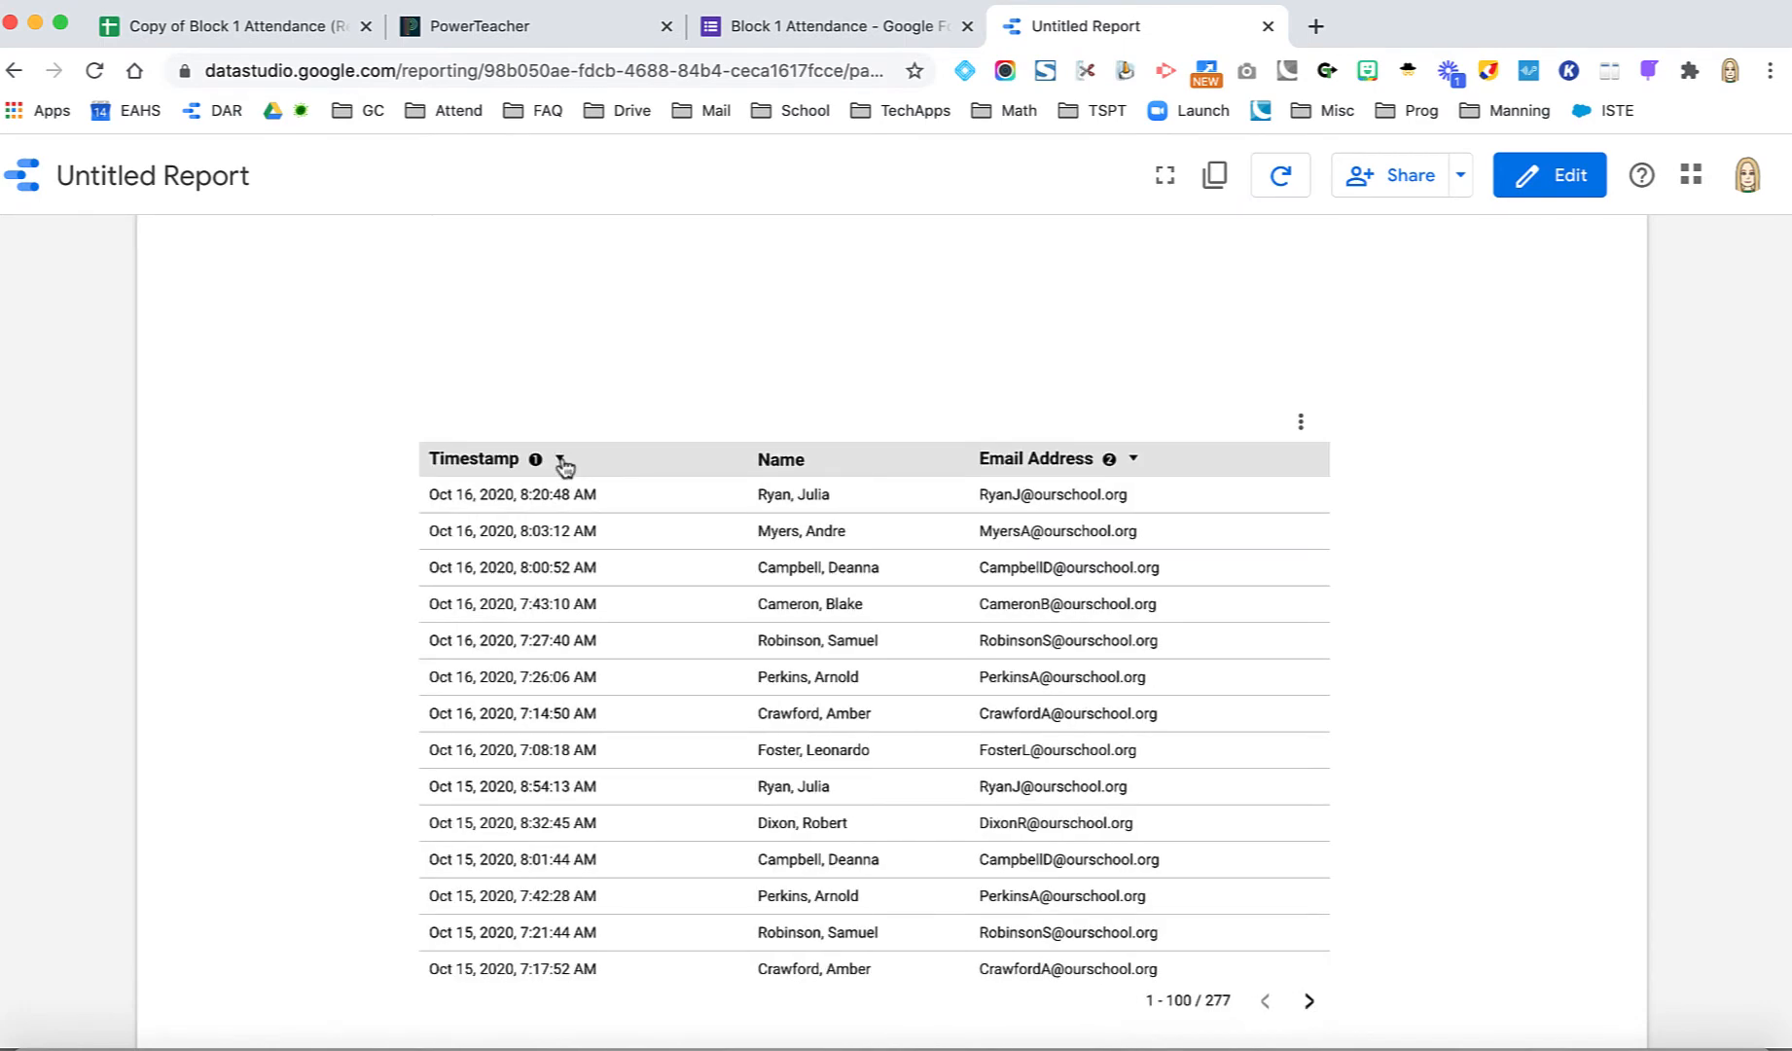
- Try reversing the table's order using the sort markers on the Timestamp and Email Address headers
click(562, 463)
click(562, 462)
click(1130, 463)
scroll(1159, 356, up, 1)
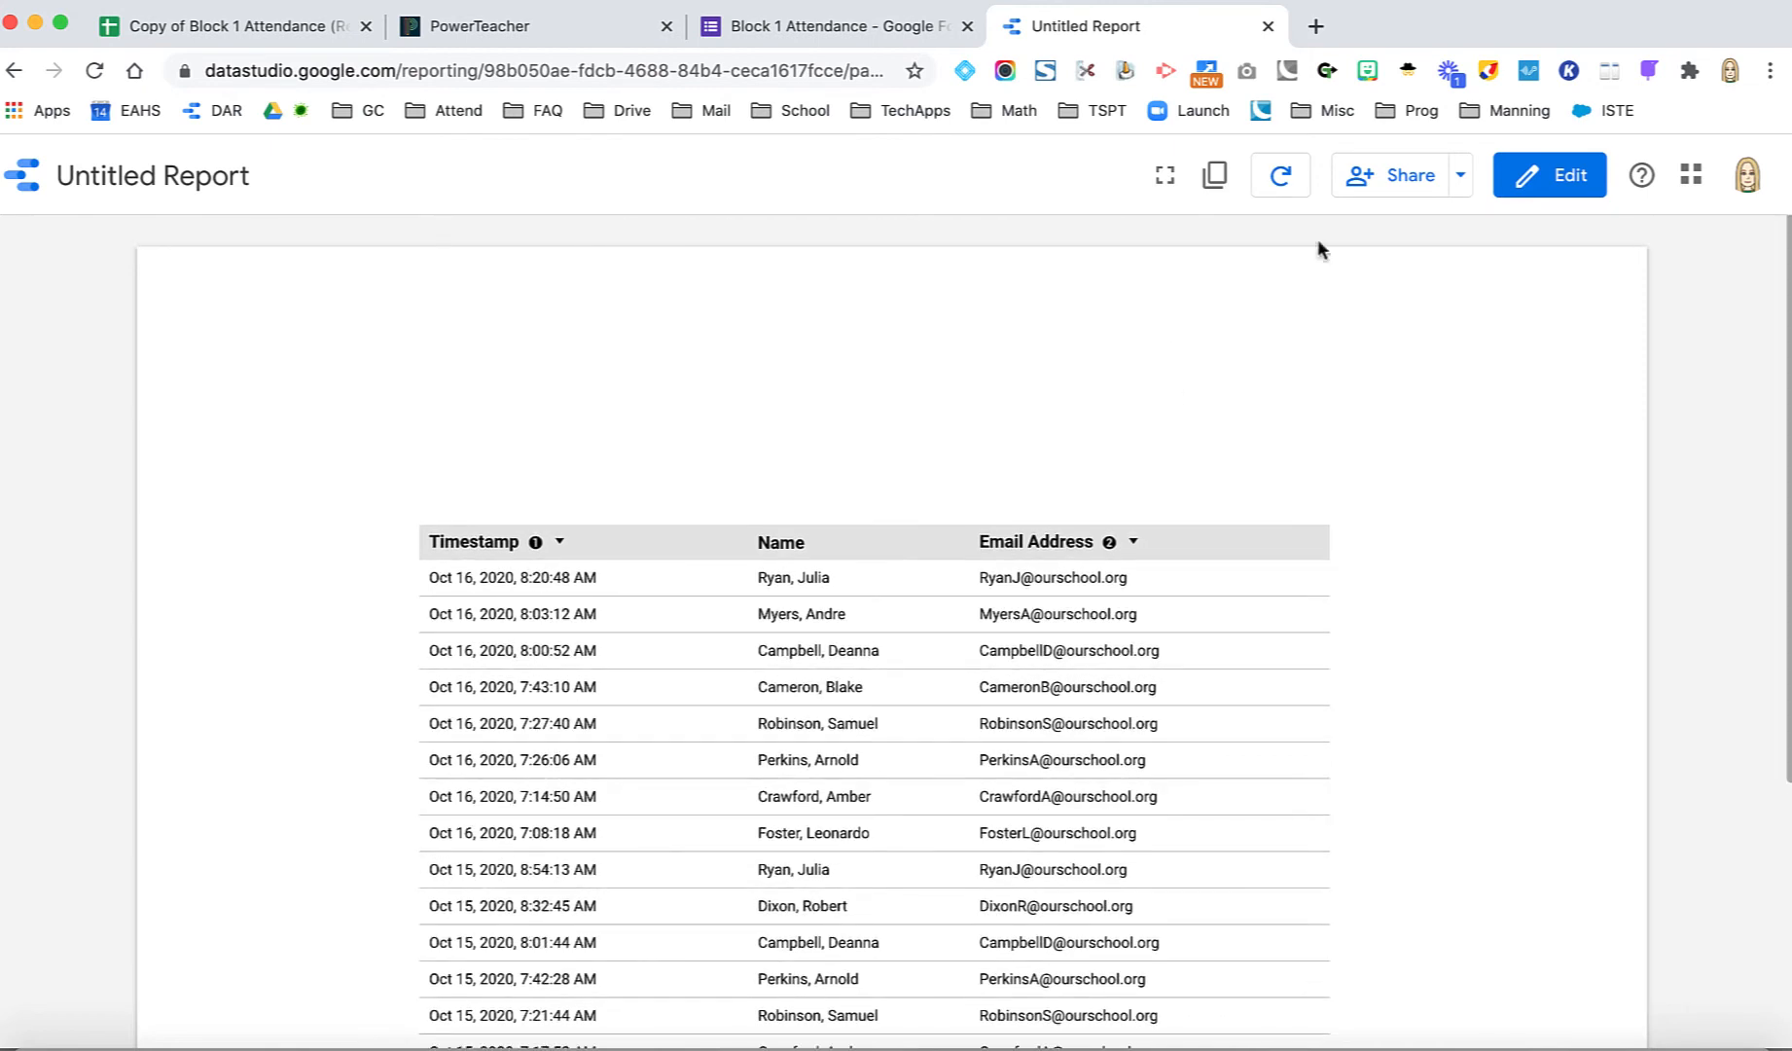
- Return to edit mode and select the table, then preview the report to look through its rows by date
click(1570, 176)
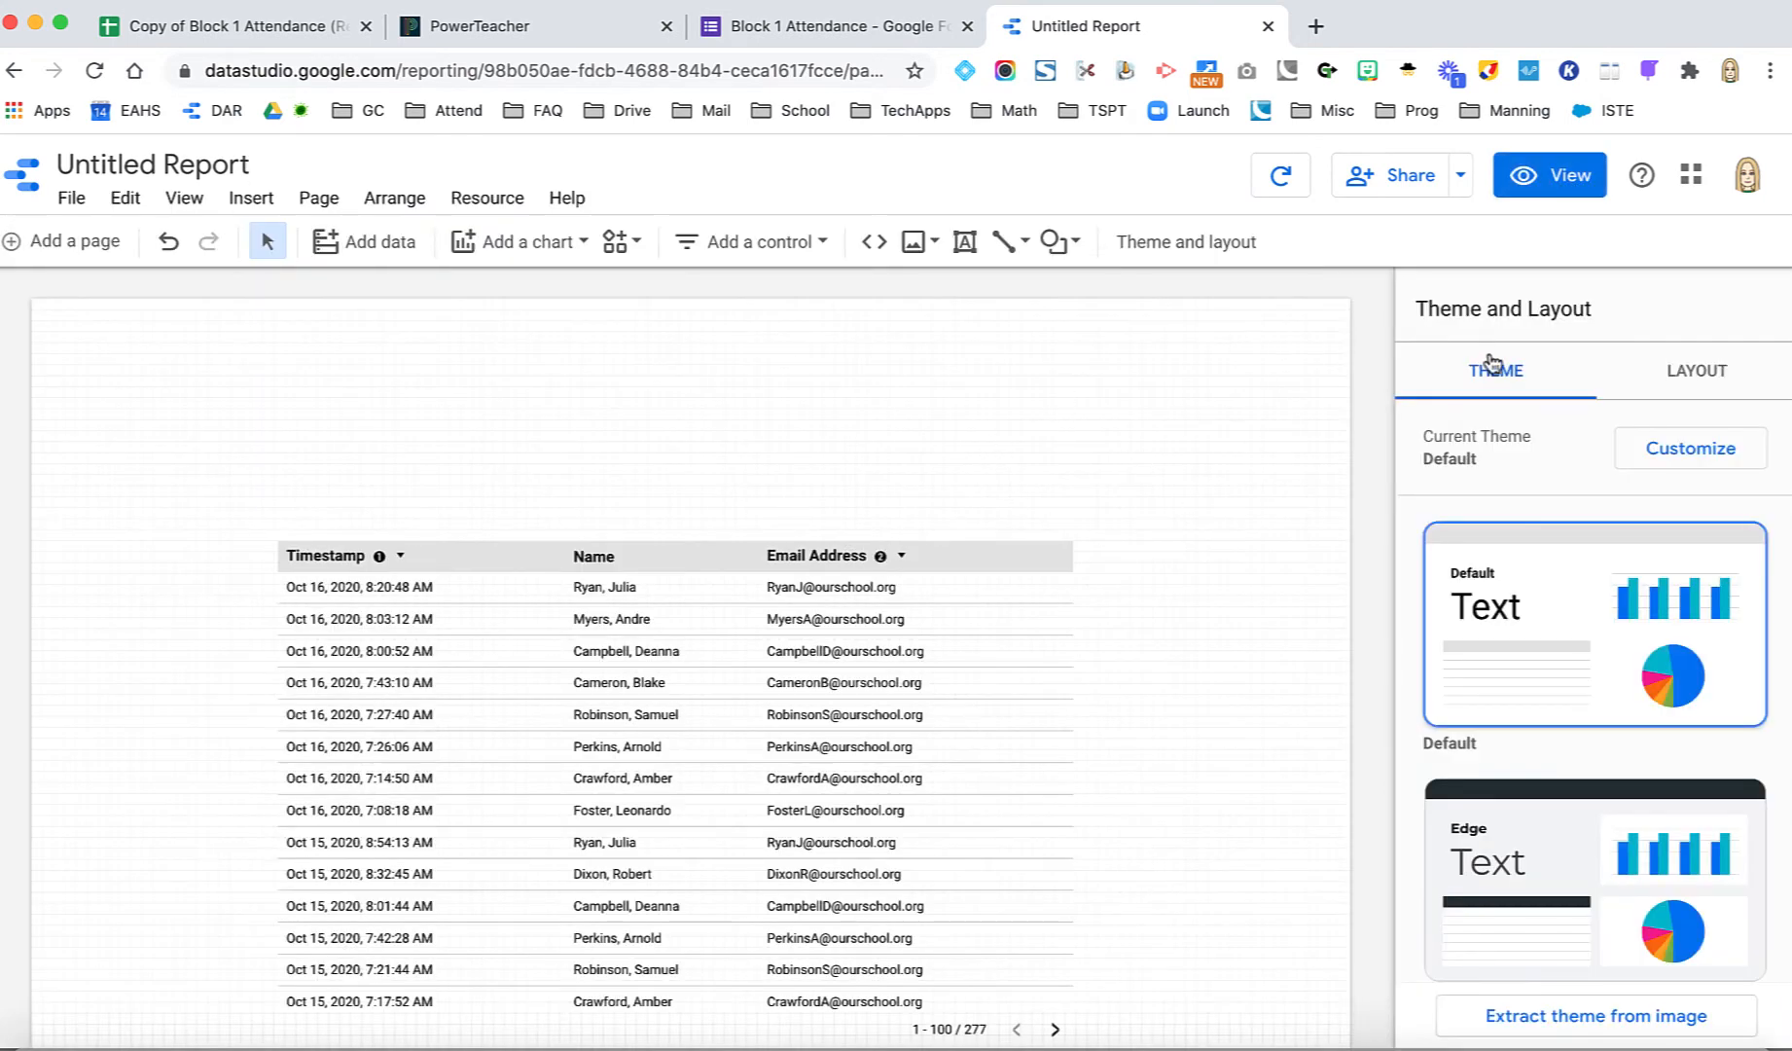
click(610, 620)
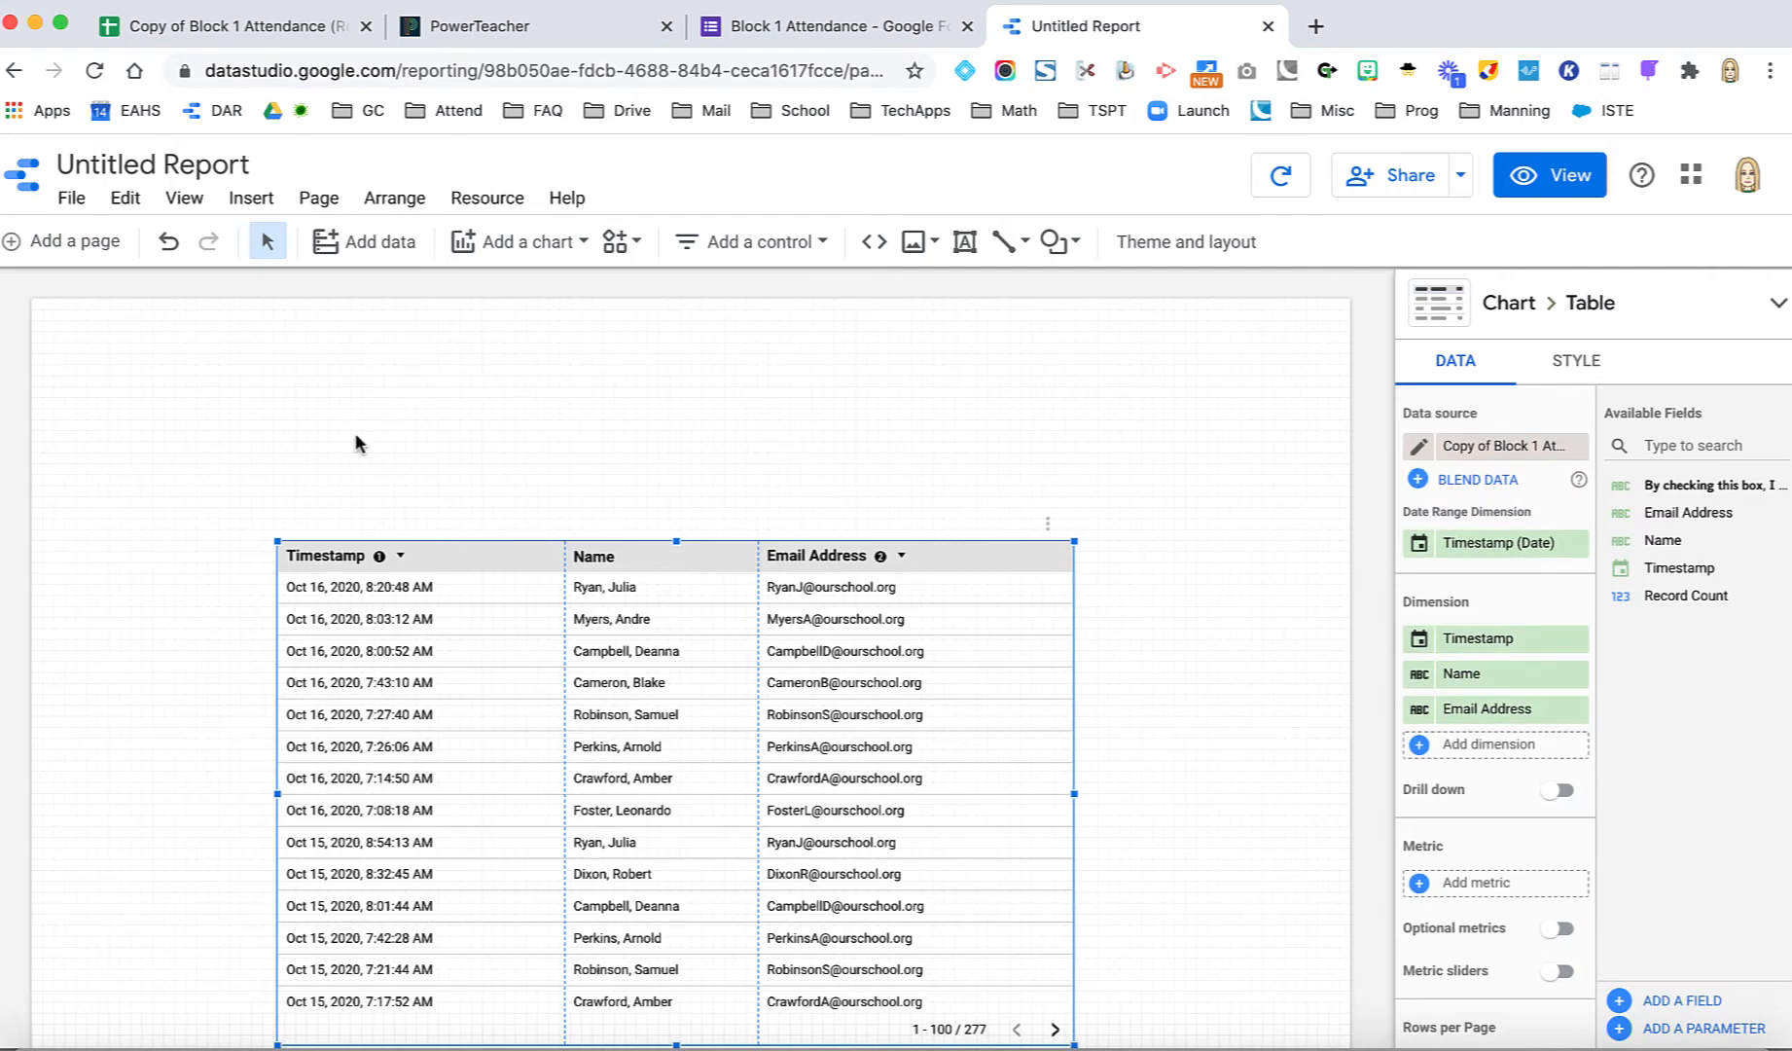
click(1504, 185)
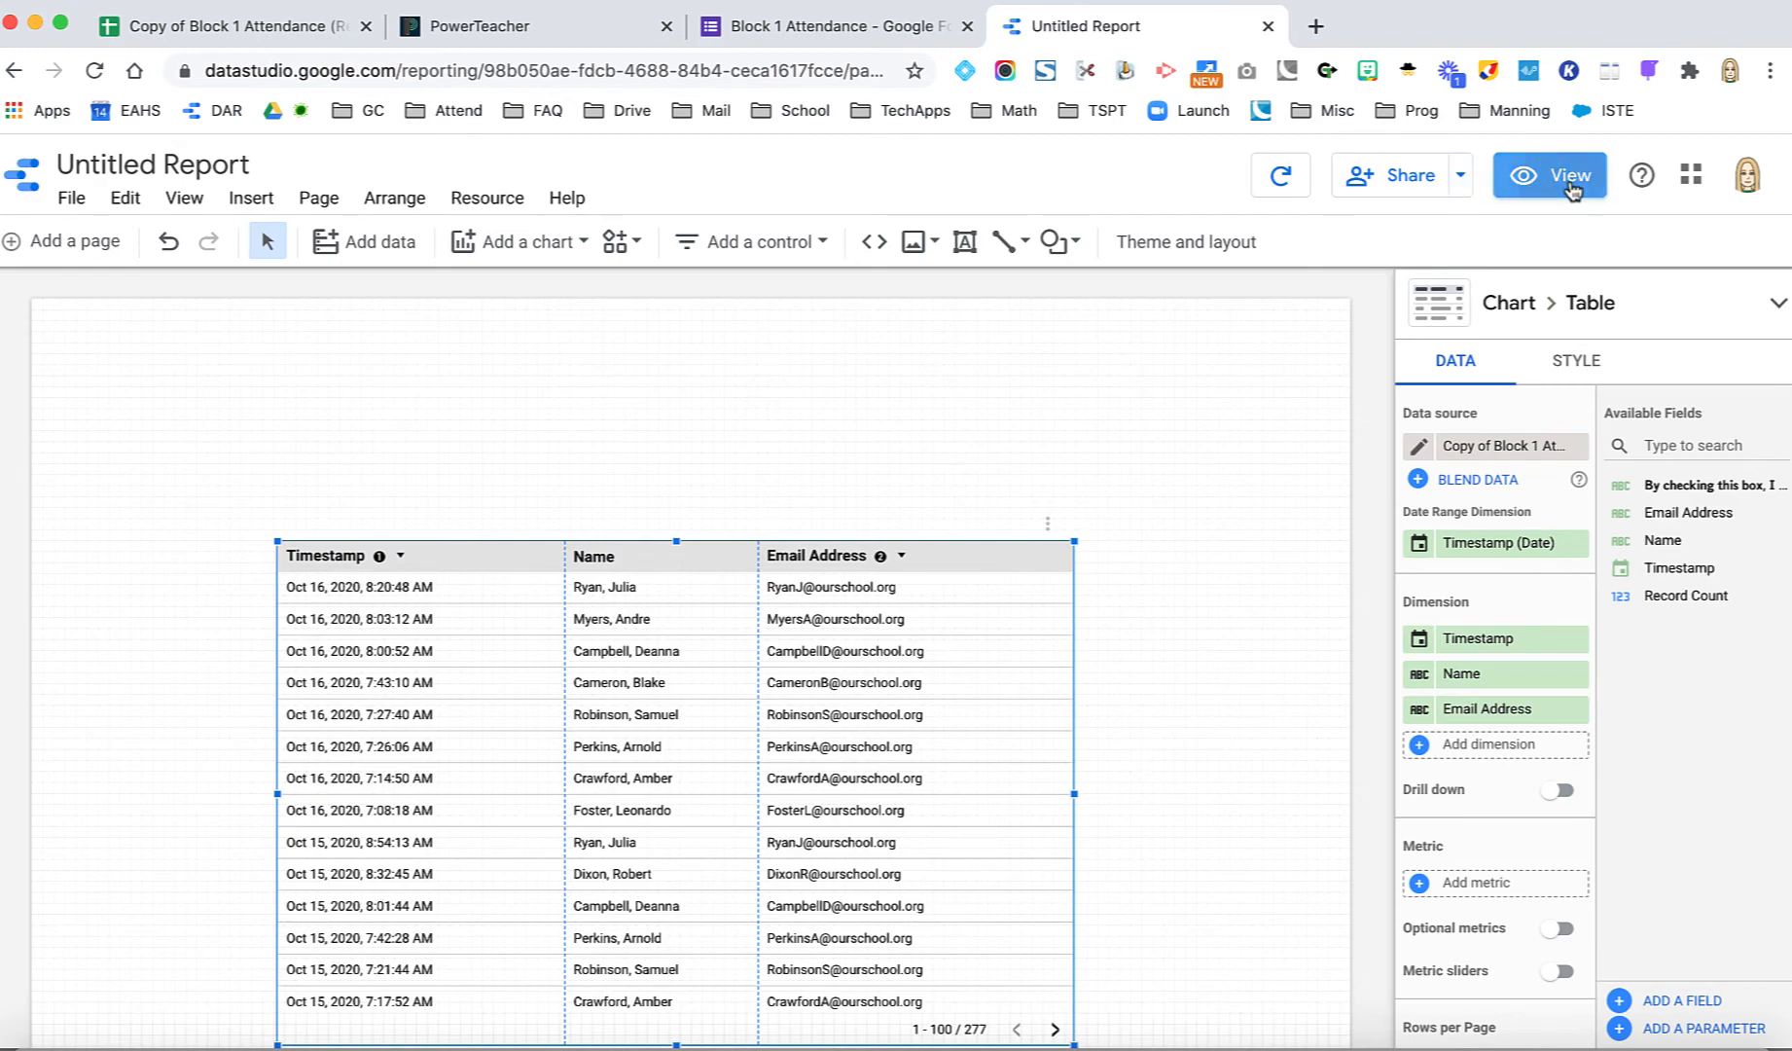
scroll(601, 650, down, 5)
scroll(600, 650, down, 10)
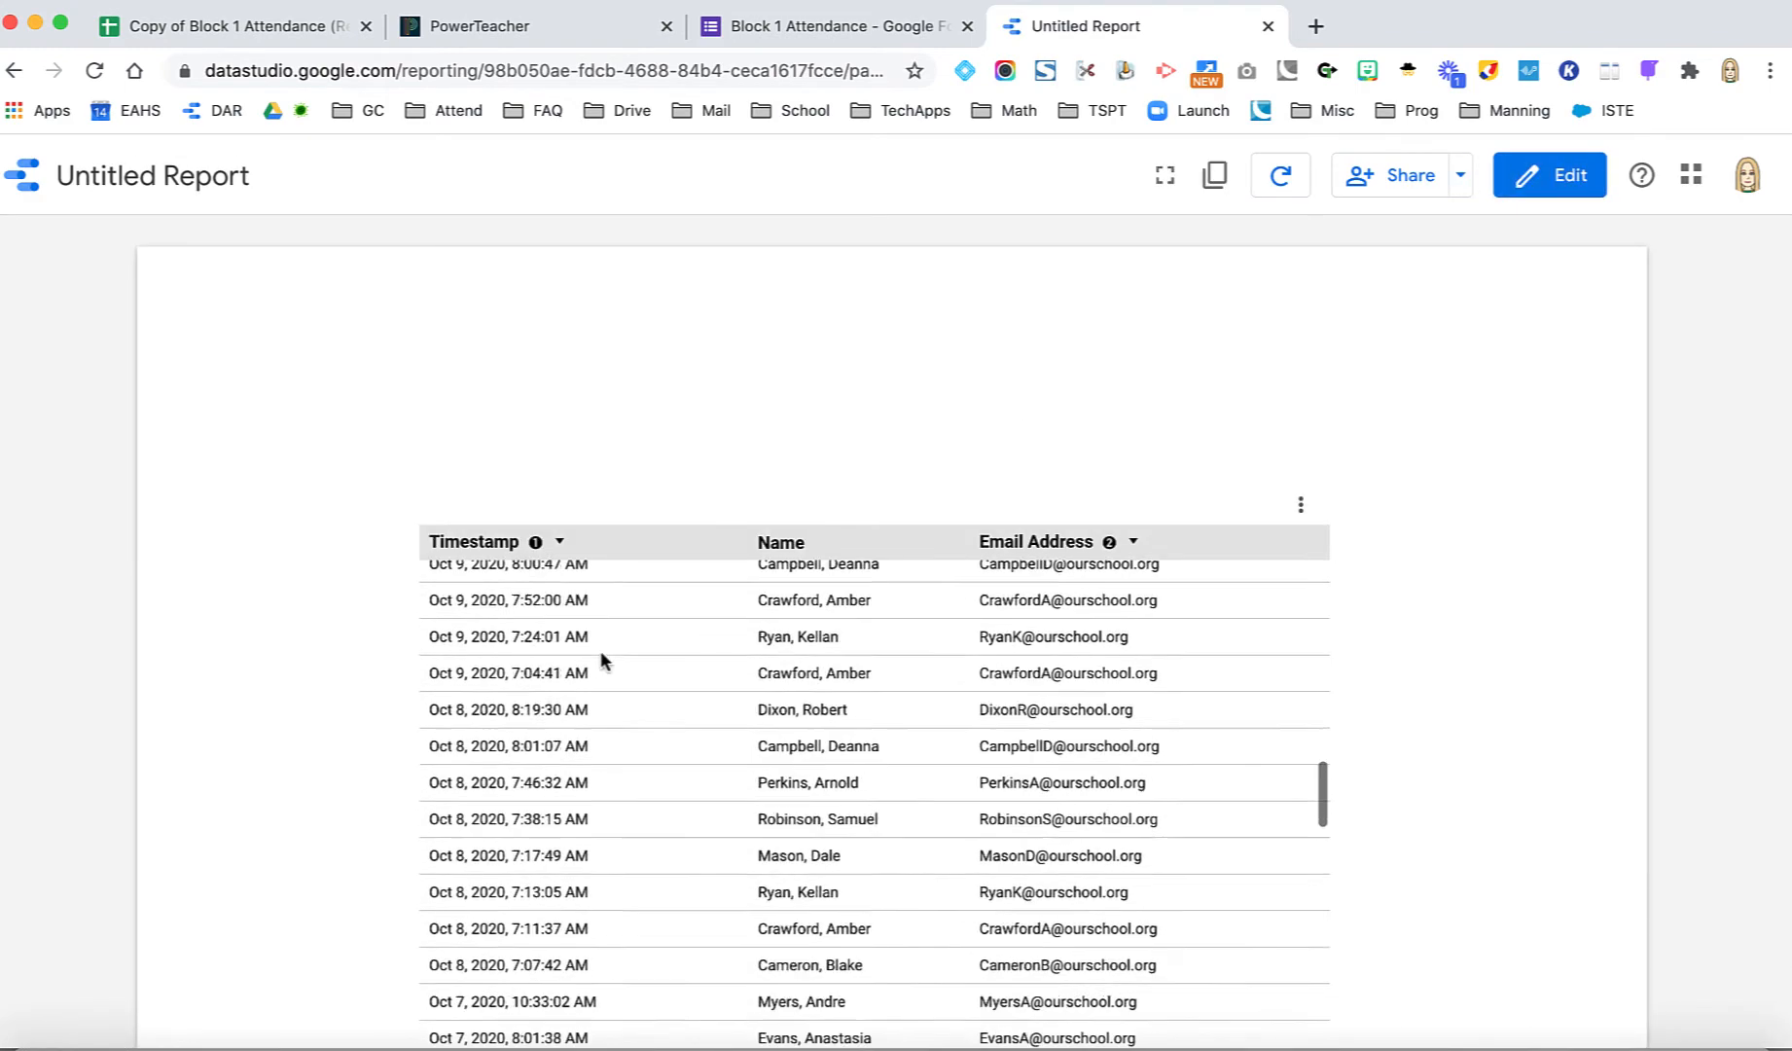
scroll(600, 650, up, 15)
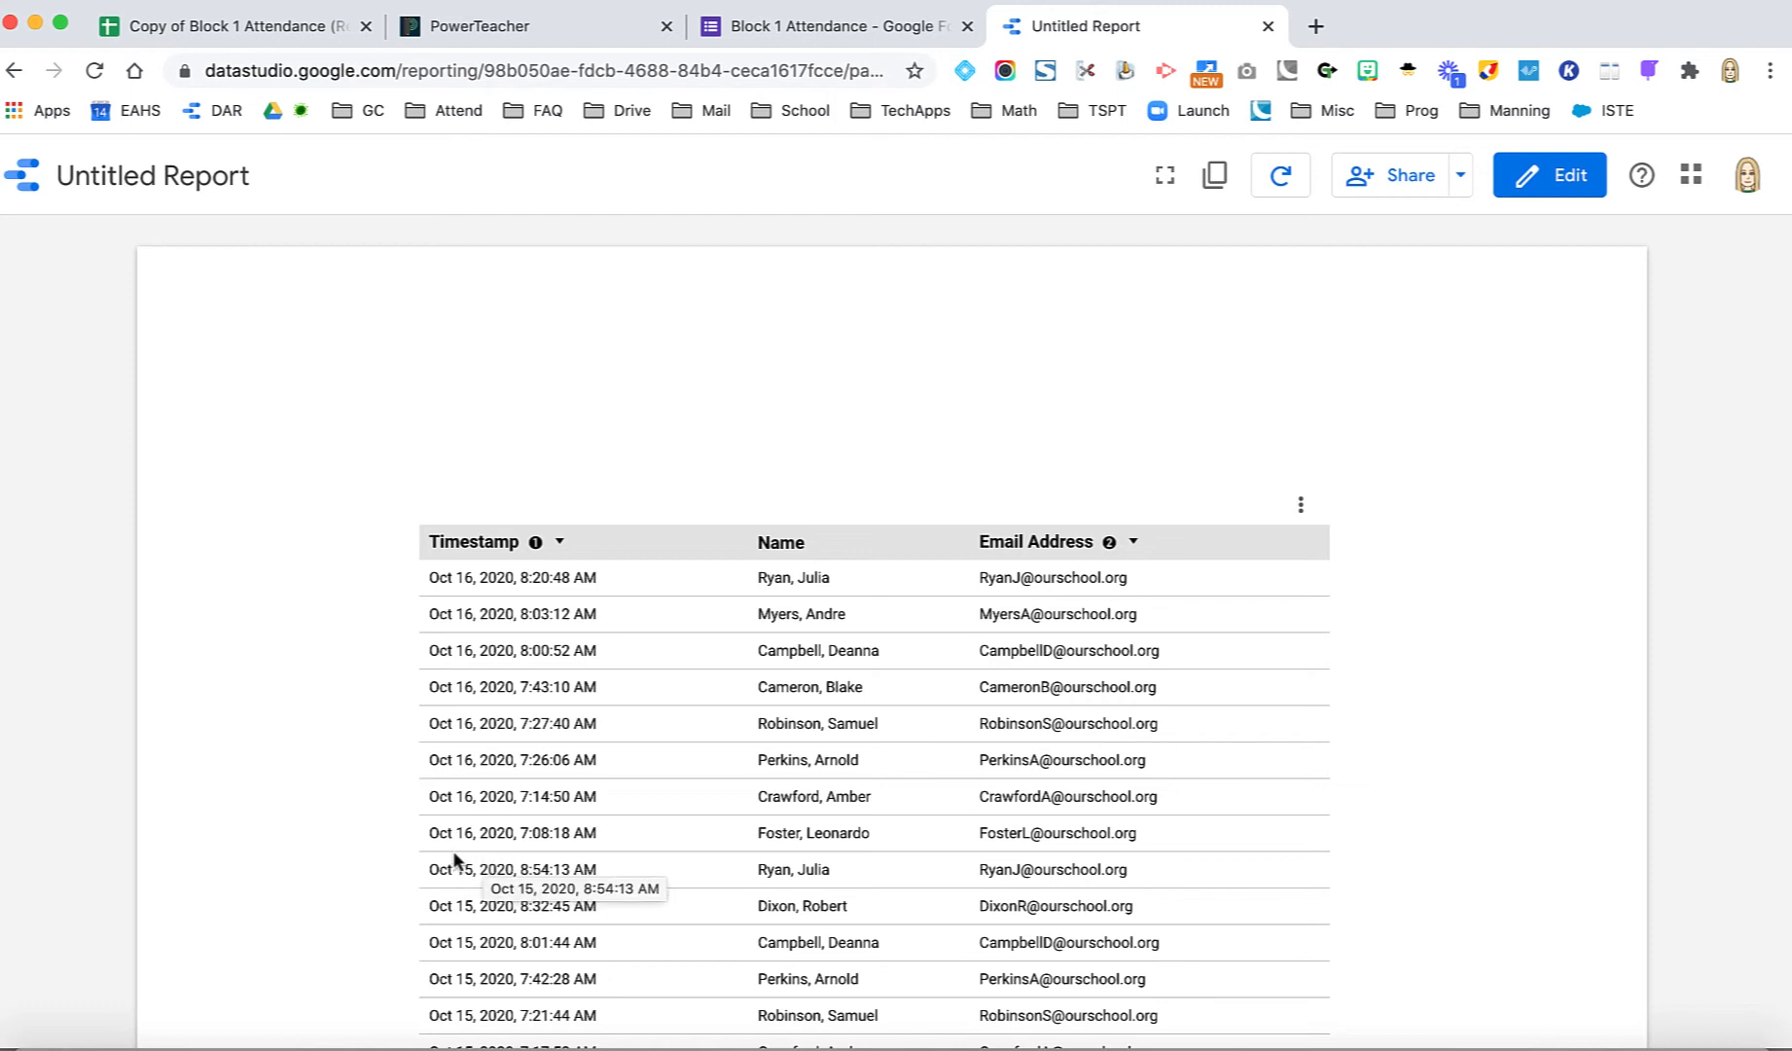
- Go back to editing and insert a drop-down list control above the table, aligned with its Timestamp column
click(1578, 183)
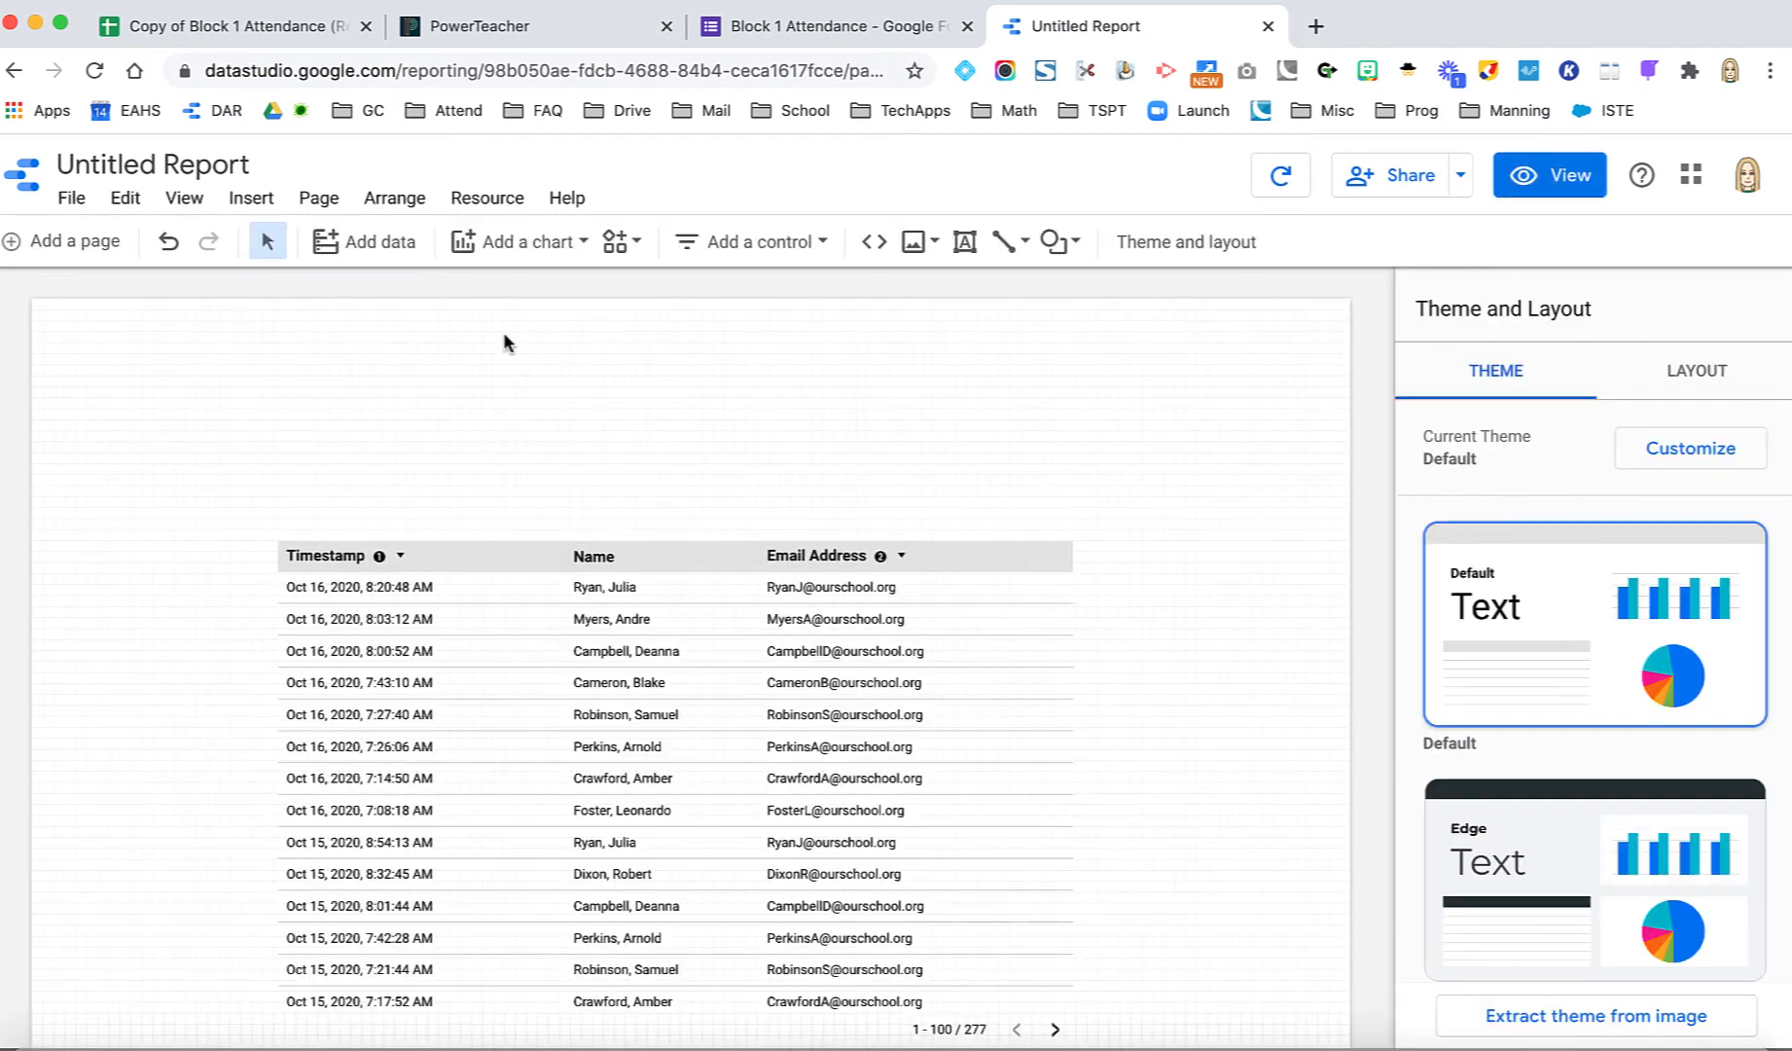
click(263, 201)
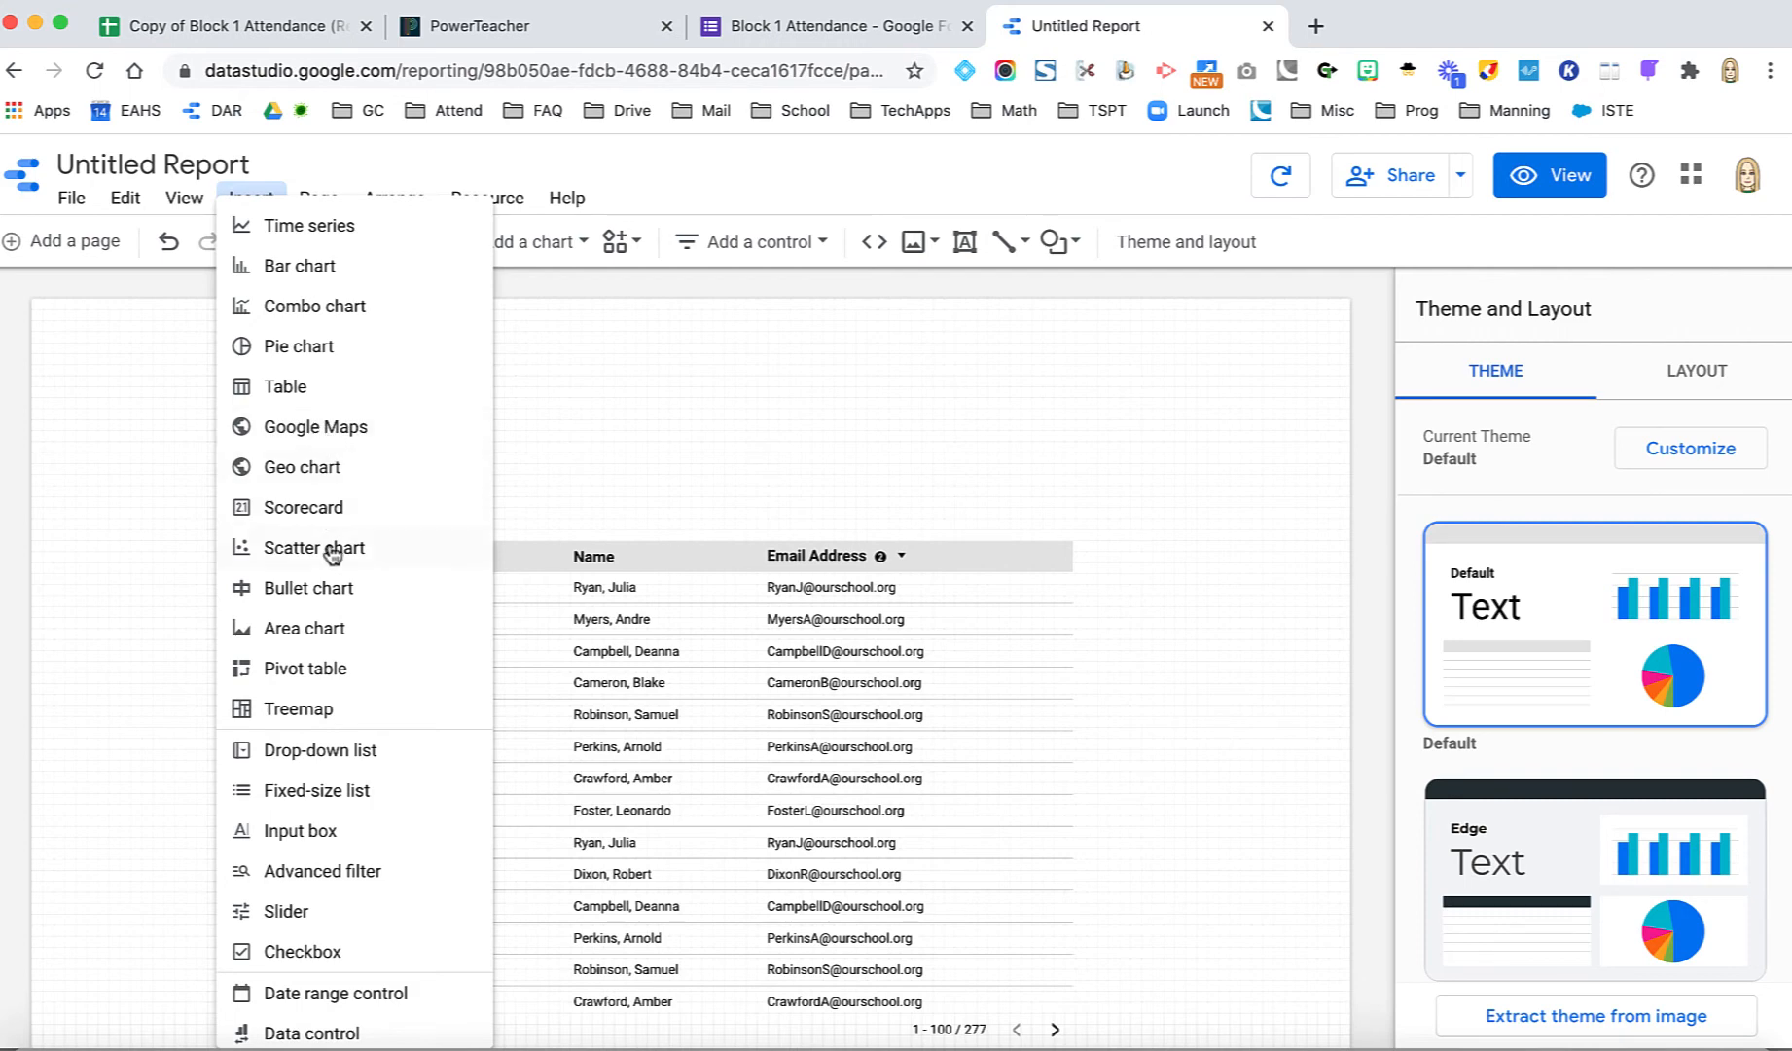
click(295, 756)
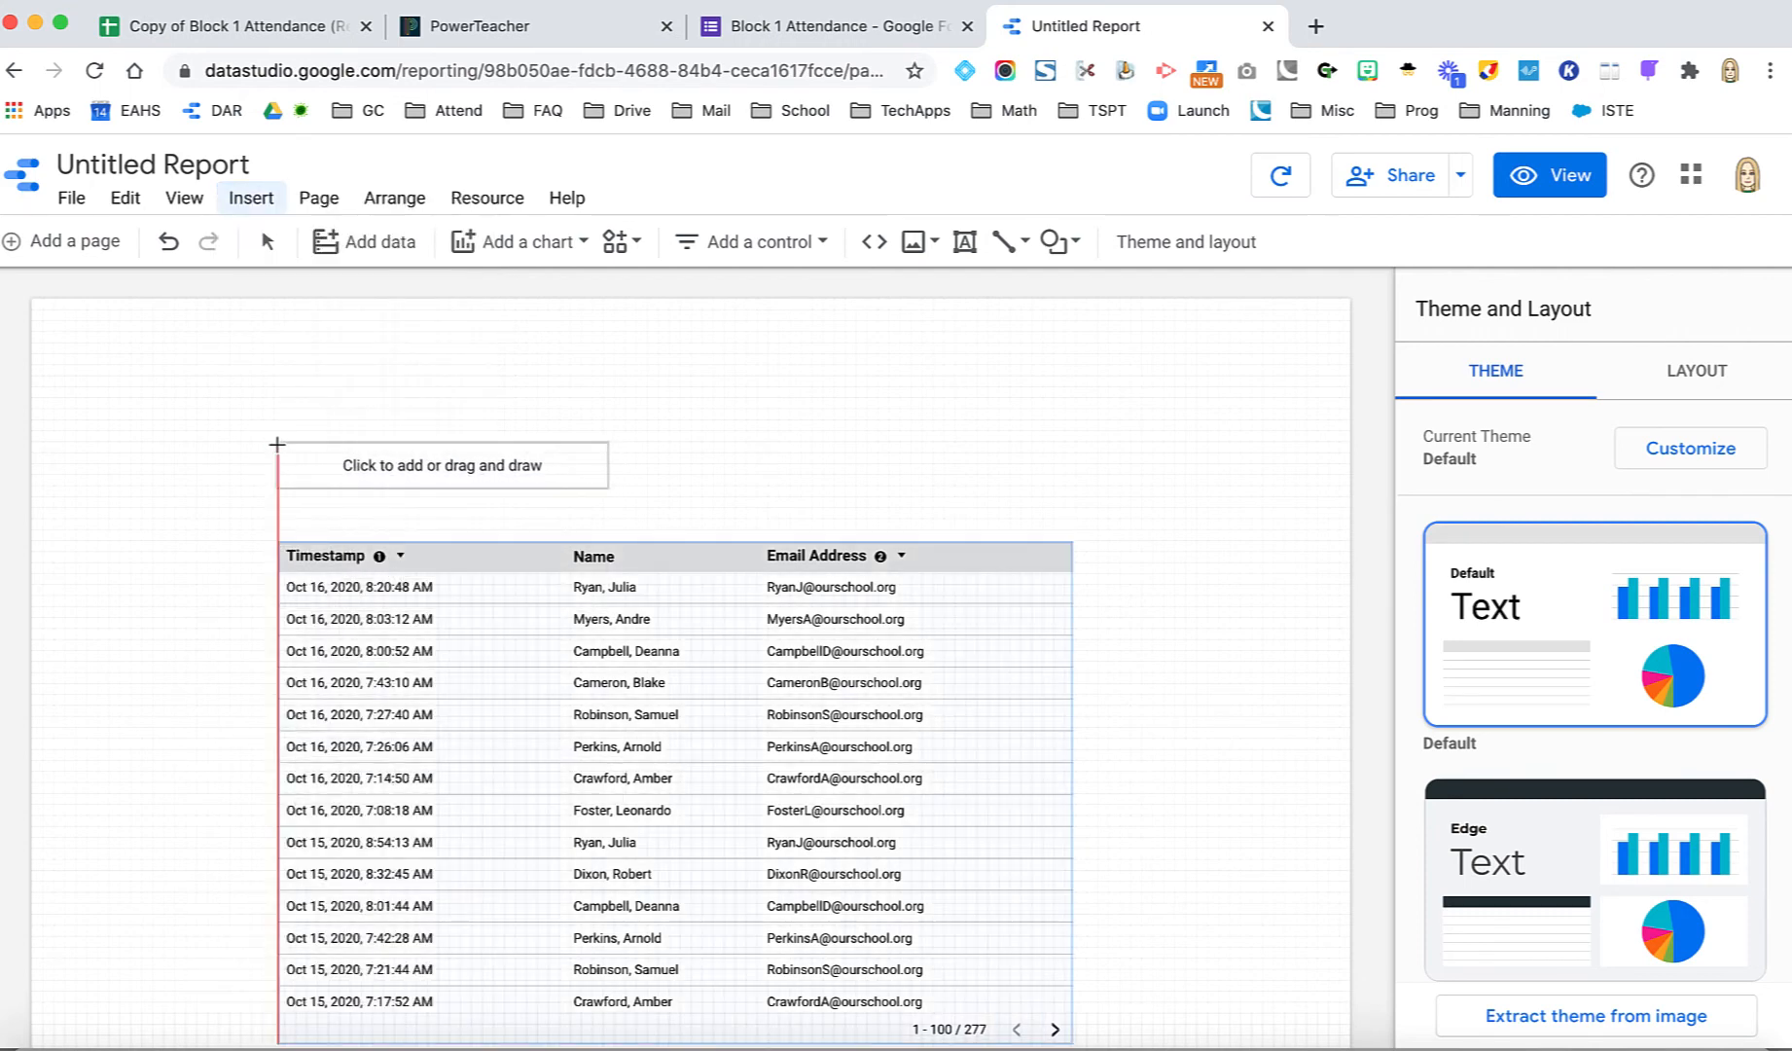
click(277, 443)
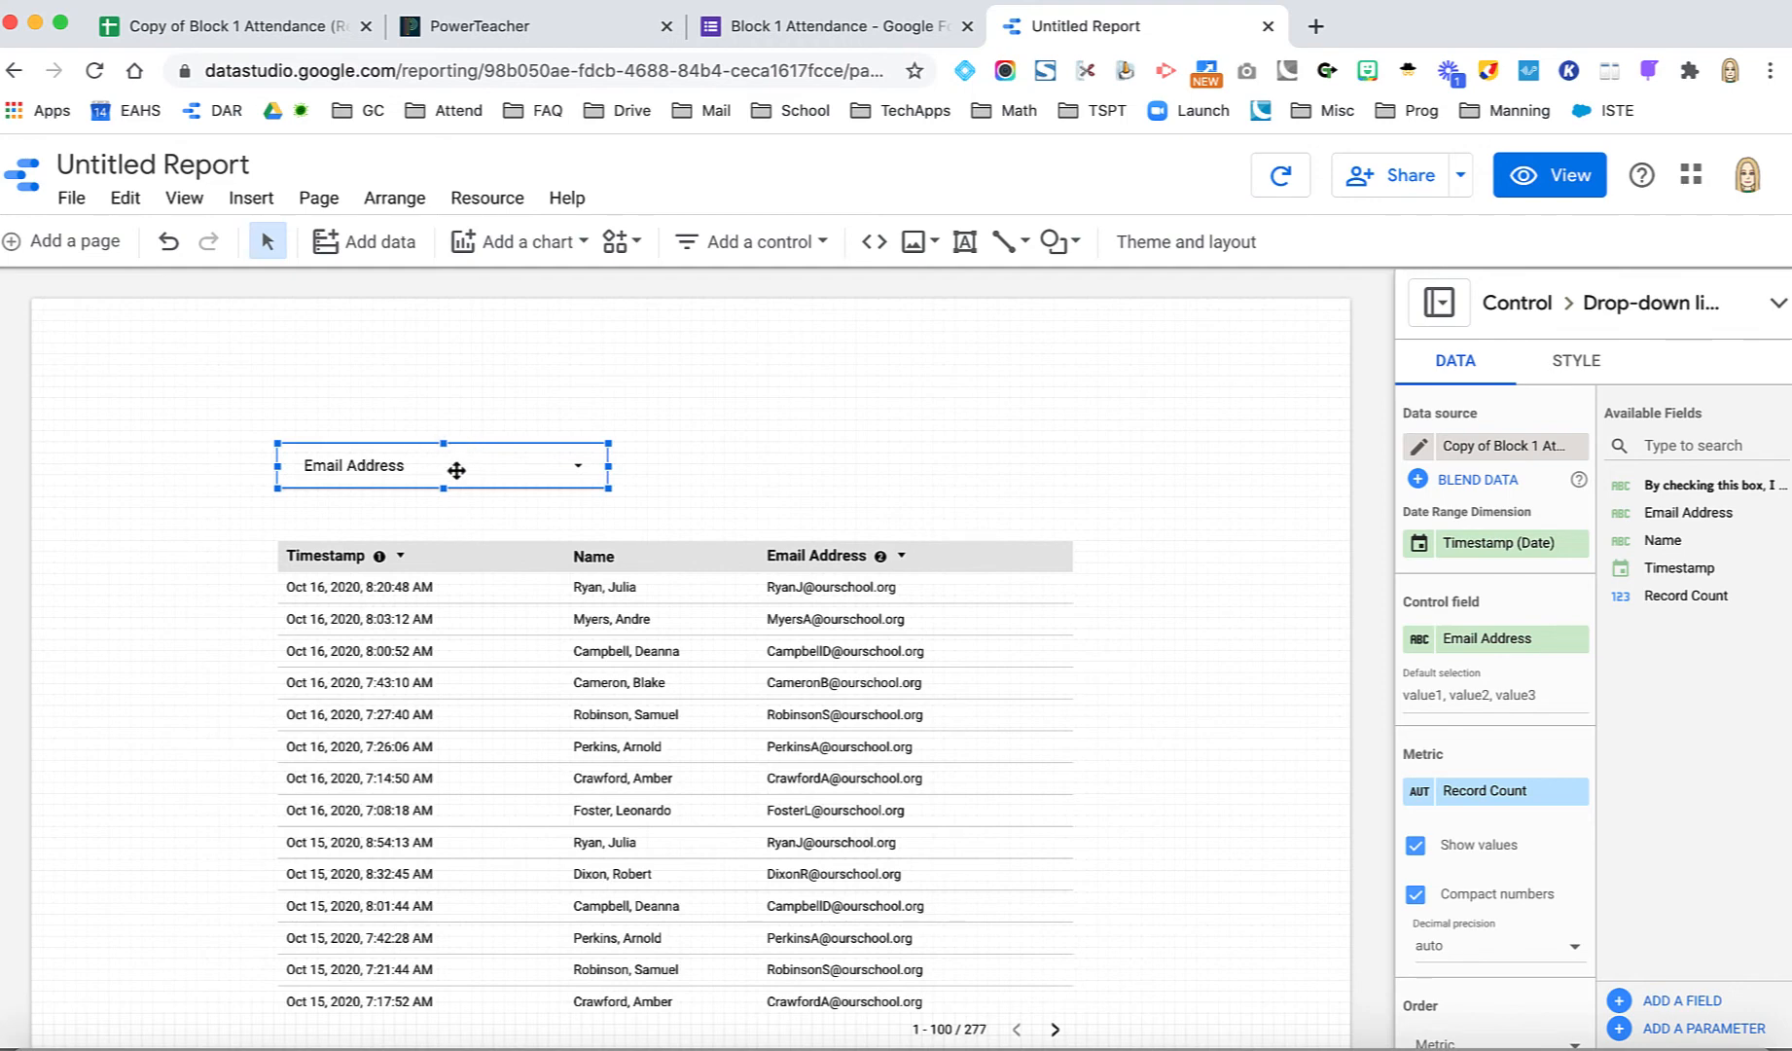
- Add a second drop-down list control beside the Email Address drop-down
click(793, 243)
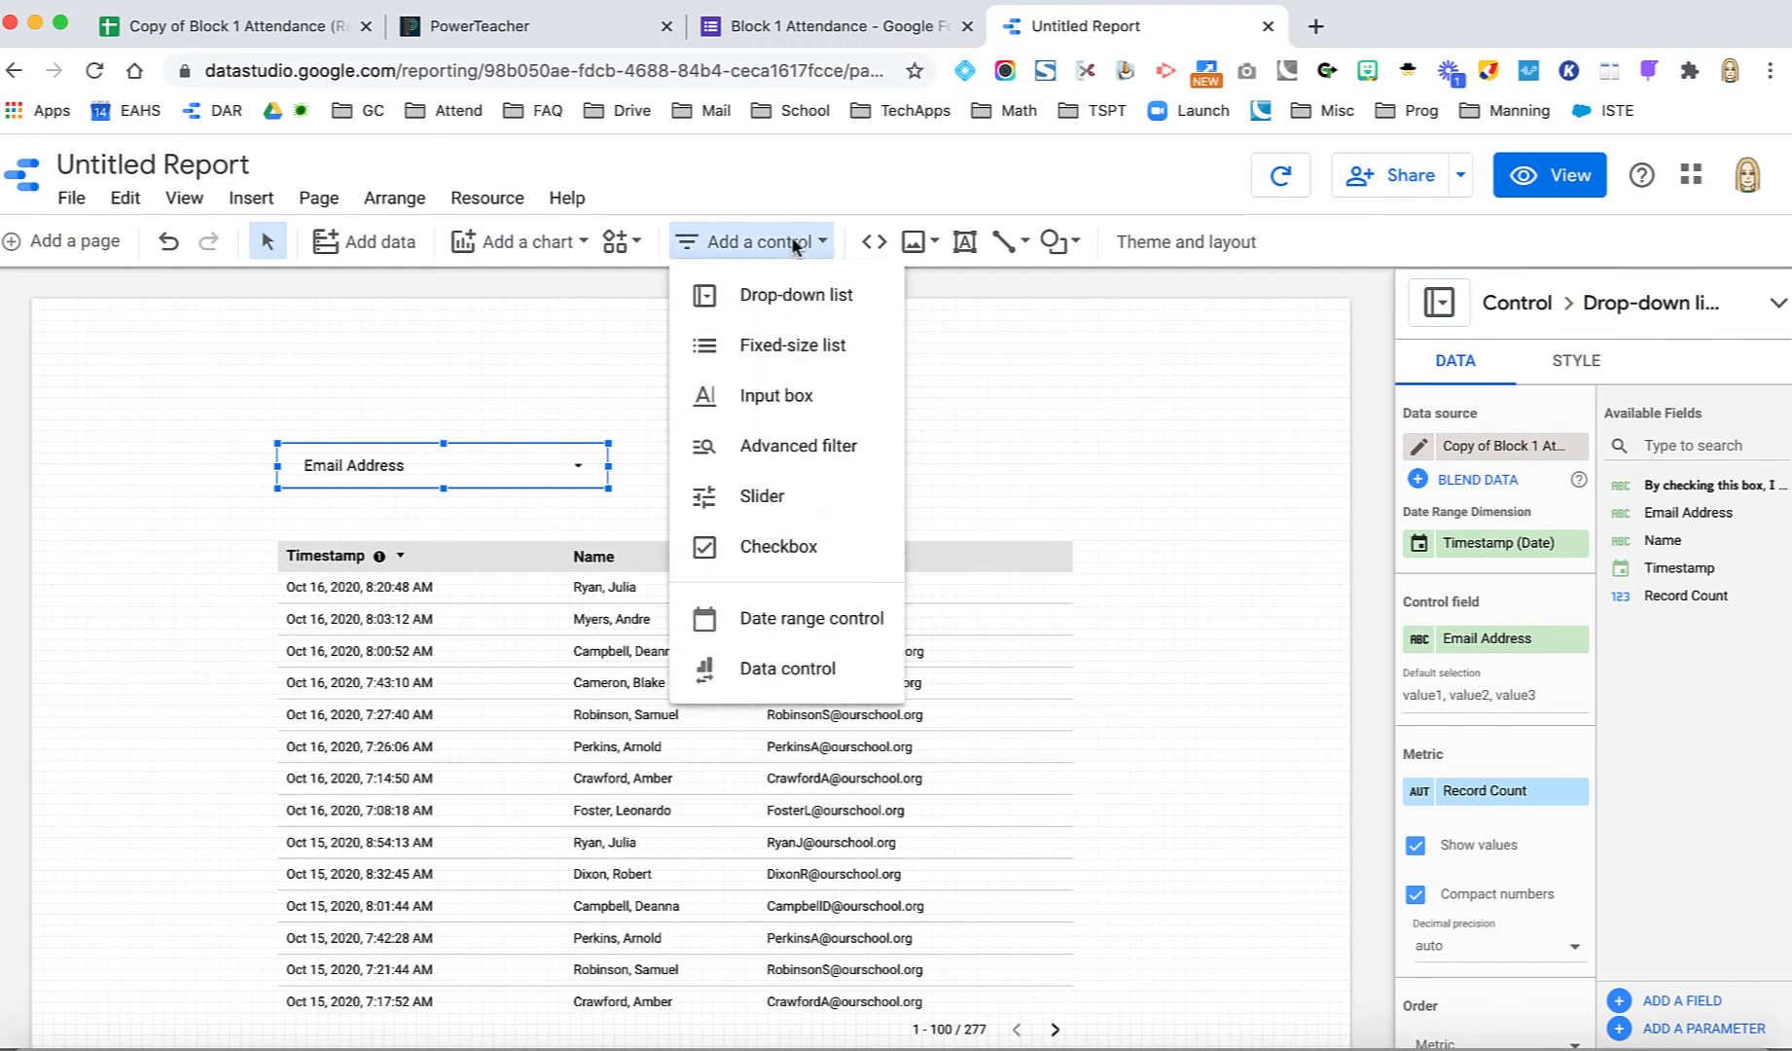
click(775, 294)
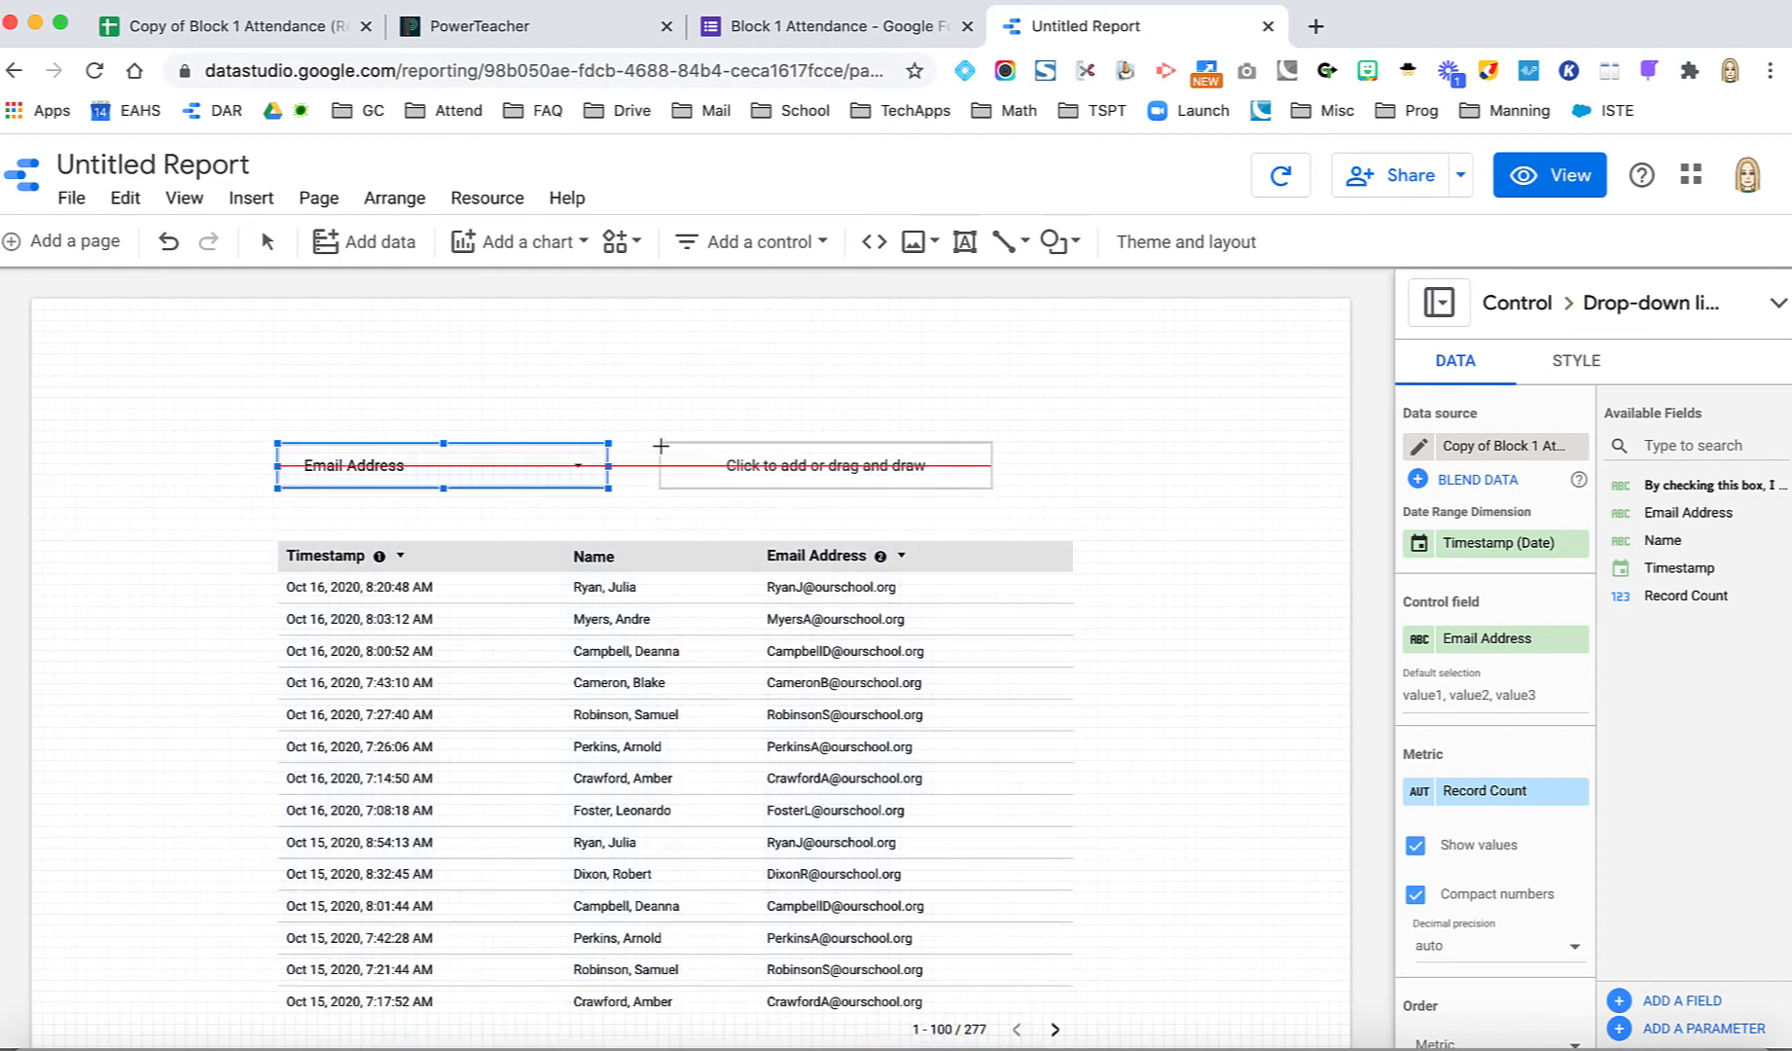
click(648, 446)
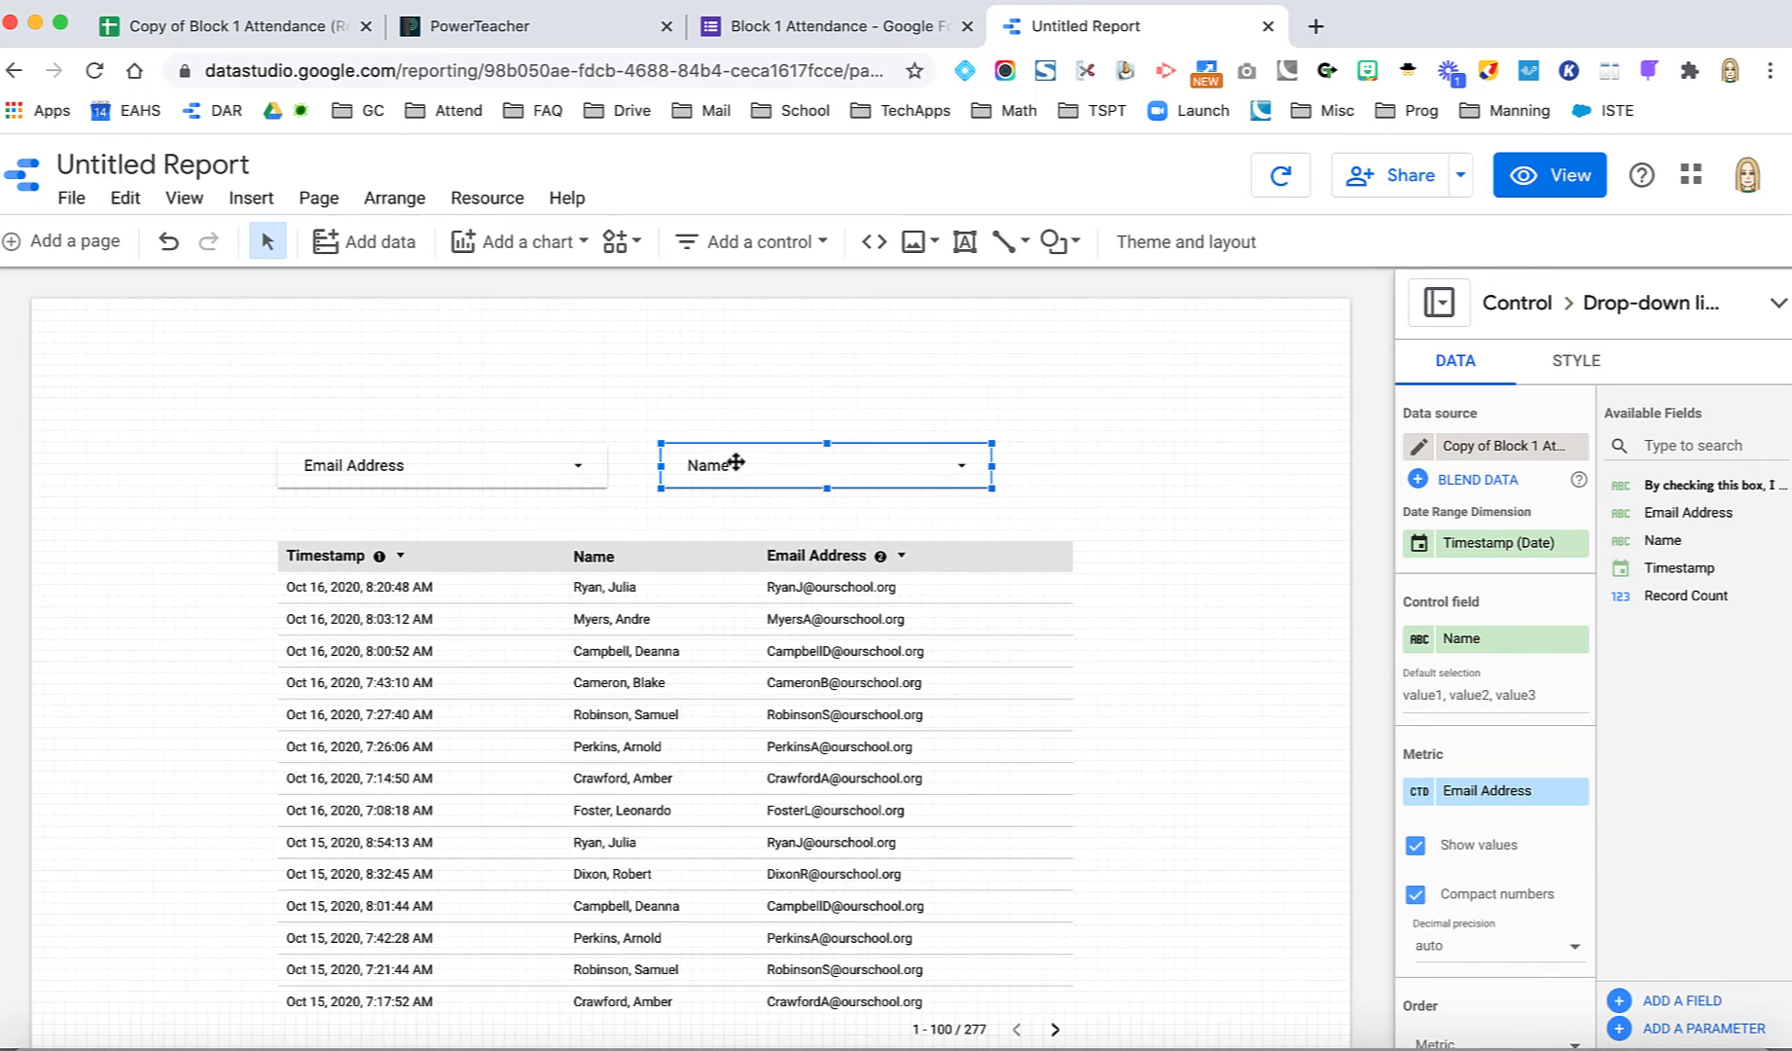
- Compare the settings of the Email Address and Name drop-downs, and delete the Name drop-down
click(507, 474)
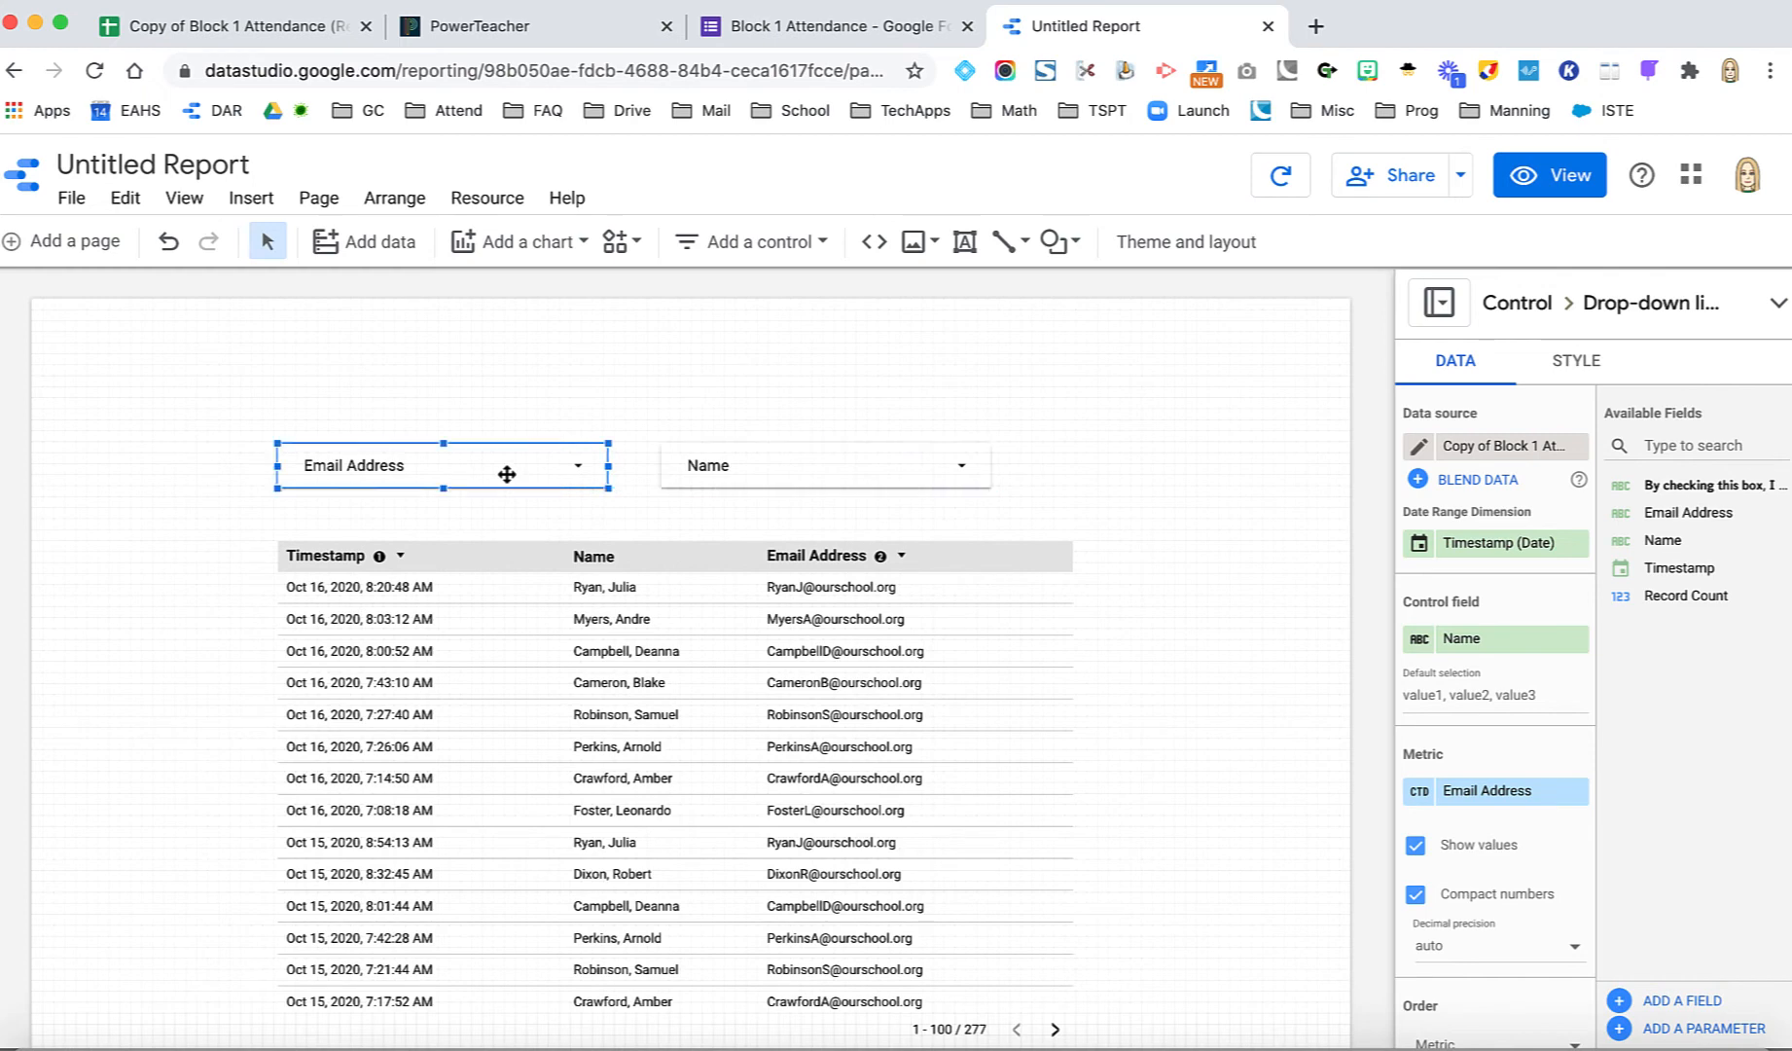
click(704, 464)
click(510, 467)
click(748, 472)
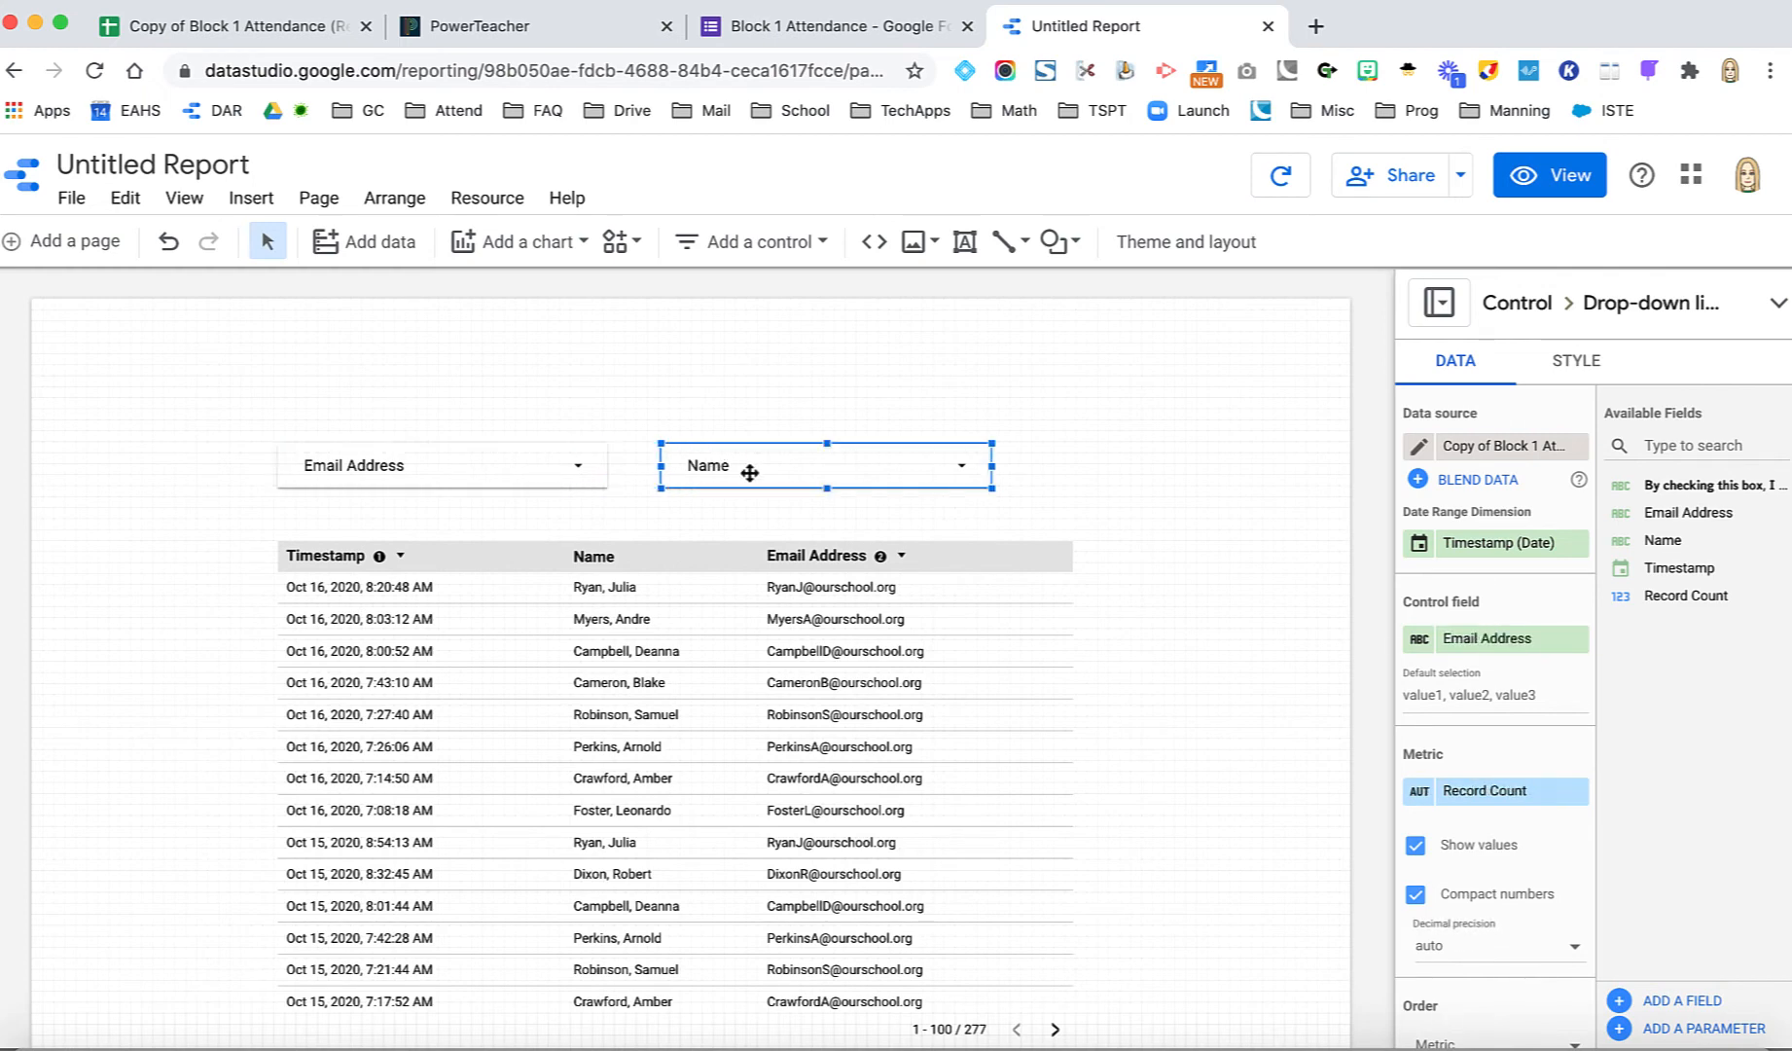
click(541, 475)
click(734, 468)
key(Delete)
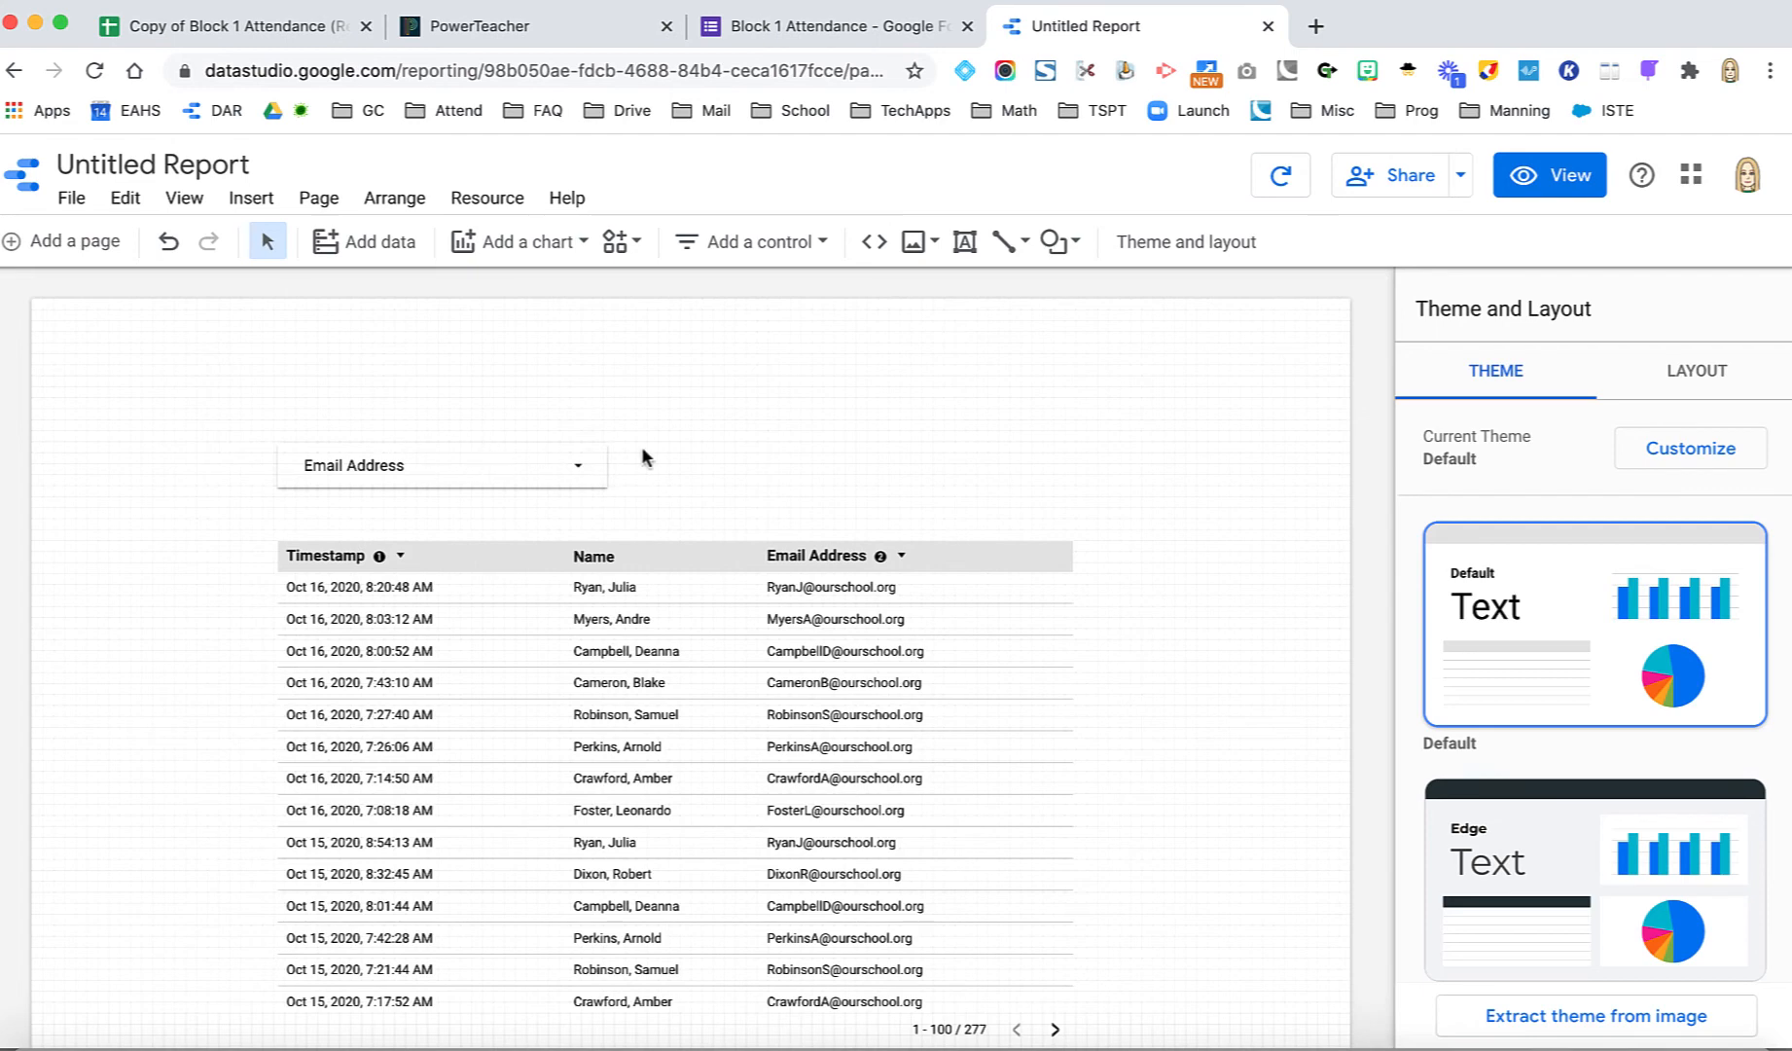
- Change the remaining drop-down's control field to Timestamp (Date & Time)
click(375, 475)
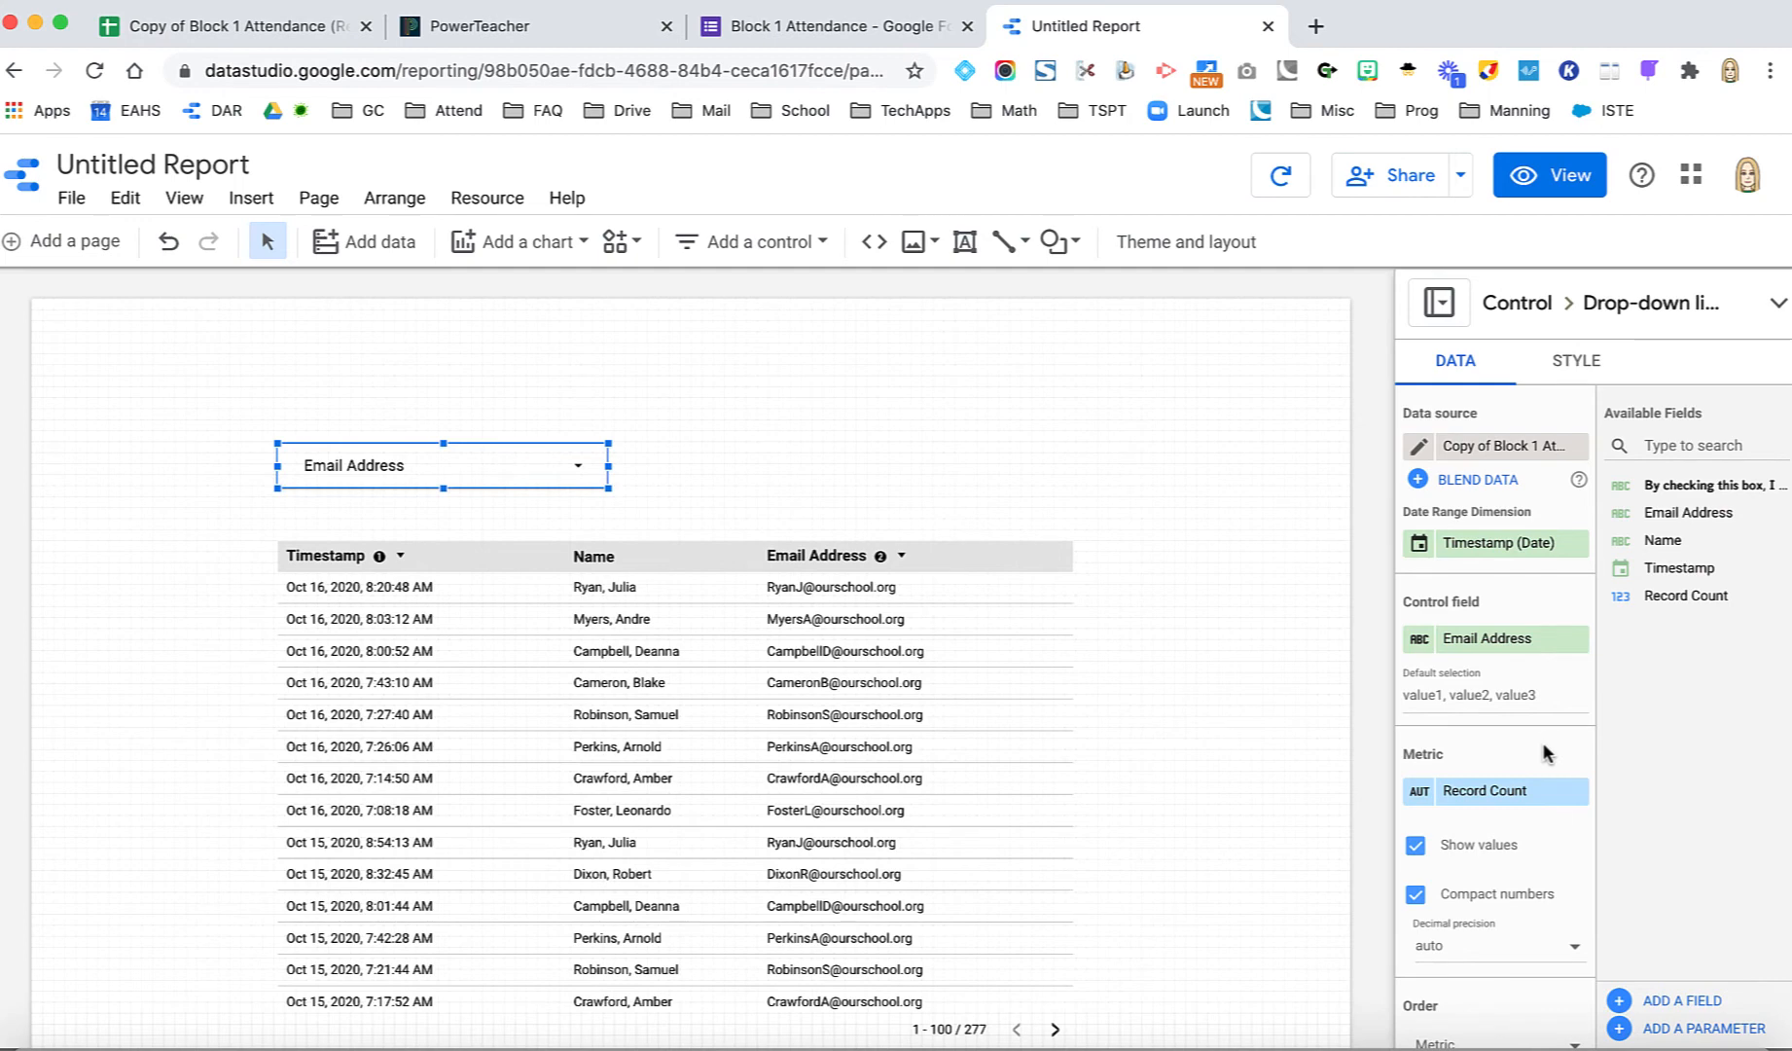
click(1513, 639)
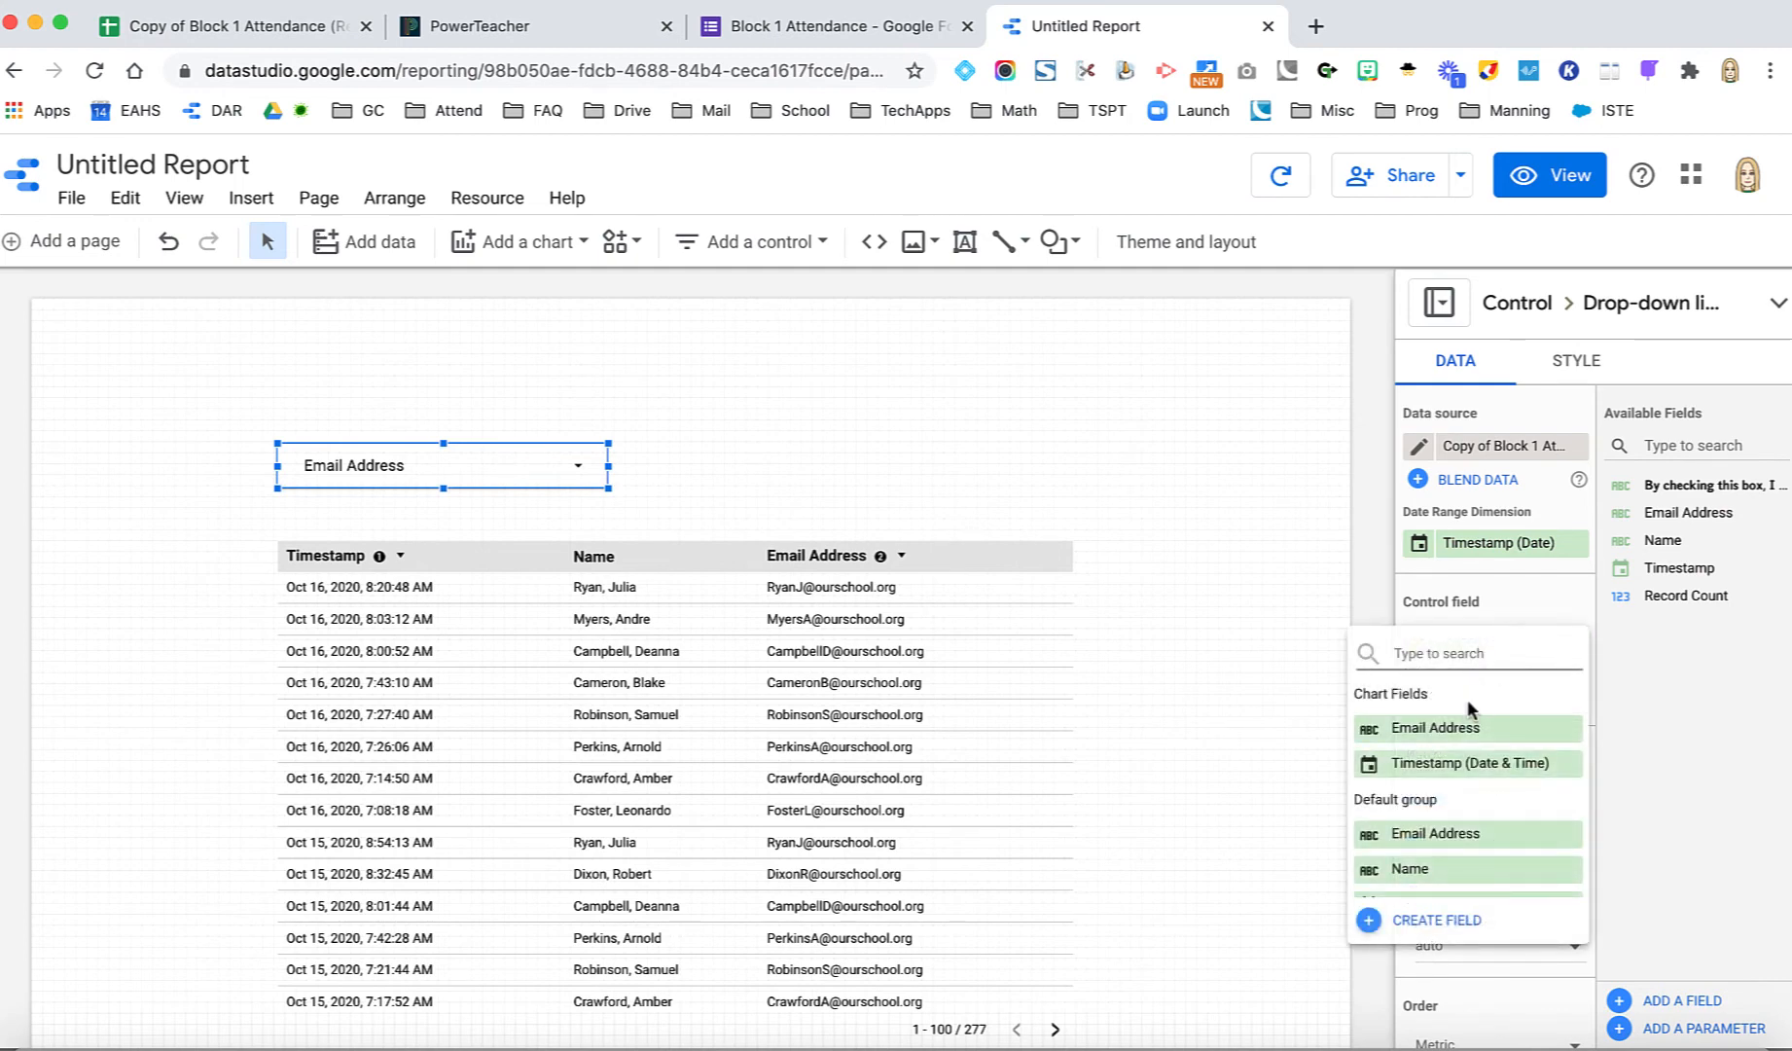
click(1450, 763)
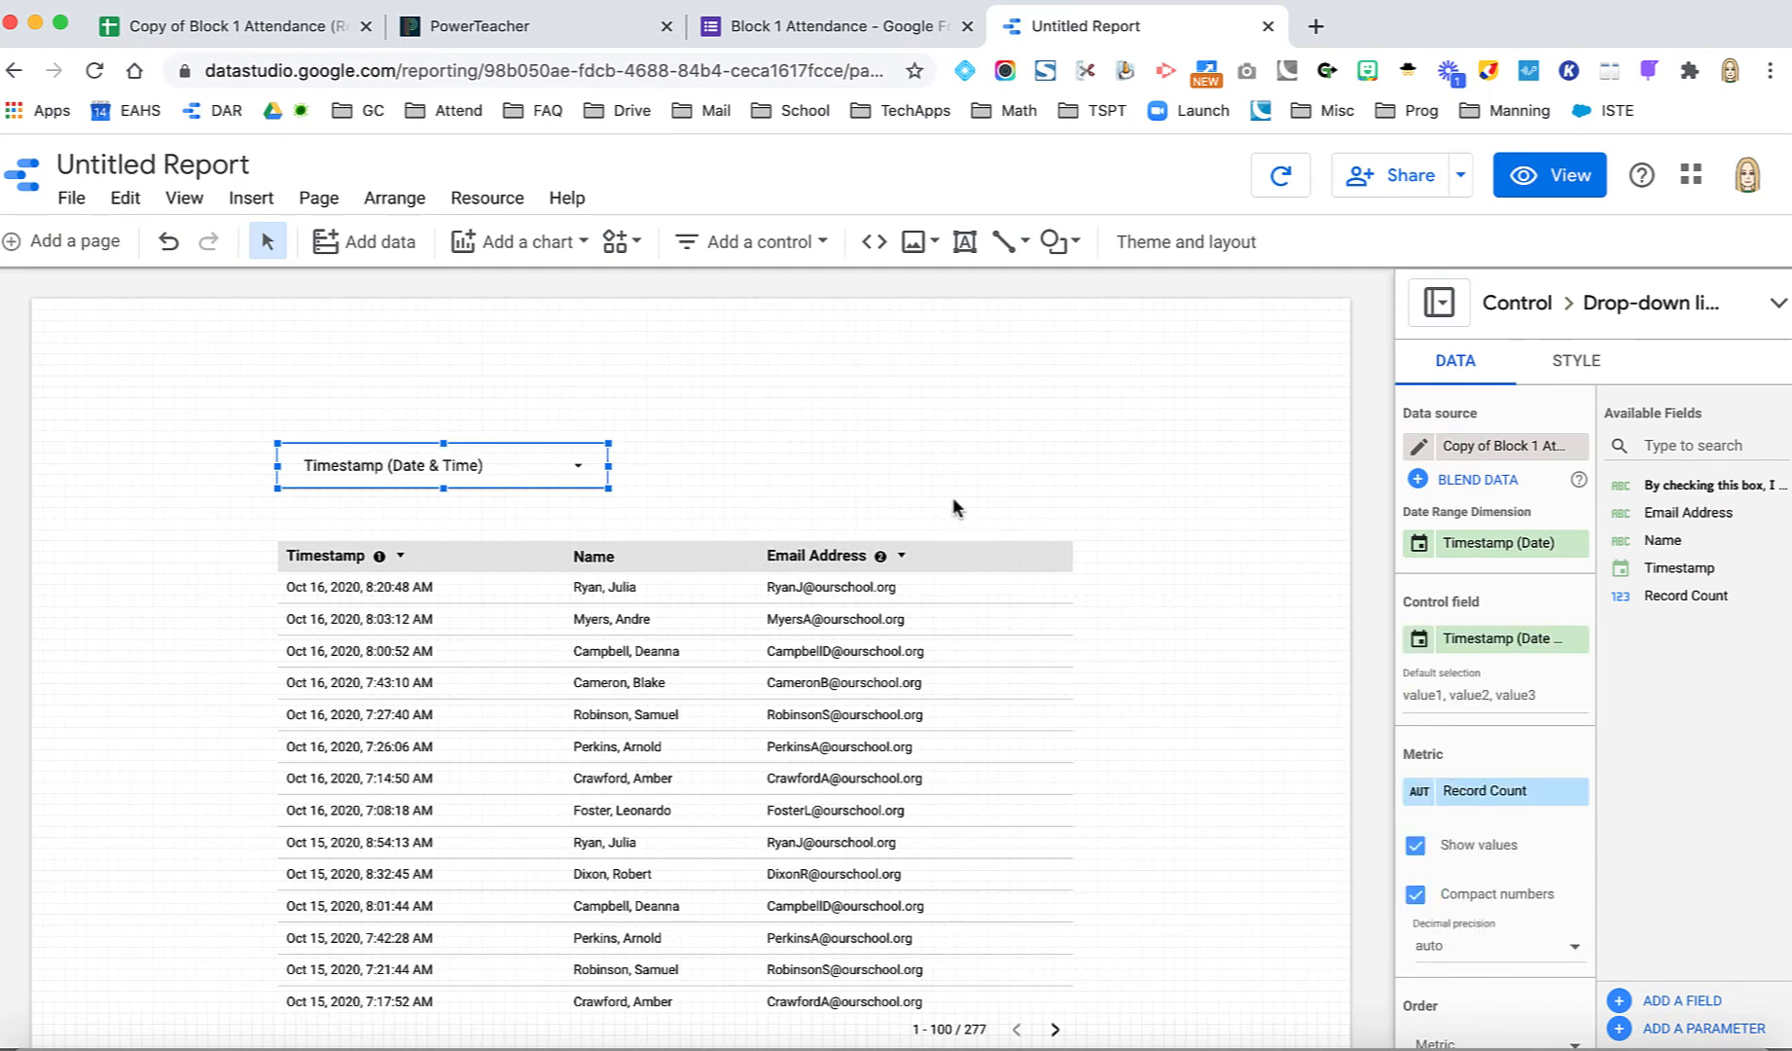
- Preview the report and examine the order of dates and the record counts in the Timestamp drop-down
click(1556, 176)
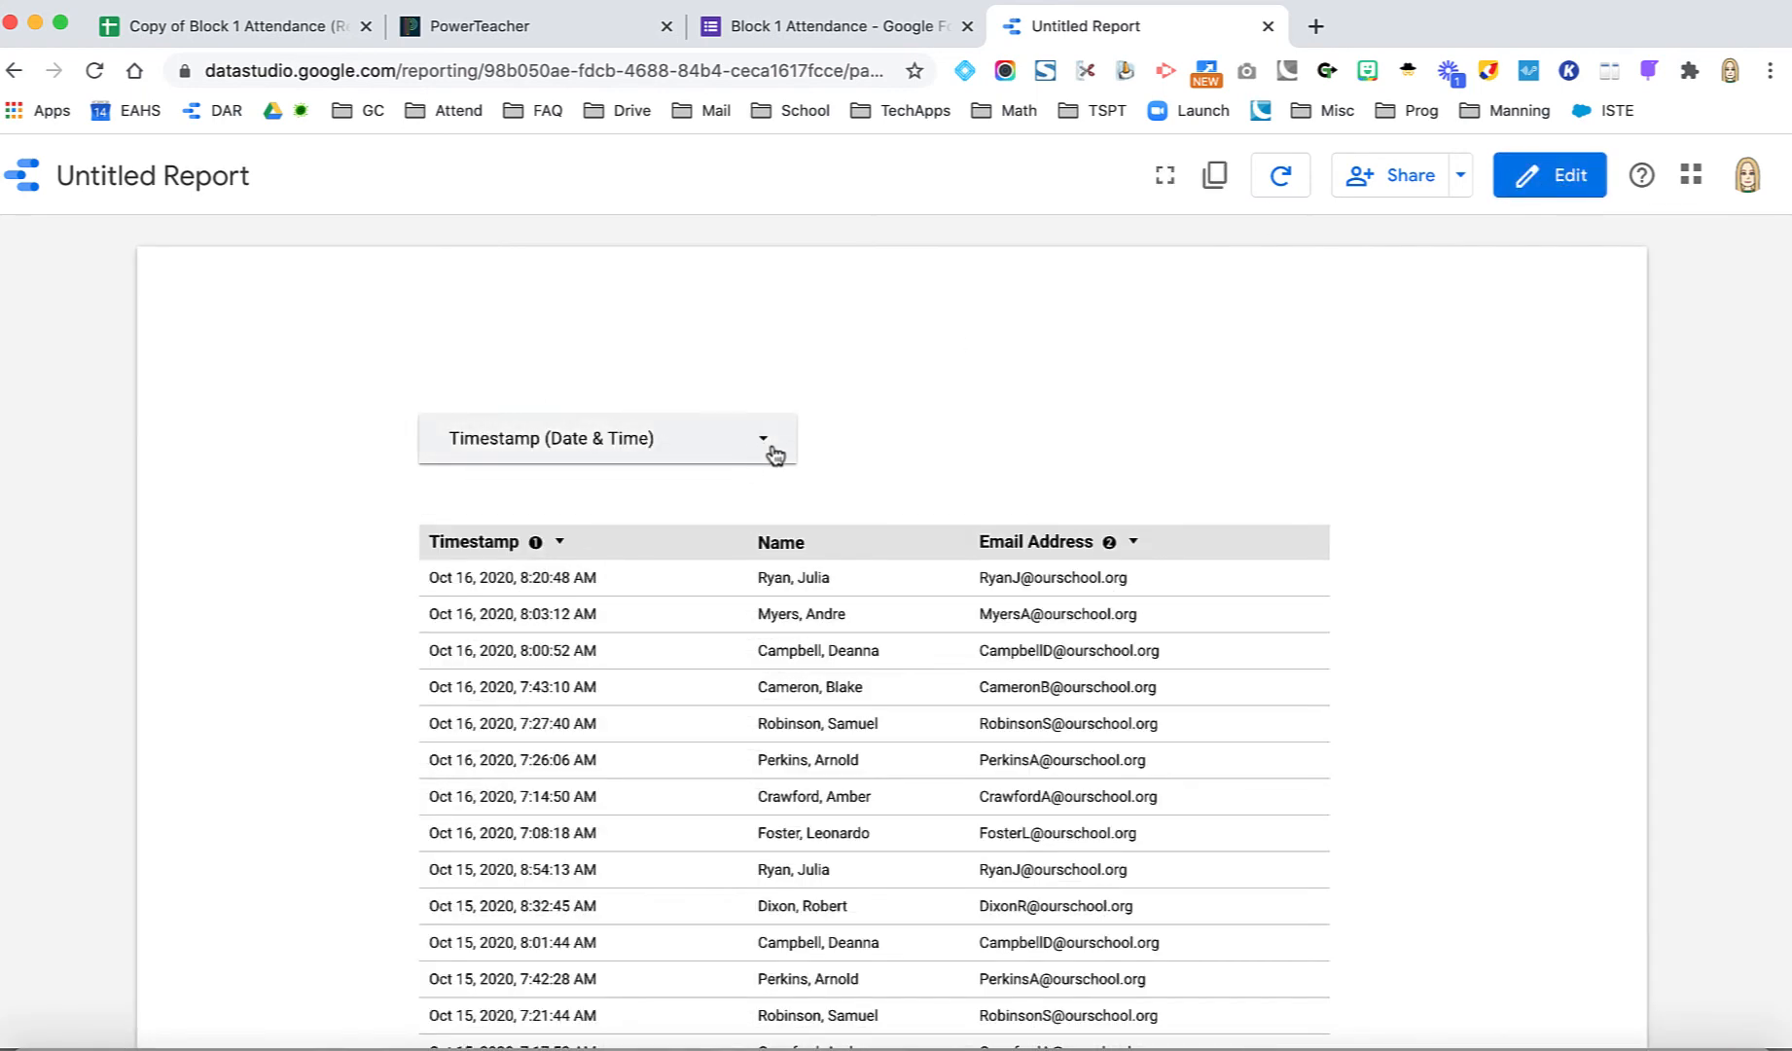
click(774, 453)
scroll(598, 662, down, 5)
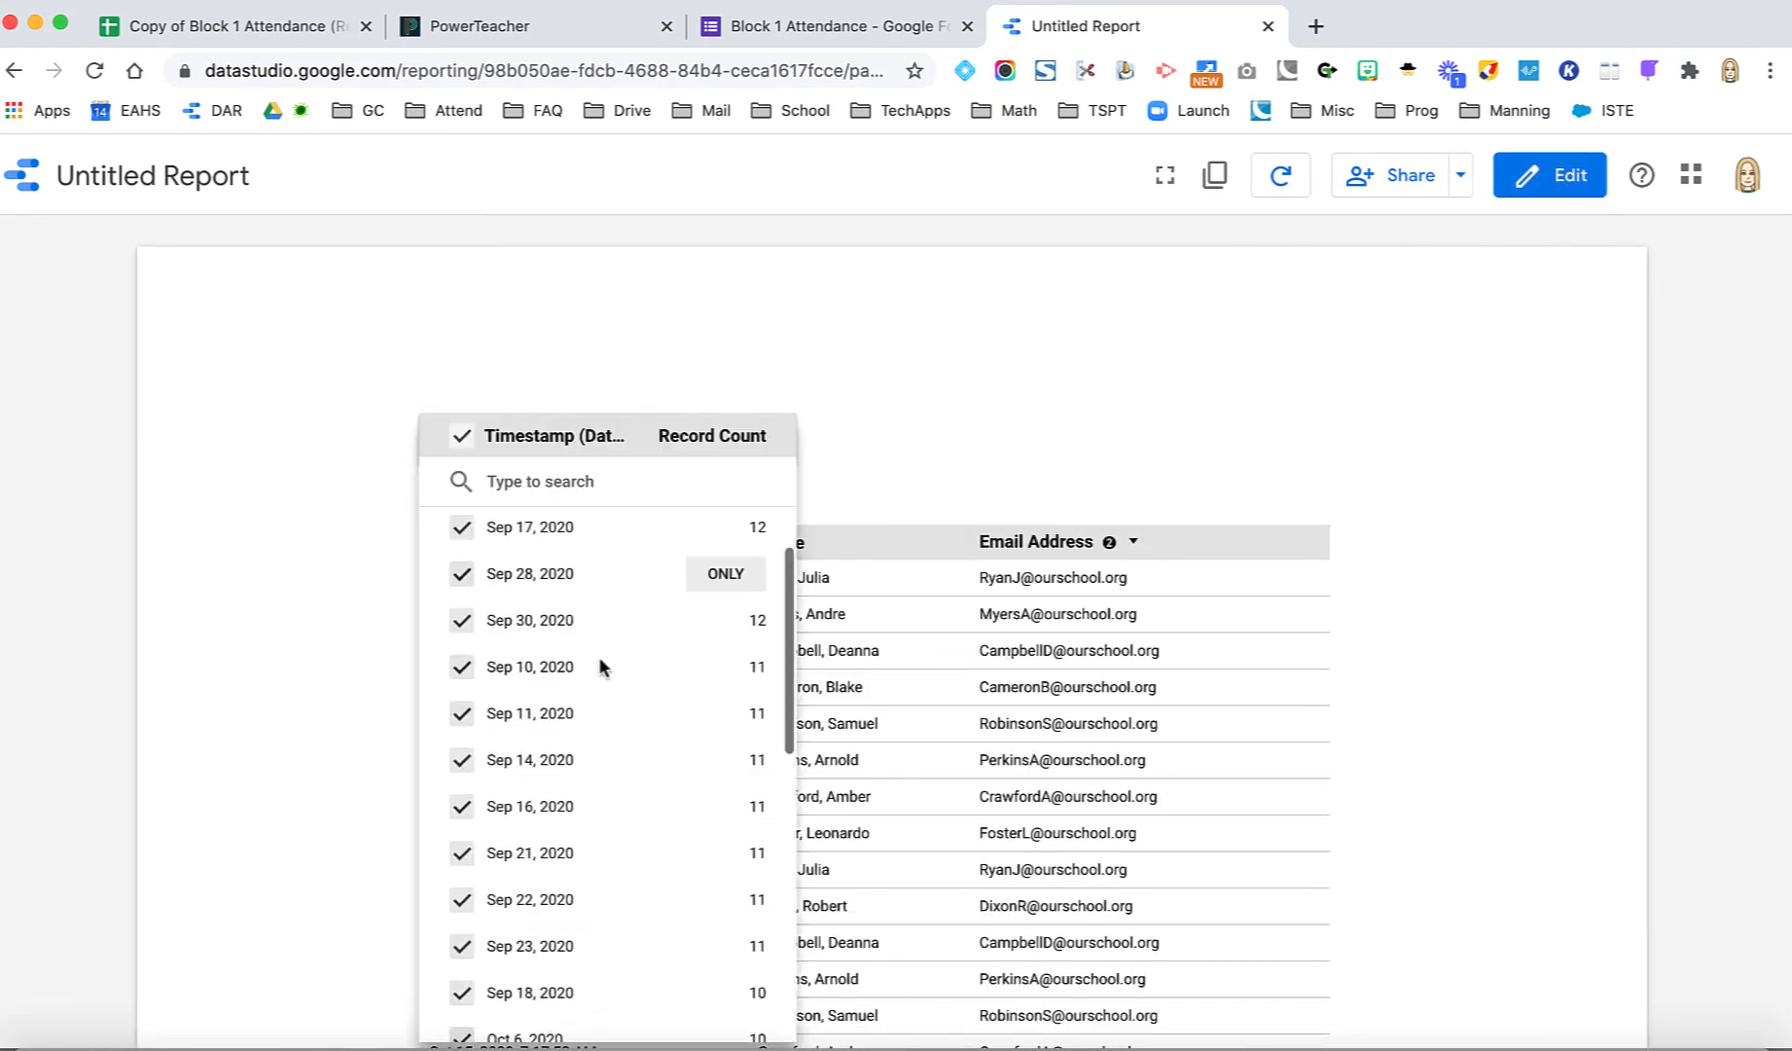
scroll(601, 669, up, 5)
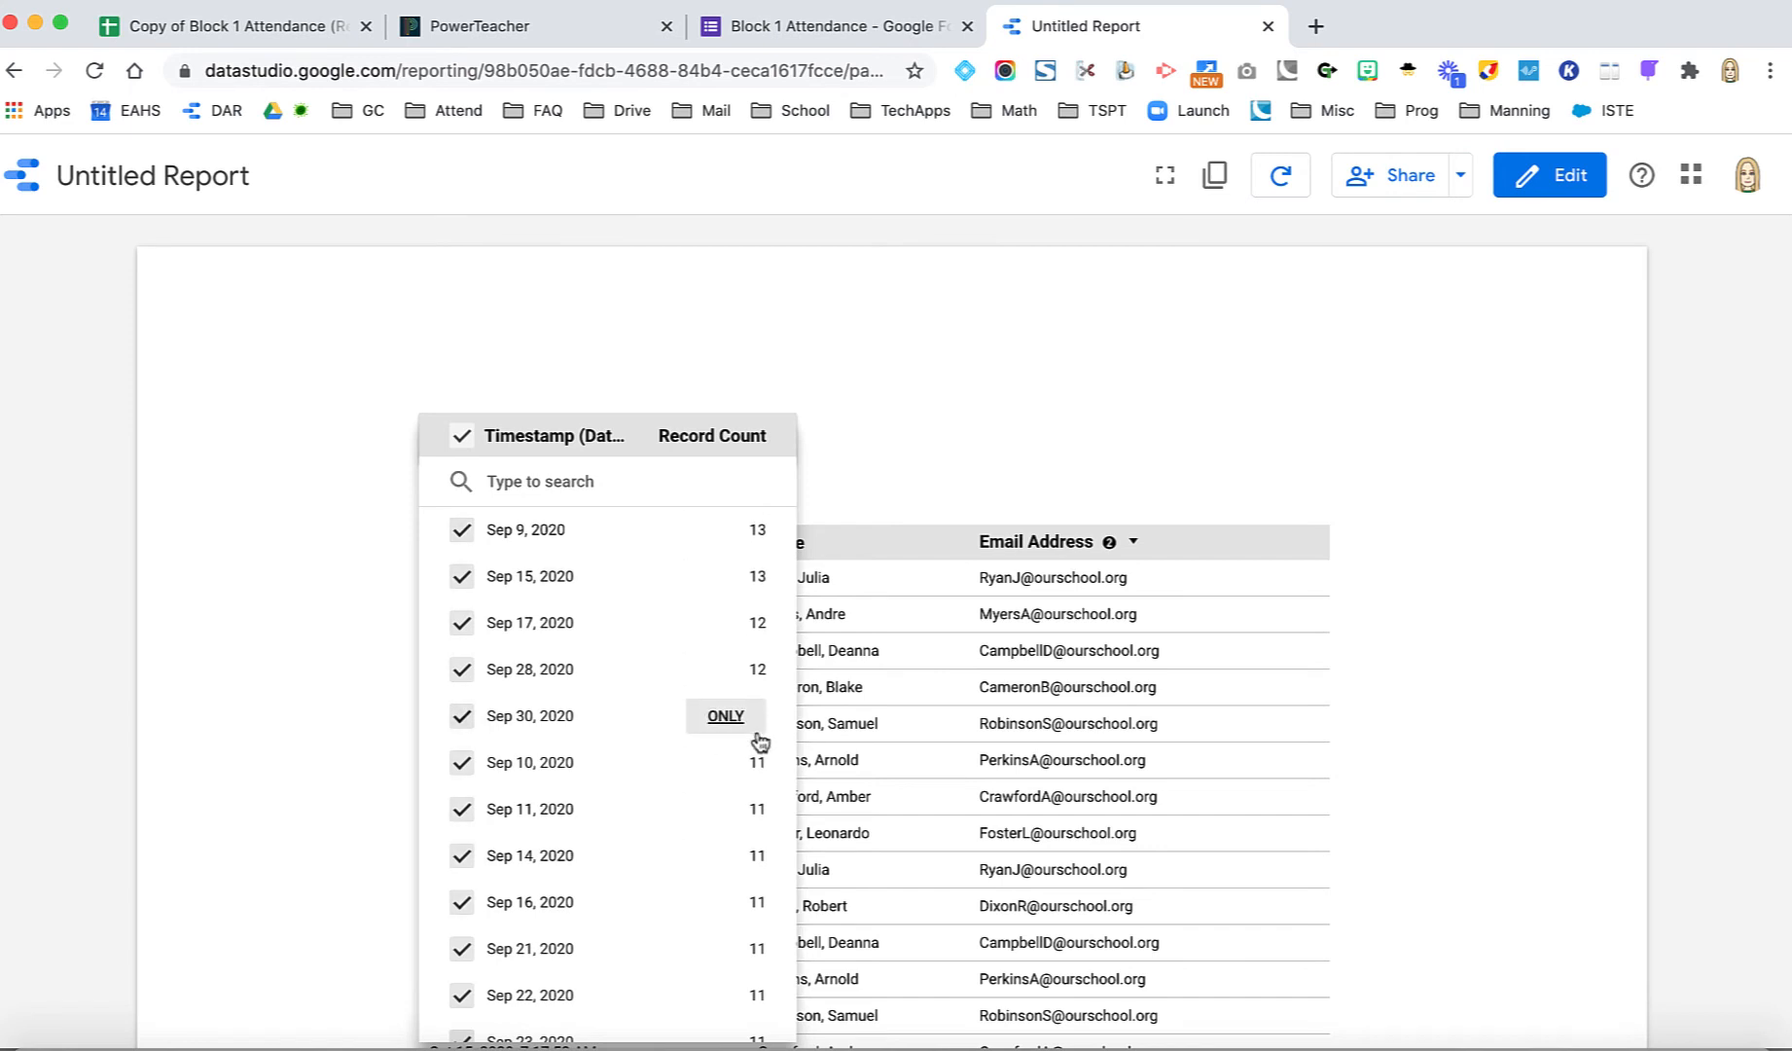
click(937, 356)
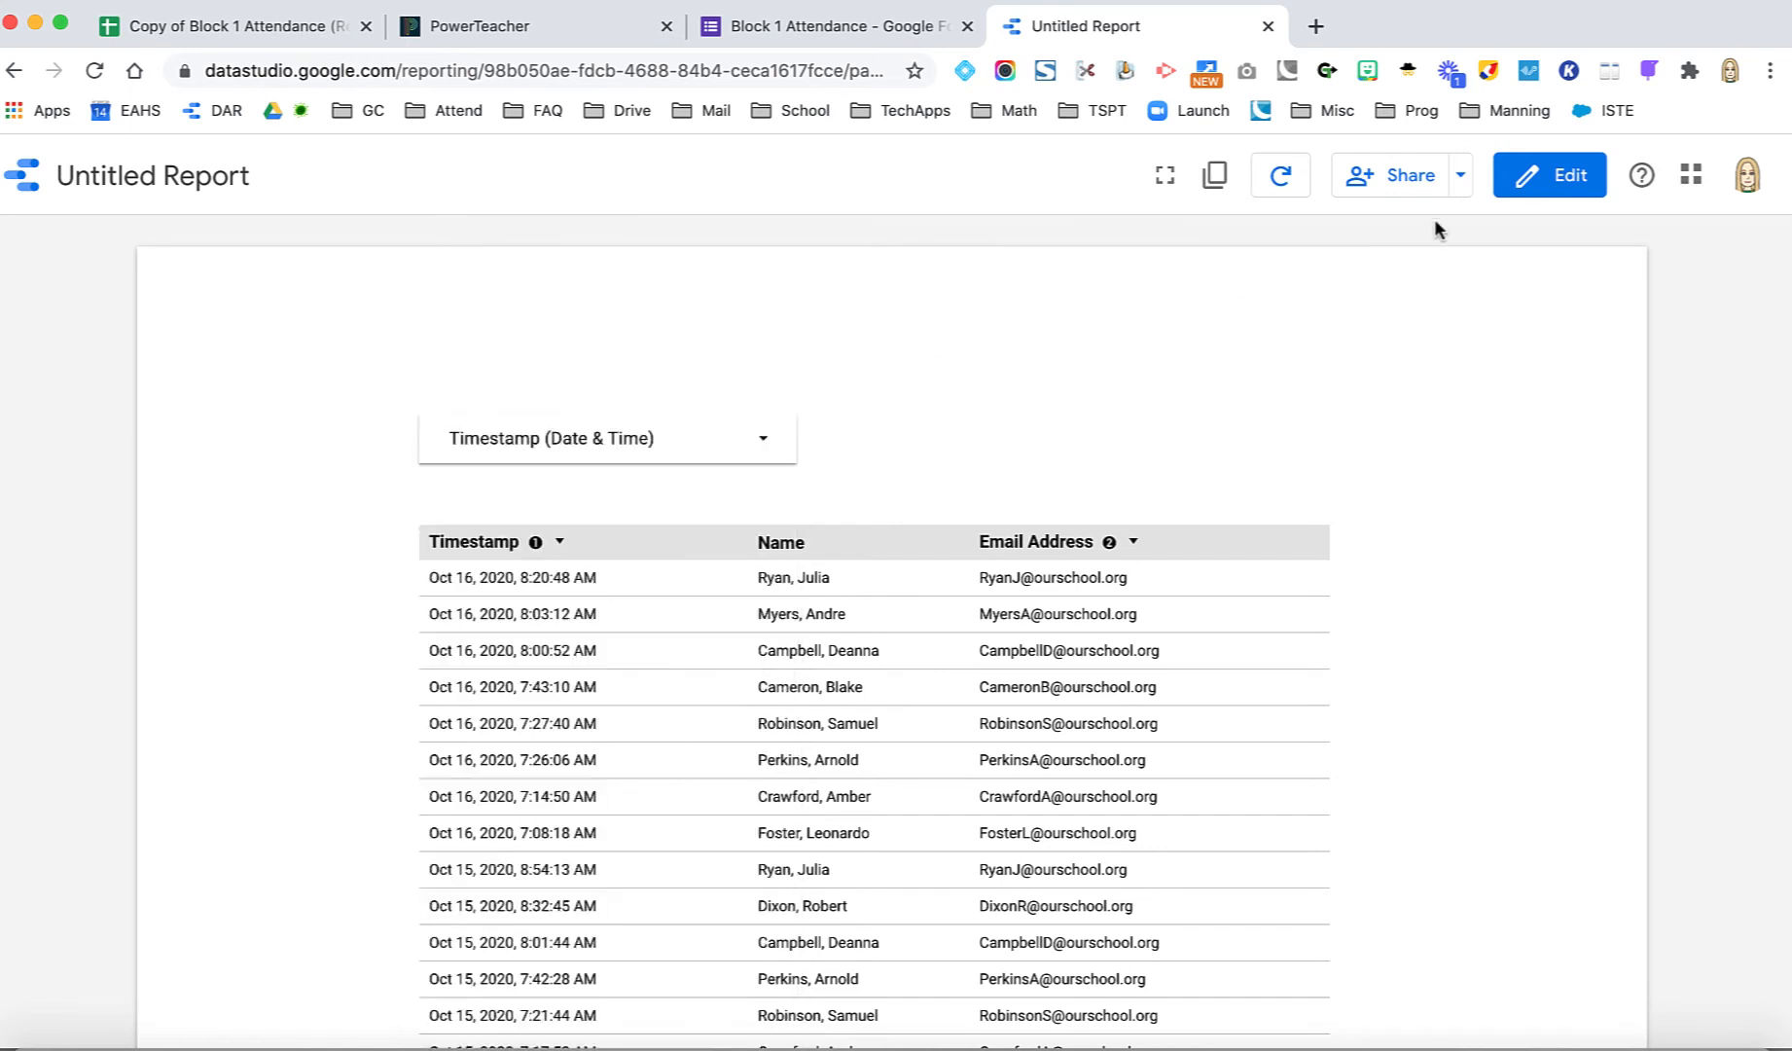
- Return to edit mode and remove the Record Count metric from the Timestamp drop-down
click(1564, 185)
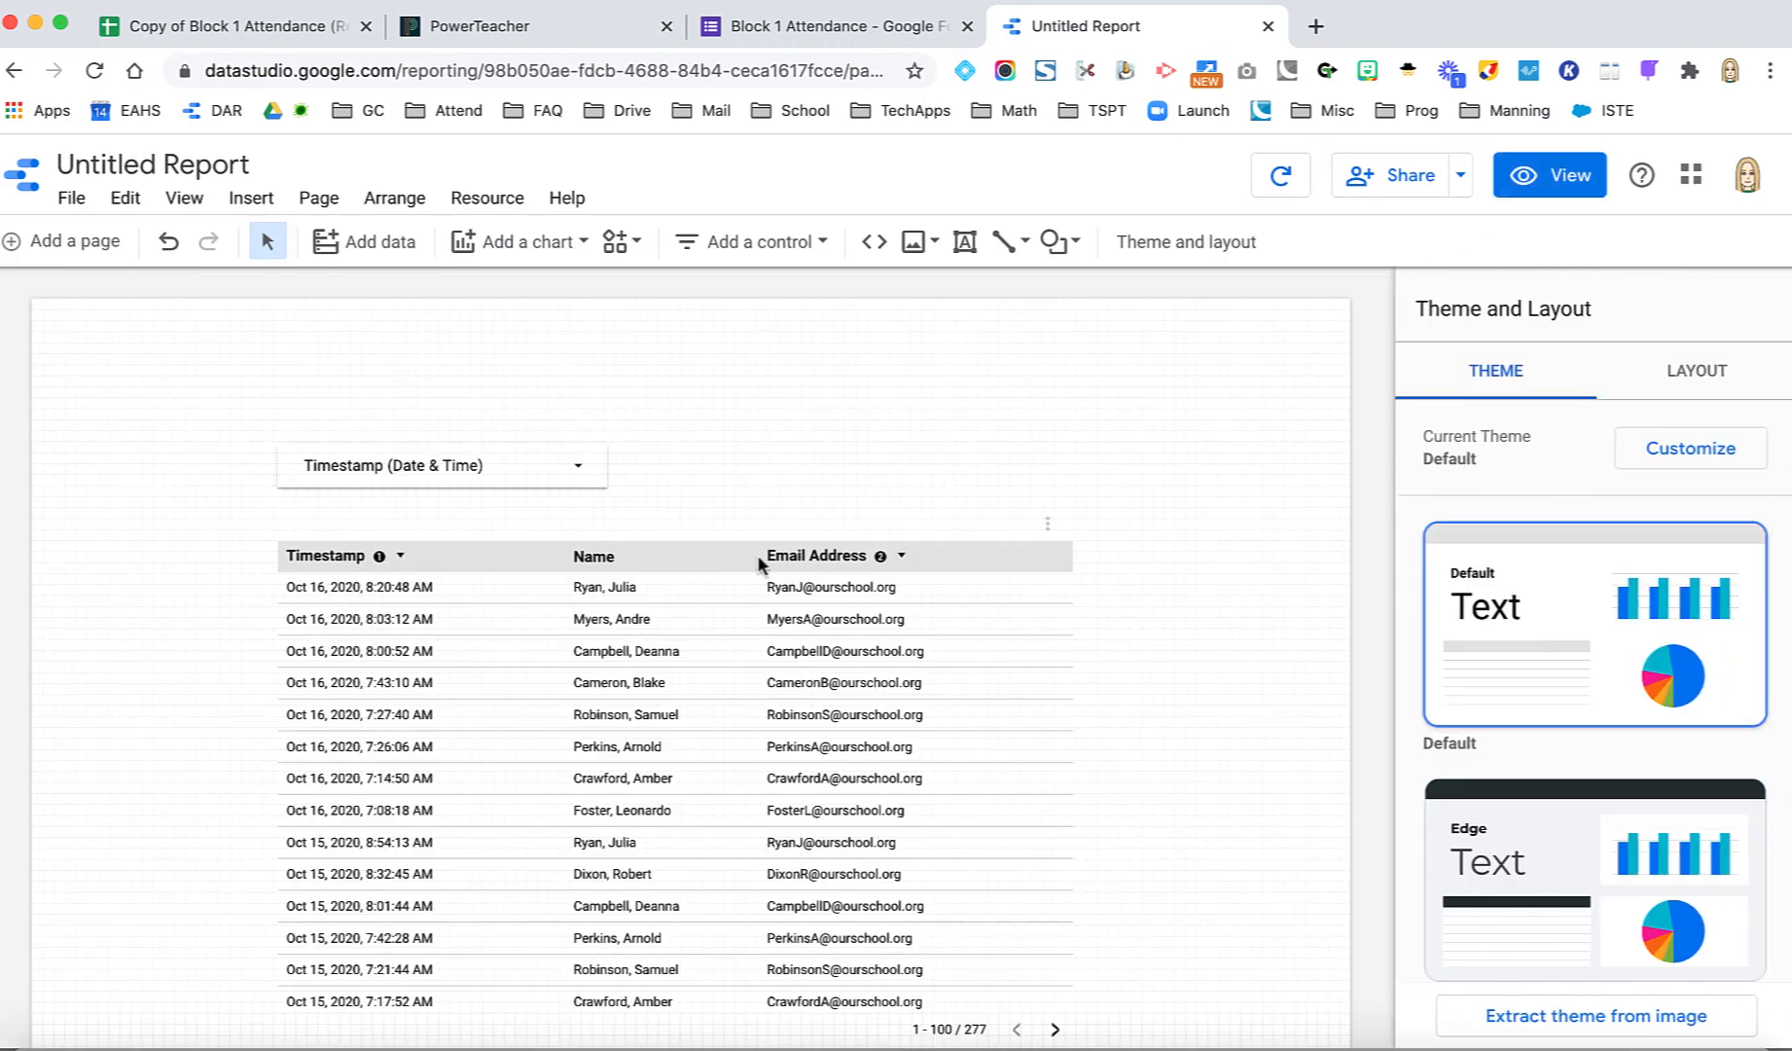
click(530, 469)
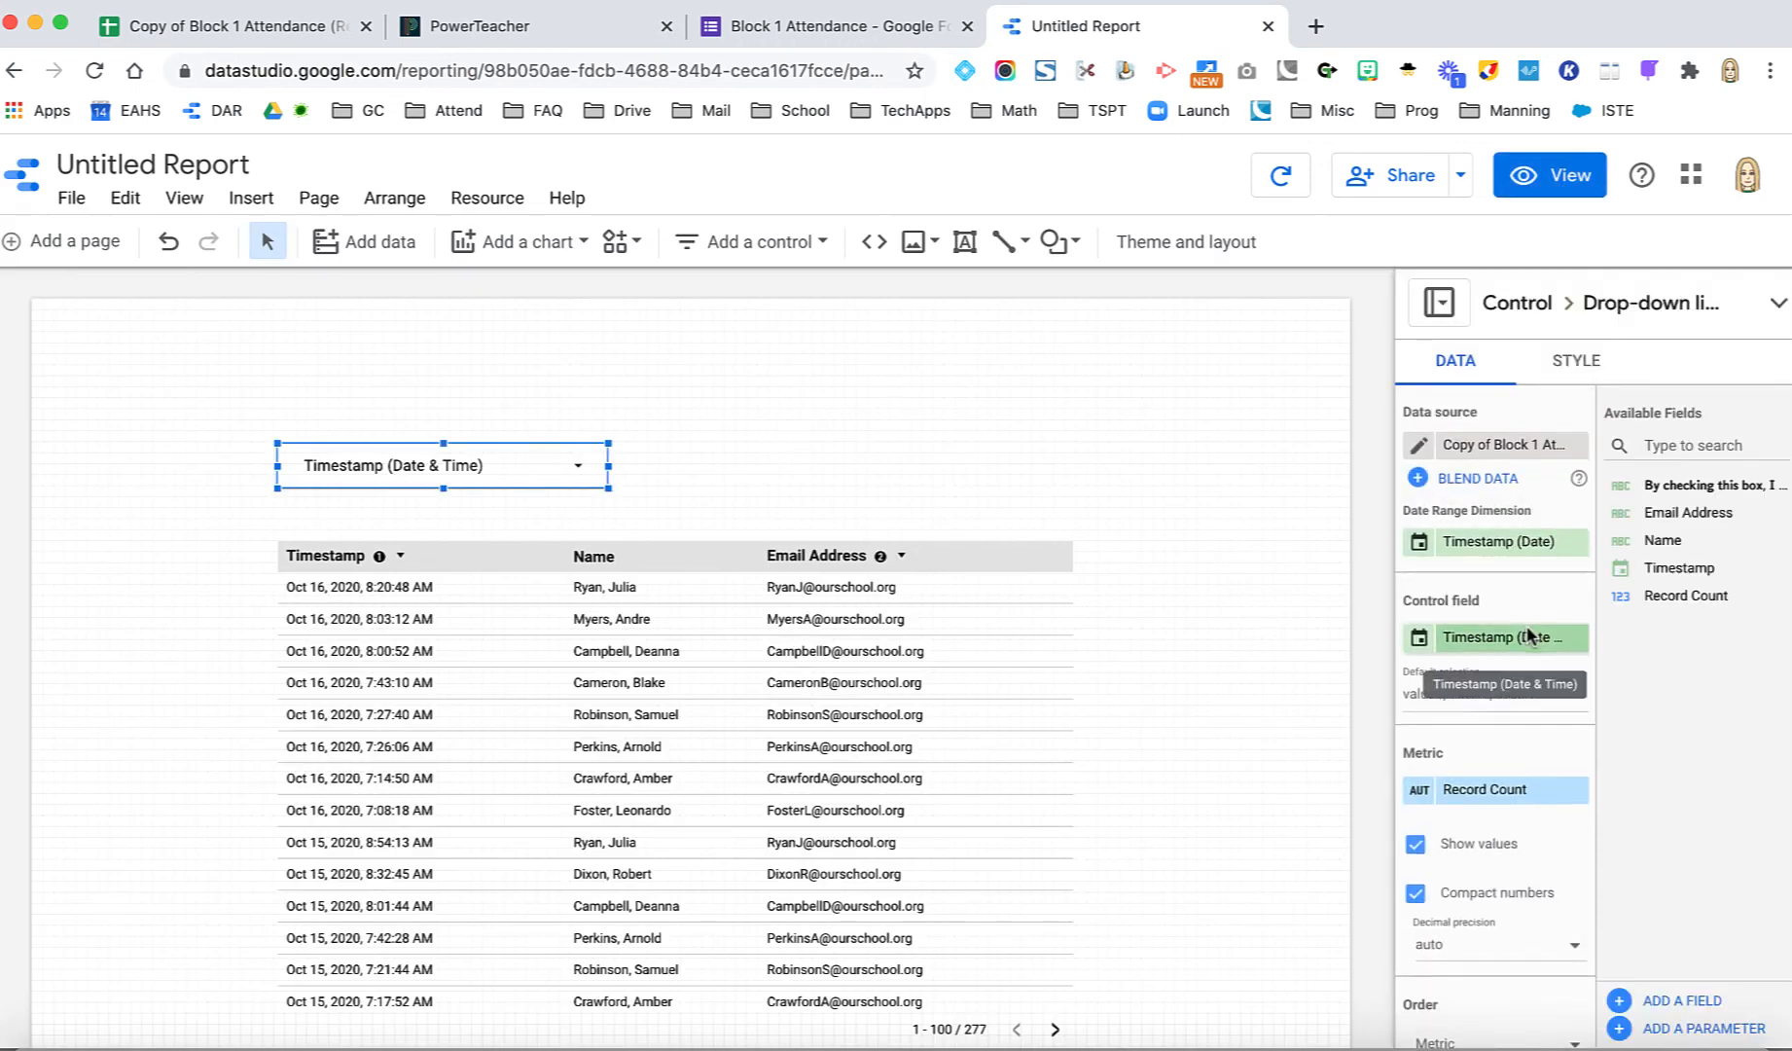
scroll(1499, 637, down, 1)
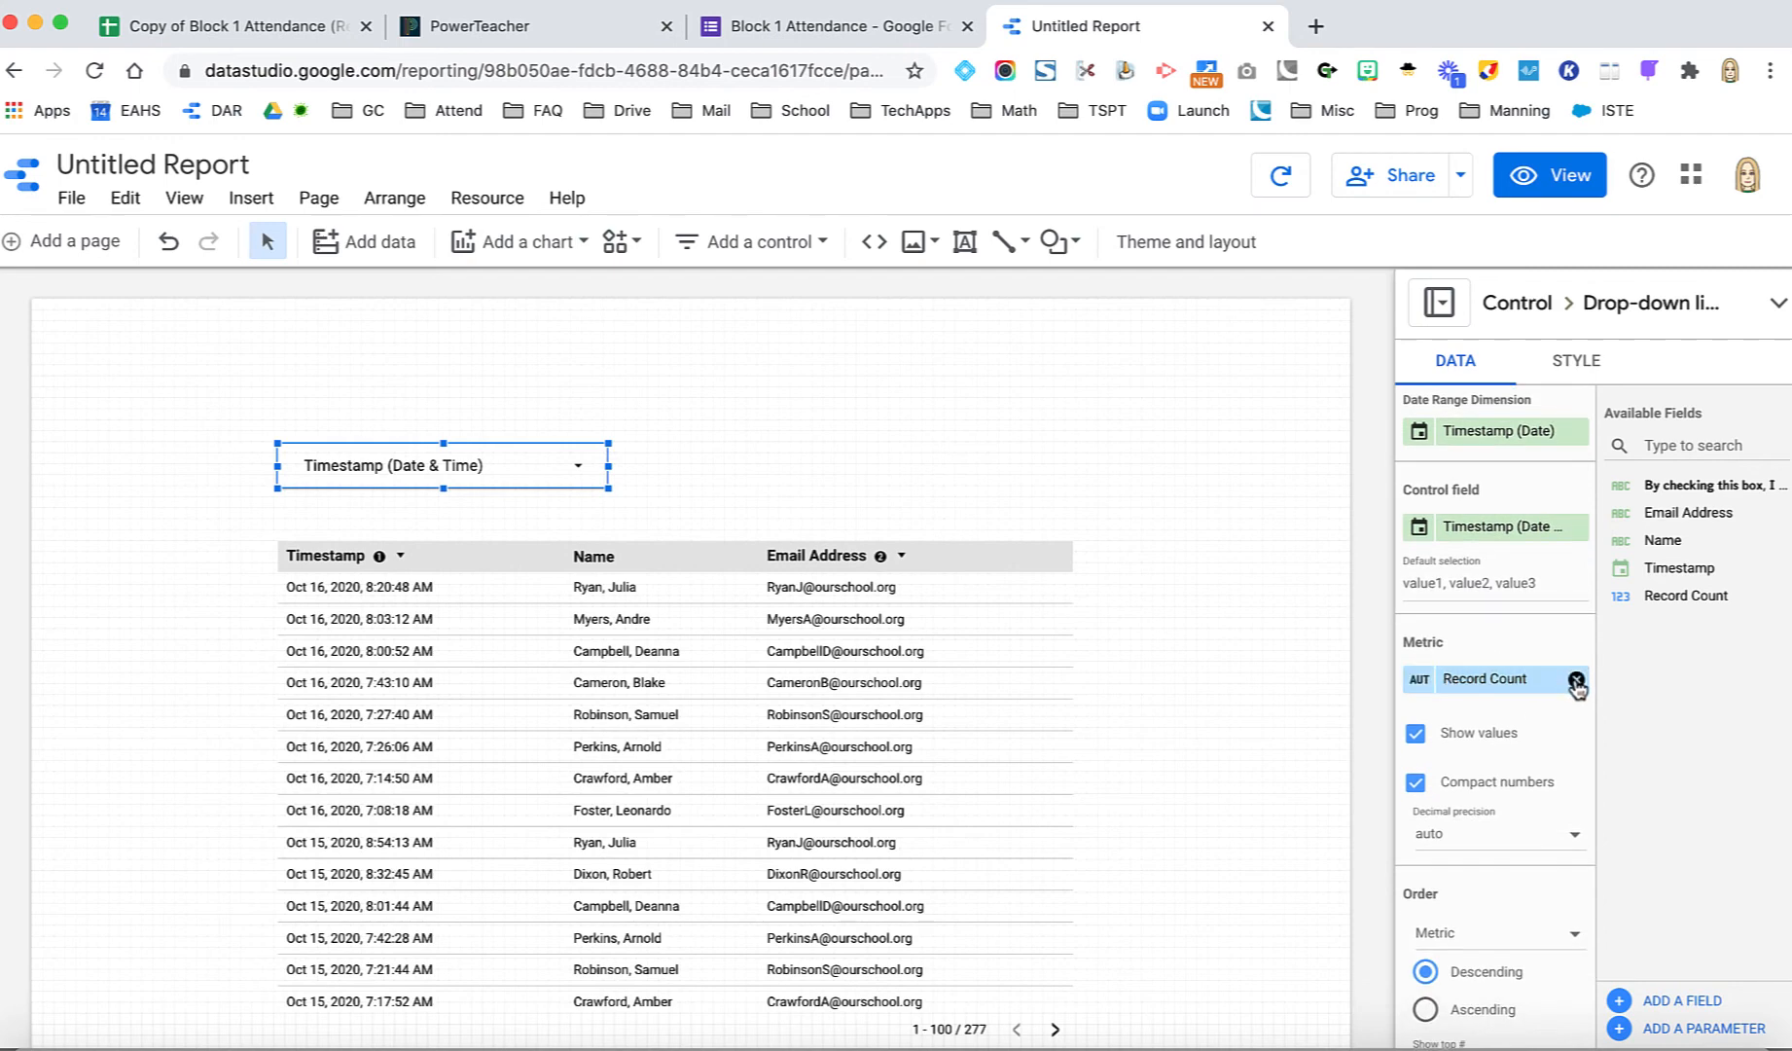
click(1576, 681)
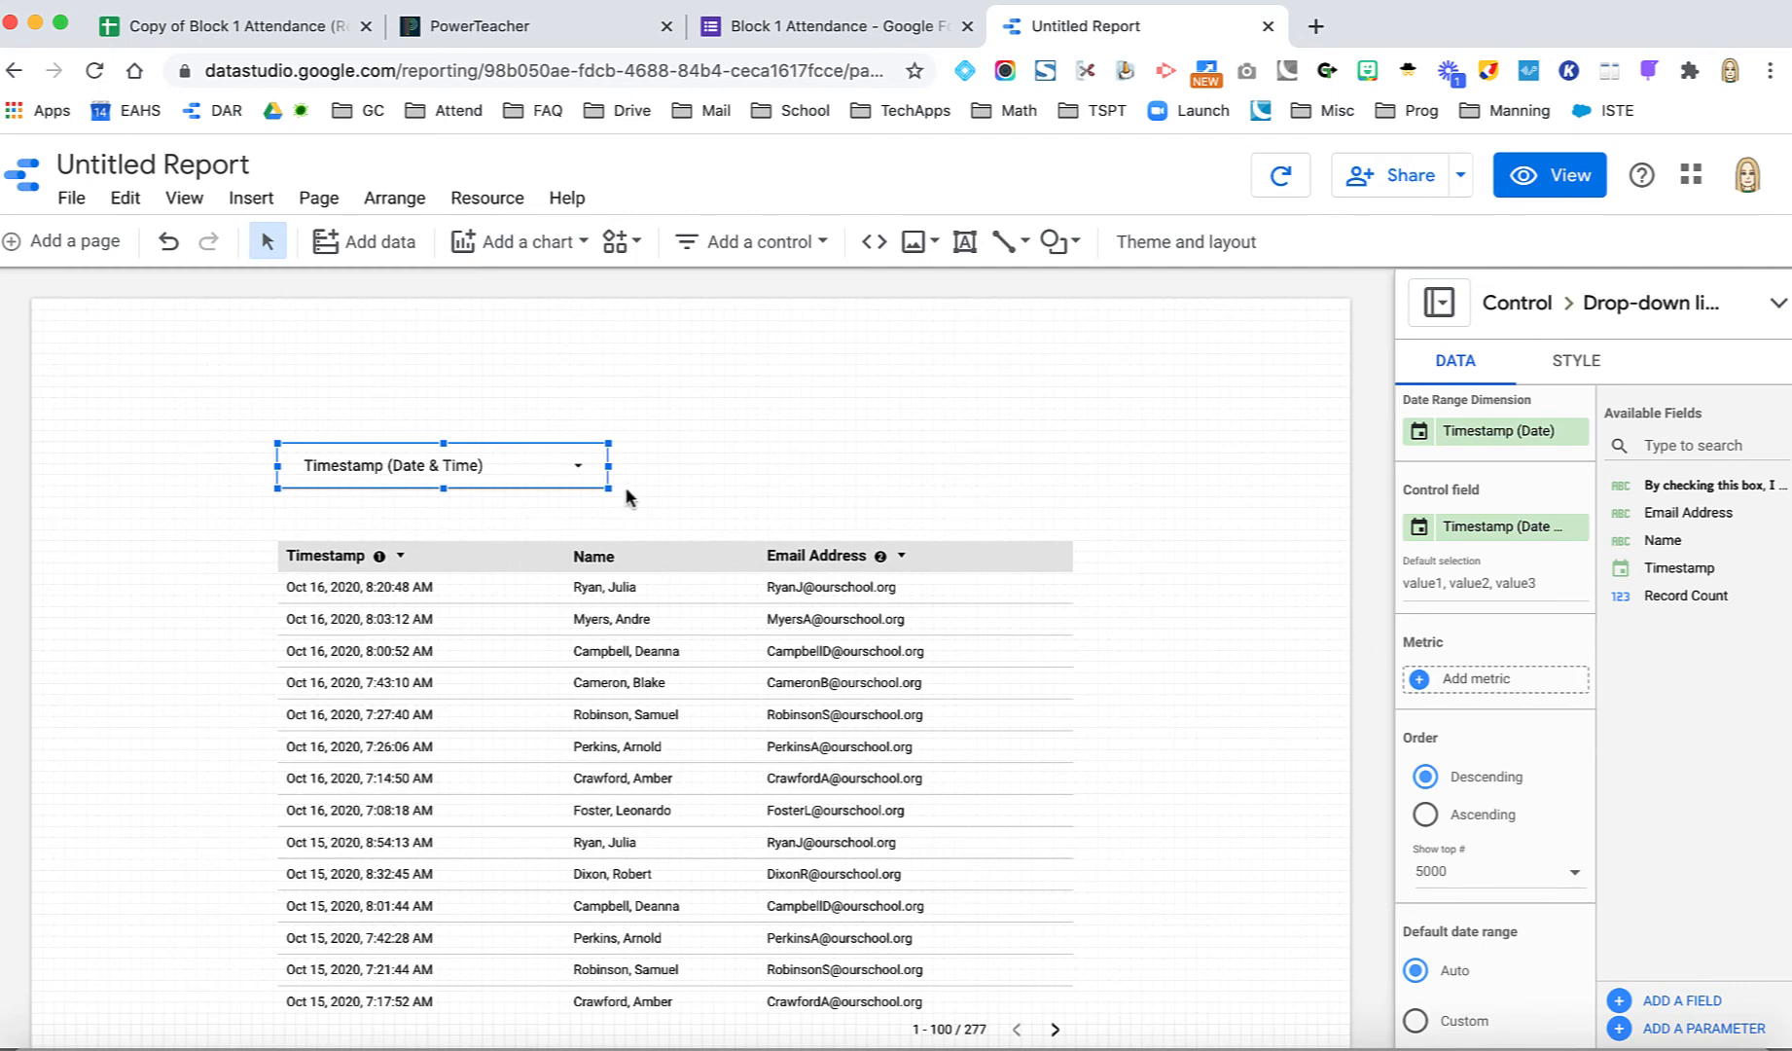
- Preview the report and check the order of the dates listed in the Timestamp drop-down
click(1574, 183)
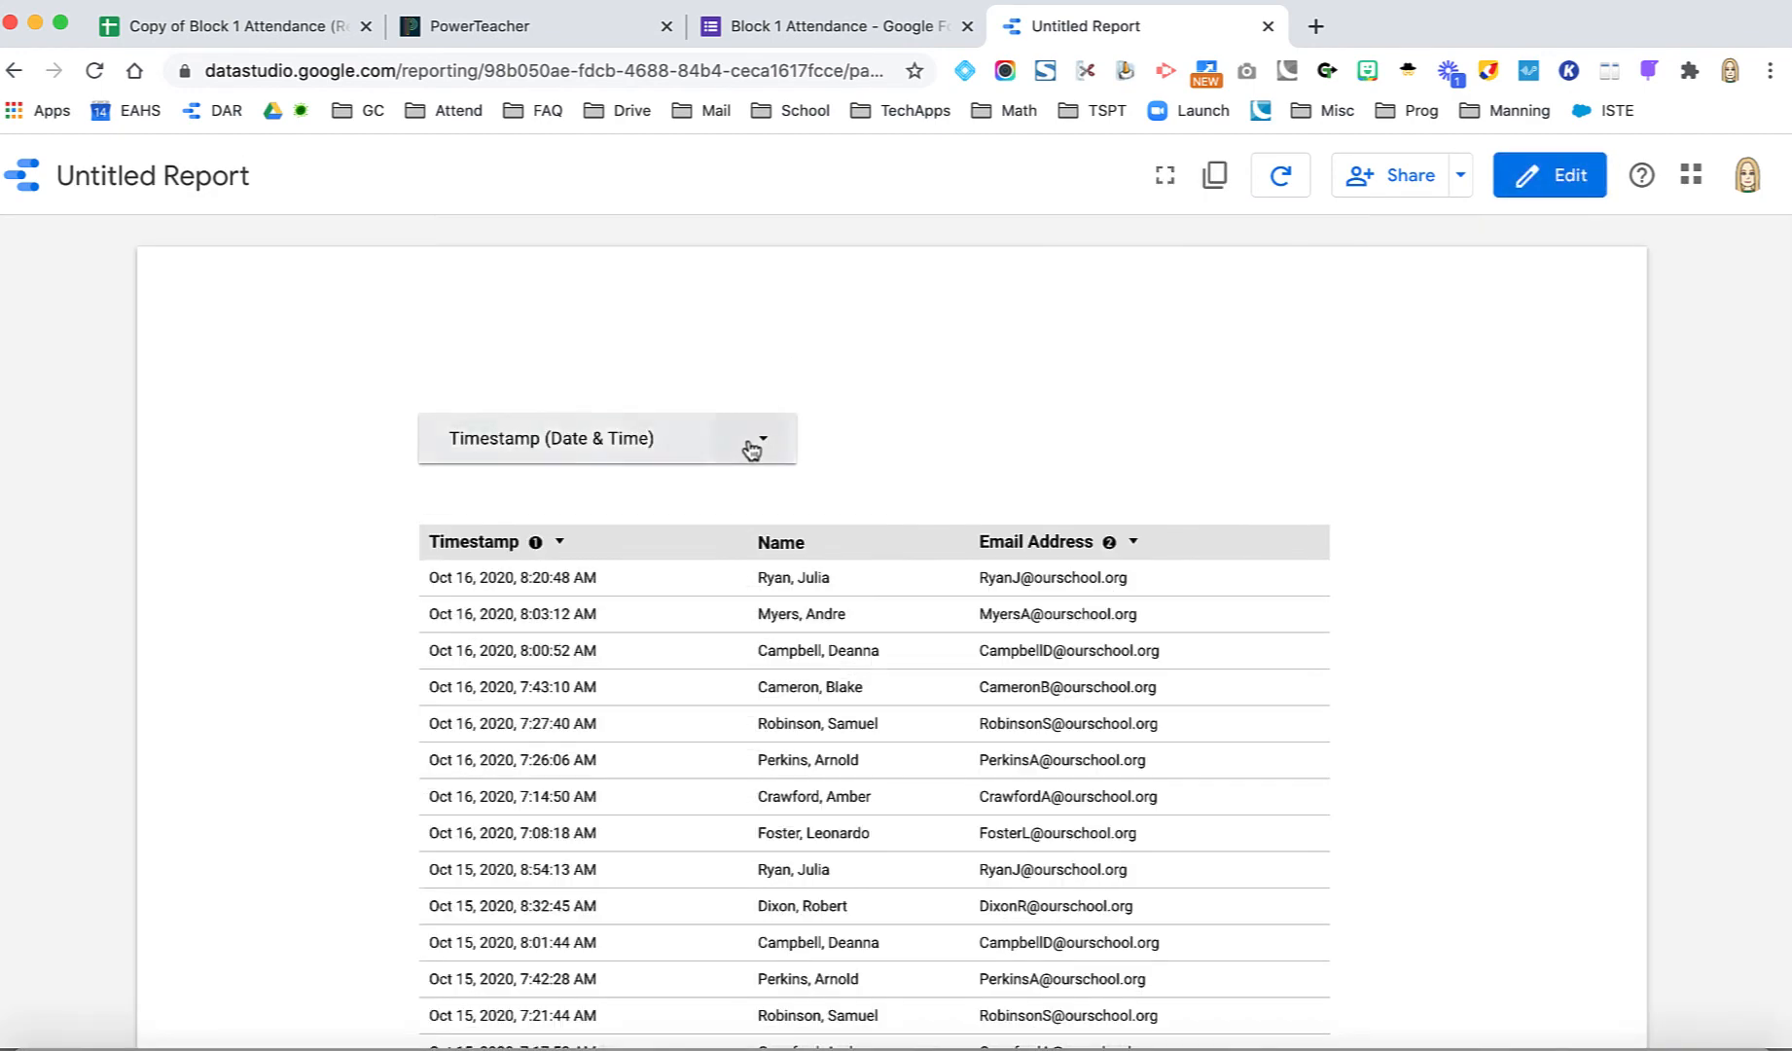
click(748, 443)
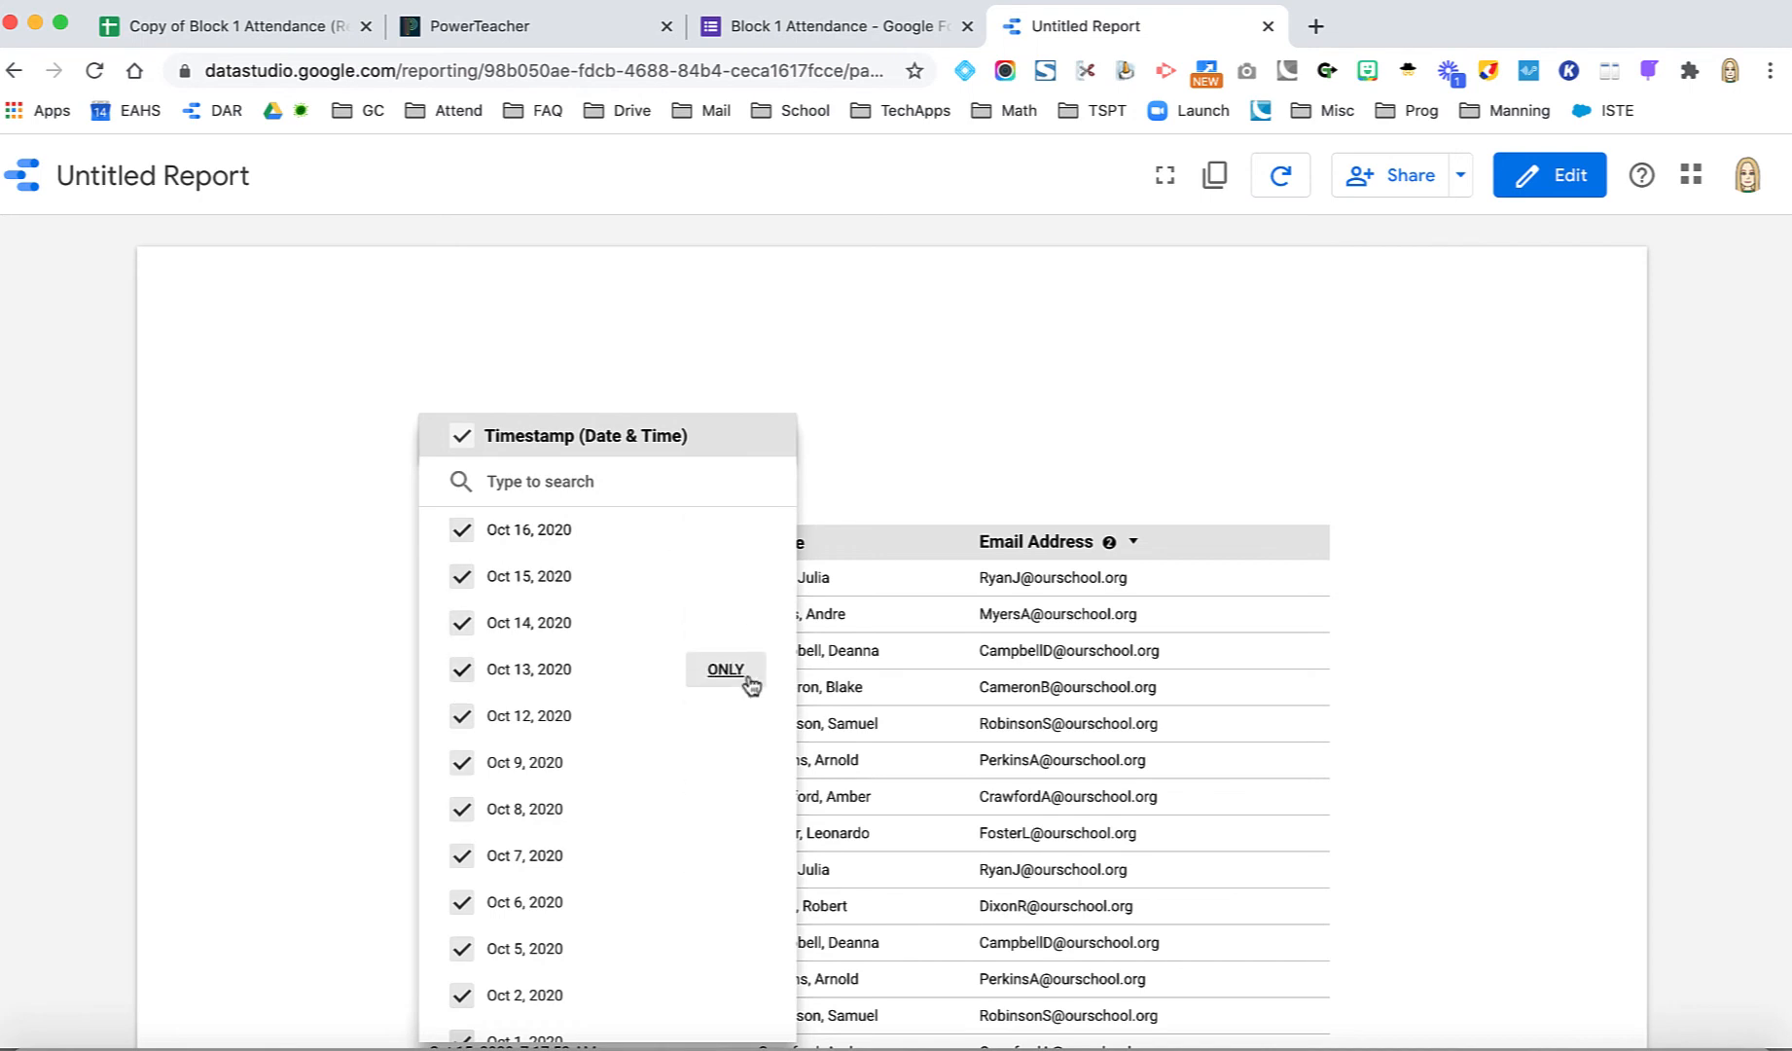
click(896, 394)
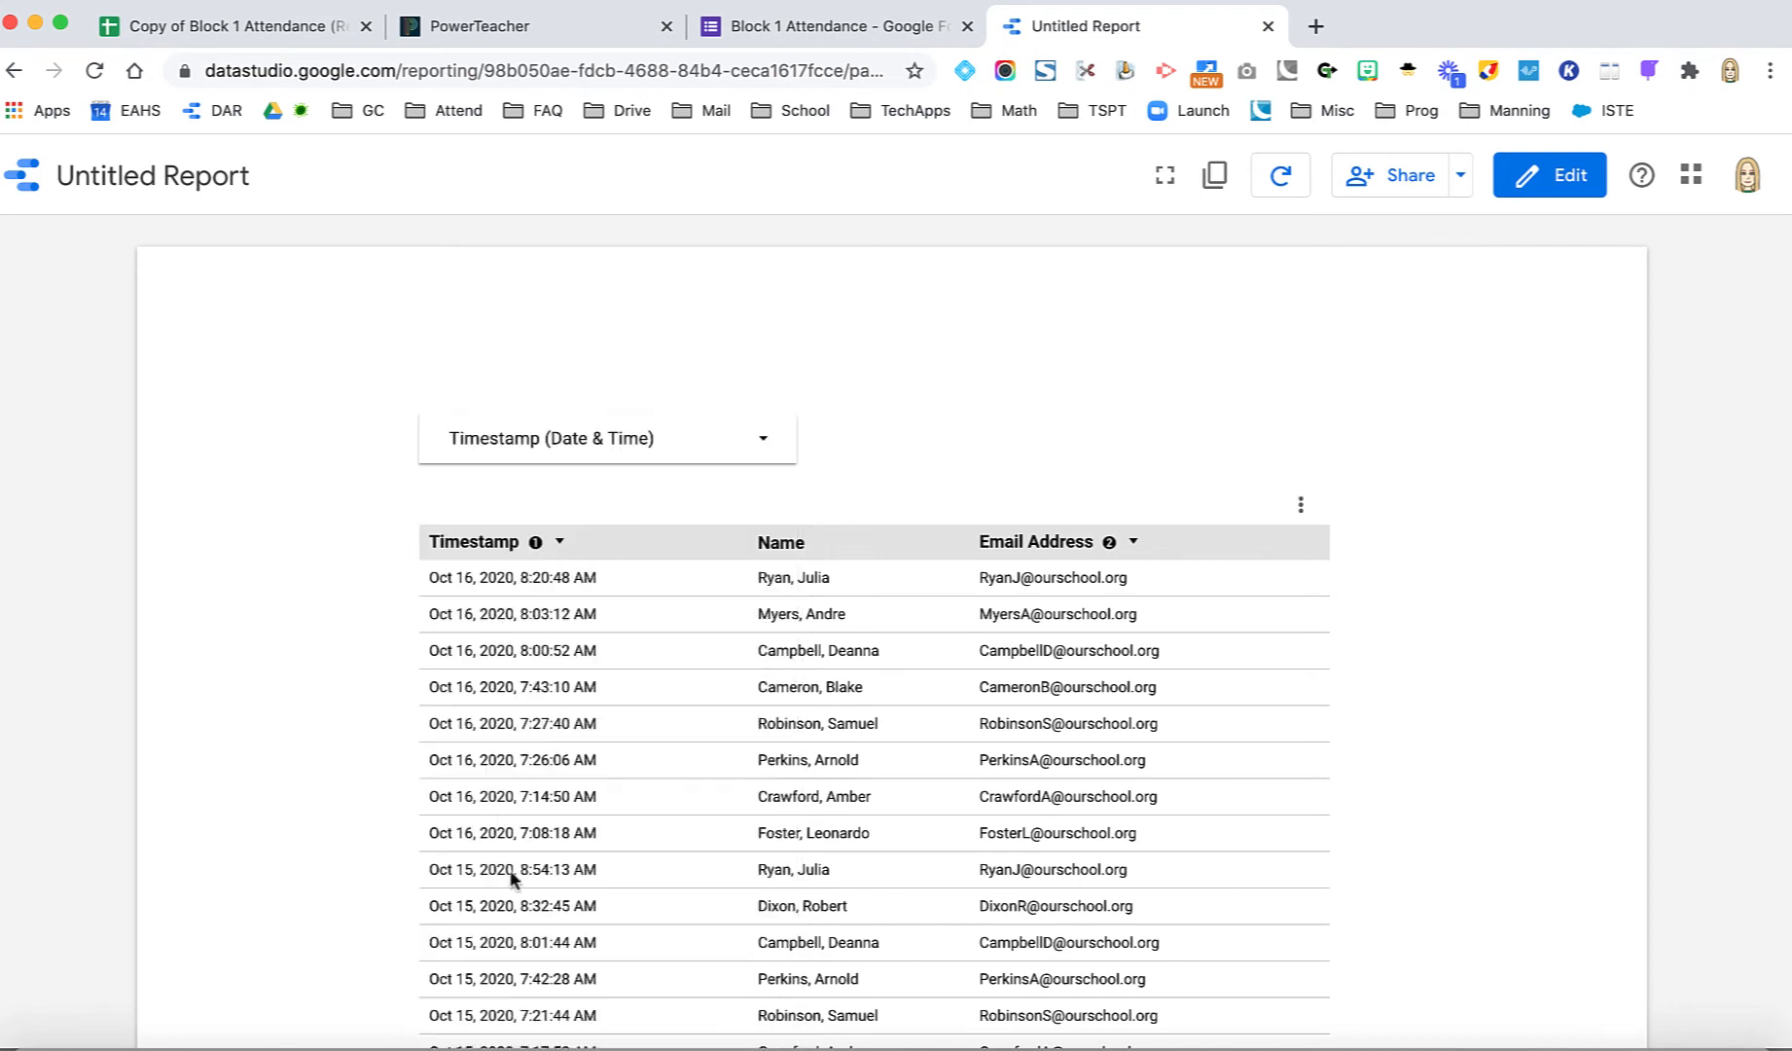
- Filter the table to only Oct 16, 2020, switch to only Oct 15, 2020, and return to only Oct 16, 2020
click(751, 444)
click(726, 535)
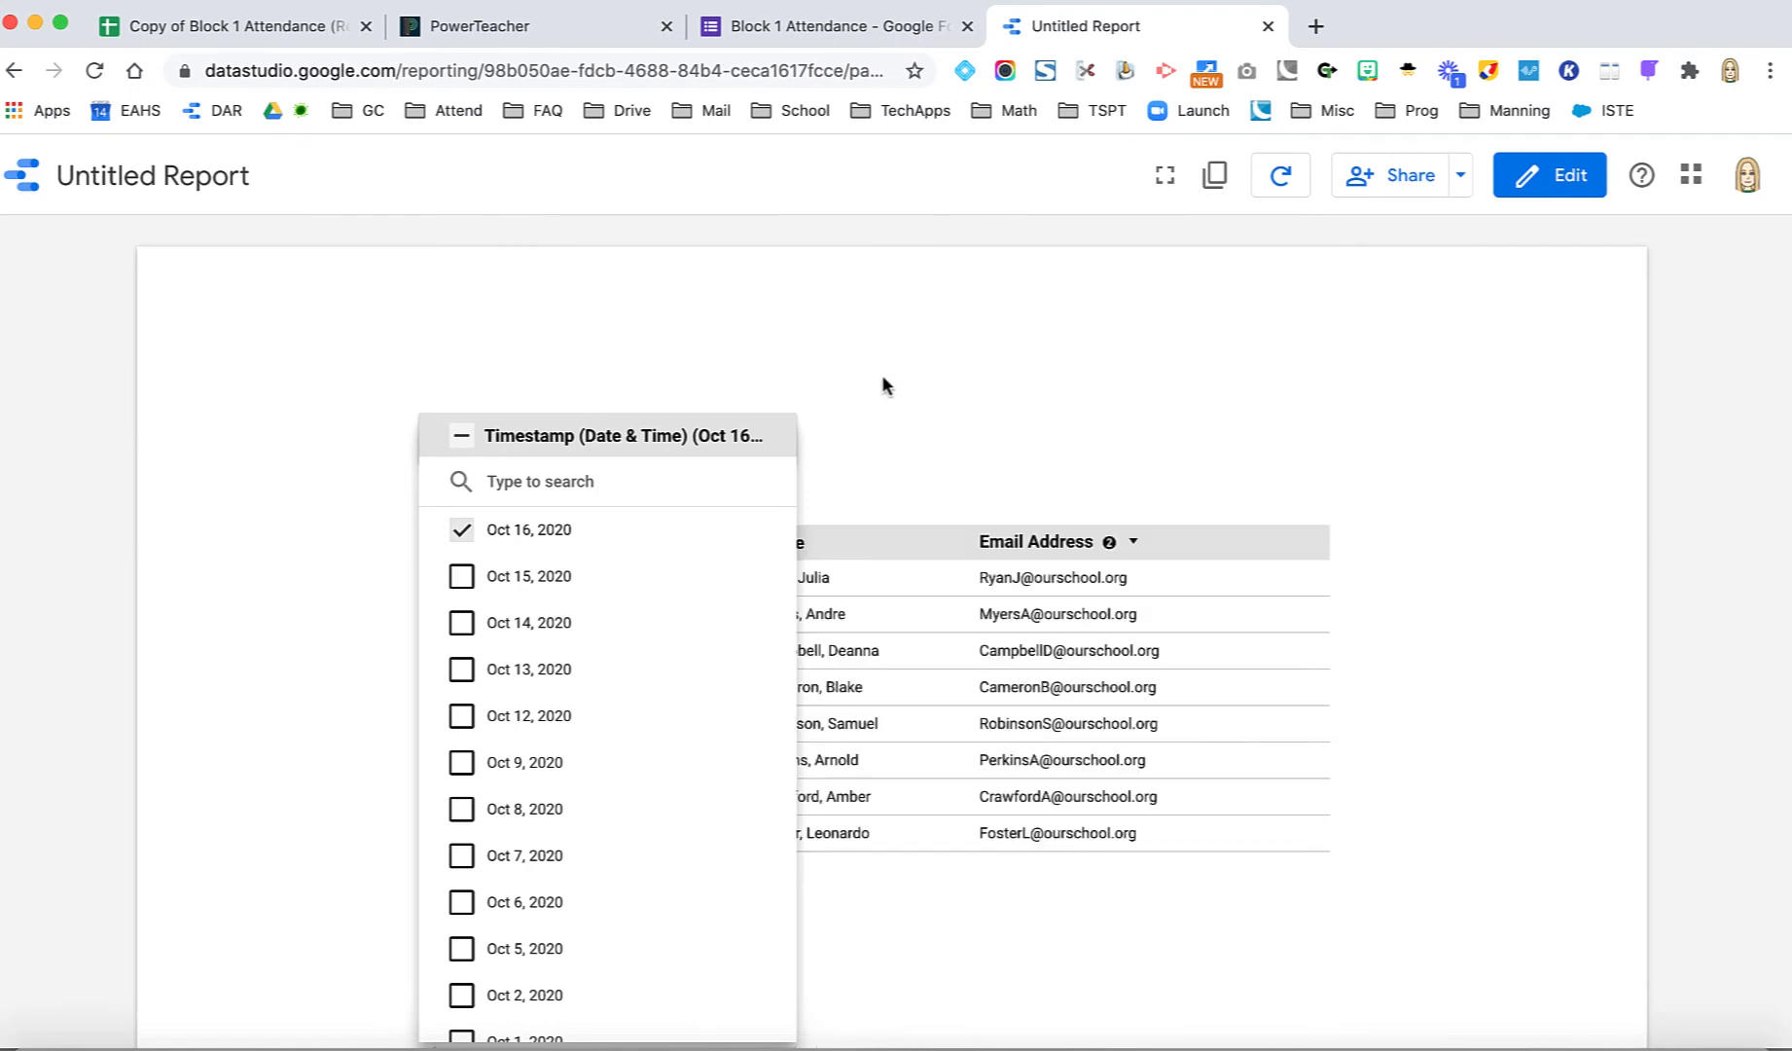
click(722, 577)
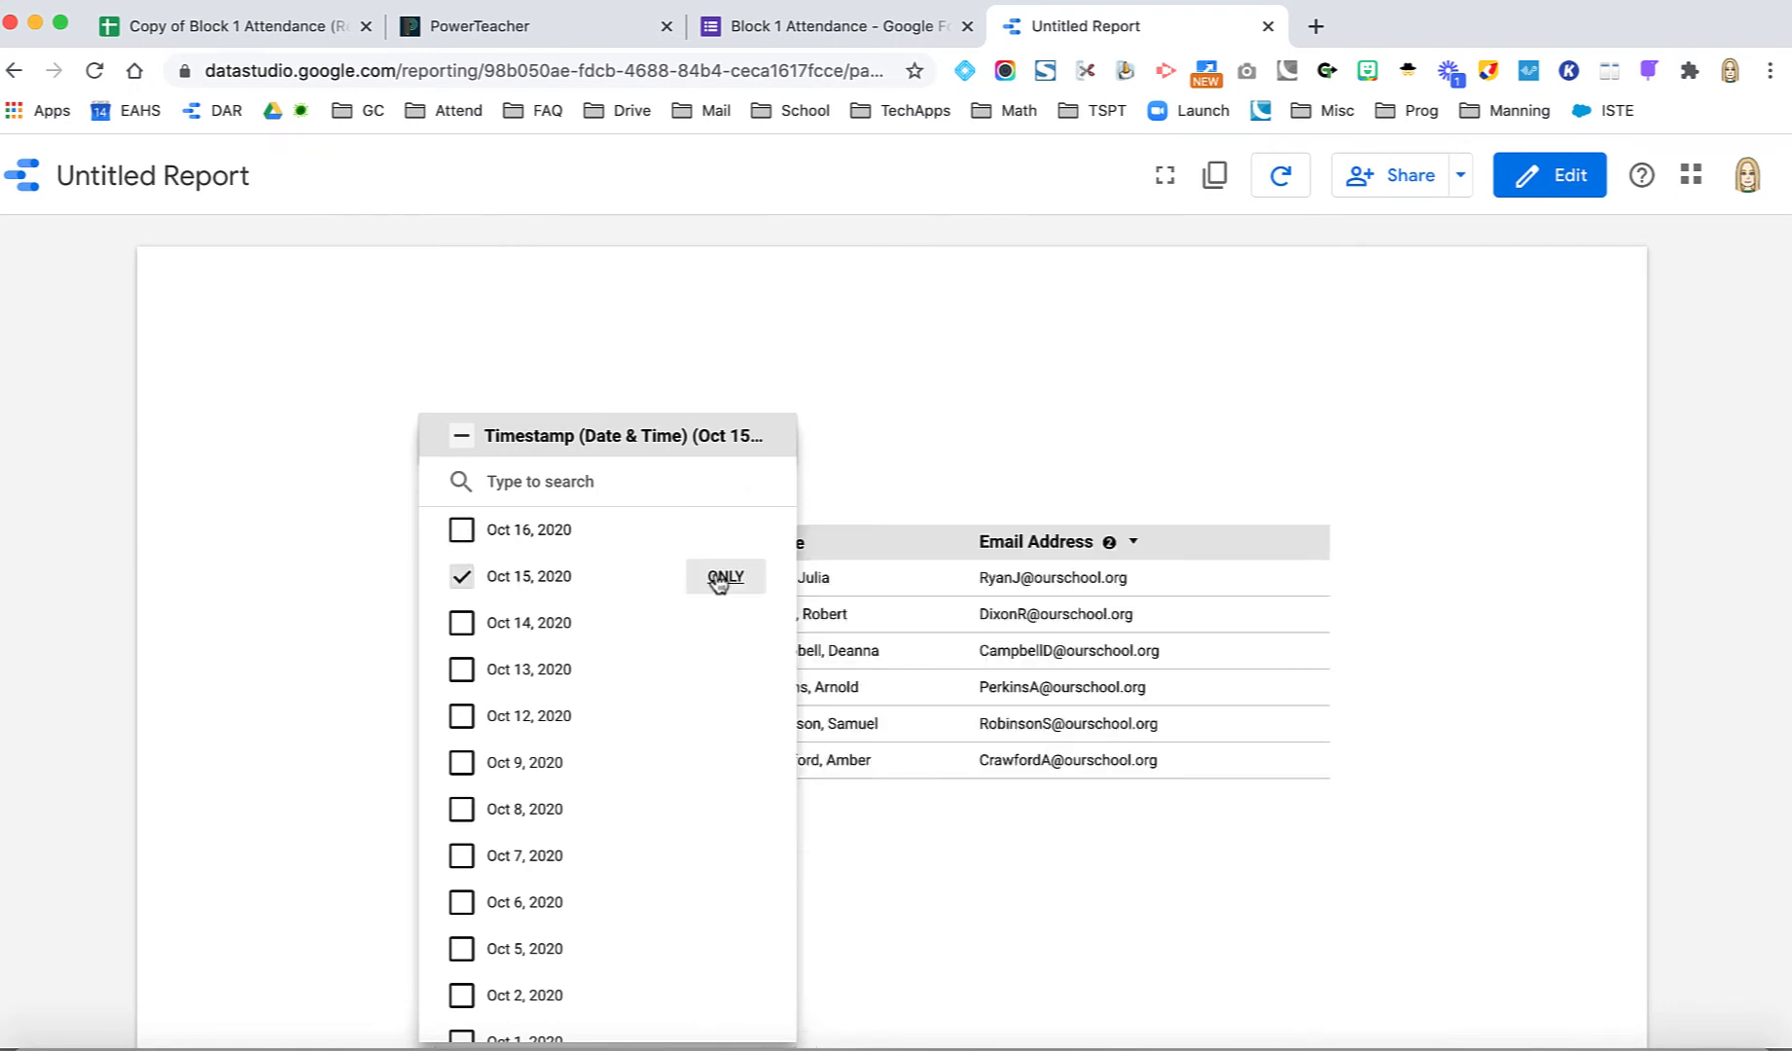
click(724, 531)
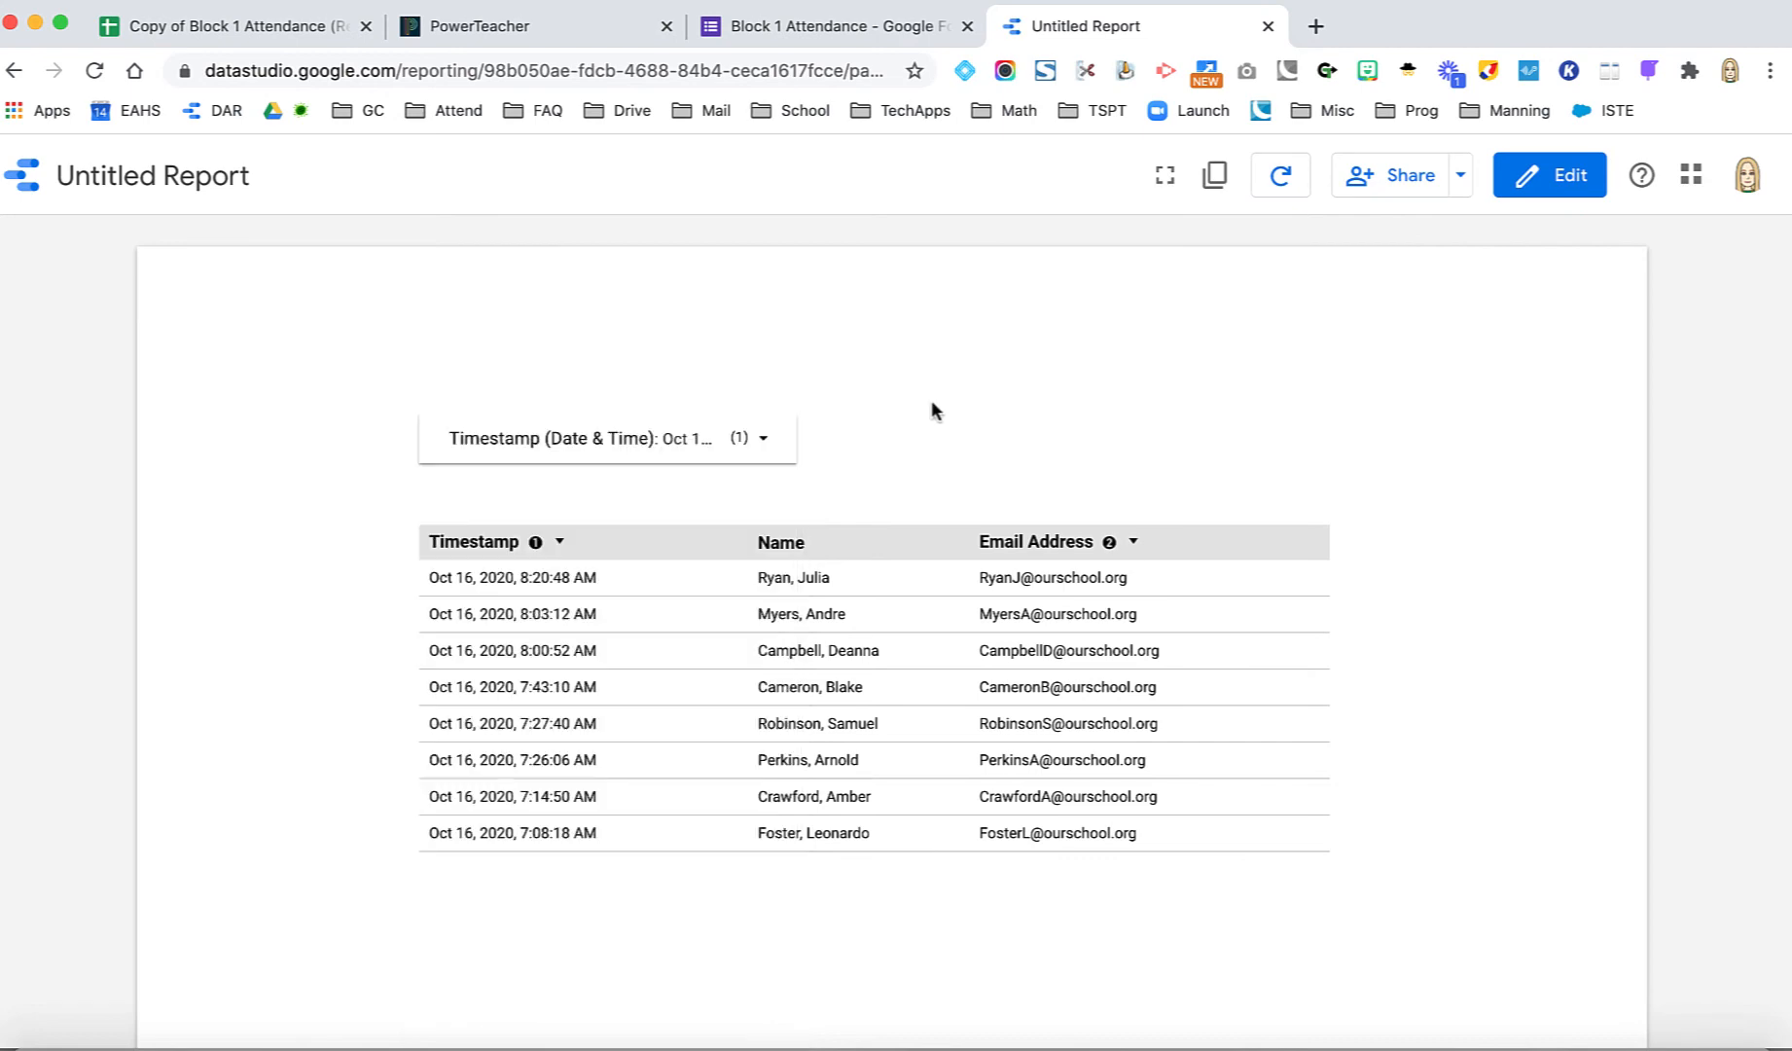
- Look over the filtered report, go to the Data Studio home page, and reopen Untitled Report
scroll(937, 596, down, 3)
scroll(937, 597, up, 3)
click(29, 187)
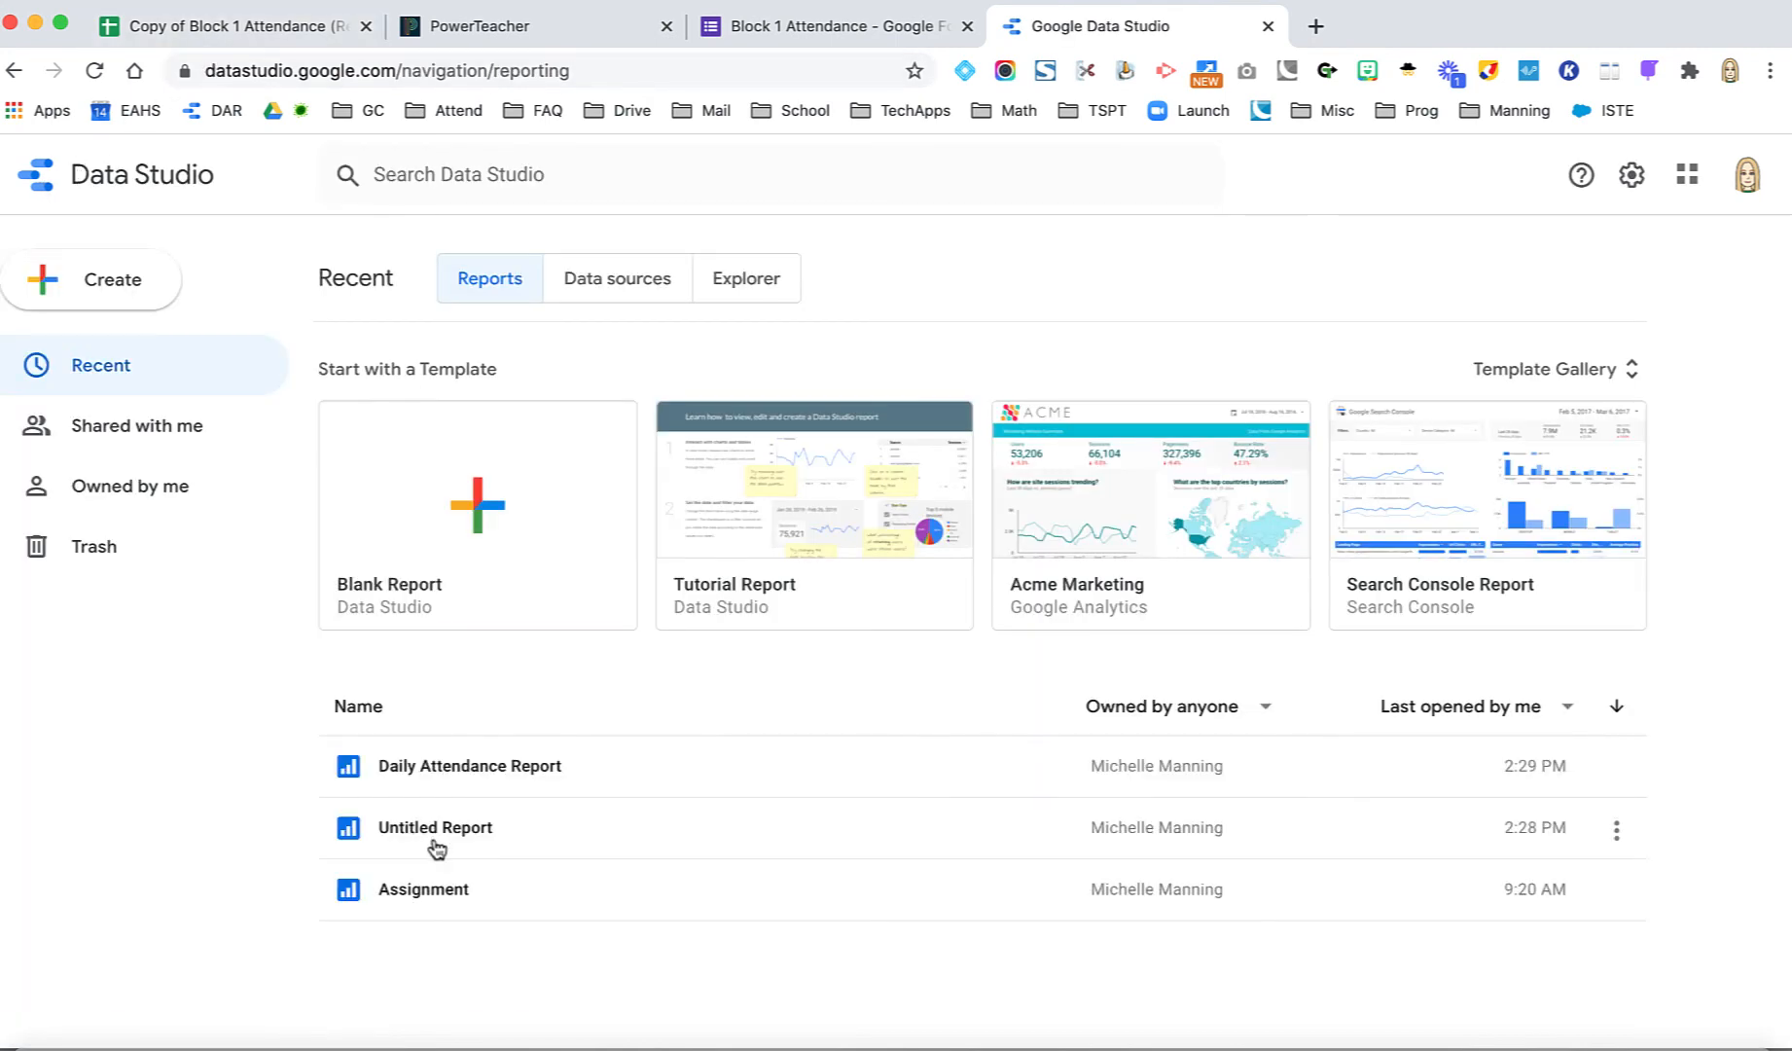
click(436, 835)
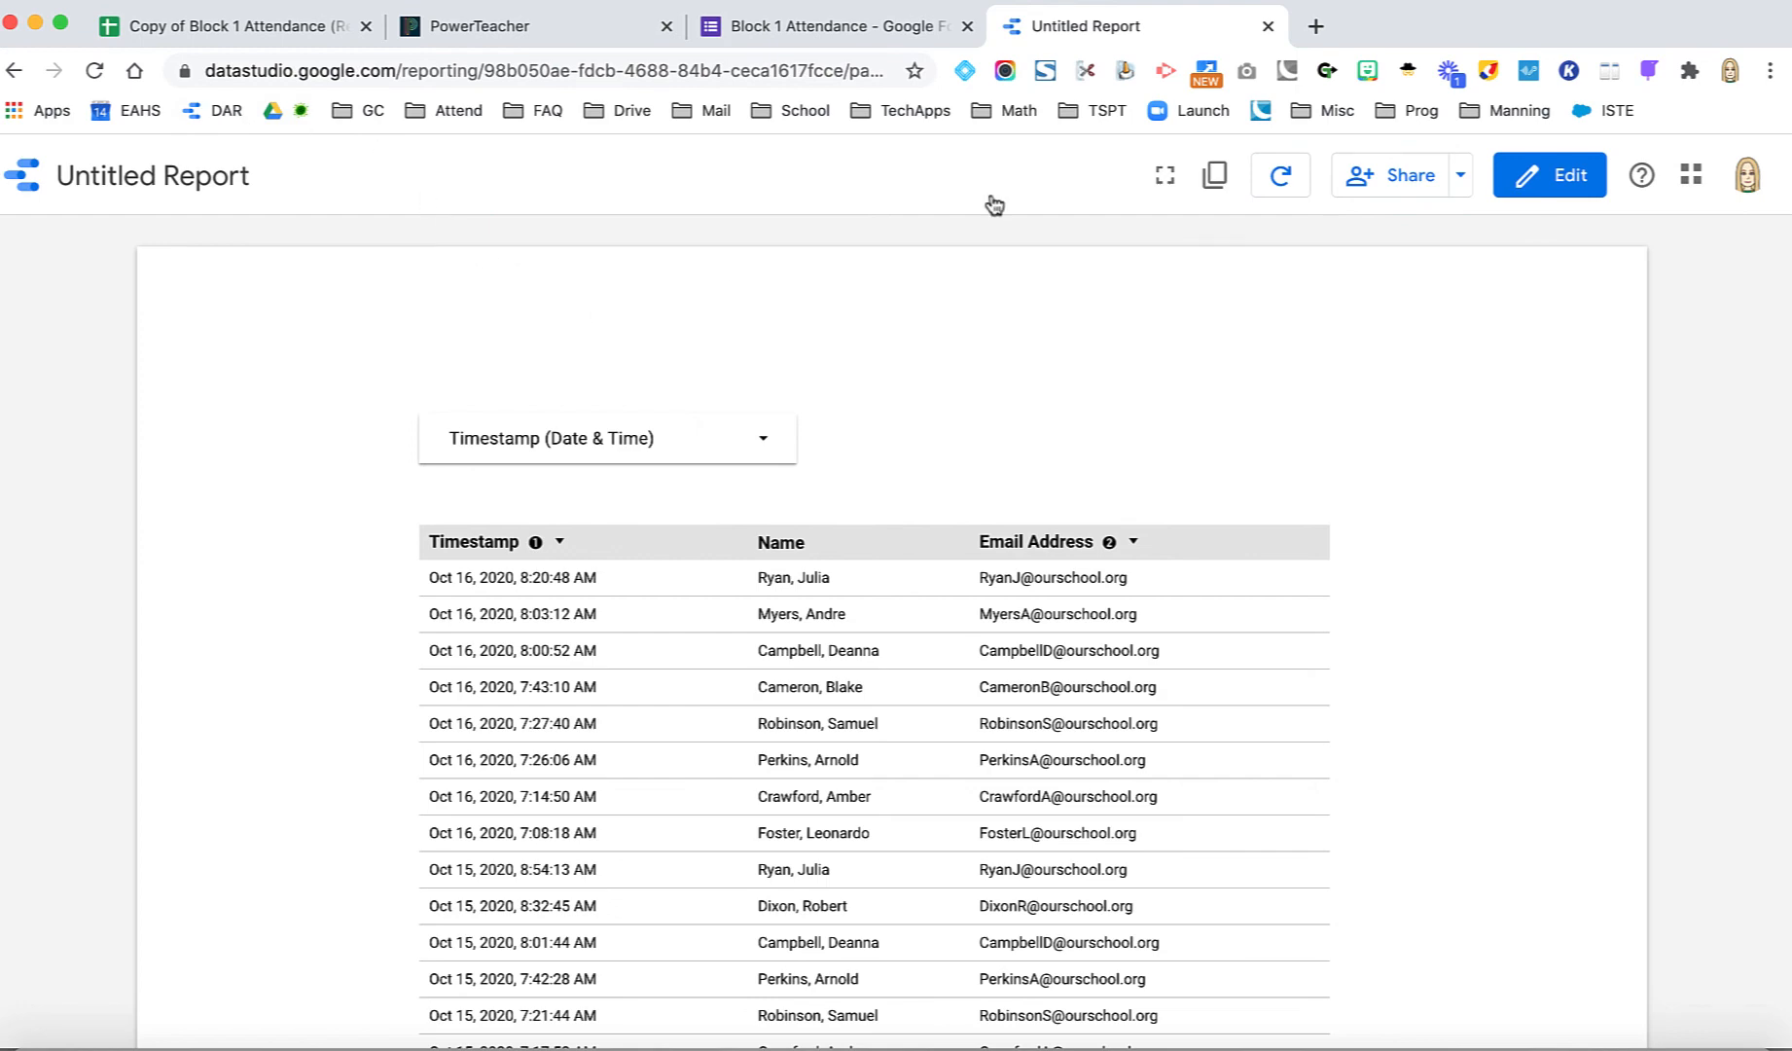
- Insert the FAVPNG valentines-day heart PNG from the computer's Desktop and place it in the lower-left corner of the report page
click(1565, 181)
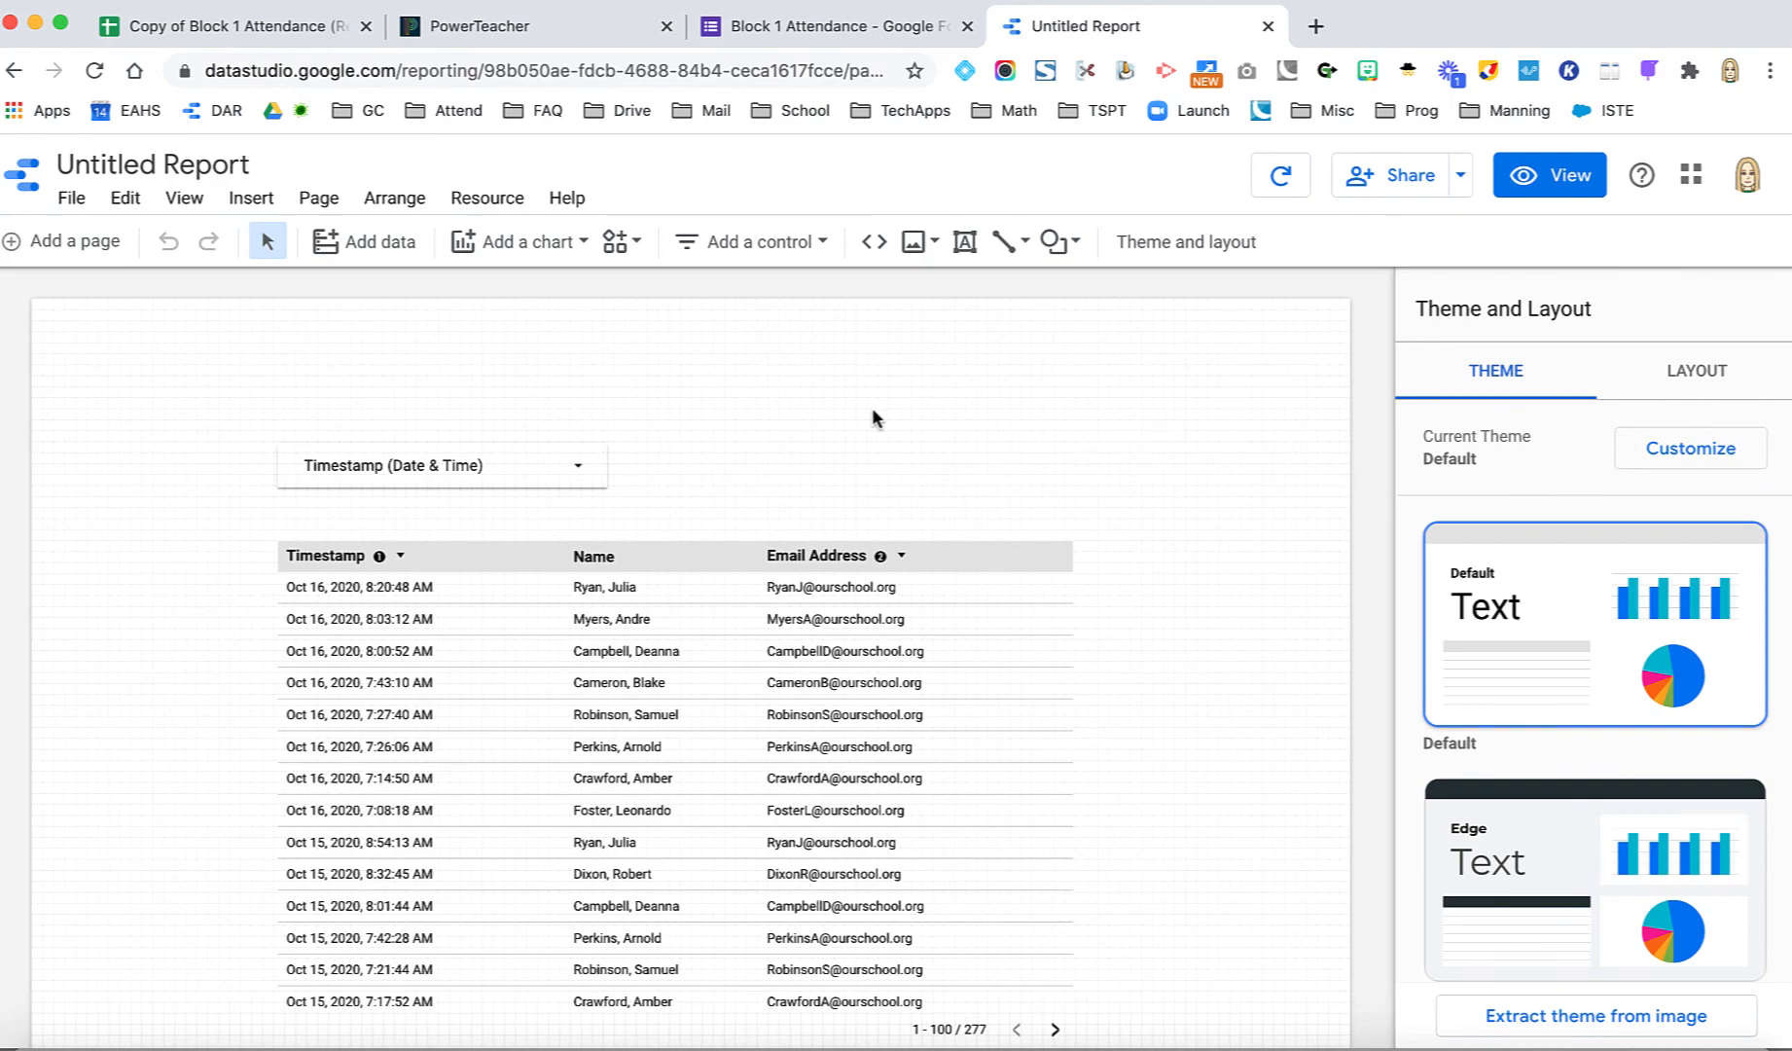
scroll(872, 417, down, 3)
scroll(873, 416, up, 3)
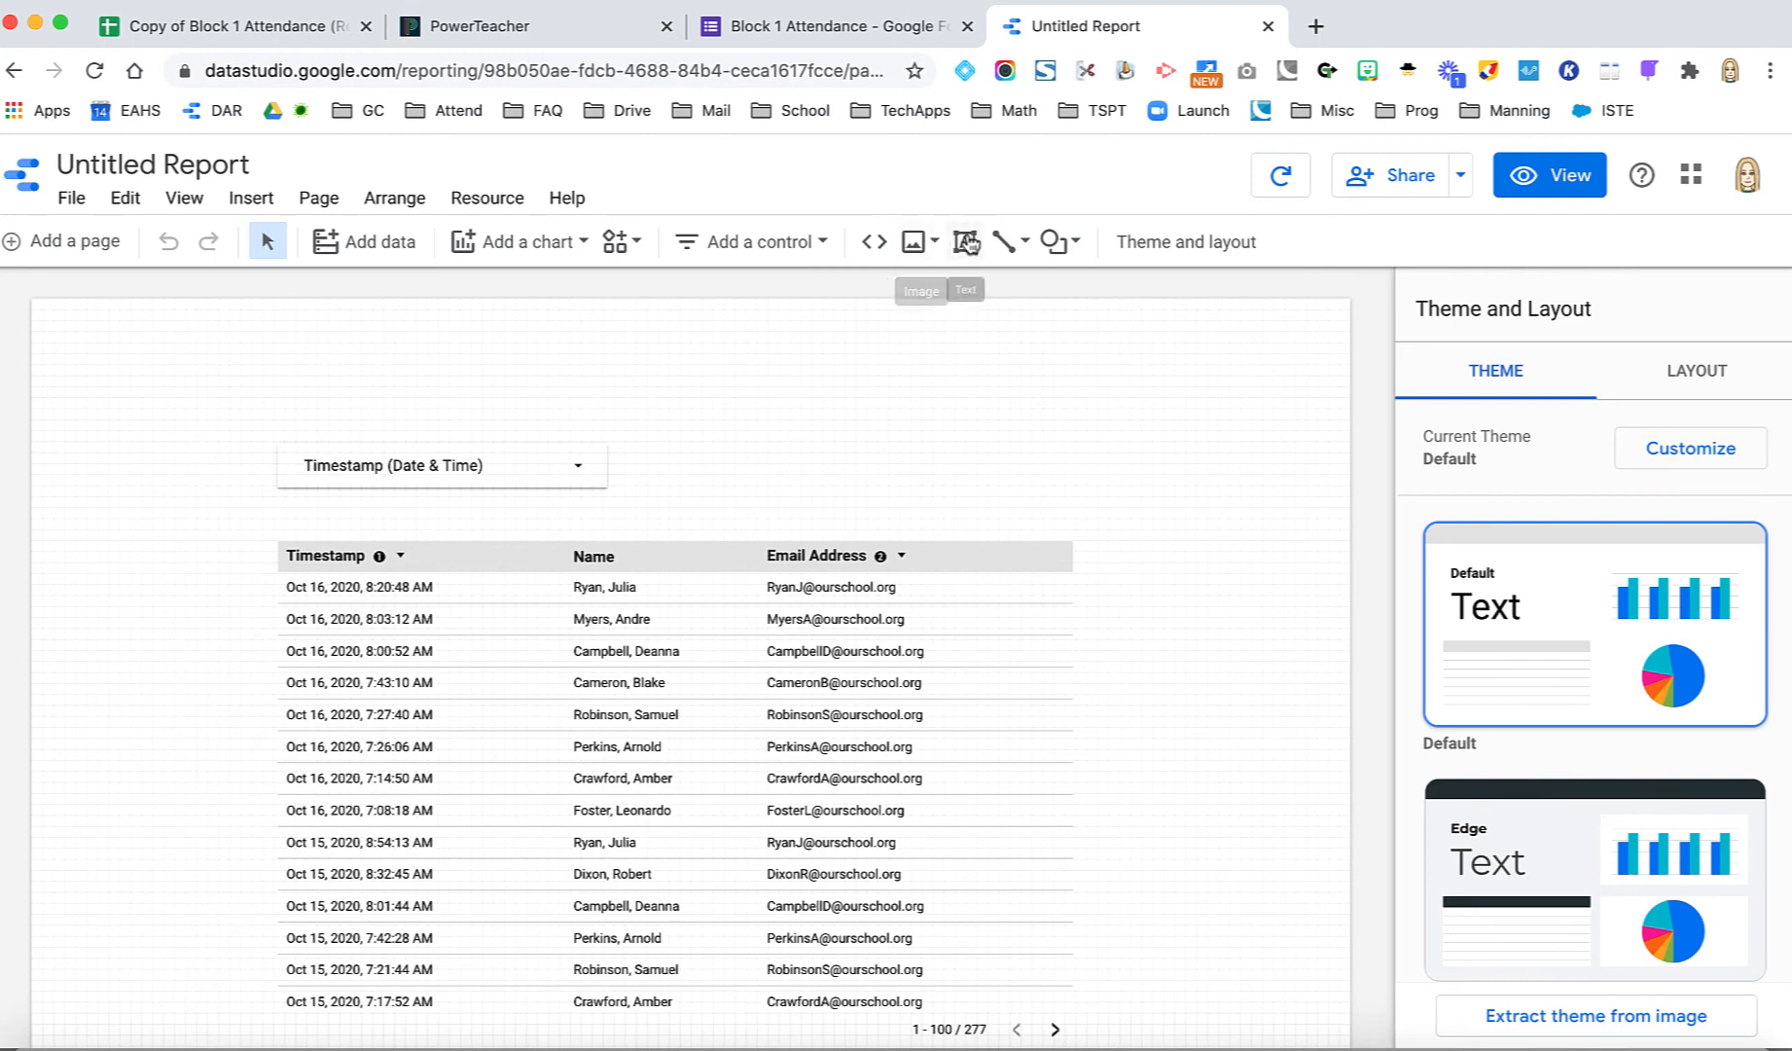
click(923, 251)
click(948, 292)
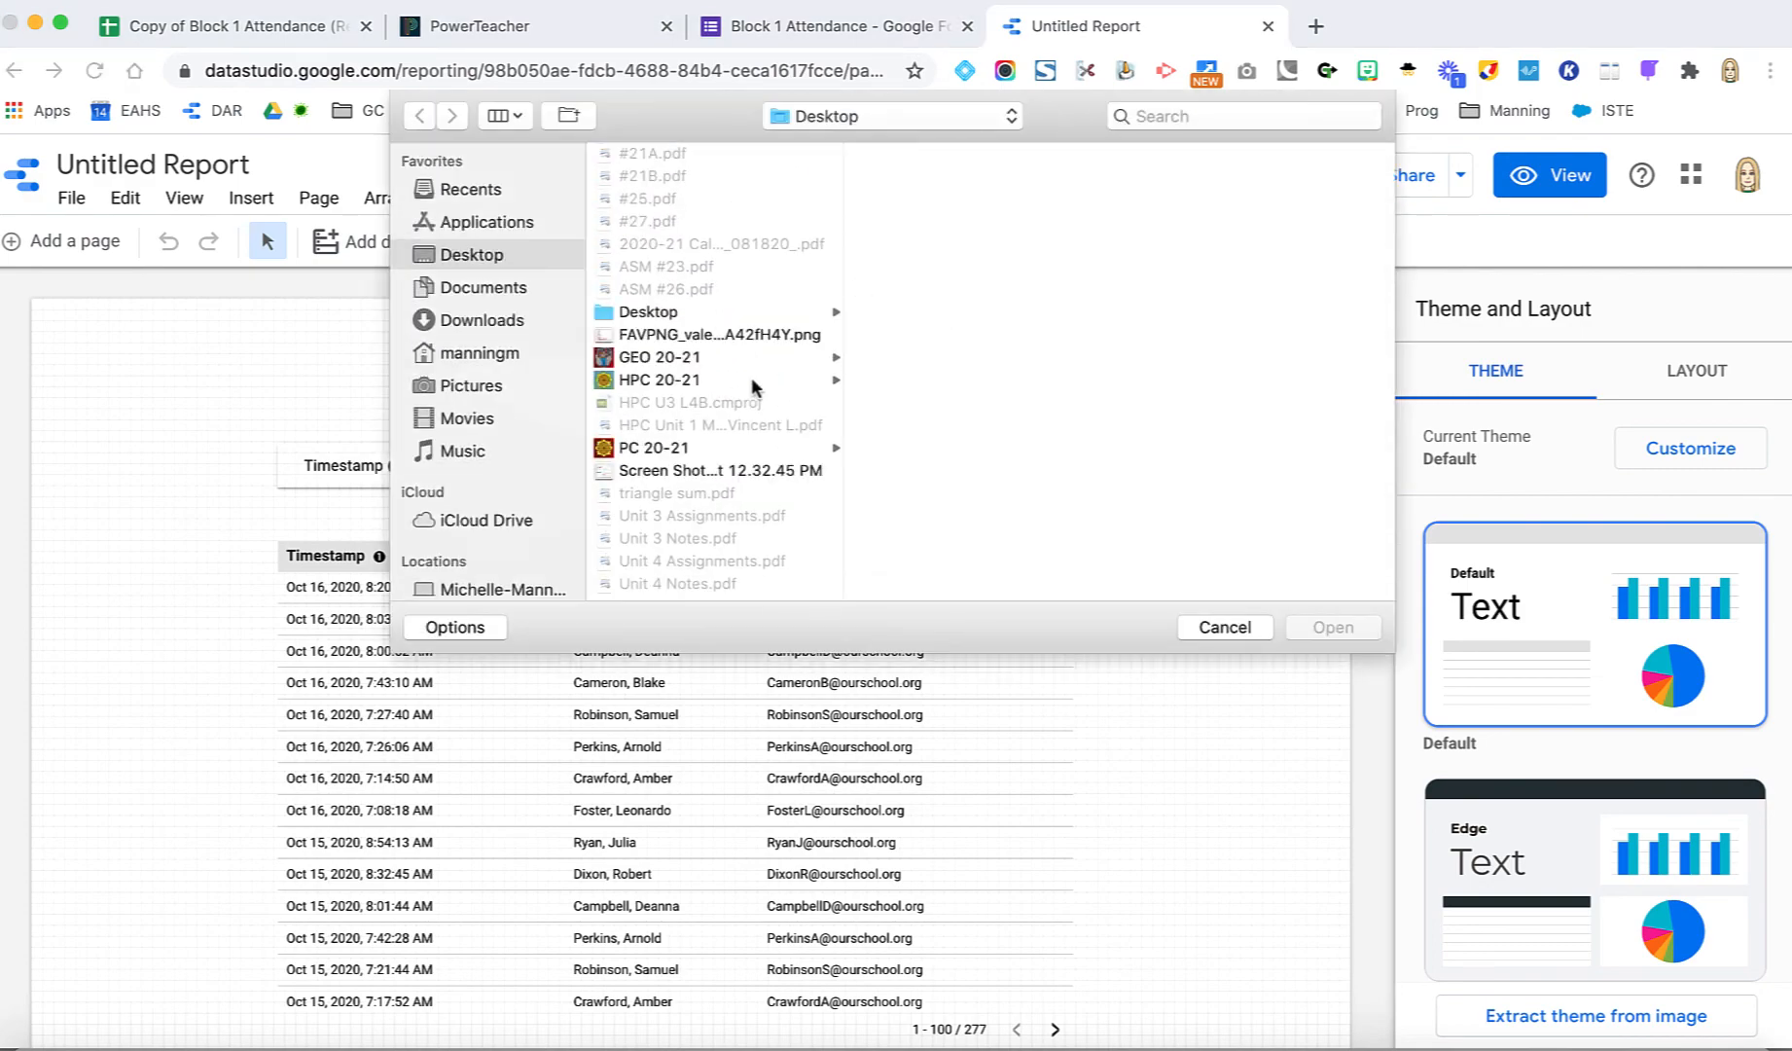
click(706, 472)
click(703, 379)
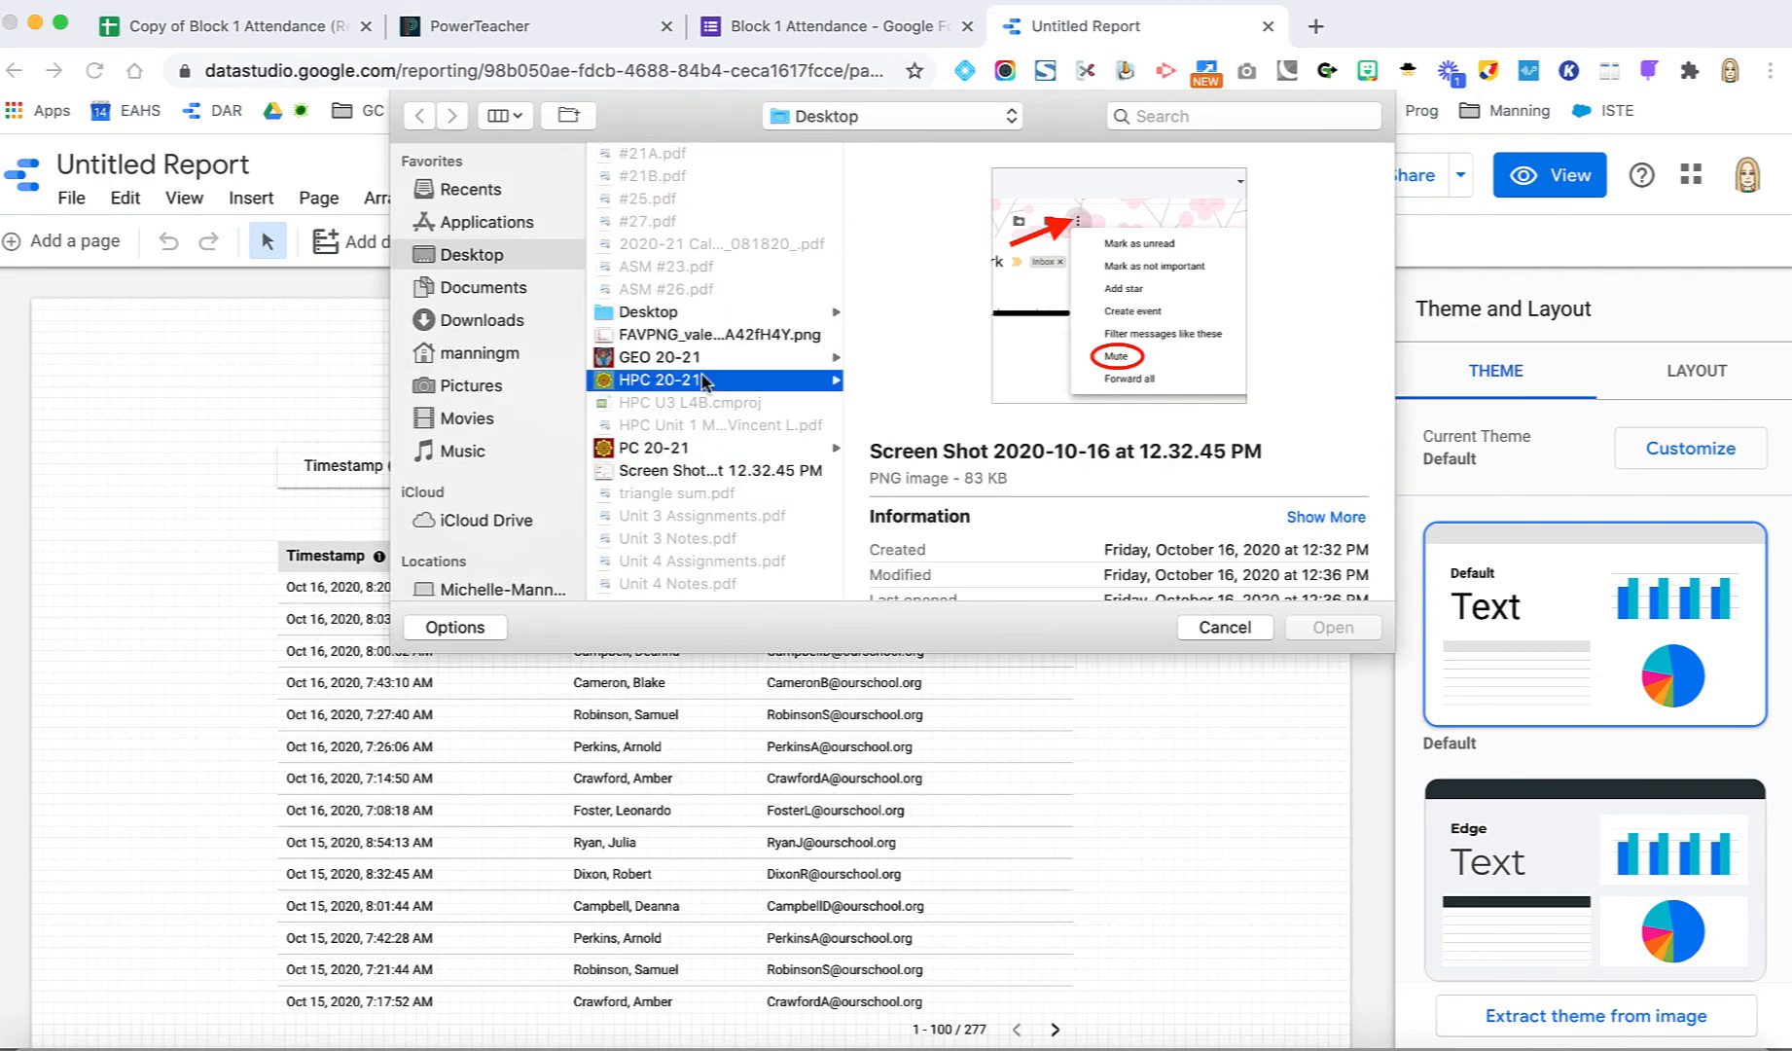
click(710, 335)
click(1331, 627)
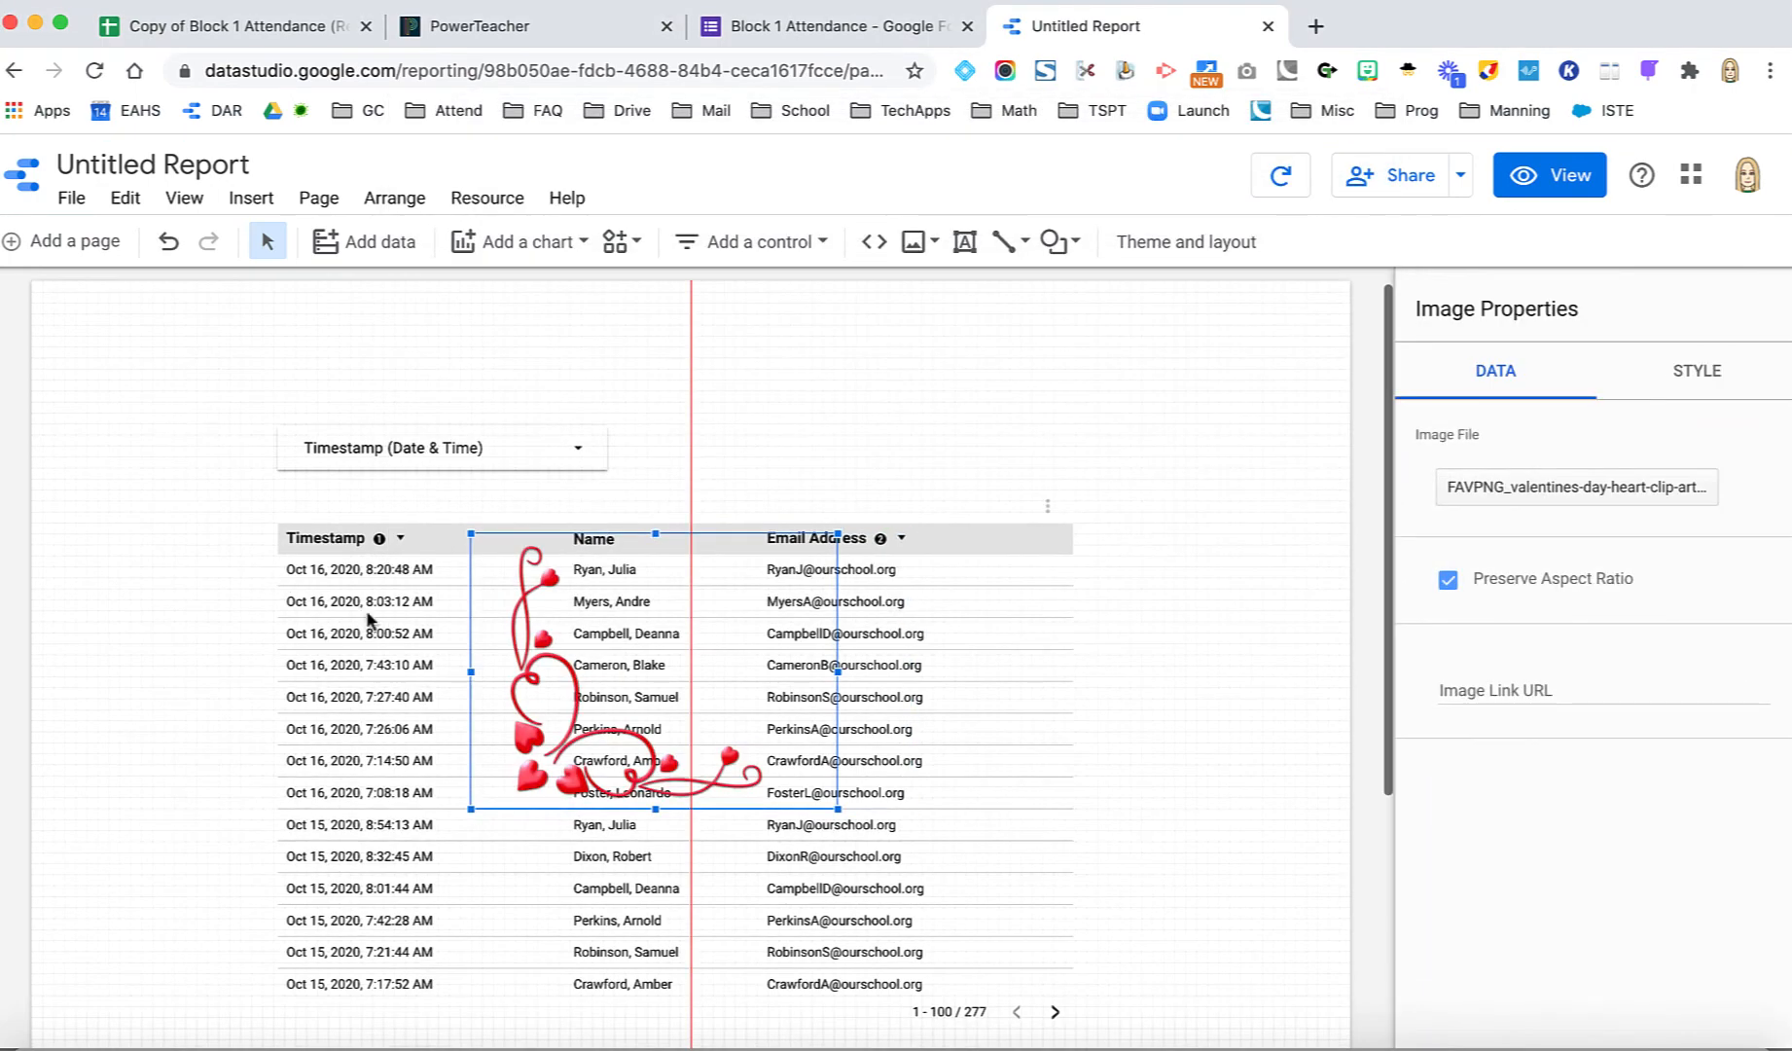
scroll(571, 721, down, 5)
drag(605, 374, 204, 764)
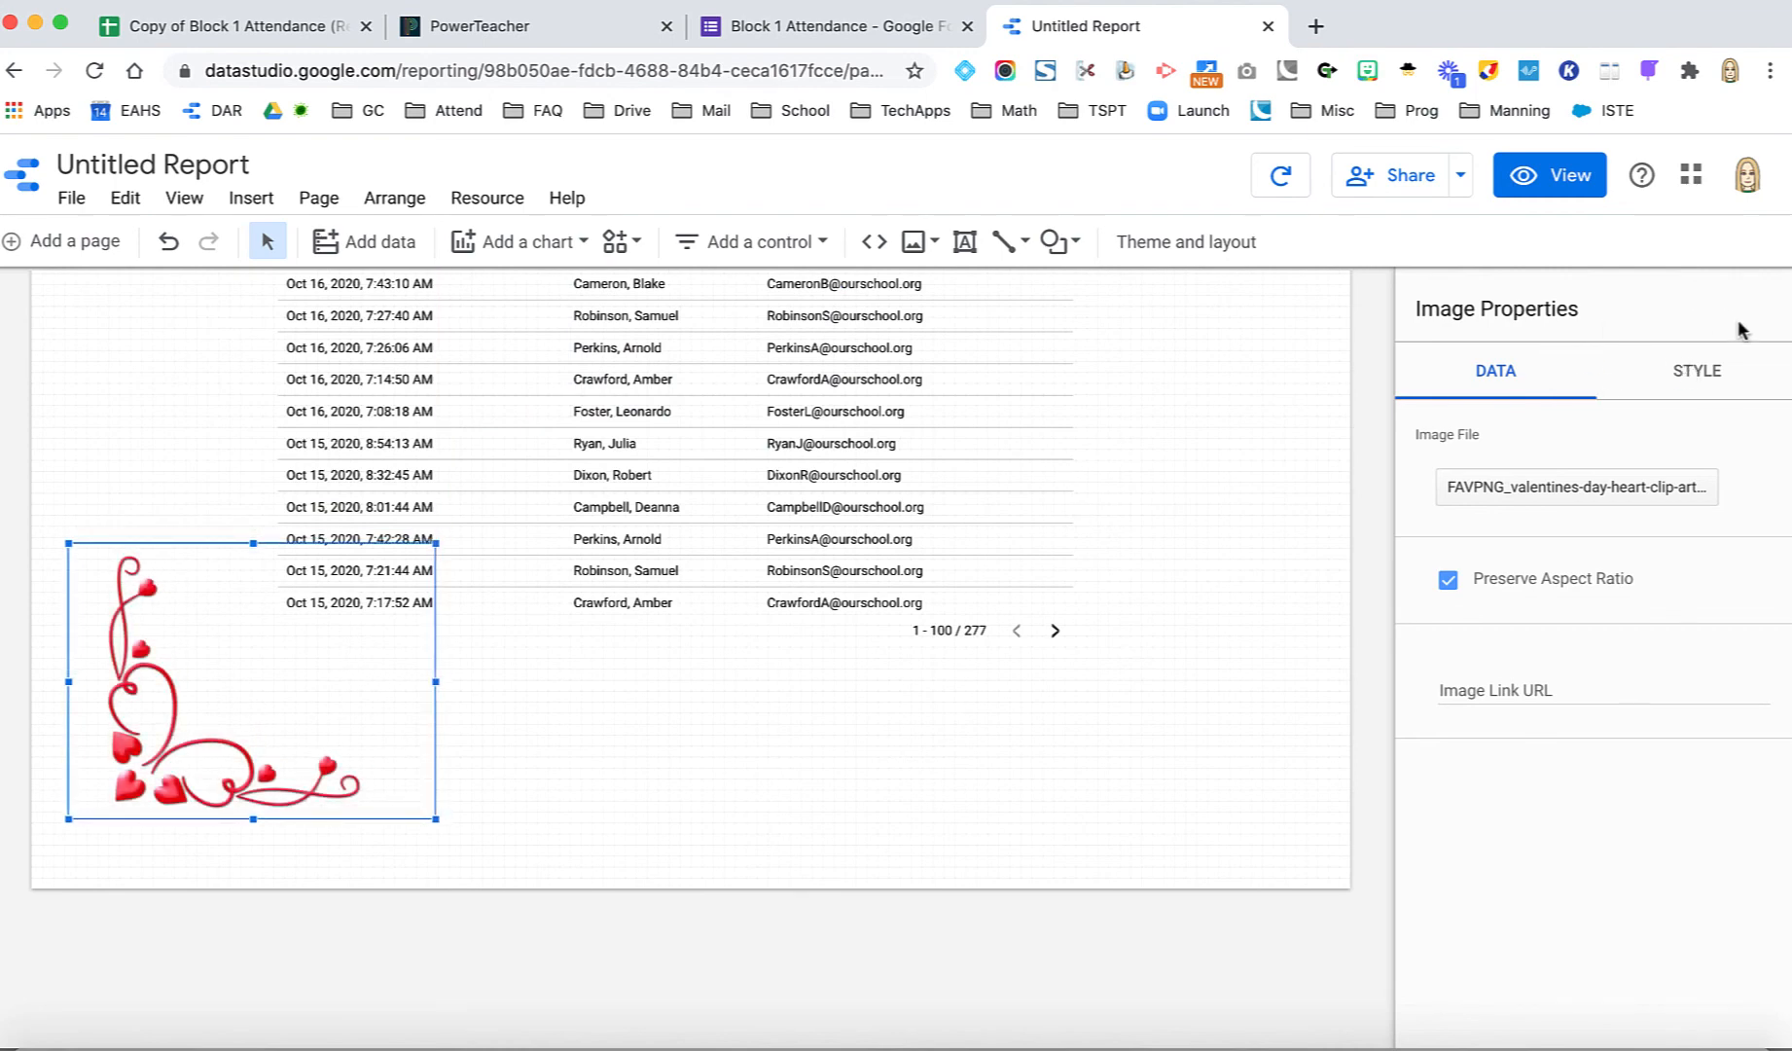
- Give the heart image a white background fill
click(1693, 378)
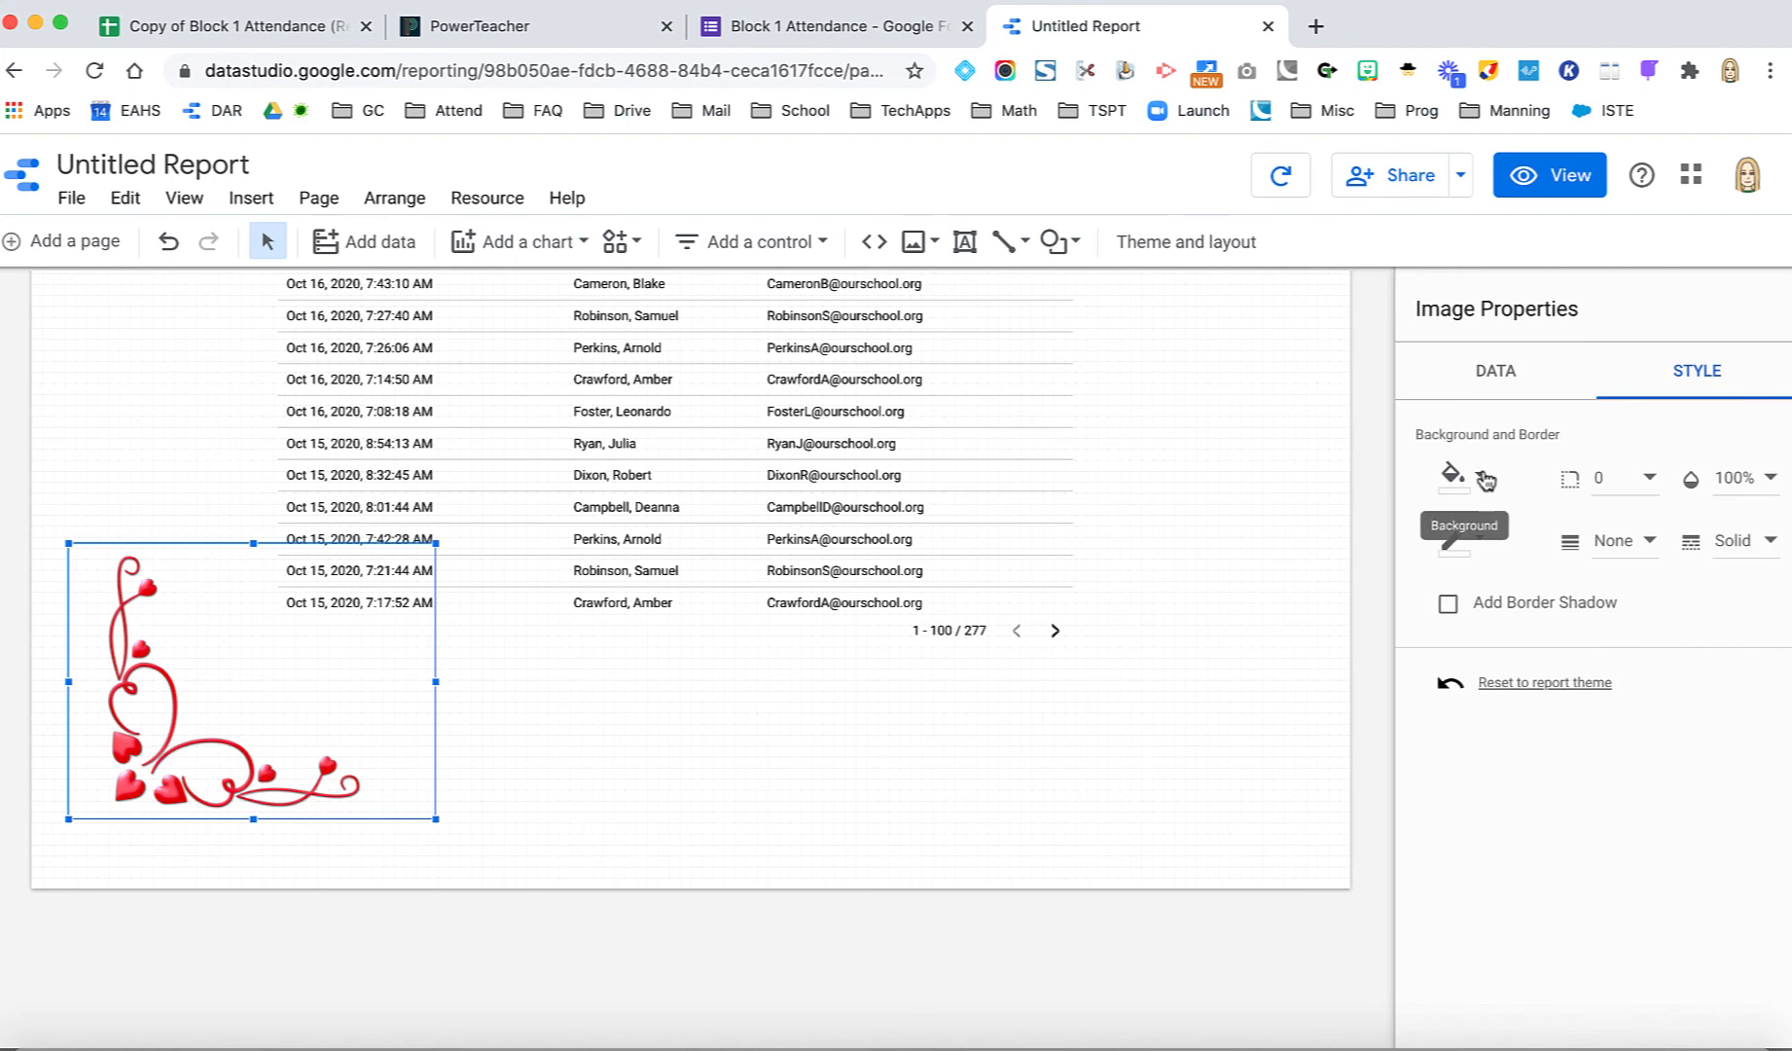
click(1479, 475)
click(1748, 594)
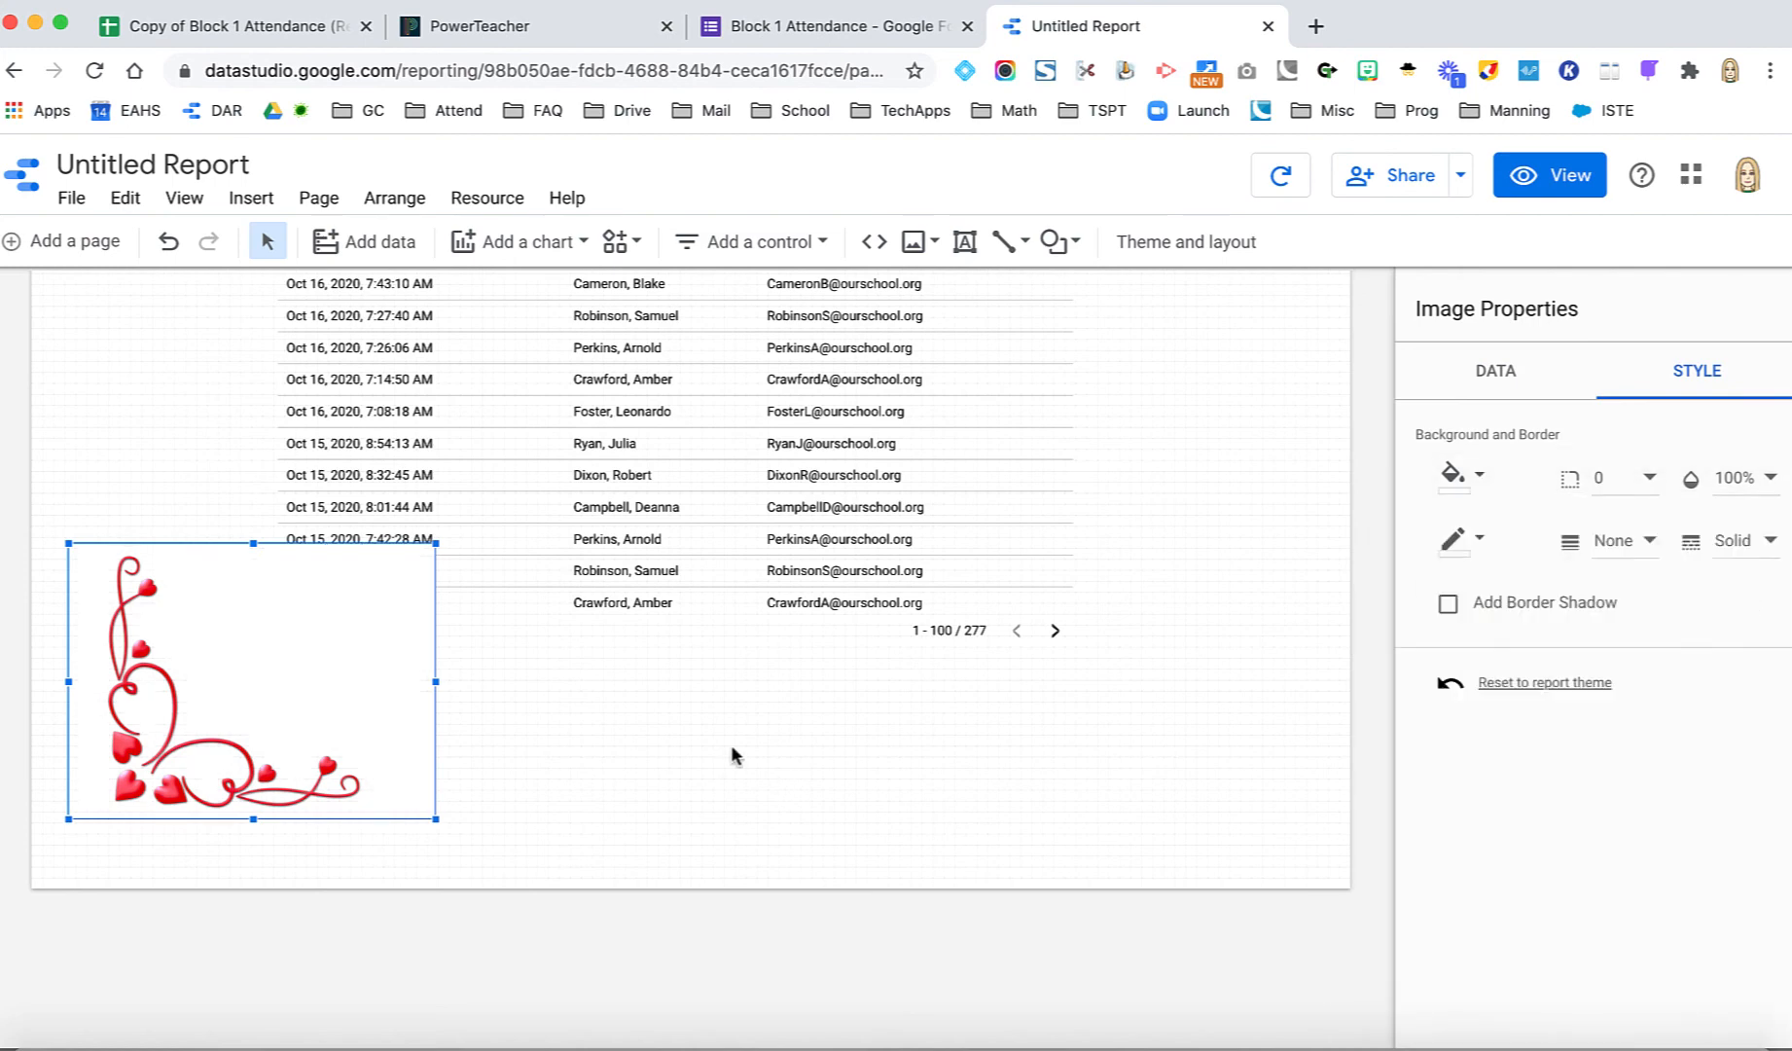
click(192, 455)
click(236, 672)
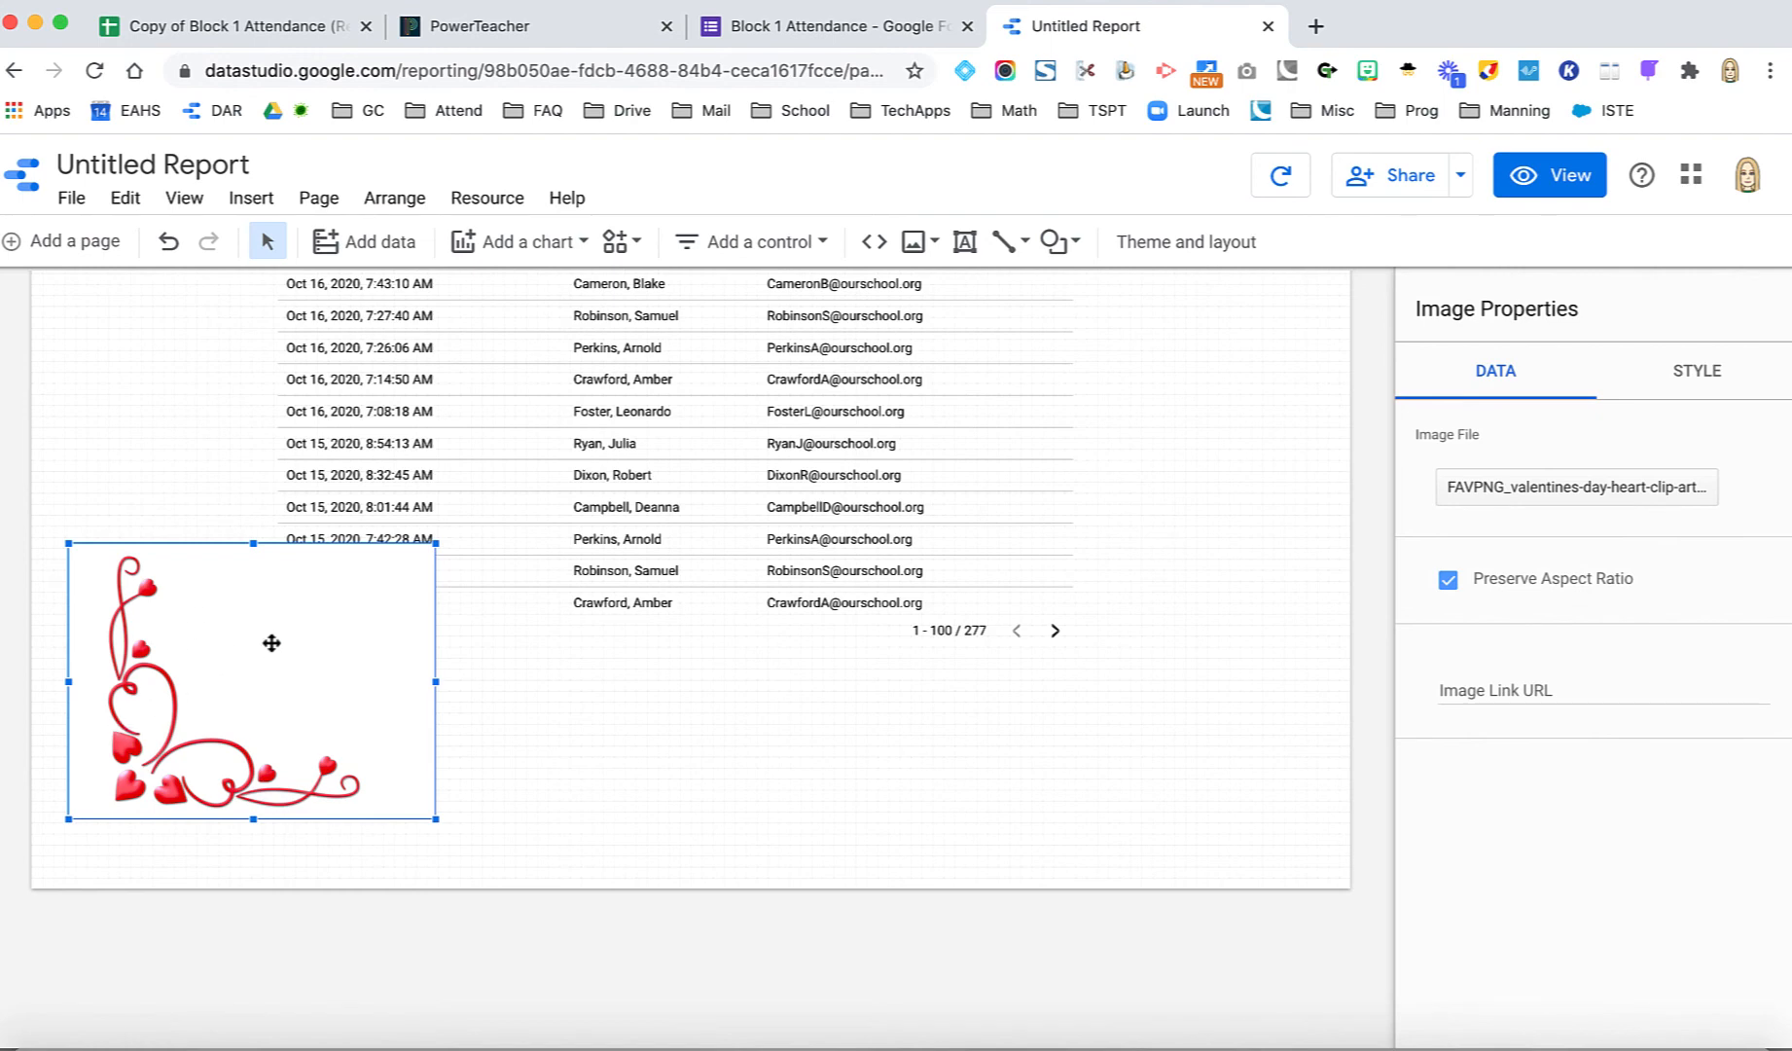
- Set the heart image's background to transparent and check how it sits against the table
click(1727, 383)
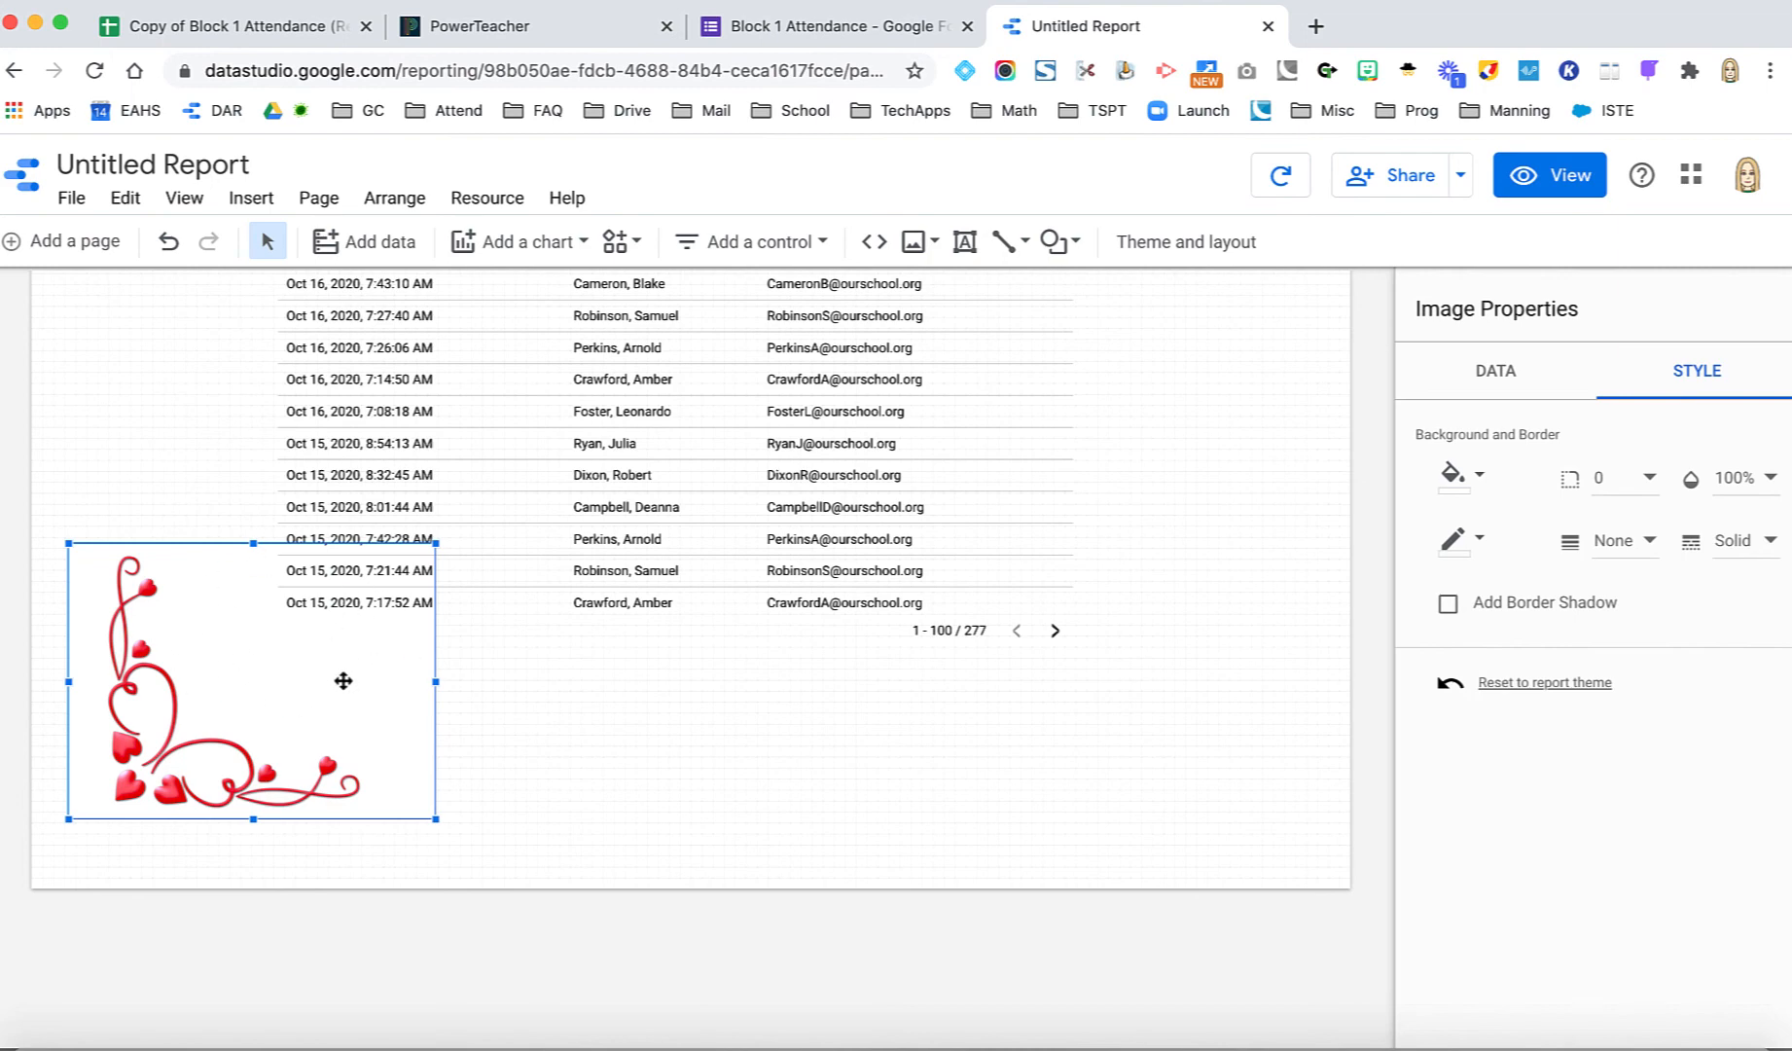
click(1453, 475)
click(1682, 541)
click(666, 735)
scroll(344, 591, up, 5)
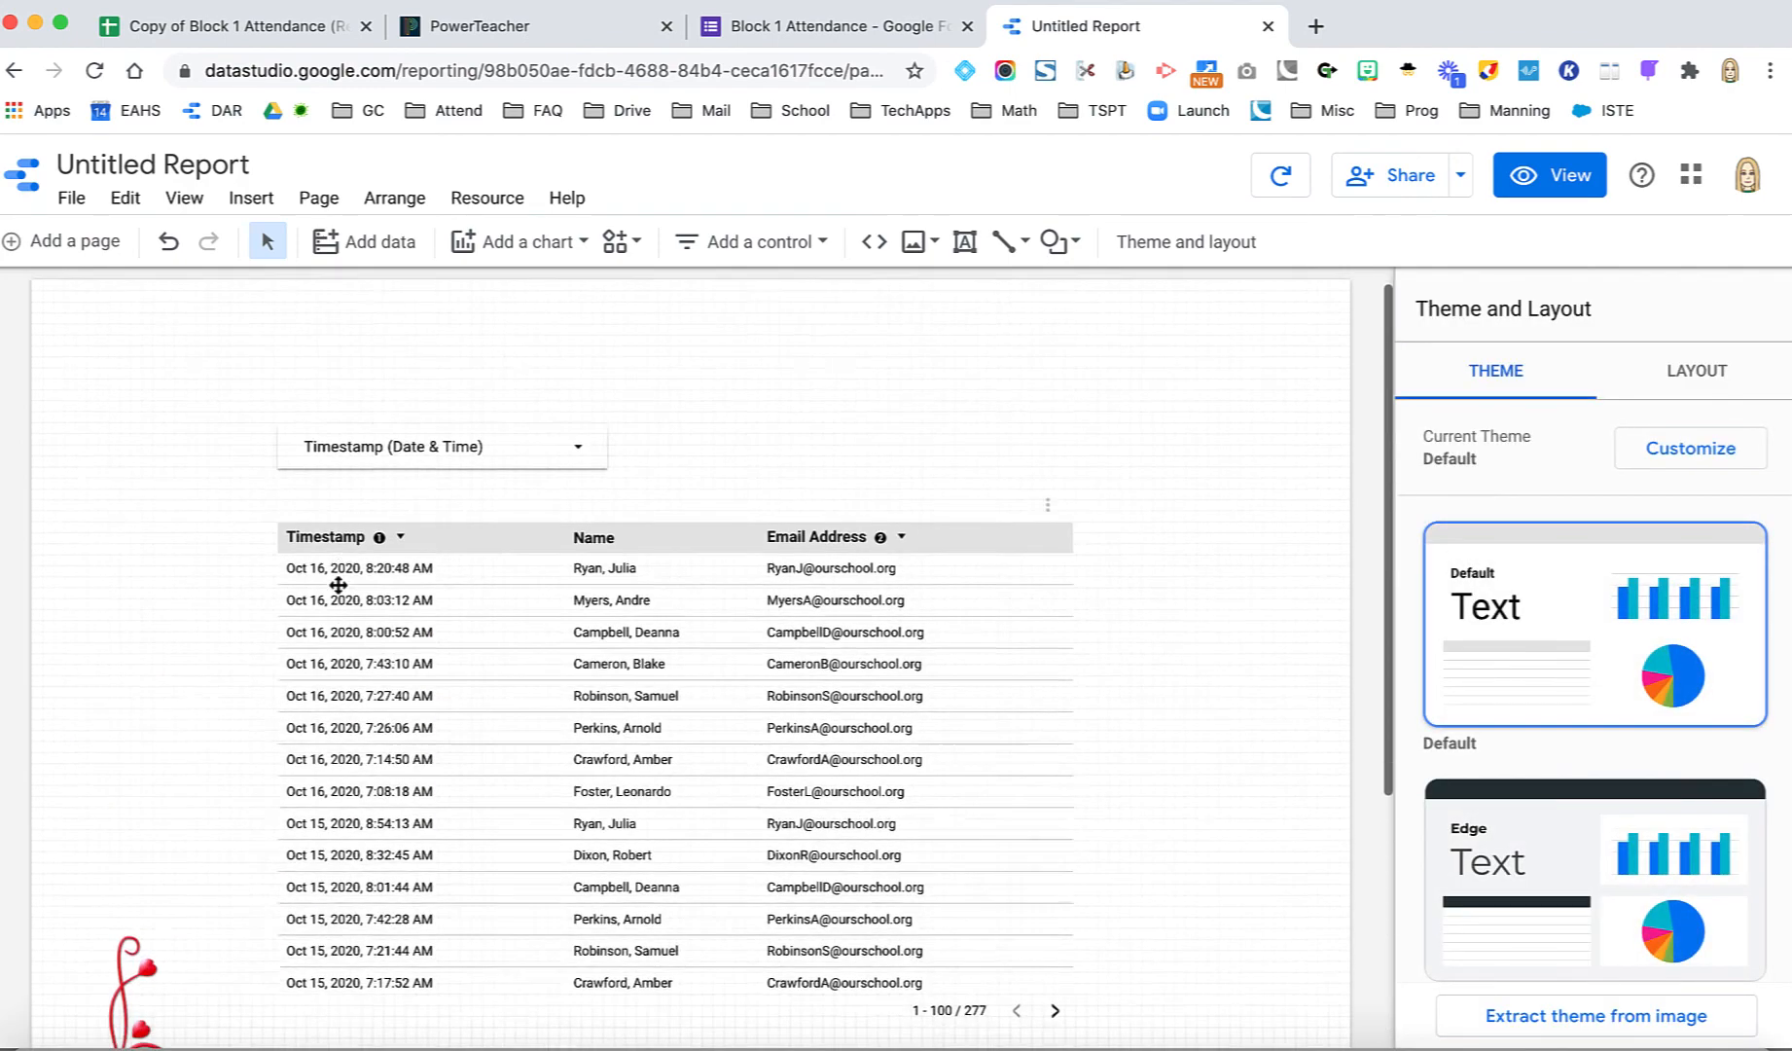
scroll(389, 576, down, 5)
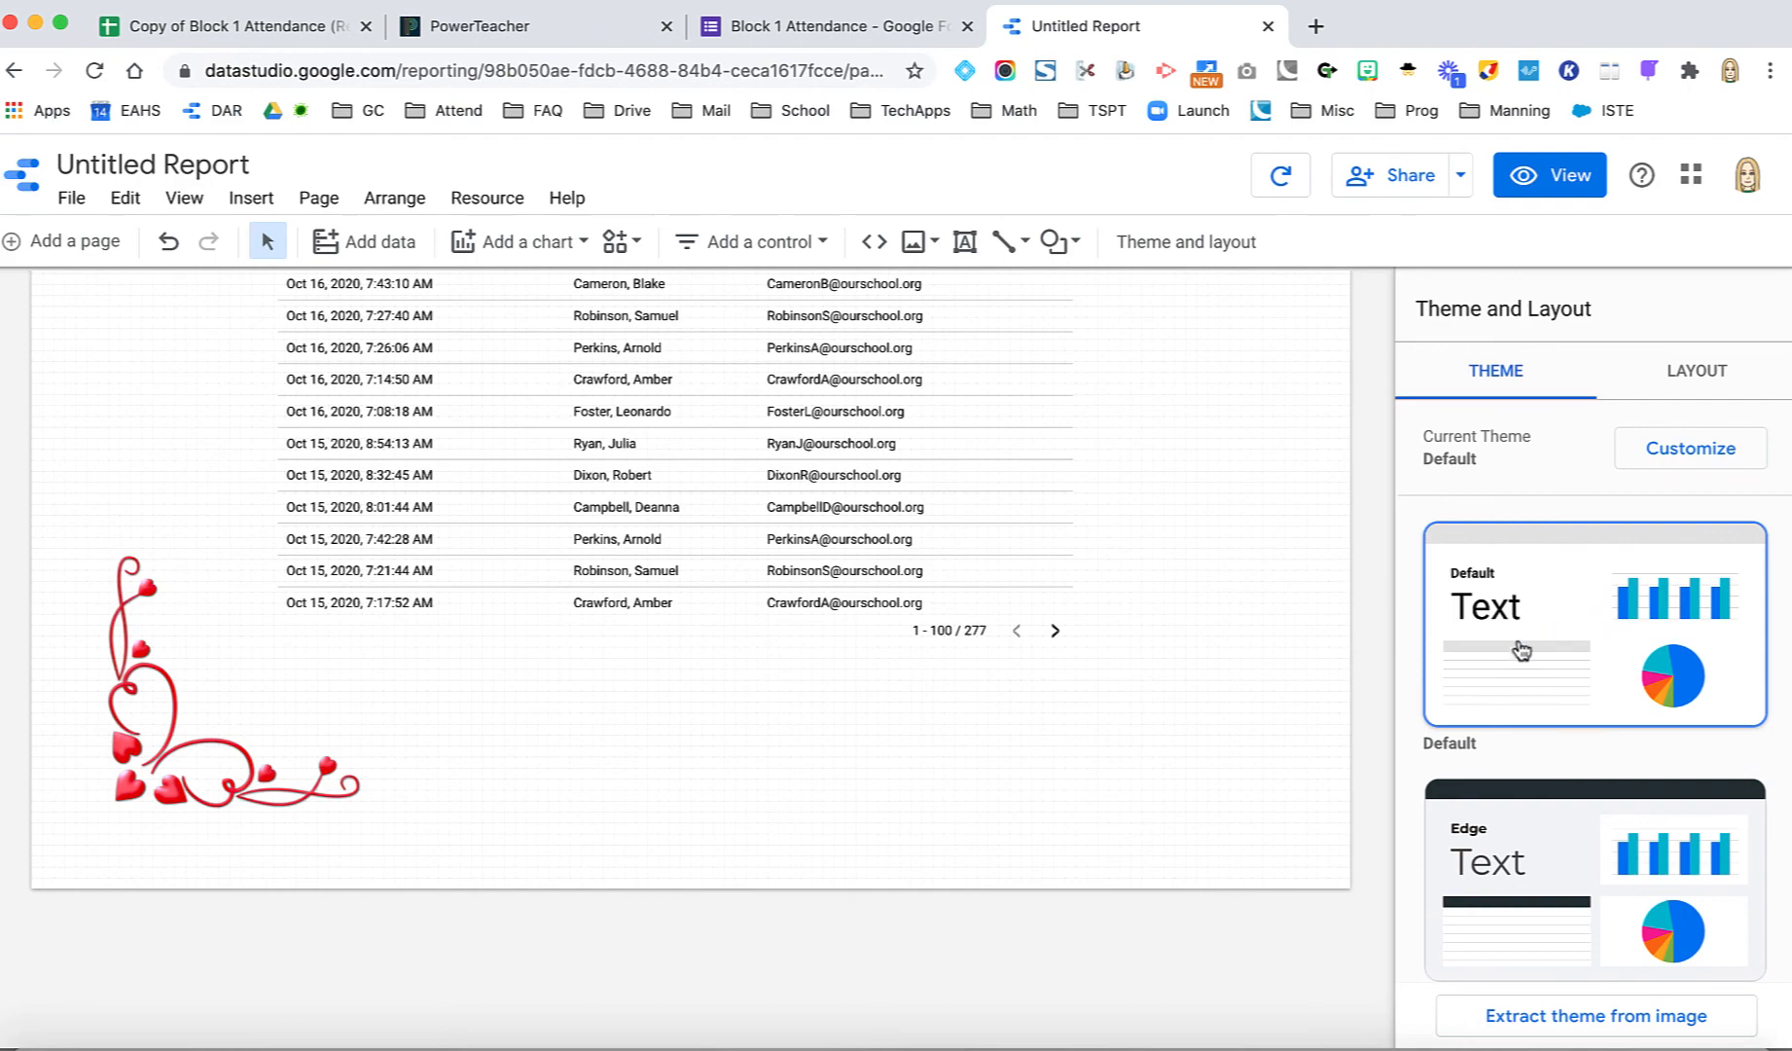
- Examine the style options of the Timestamp drop-down, including its text, header, label, background, border and padding settings
scroll(1032, 656, up, 5)
click(559, 457)
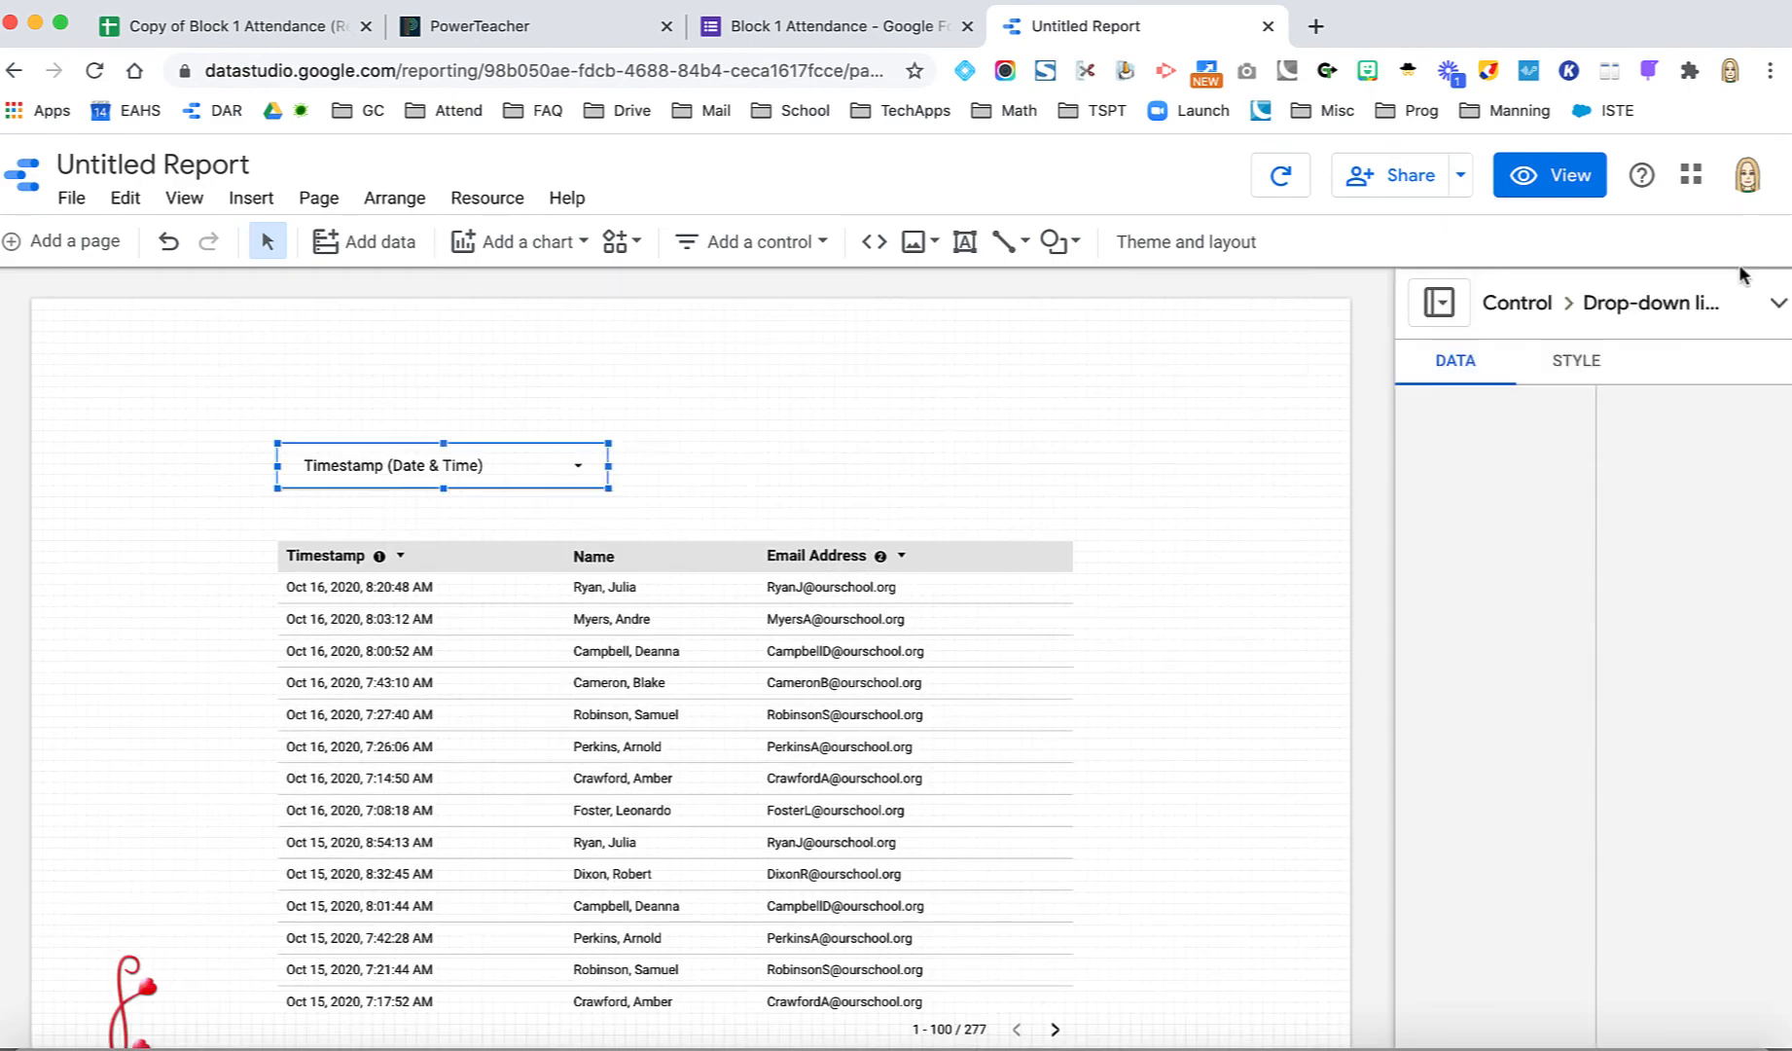
click(1592, 362)
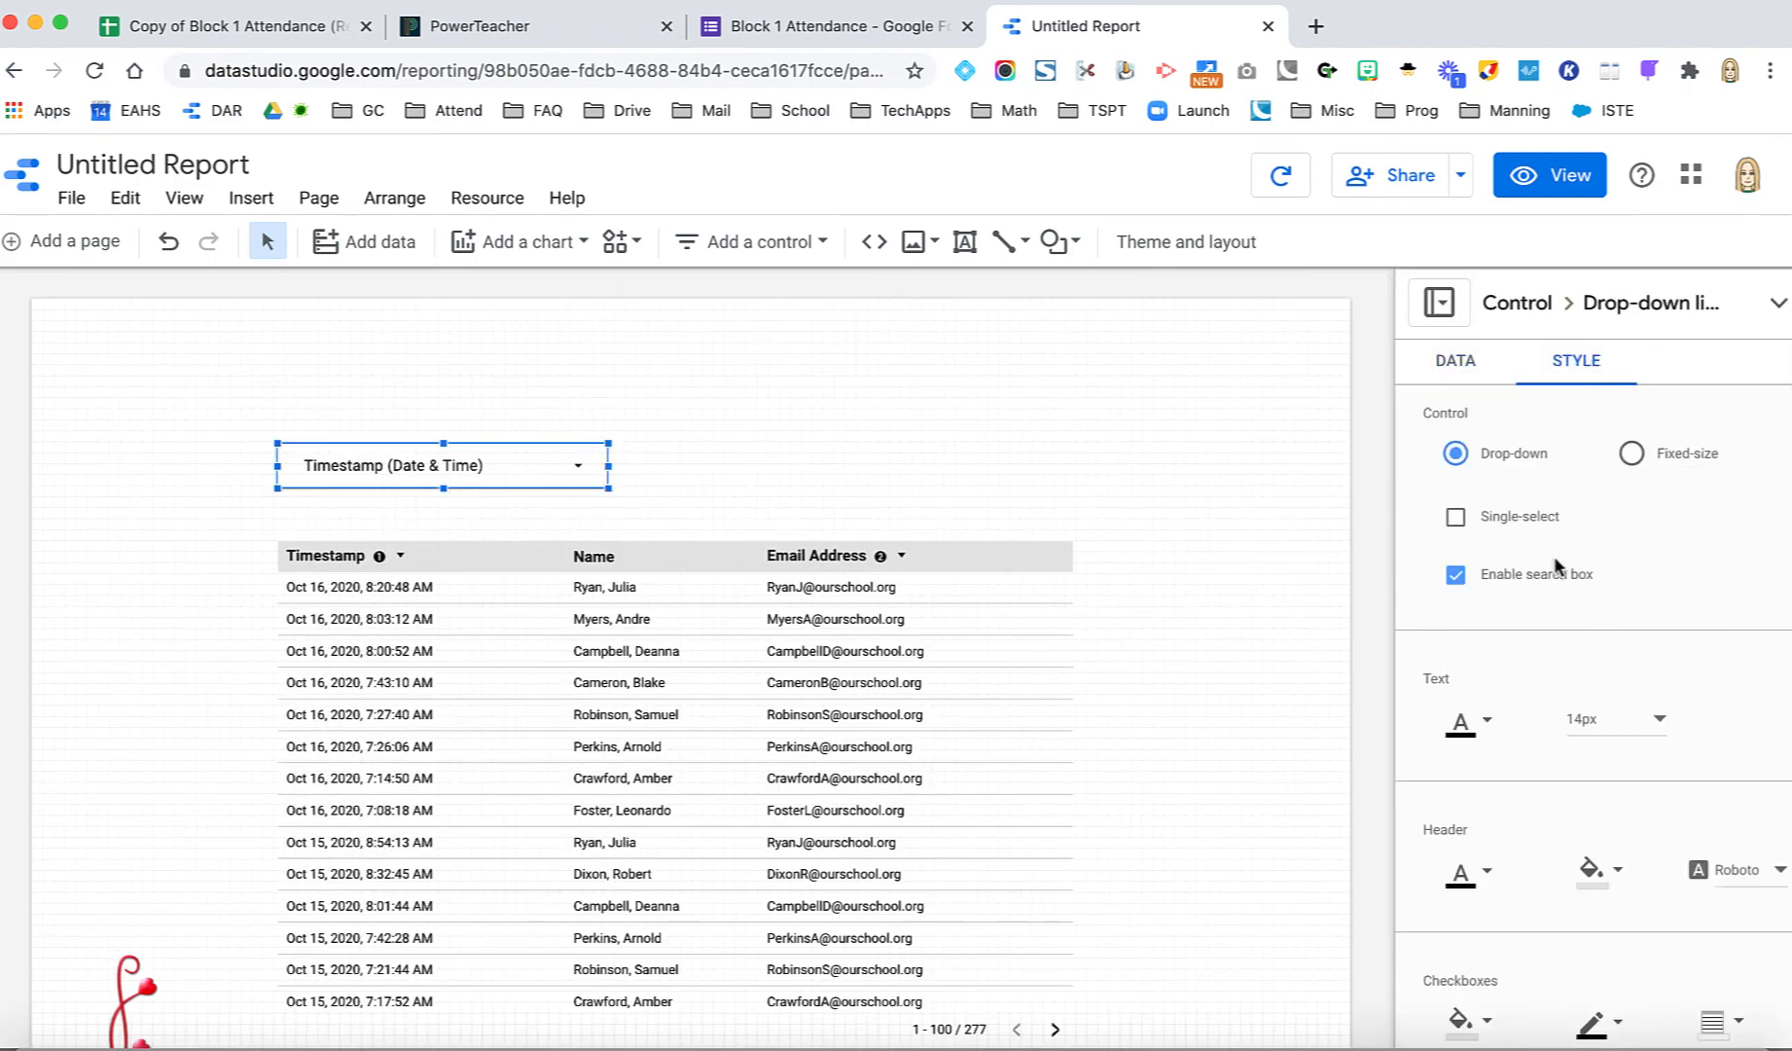
scroll(1557, 562, down, 8)
scroll(1555, 564, up, 5)
scroll(1554, 559, down, 5)
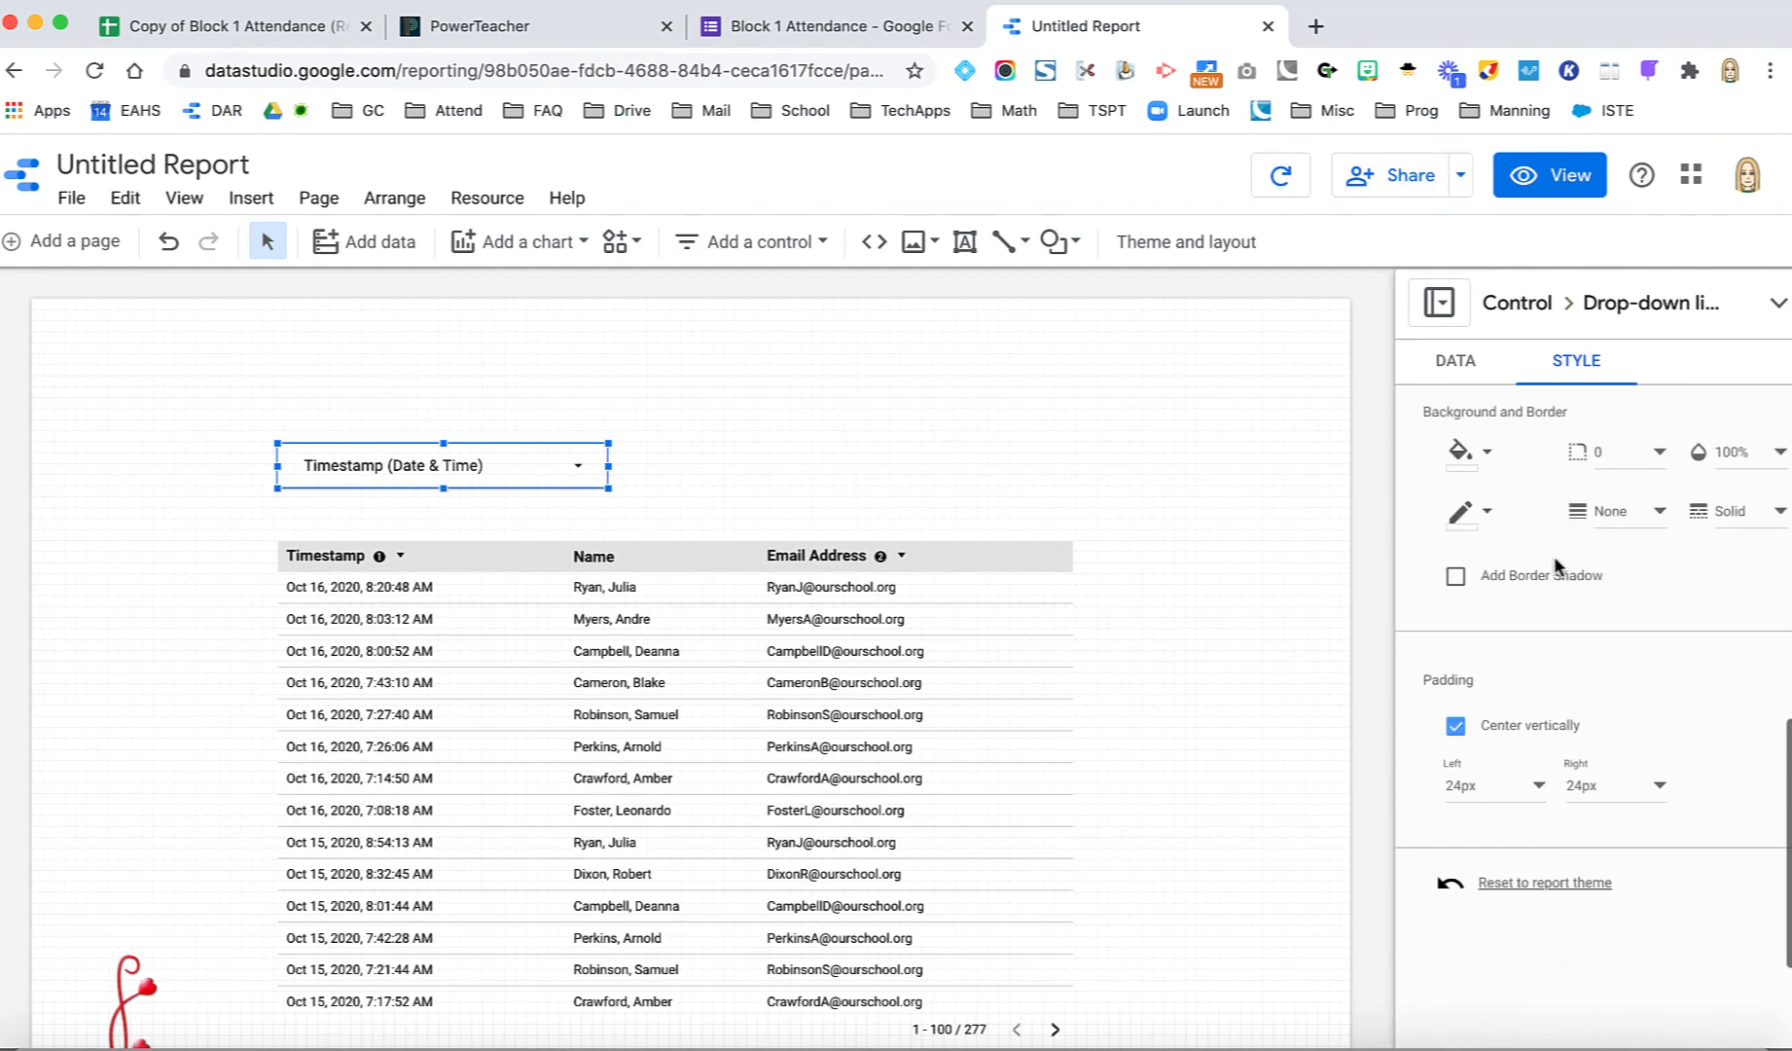
scroll(1557, 550, up, 7)
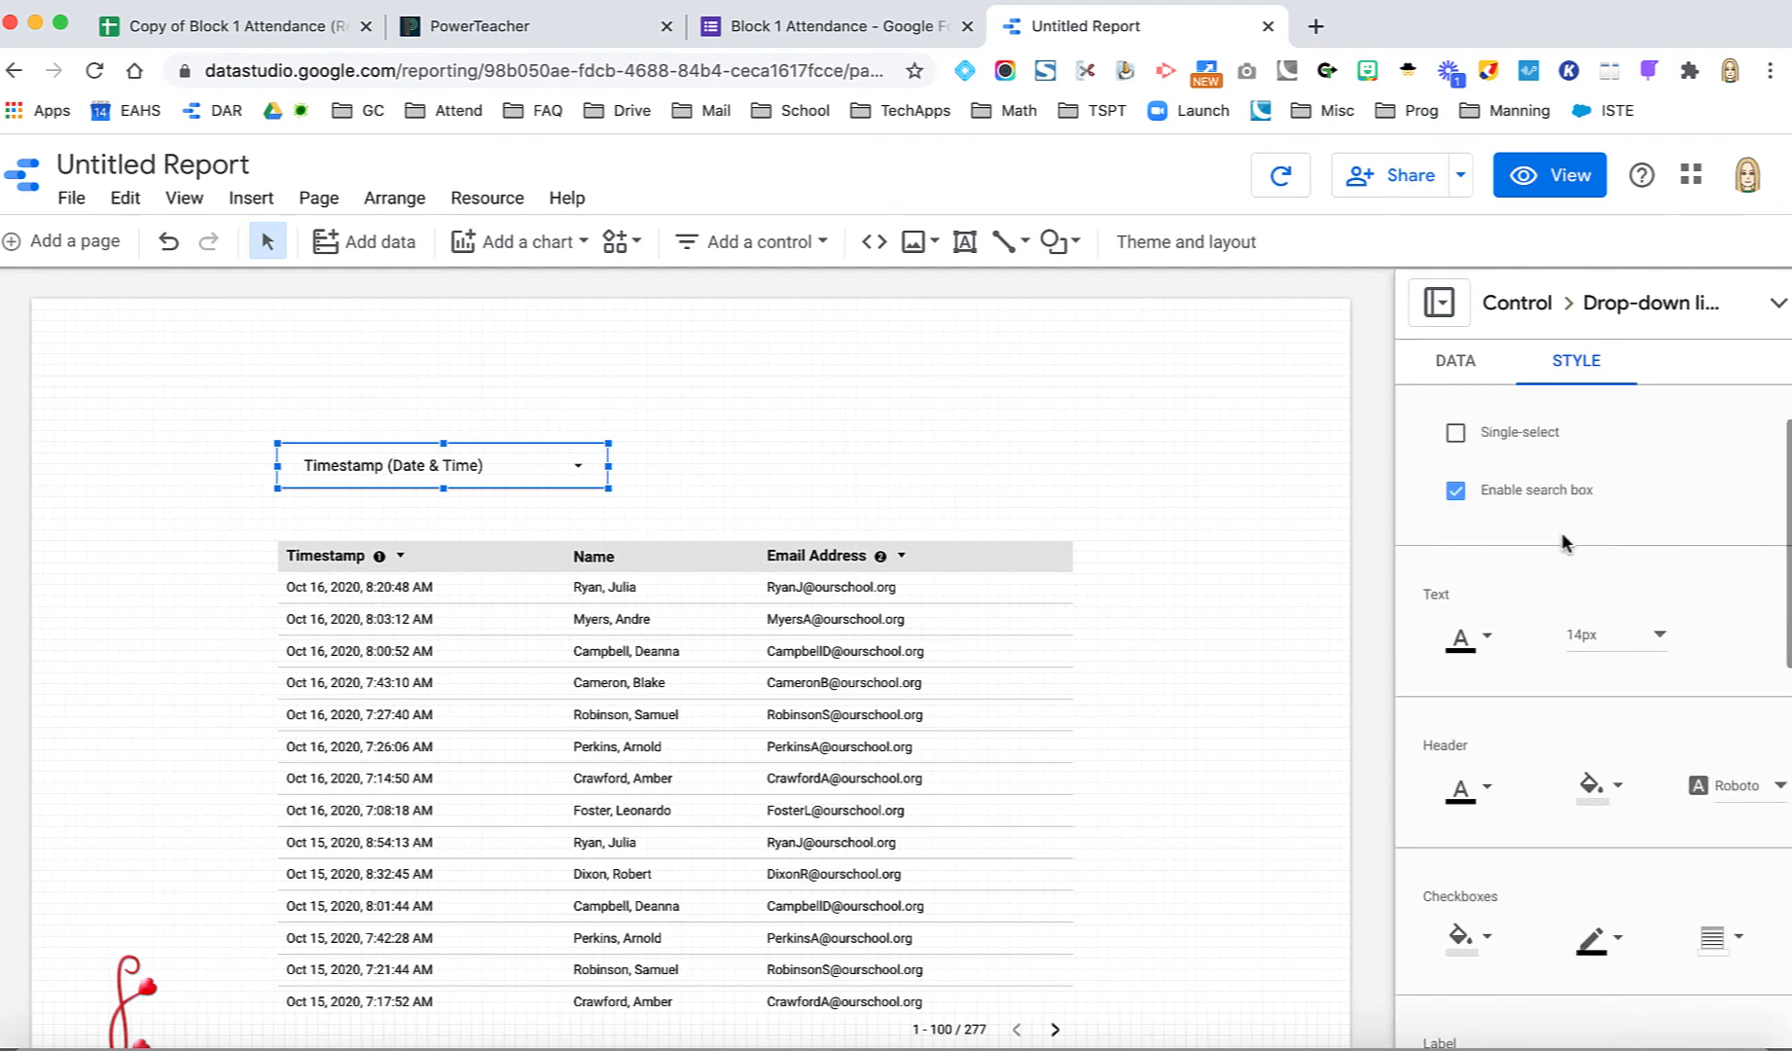
scroll(1562, 531, down, 2)
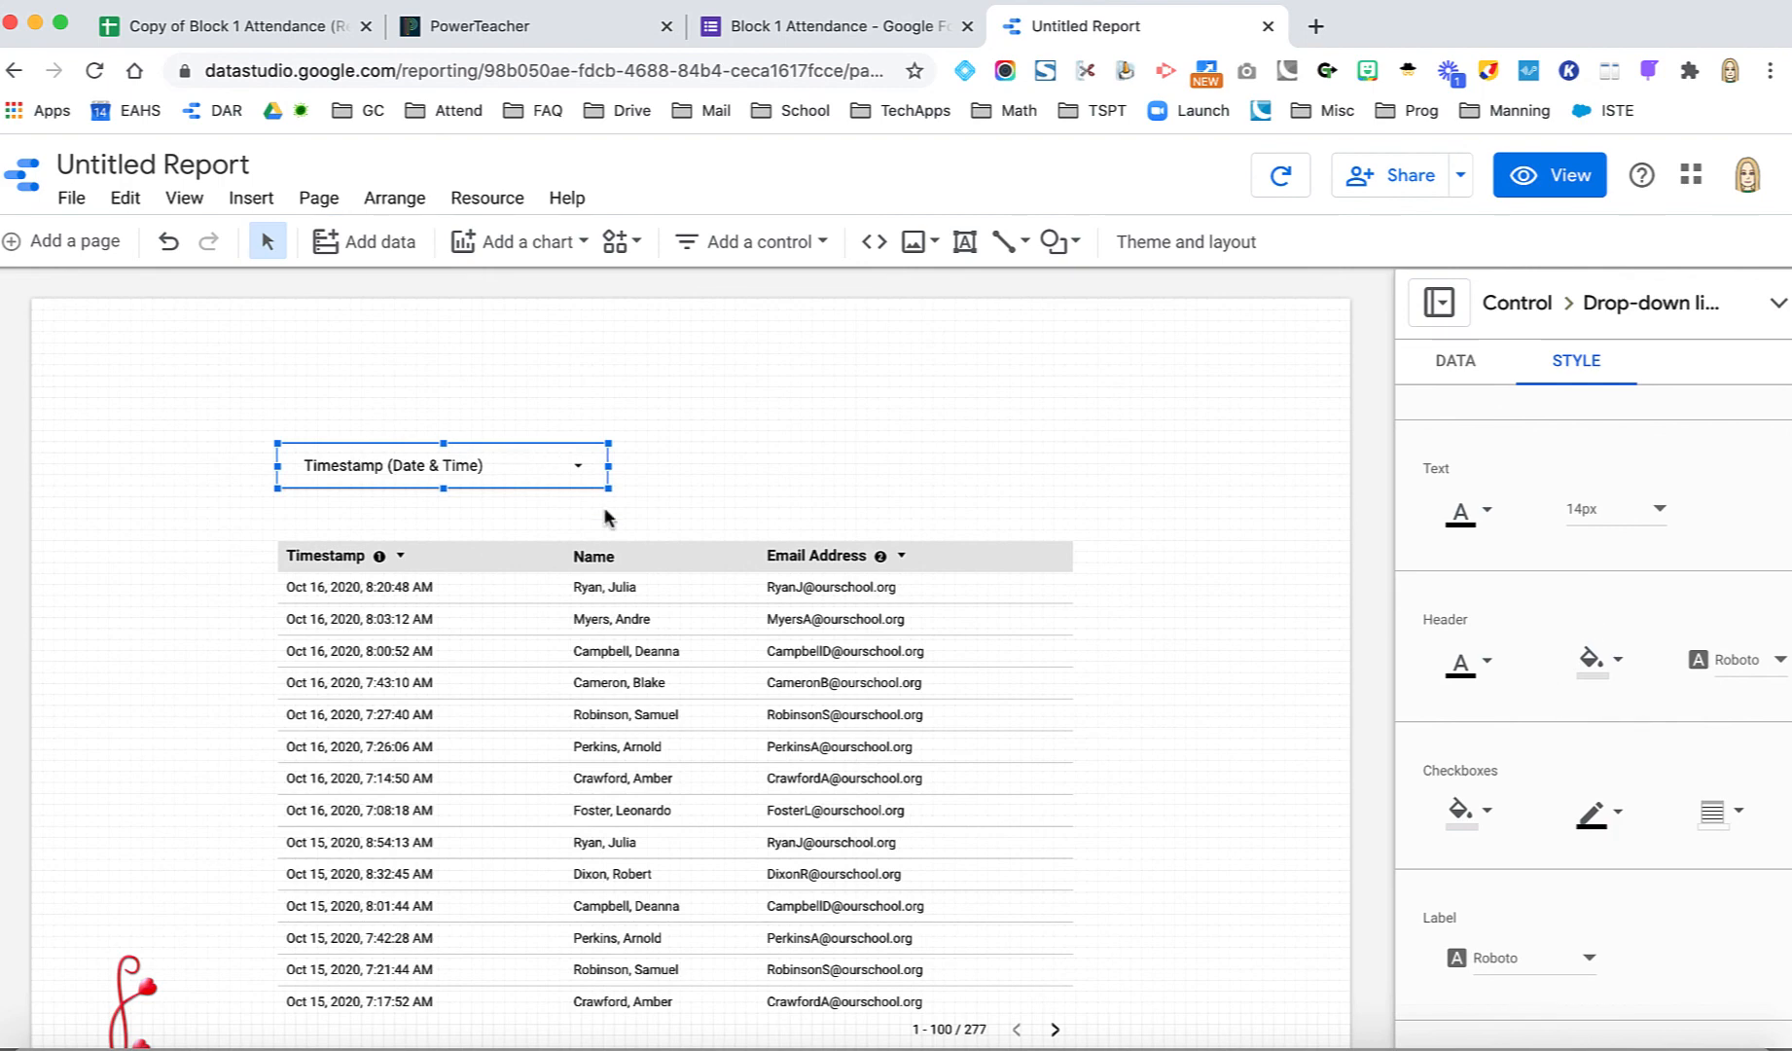
scroll(1596, 632, down, 5)
scroll(1607, 660, down, 2)
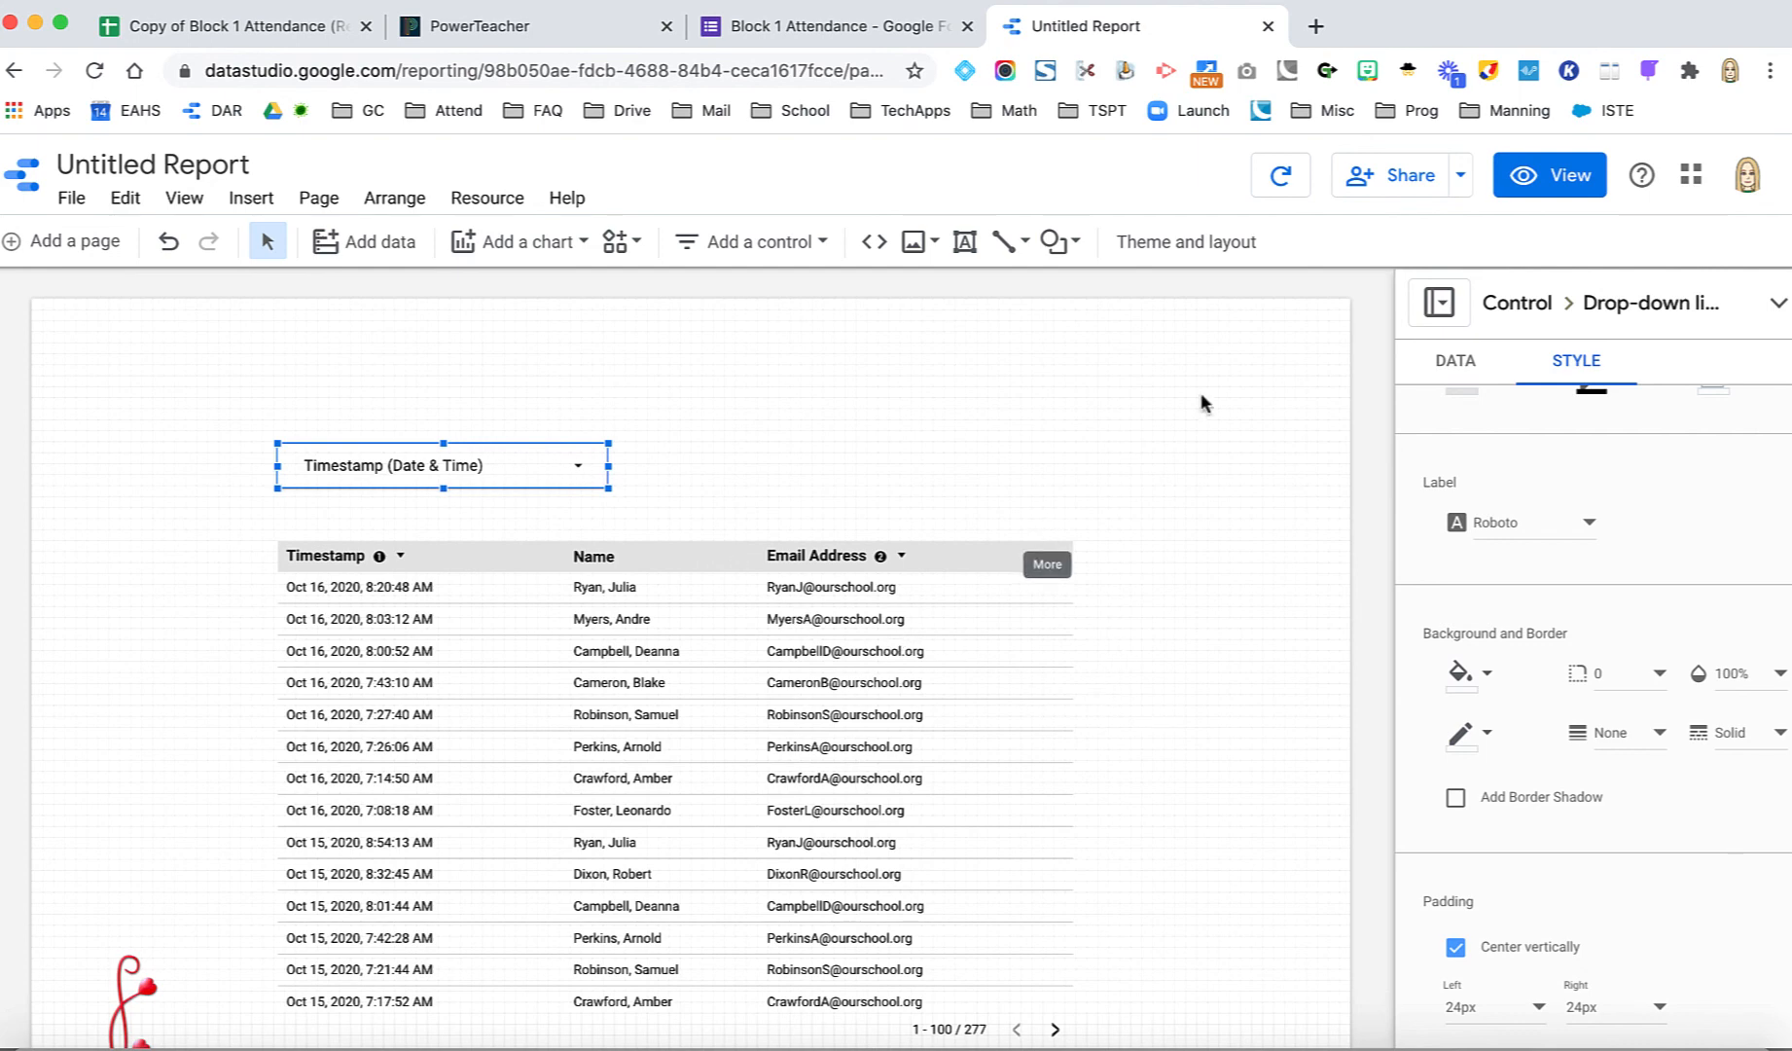
click(1454, 368)
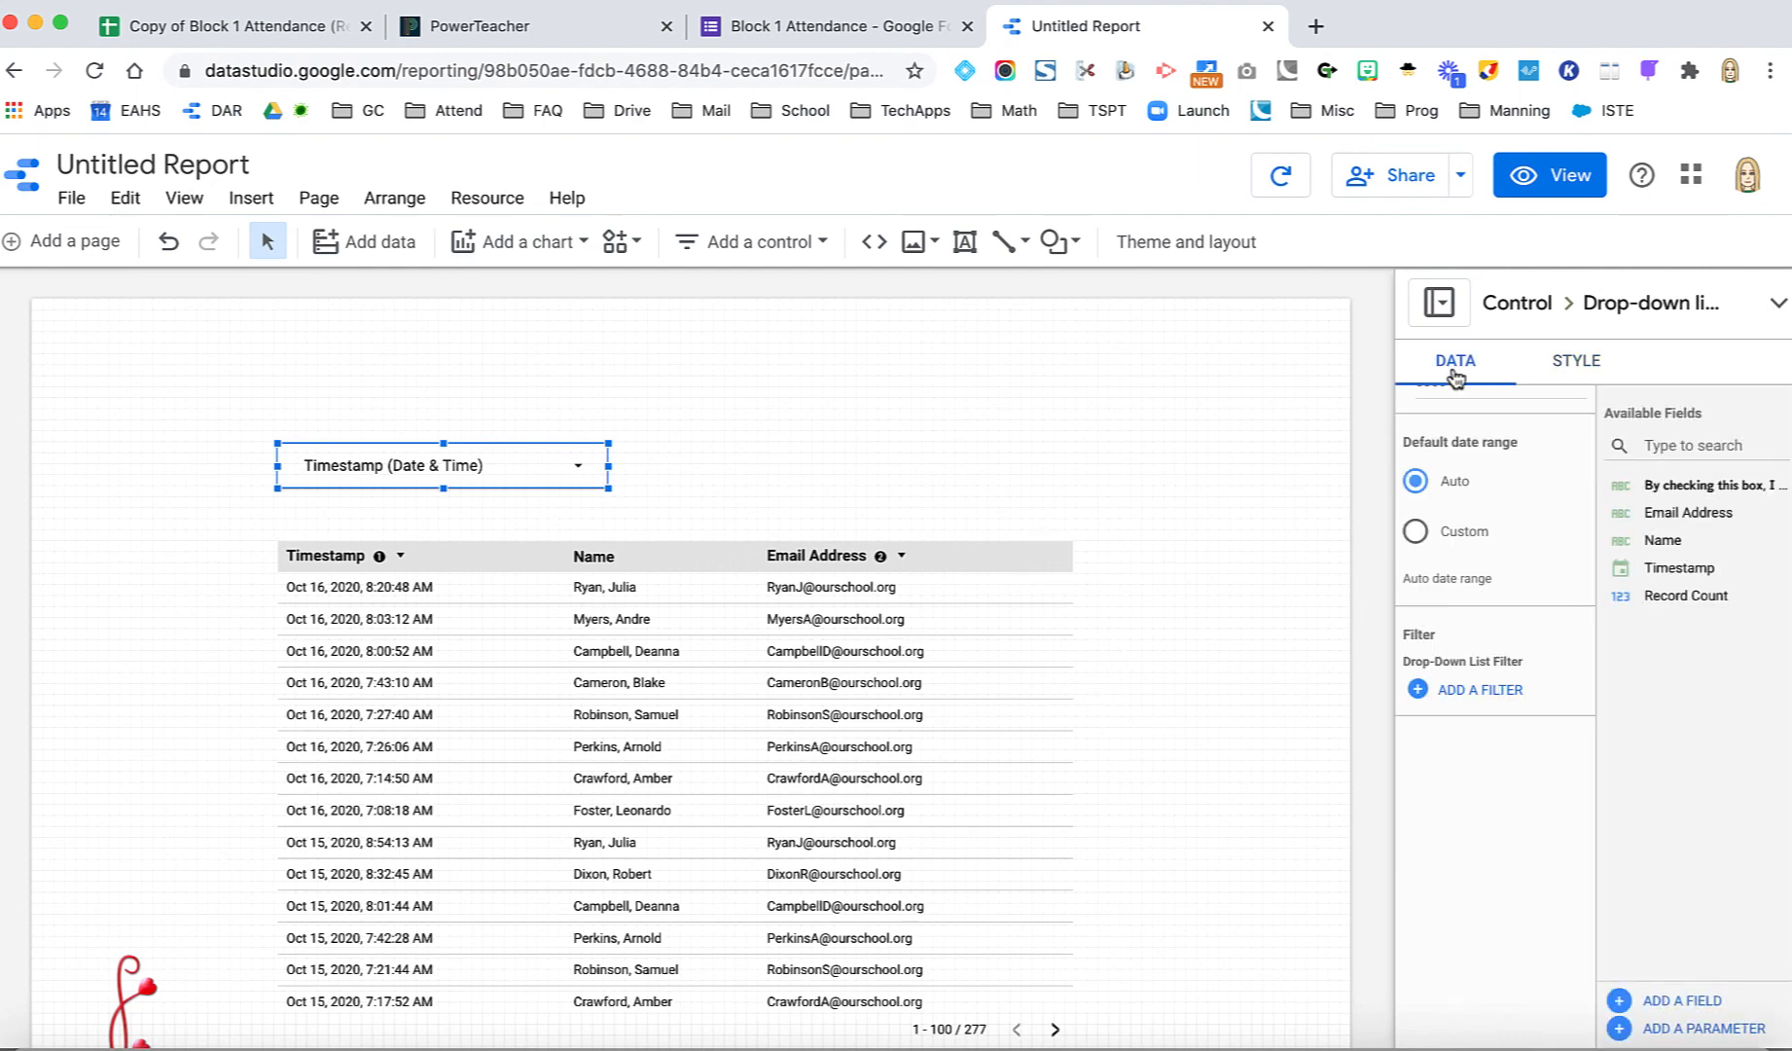
click(1576, 362)
click(1159, 405)
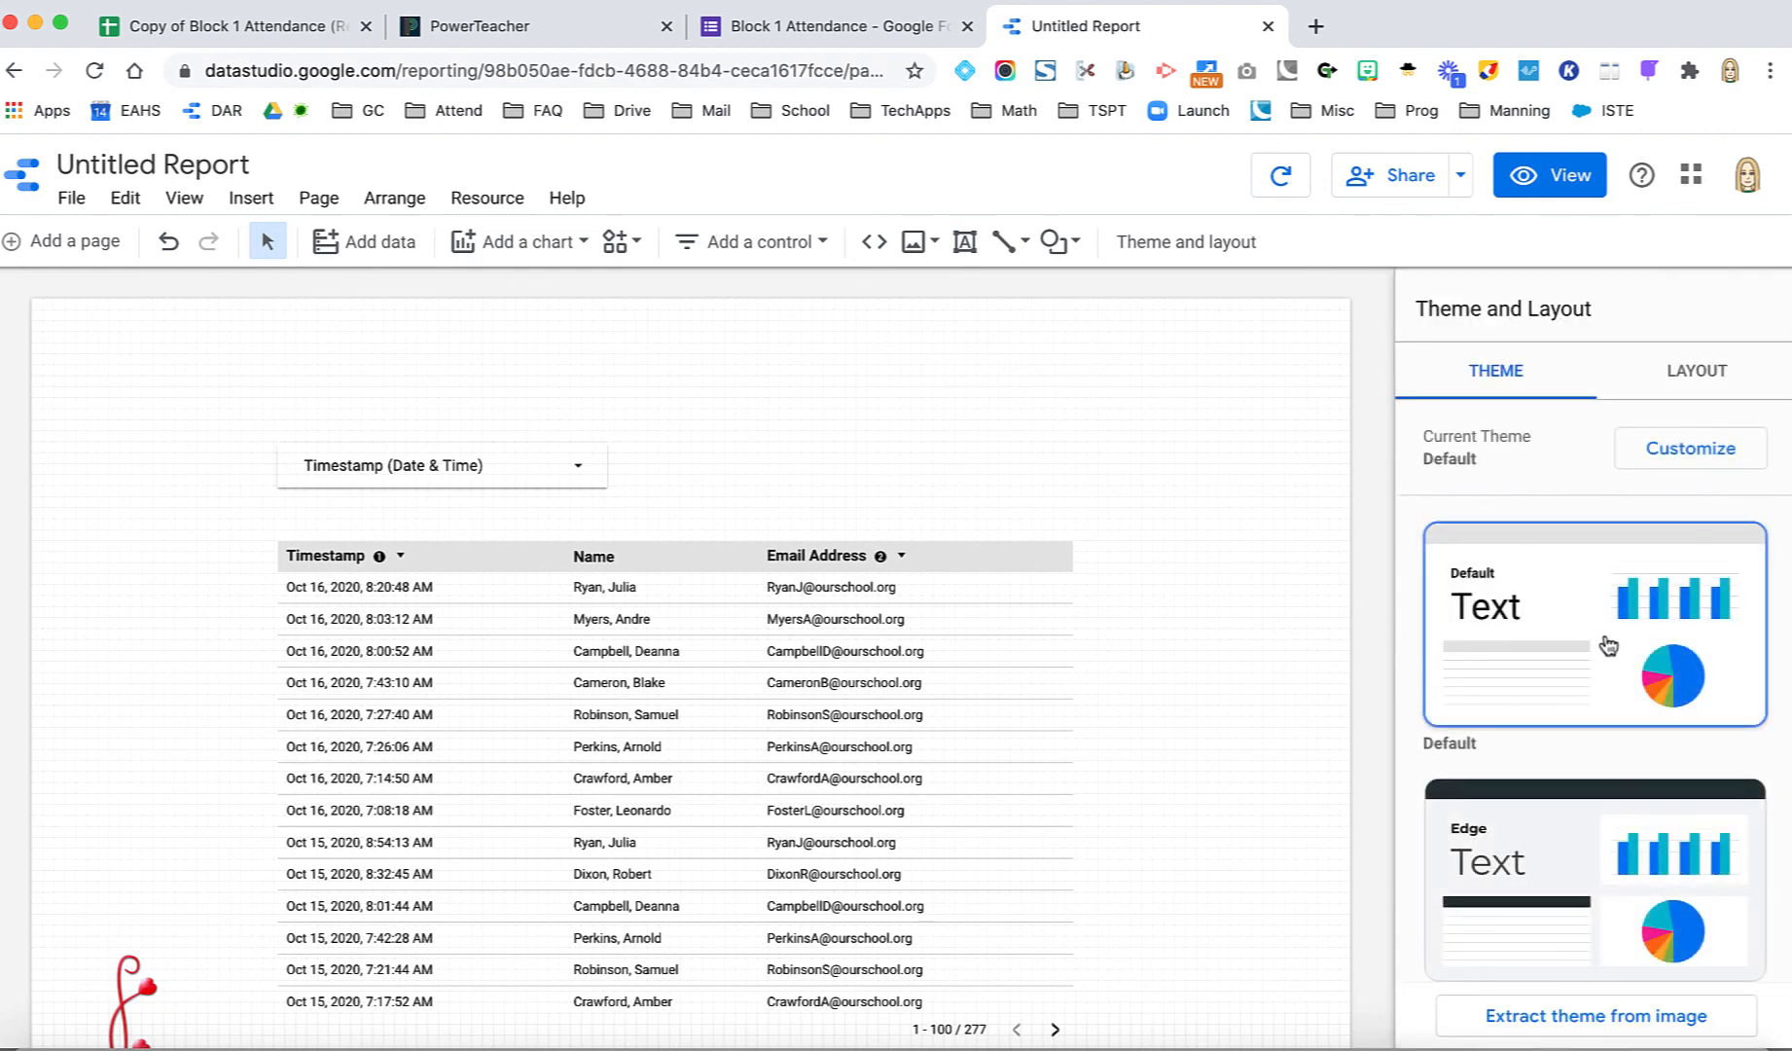
- Extract a report theme from the FAVPNG heart image and apply the generated version with a black header and red text
scroll(1608, 645, down, 10)
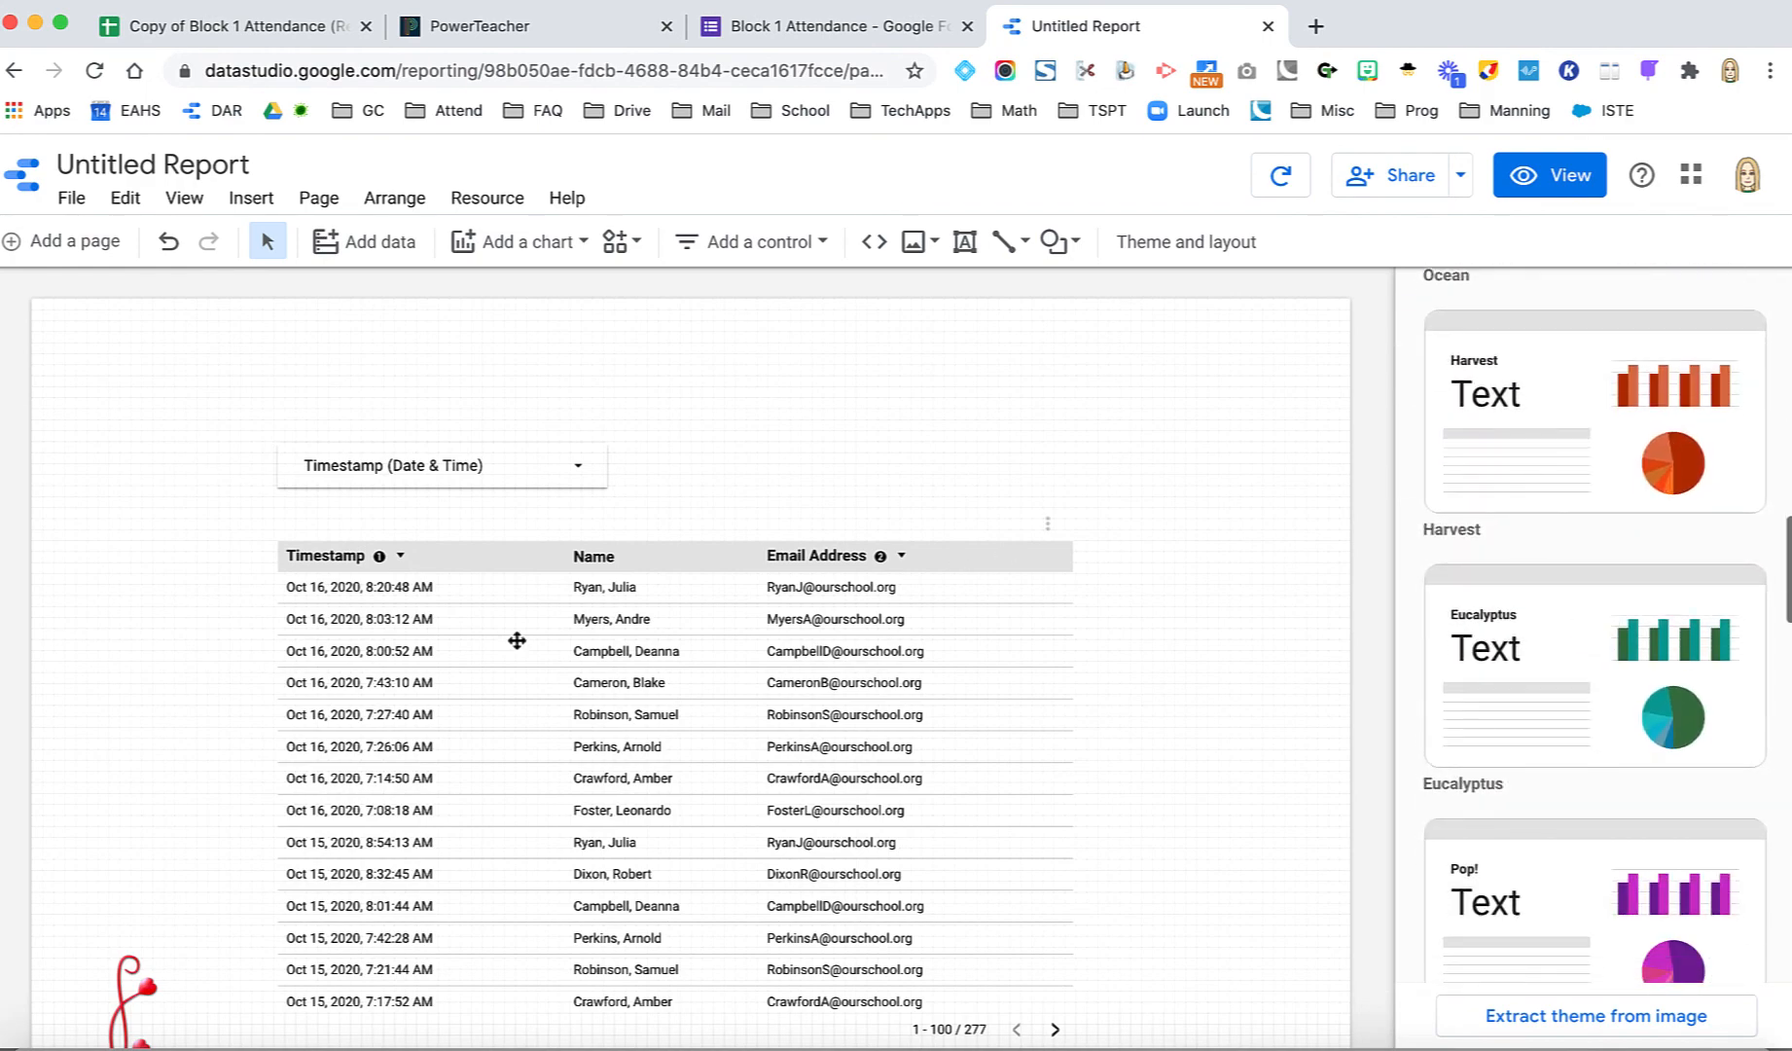
scroll(392, 656, down, 5)
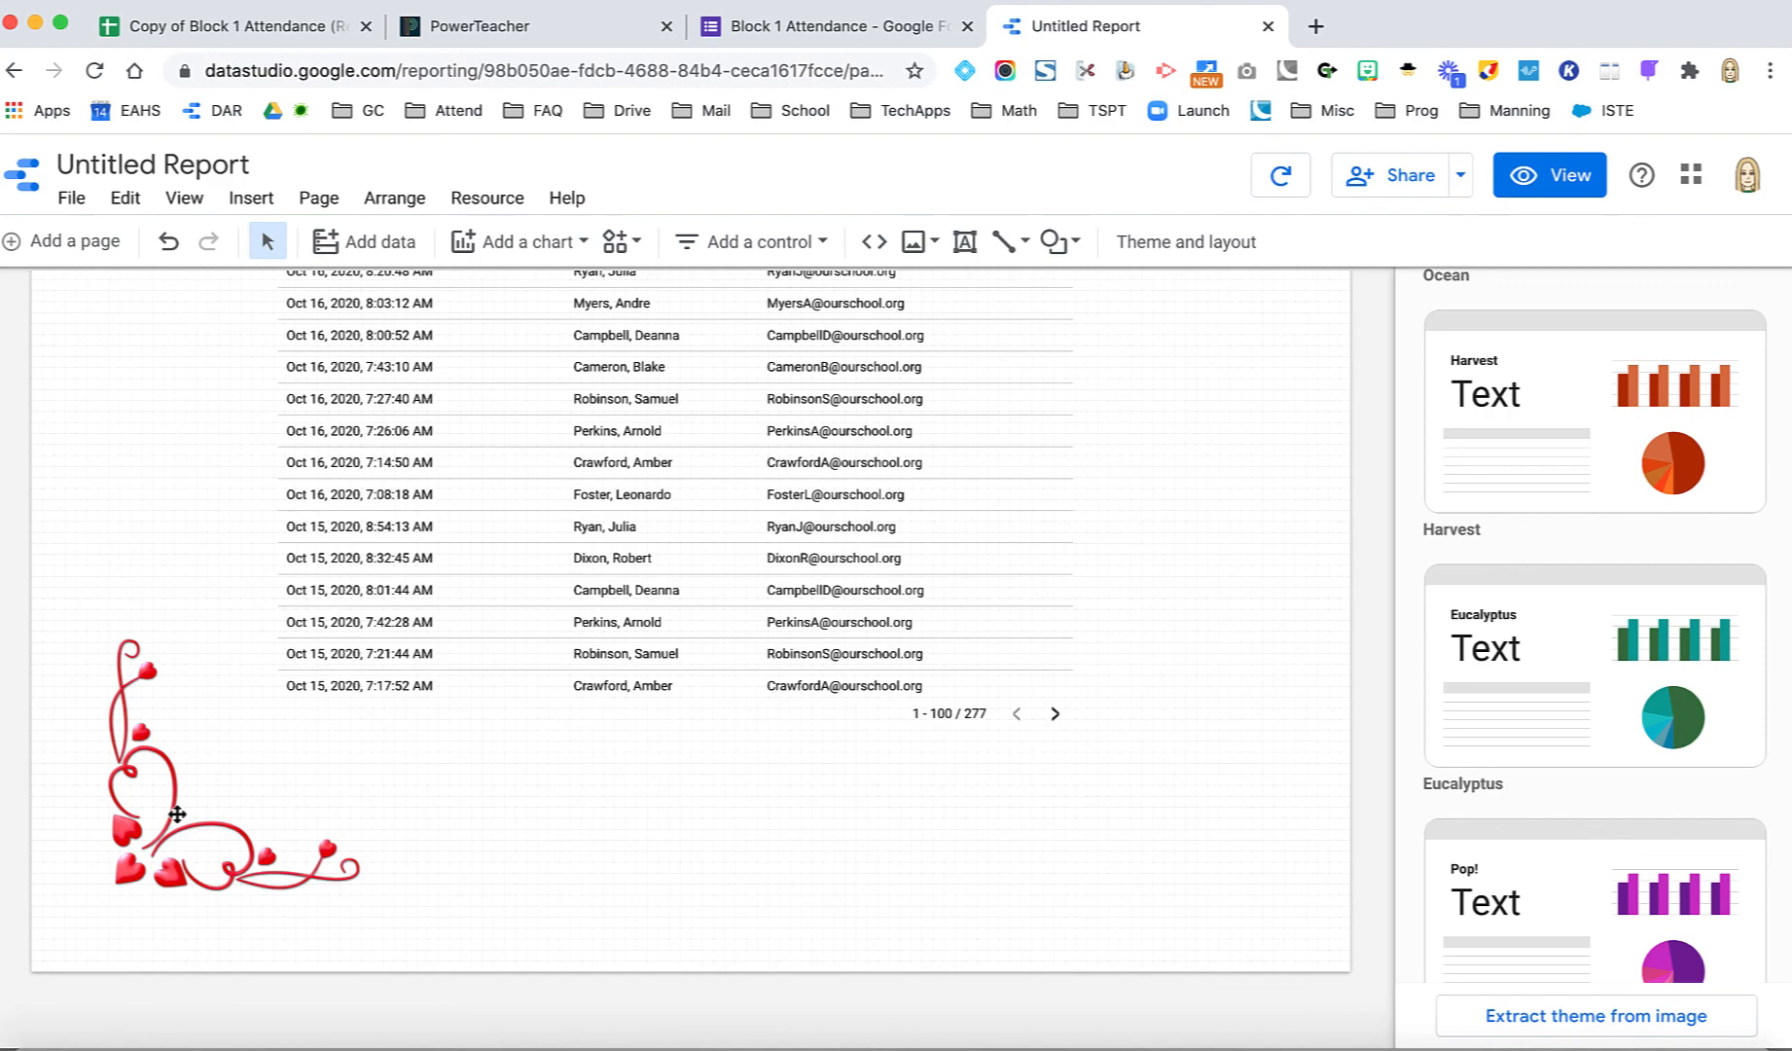
scroll(177, 814, up, 1)
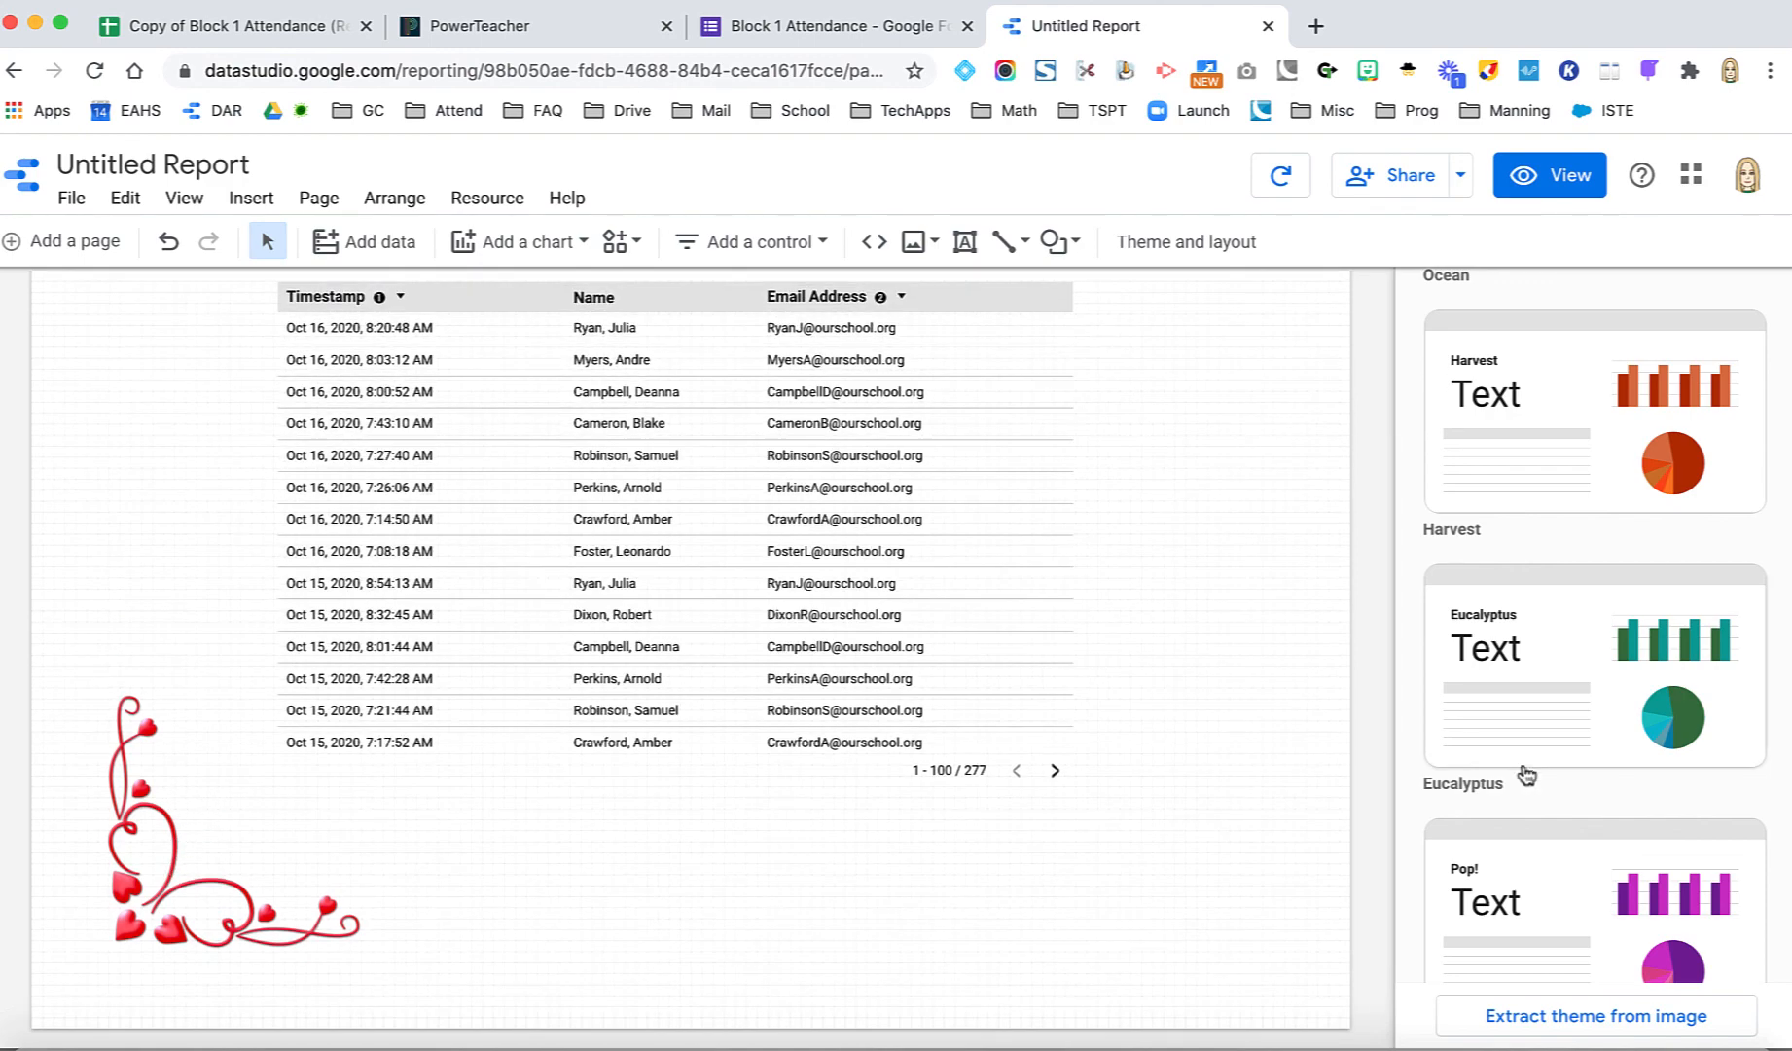
click(1532, 1017)
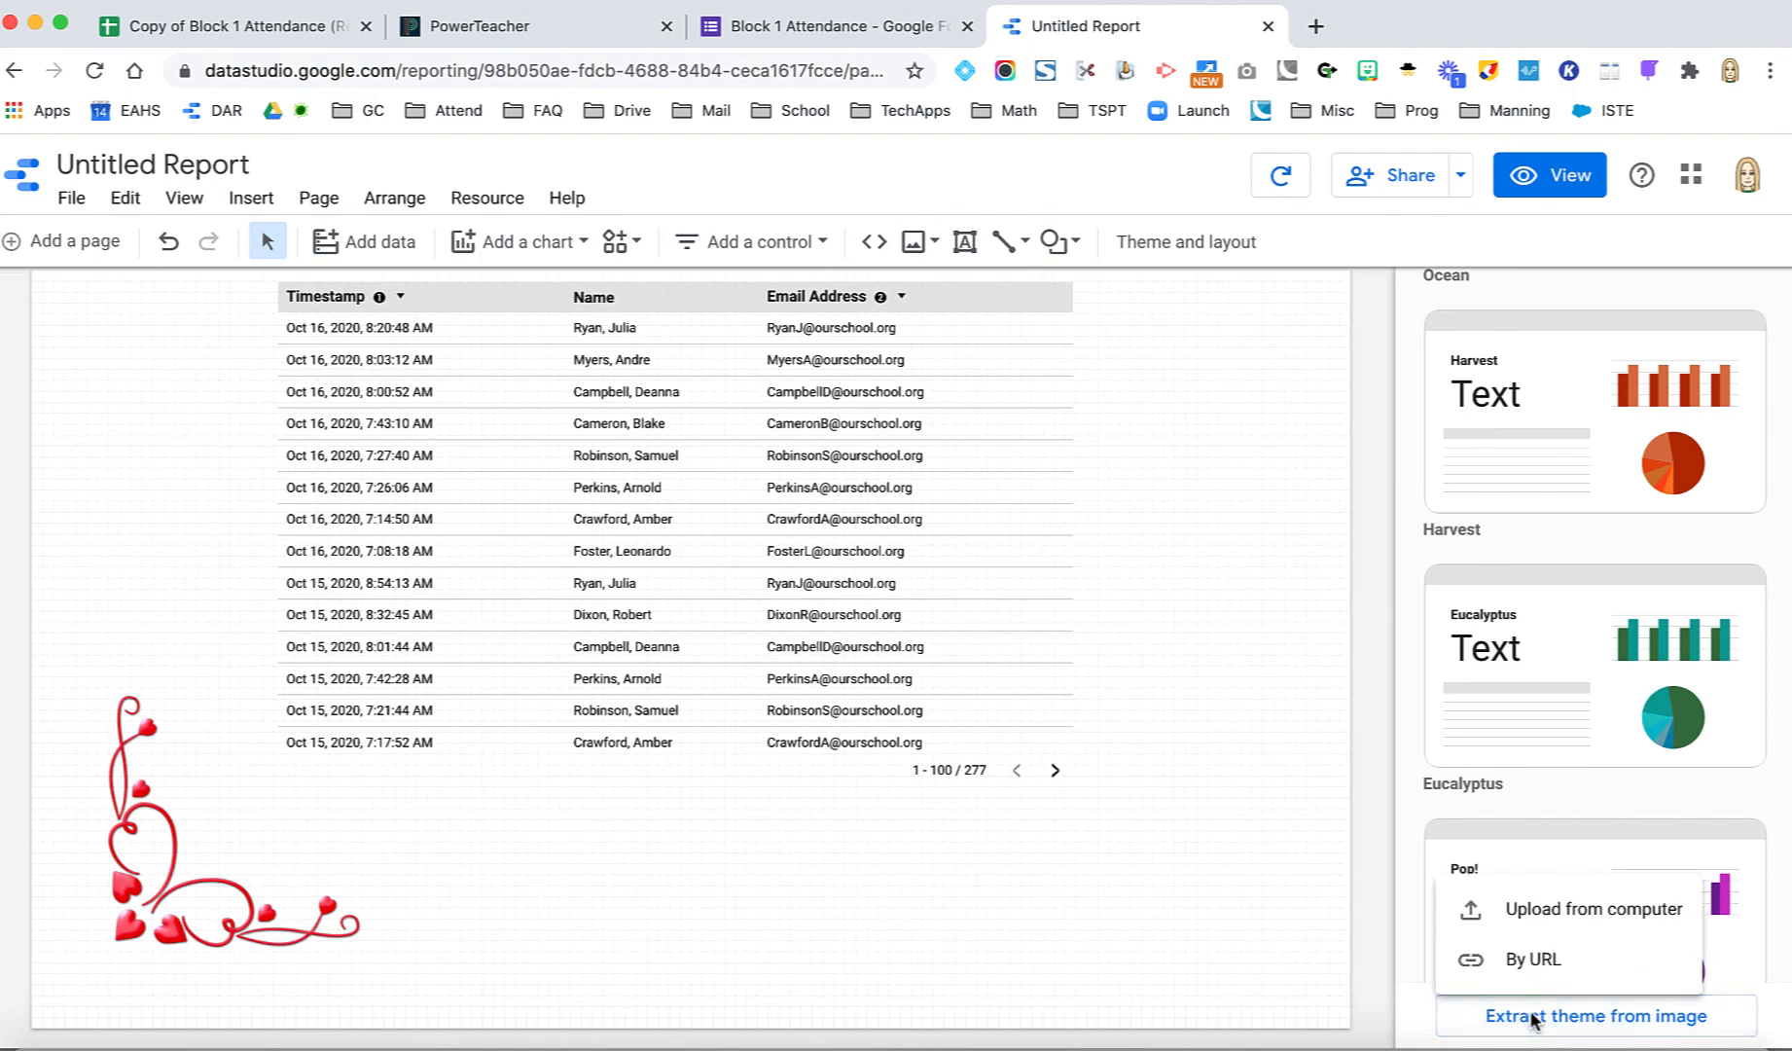
click(1542, 911)
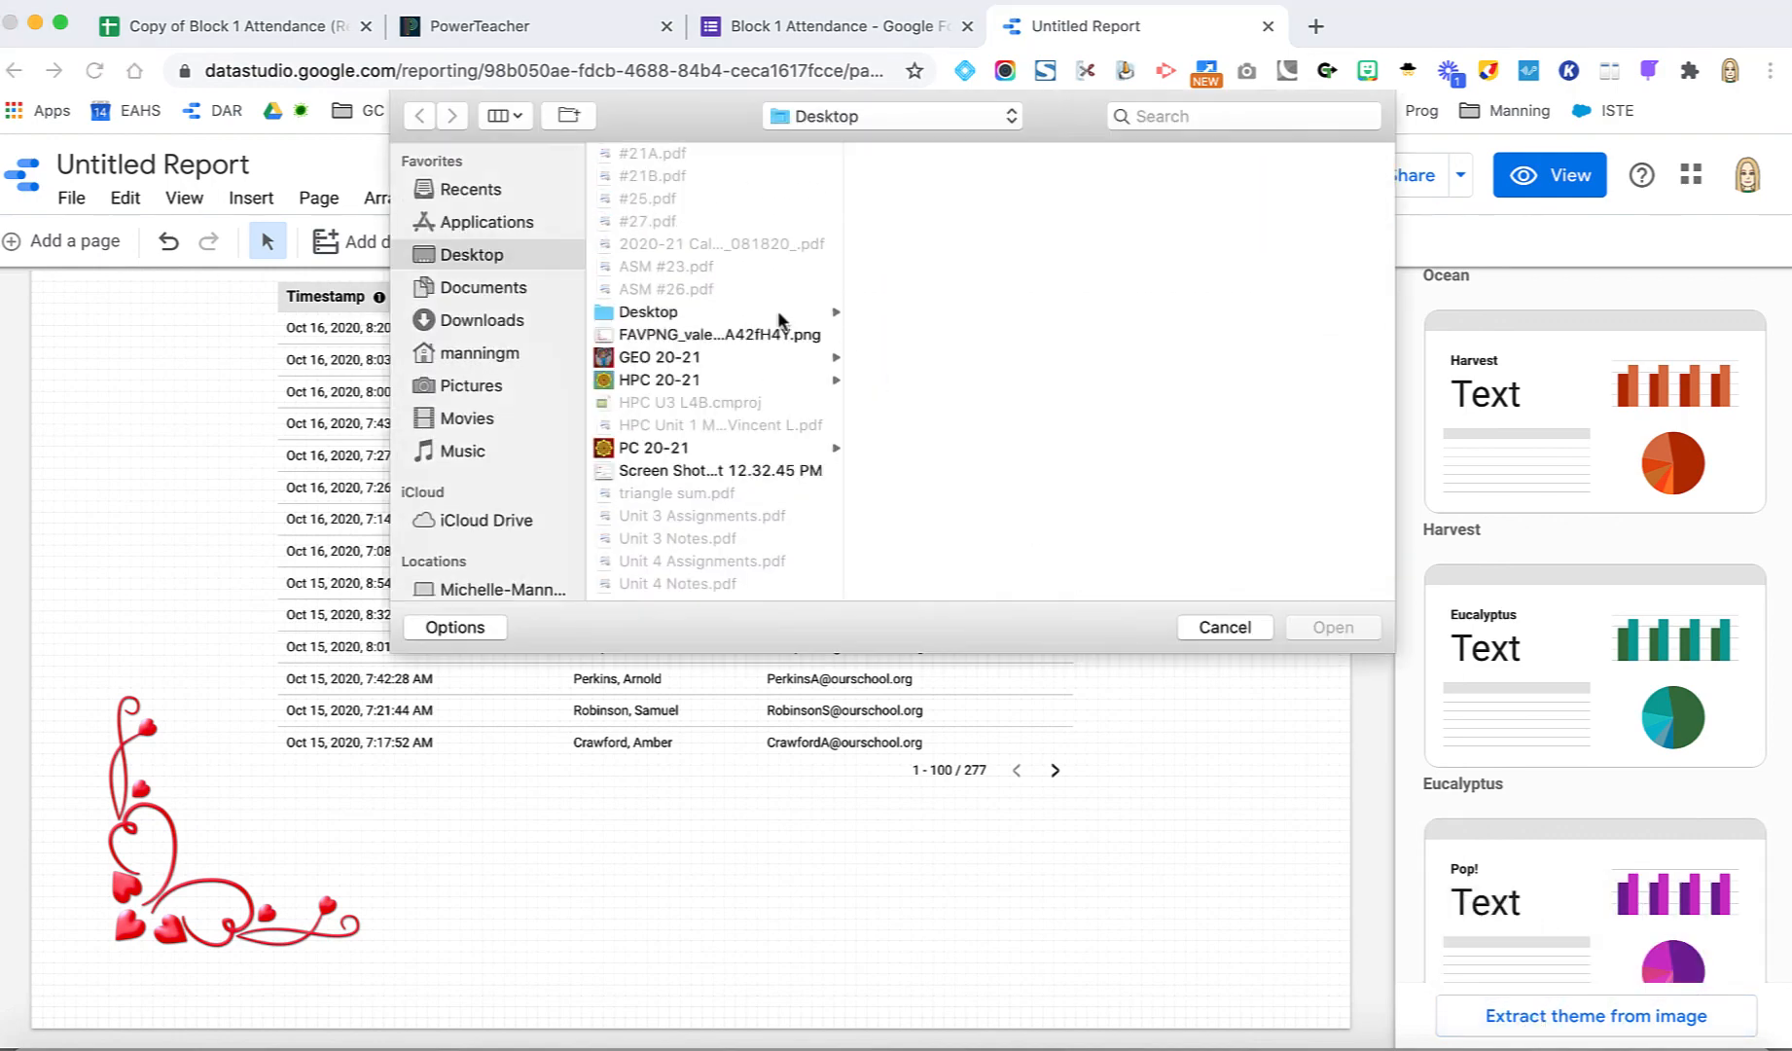
click(671, 336)
click(1328, 626)
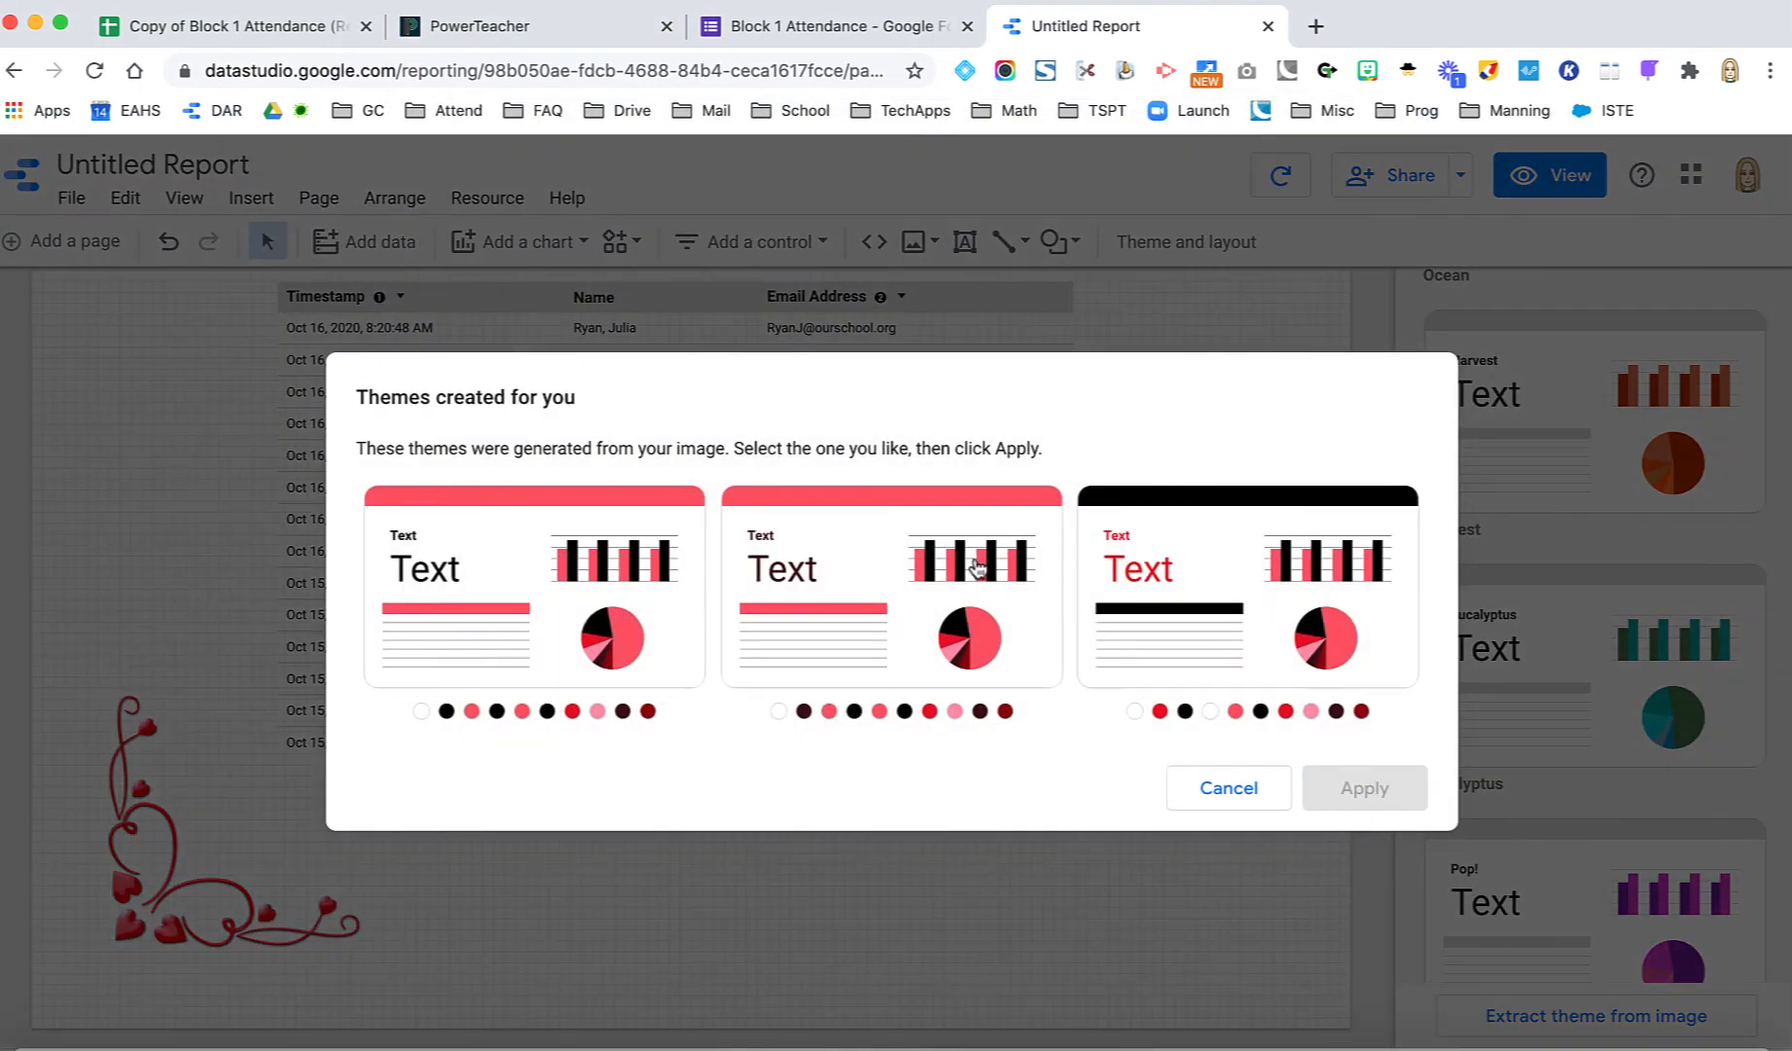
click(1230, 598)
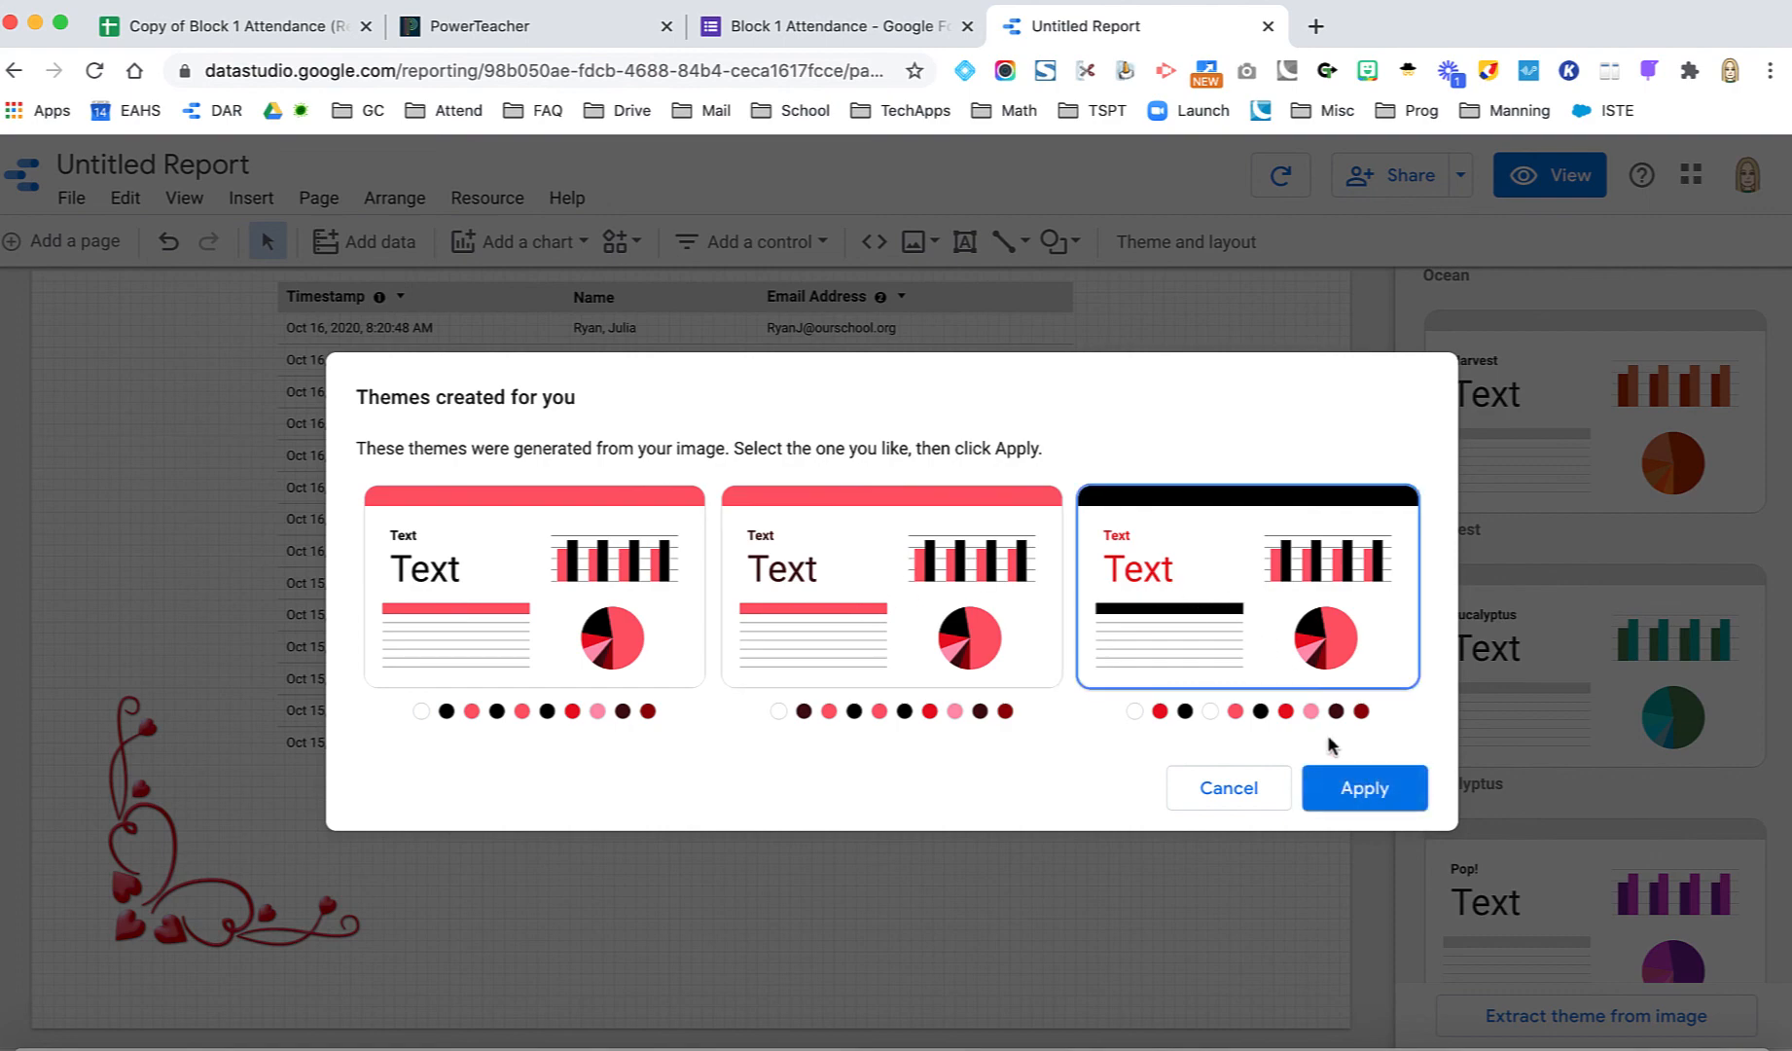
click(1345, 786)
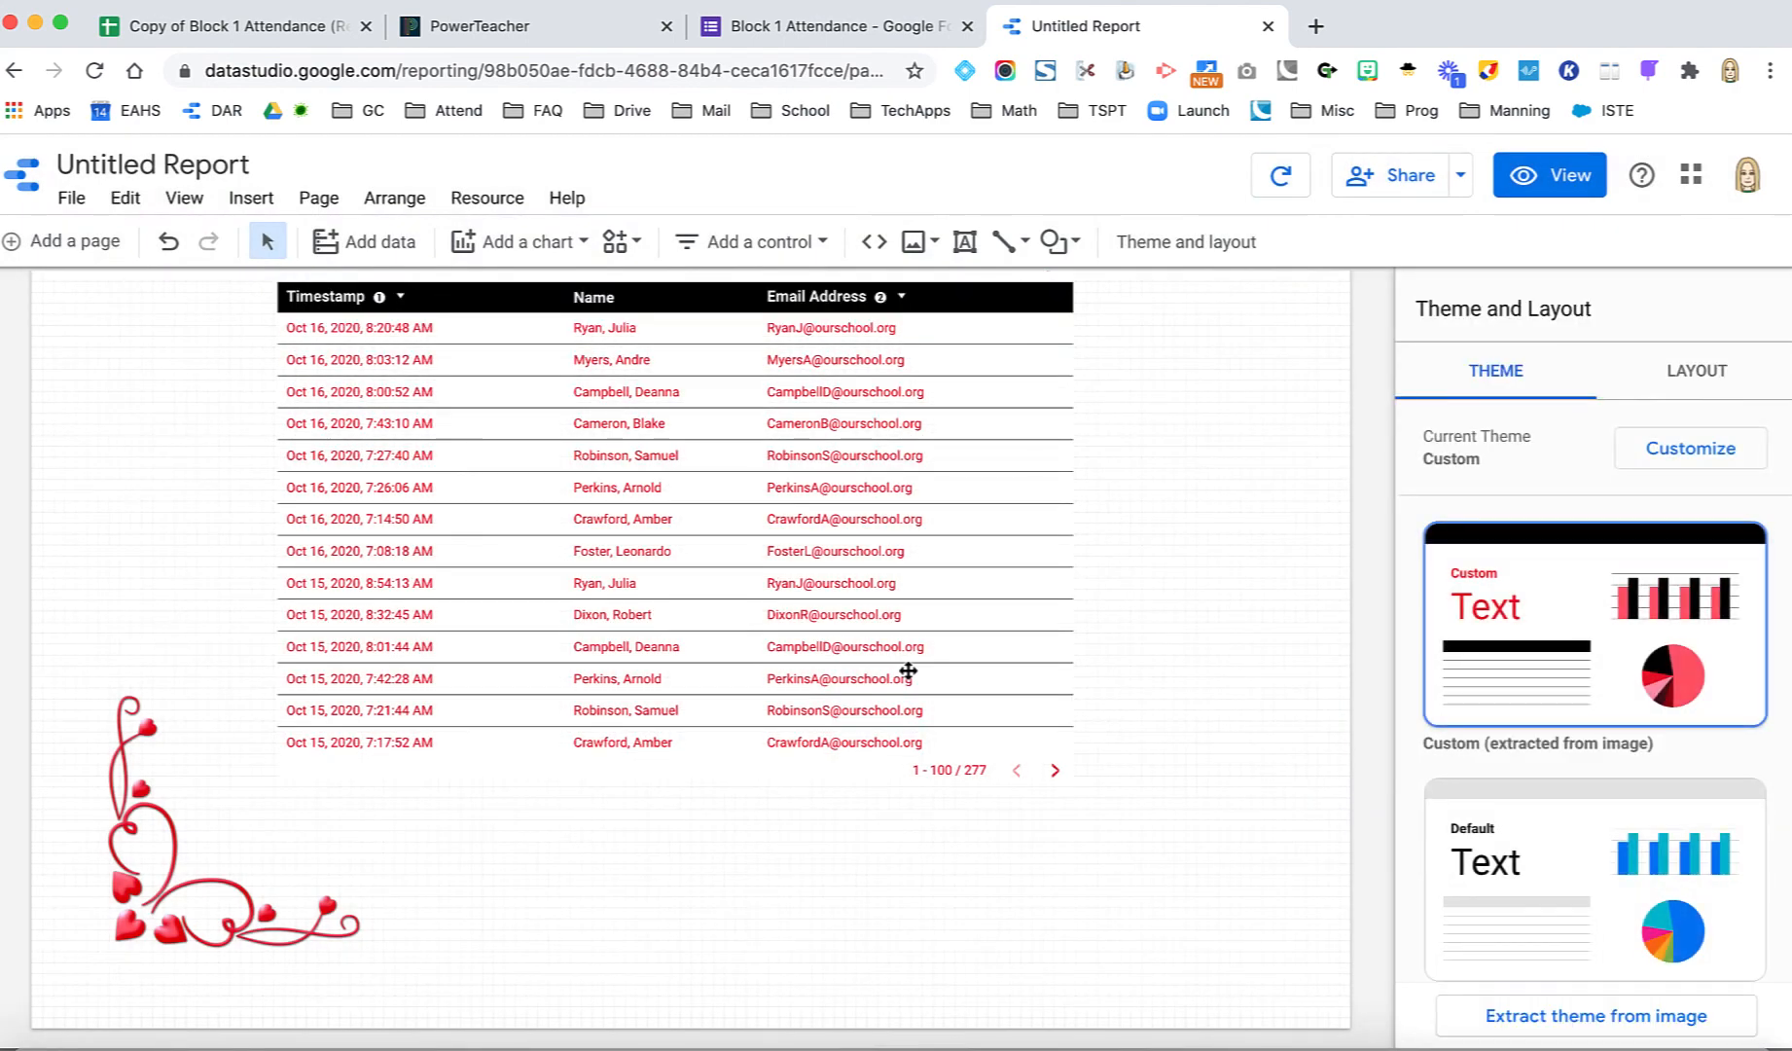
- Look over the newly themed report on the editing canvas and in view mode
scroll(908, 661, up, 3)
scroll(907, 652, down, 5)
scroll(911, 645, up, 5)
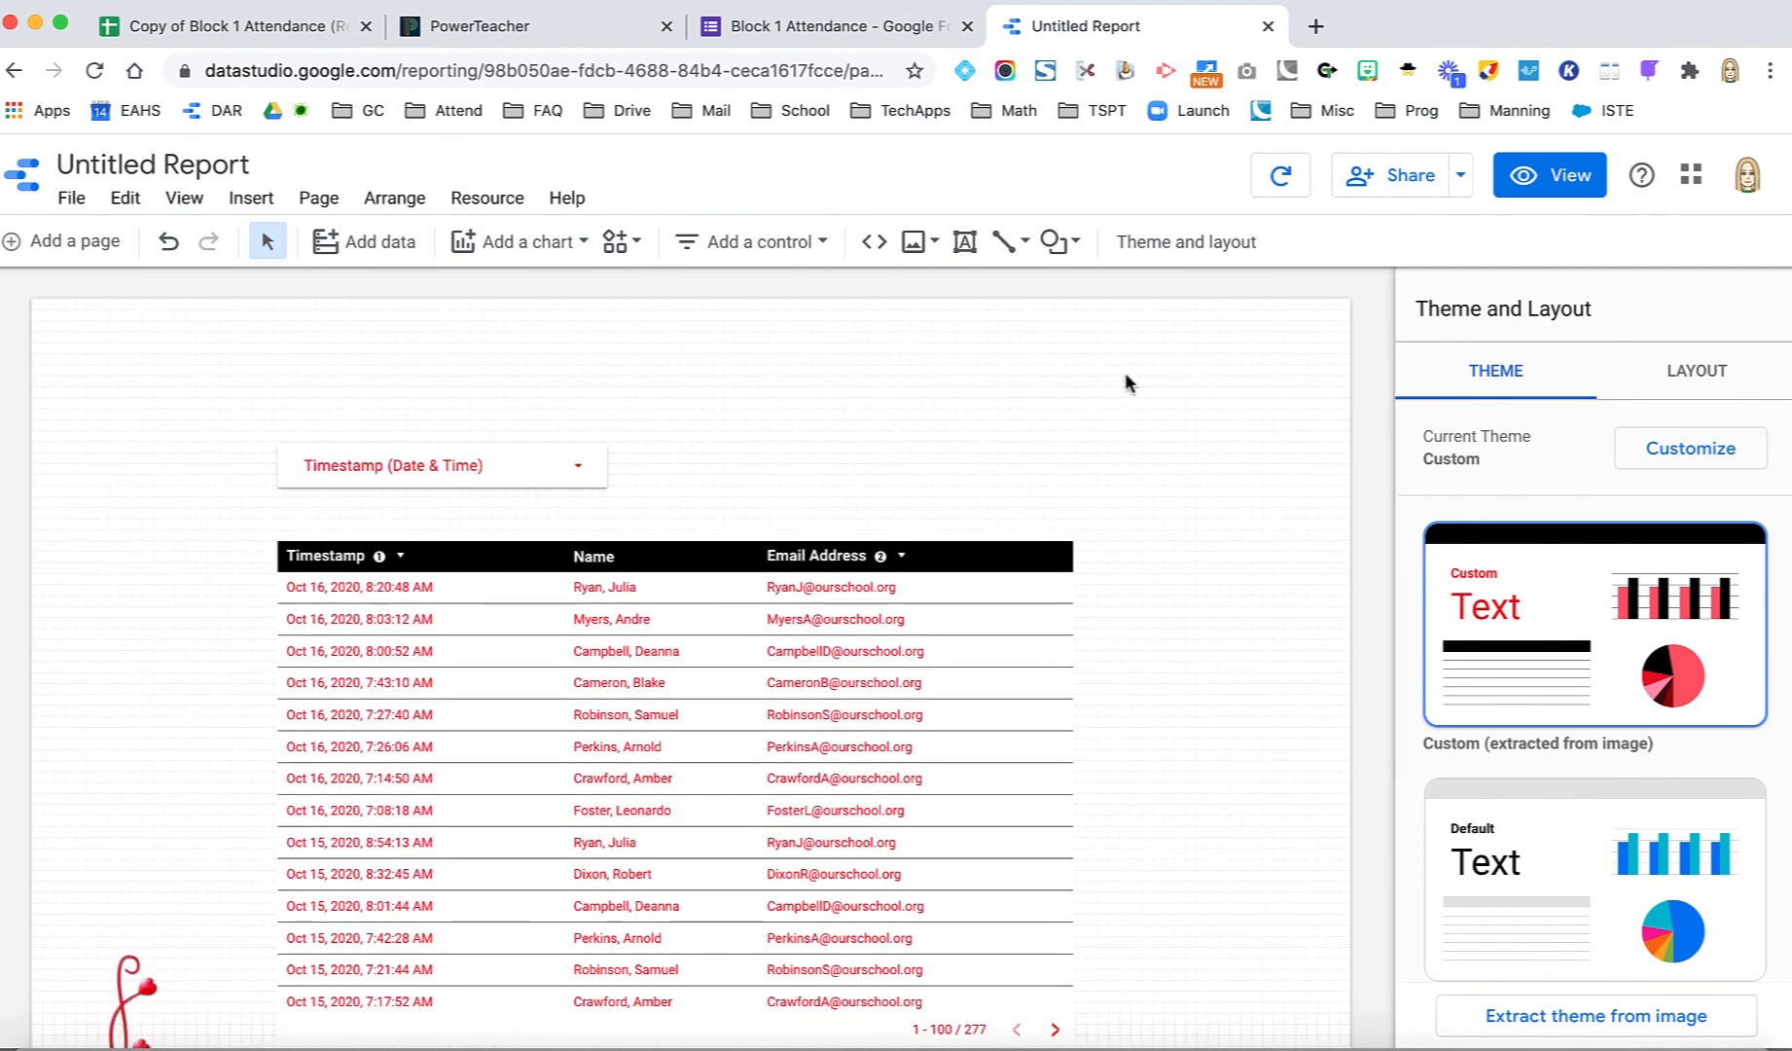
scroll(1125, 377, down, 5)
scroll(1125, 377, up, 4)
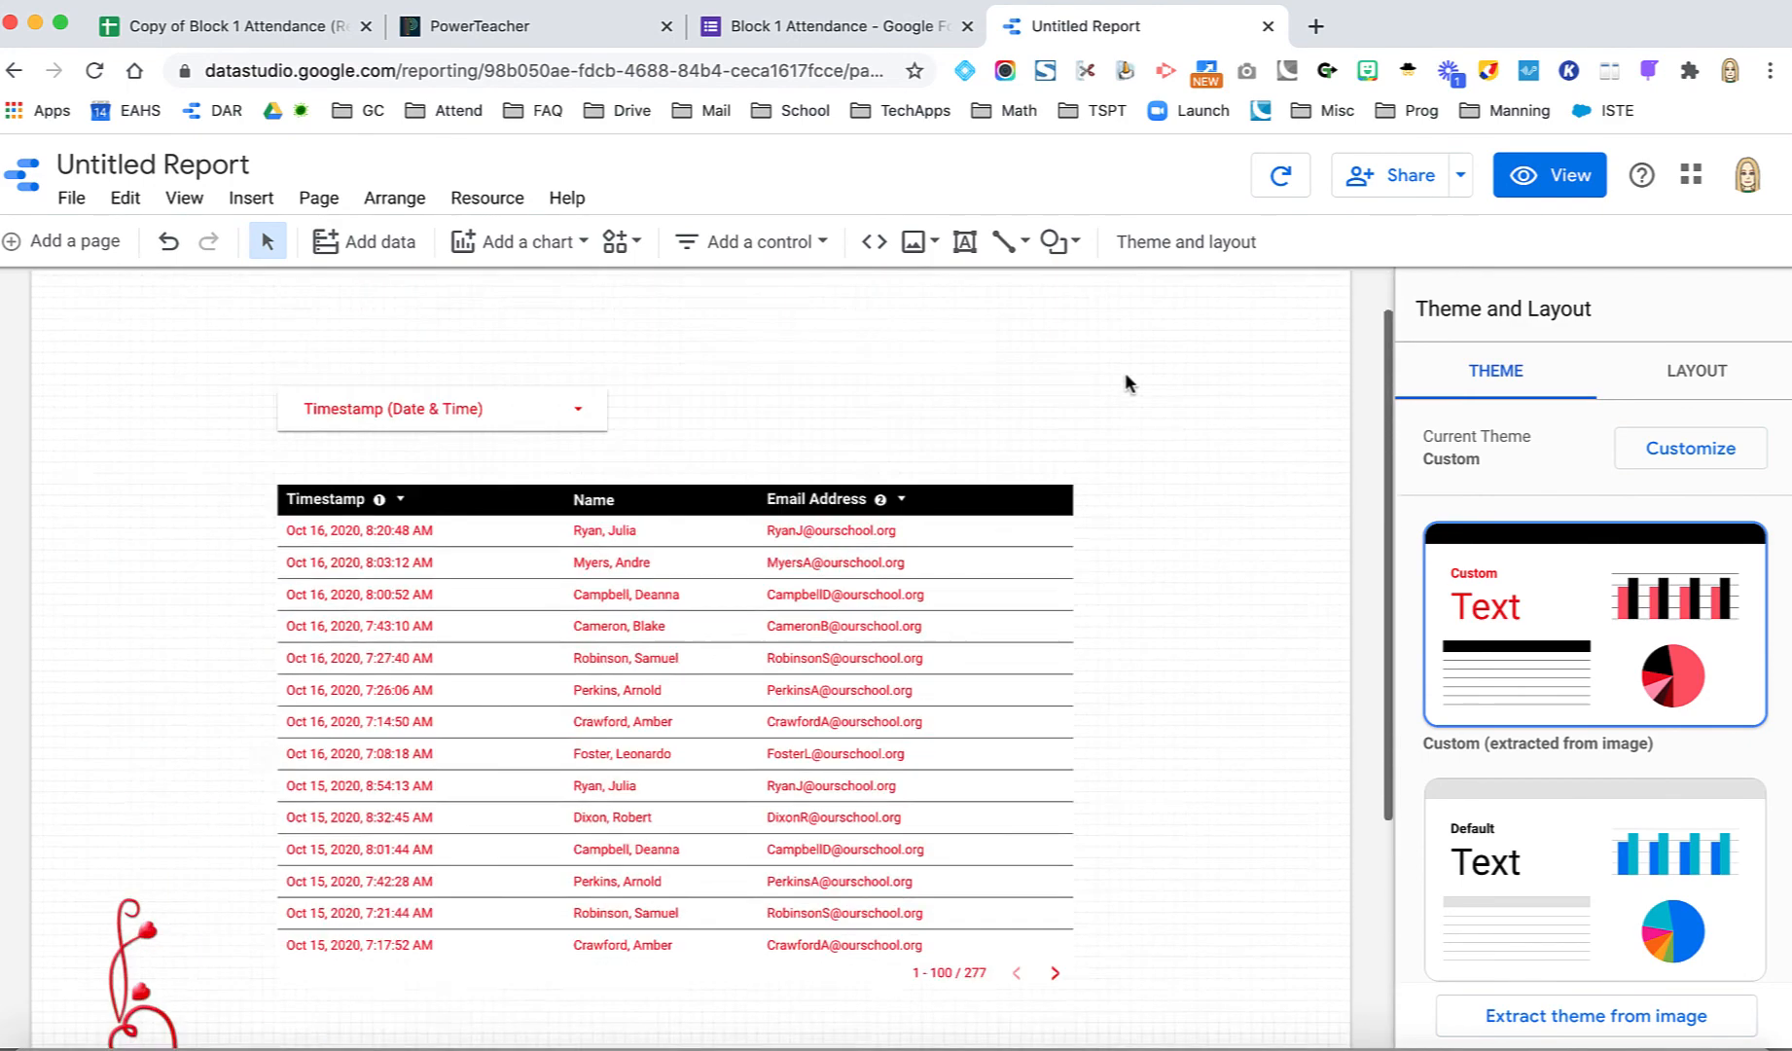
scroll(1125, 381, down, 1)
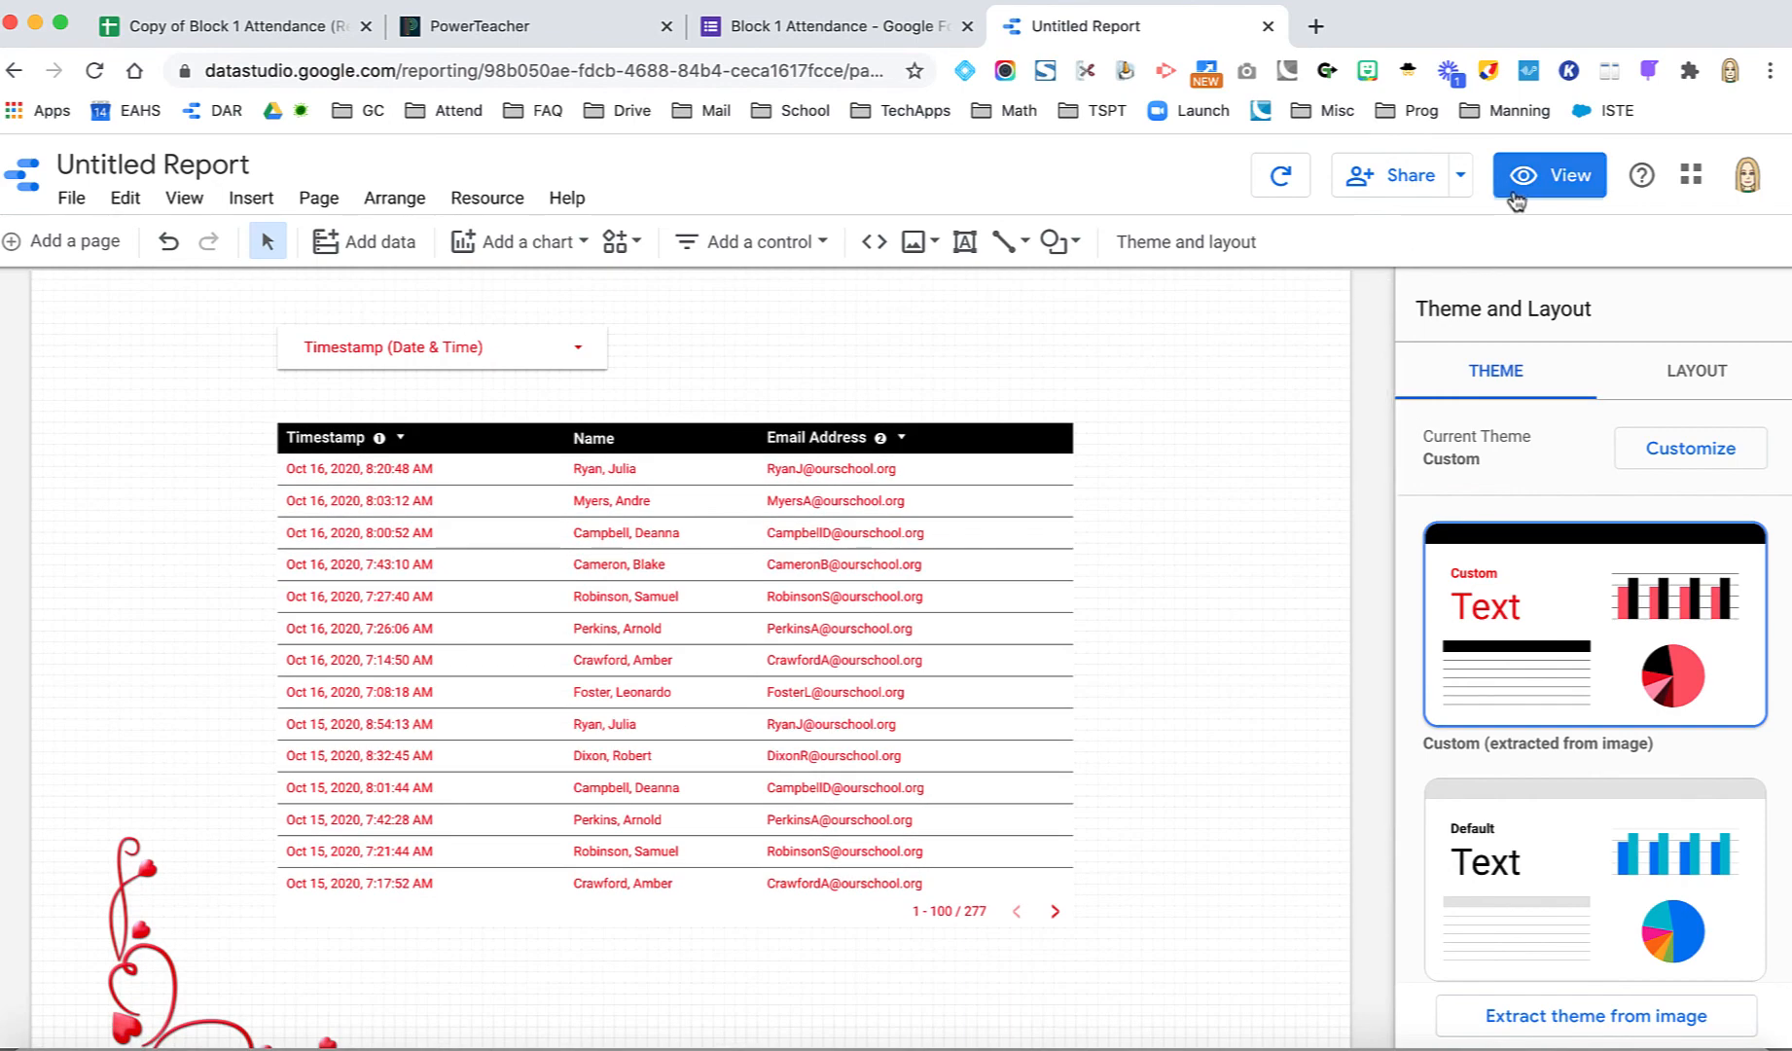
click(1572, 178)
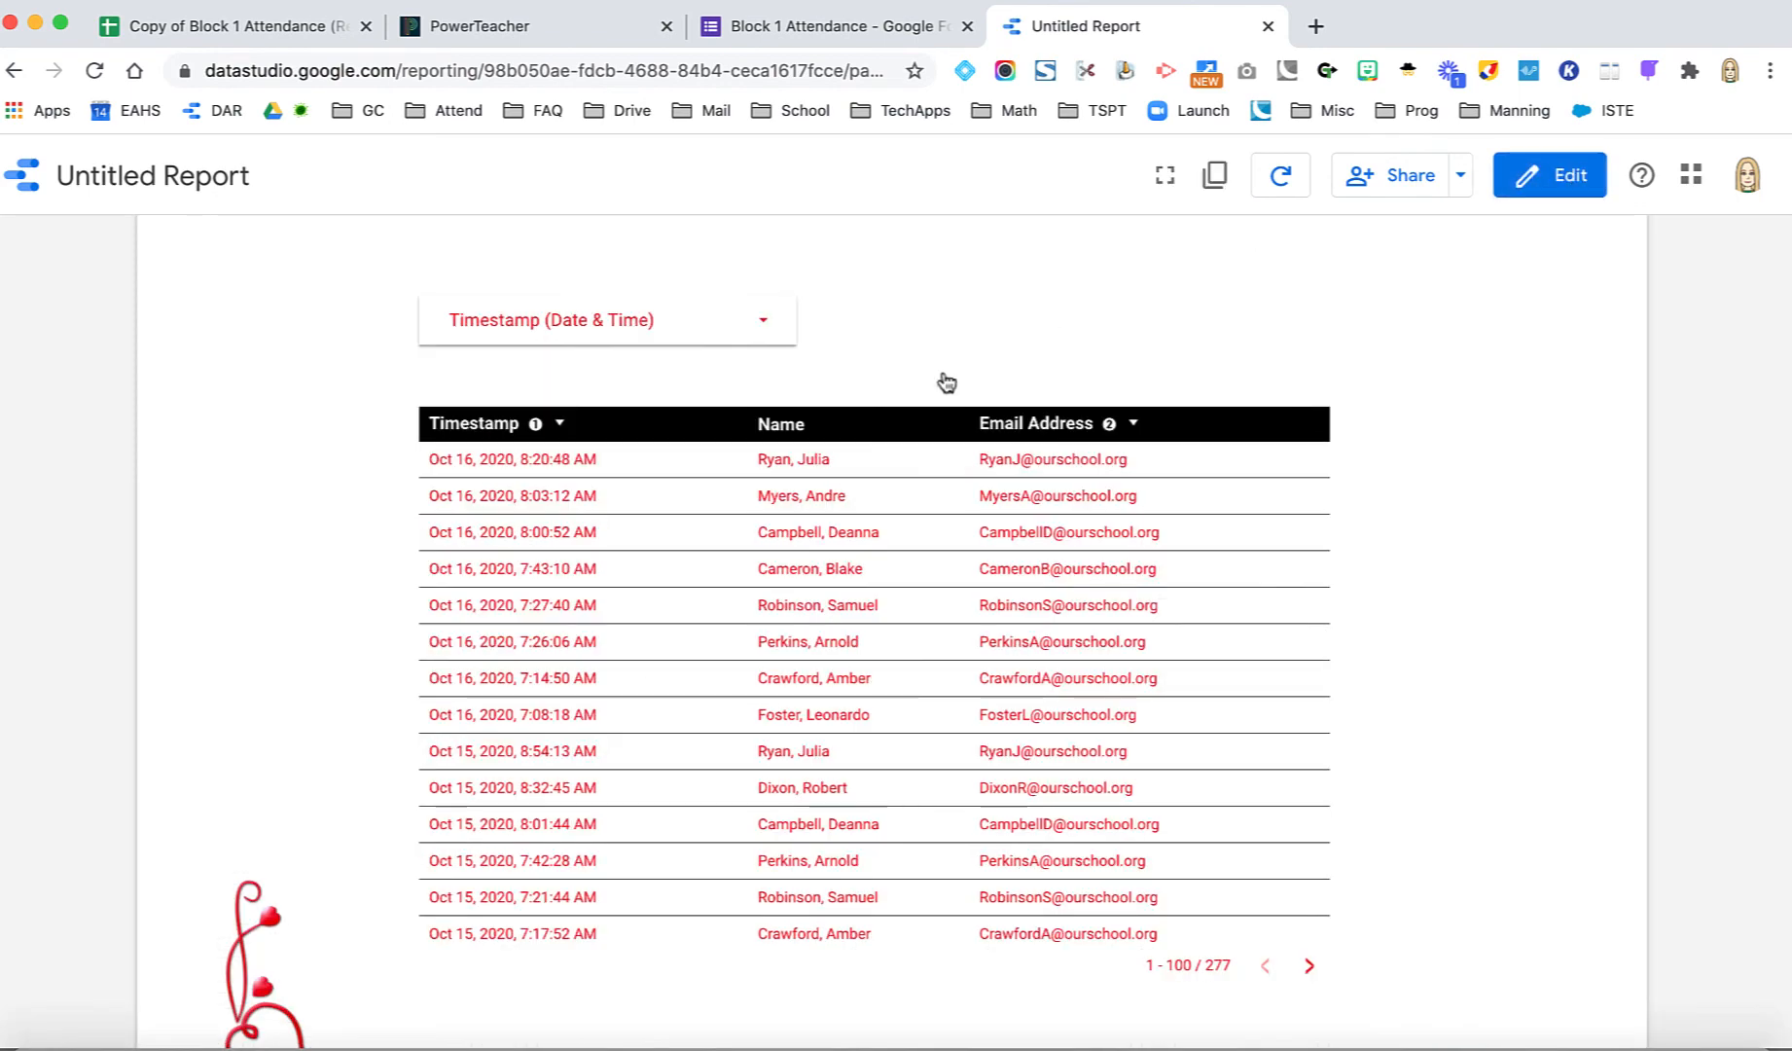
scroll(1009, 412, down, 3)
scroll(1009, 412, up, 4)
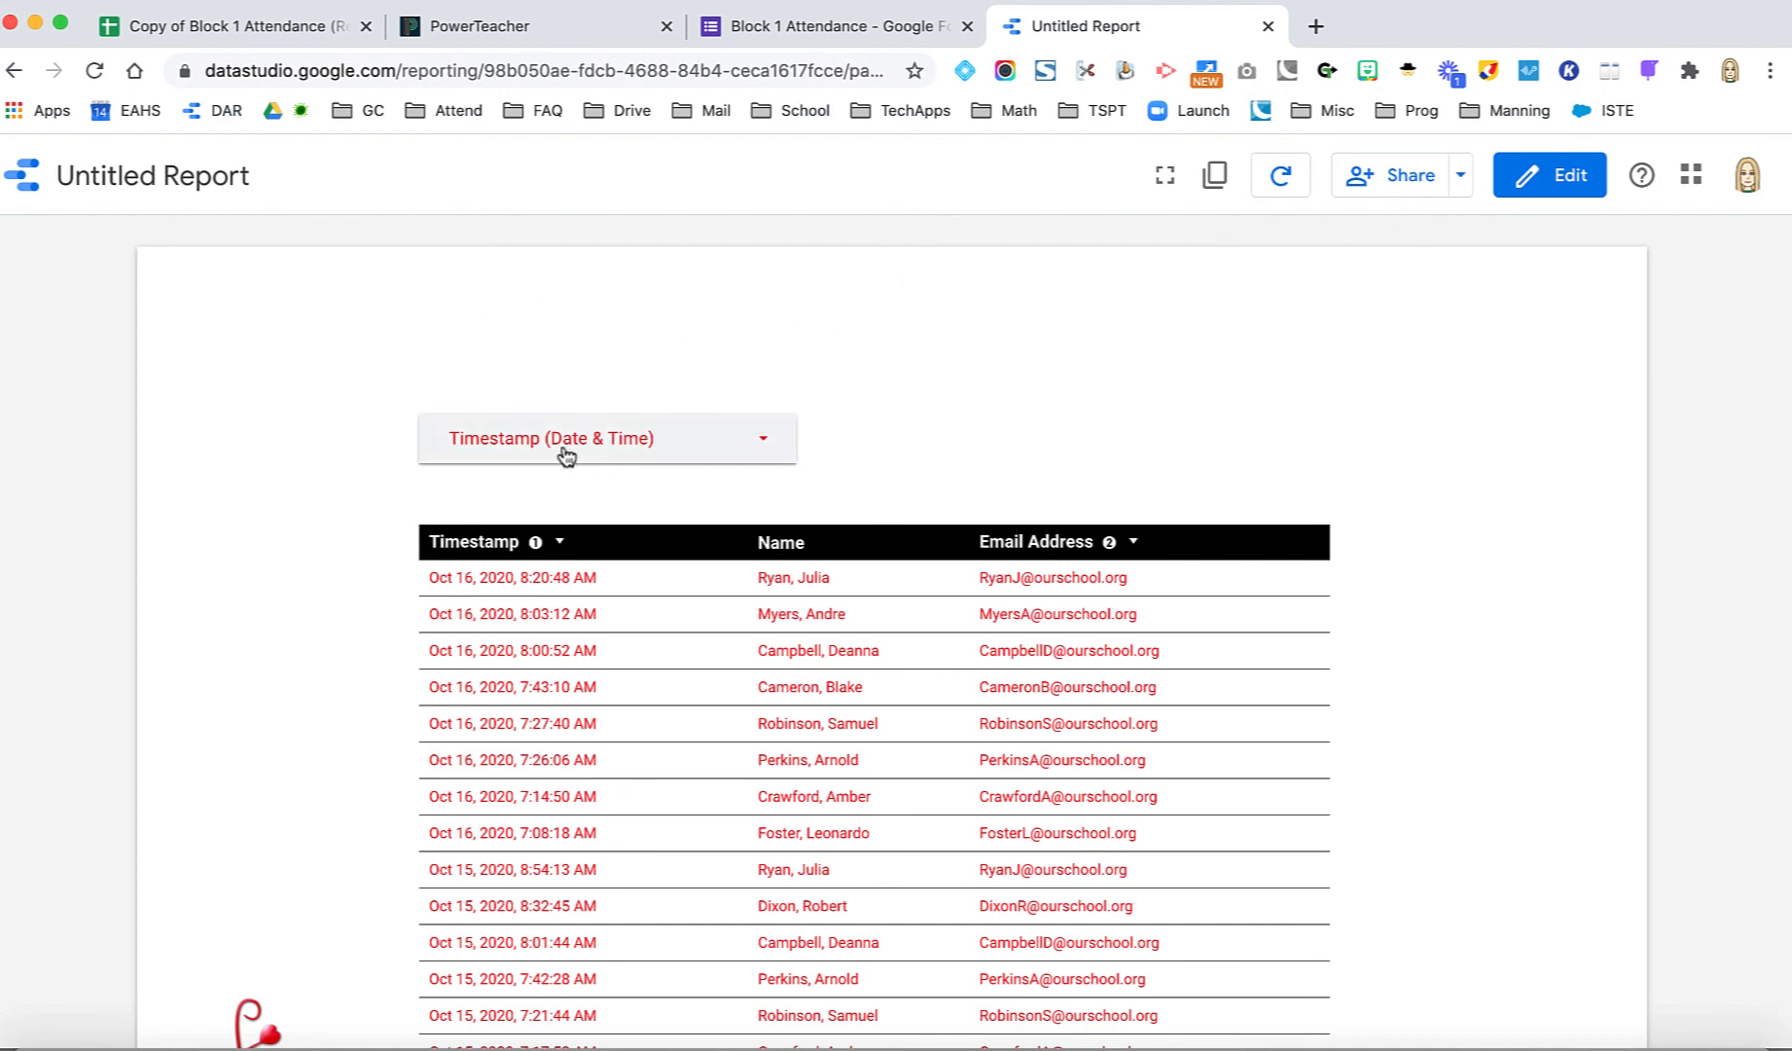
- Return to edit mode, look over the themed page, and open the bookmarked Daily Attendance Report
click(1563, 181)
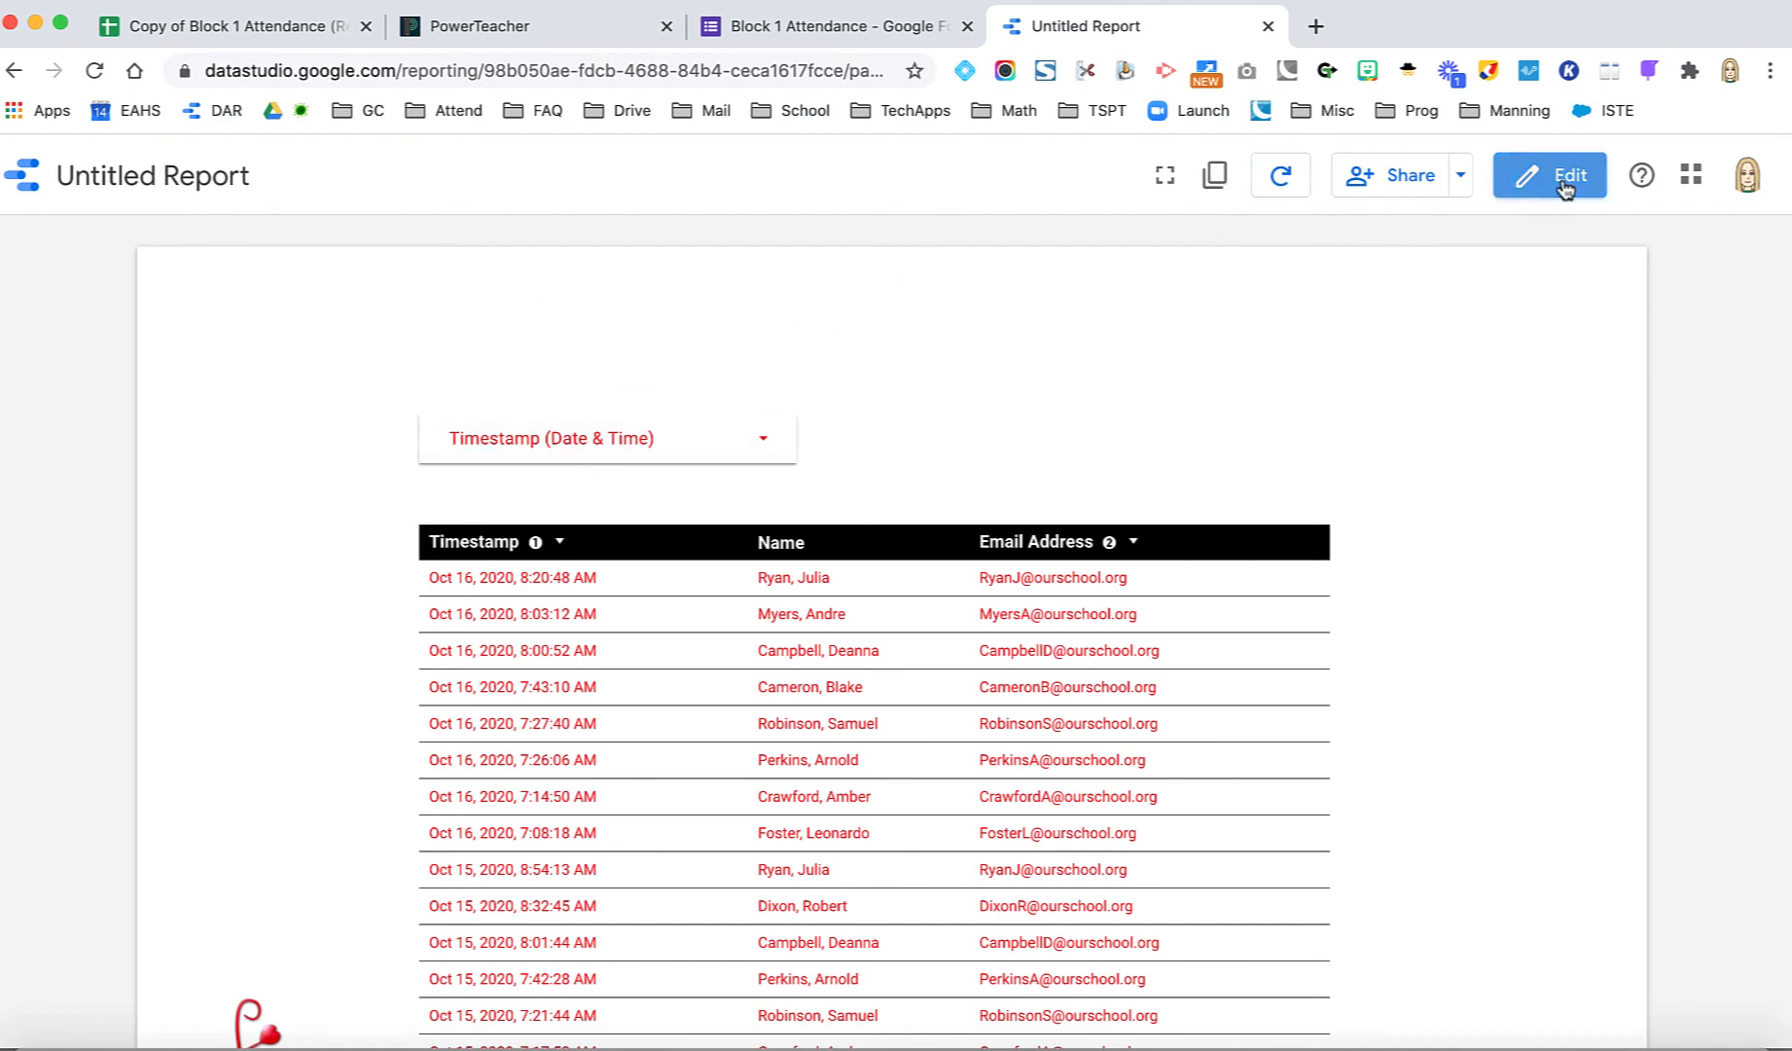
scroll(1159, 497, down, 4)
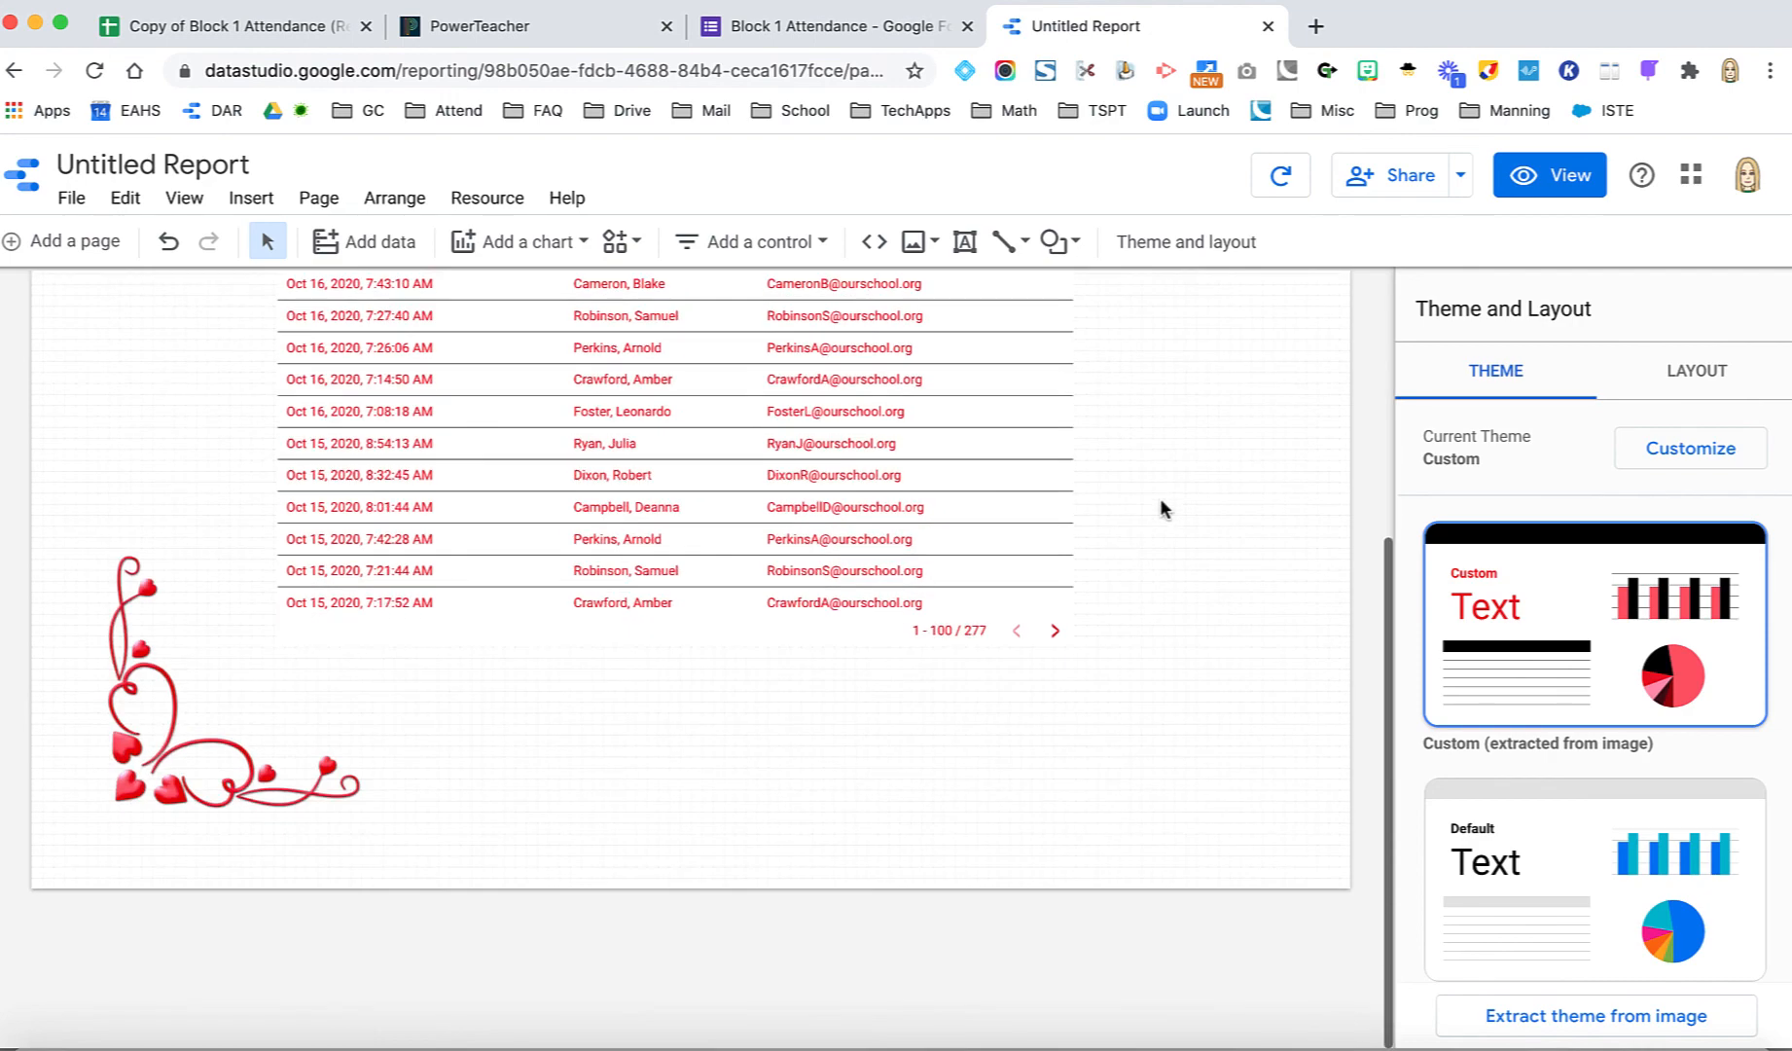
scroll(1160, 498, up, 4)
scroll(1159, 506, down, 2)
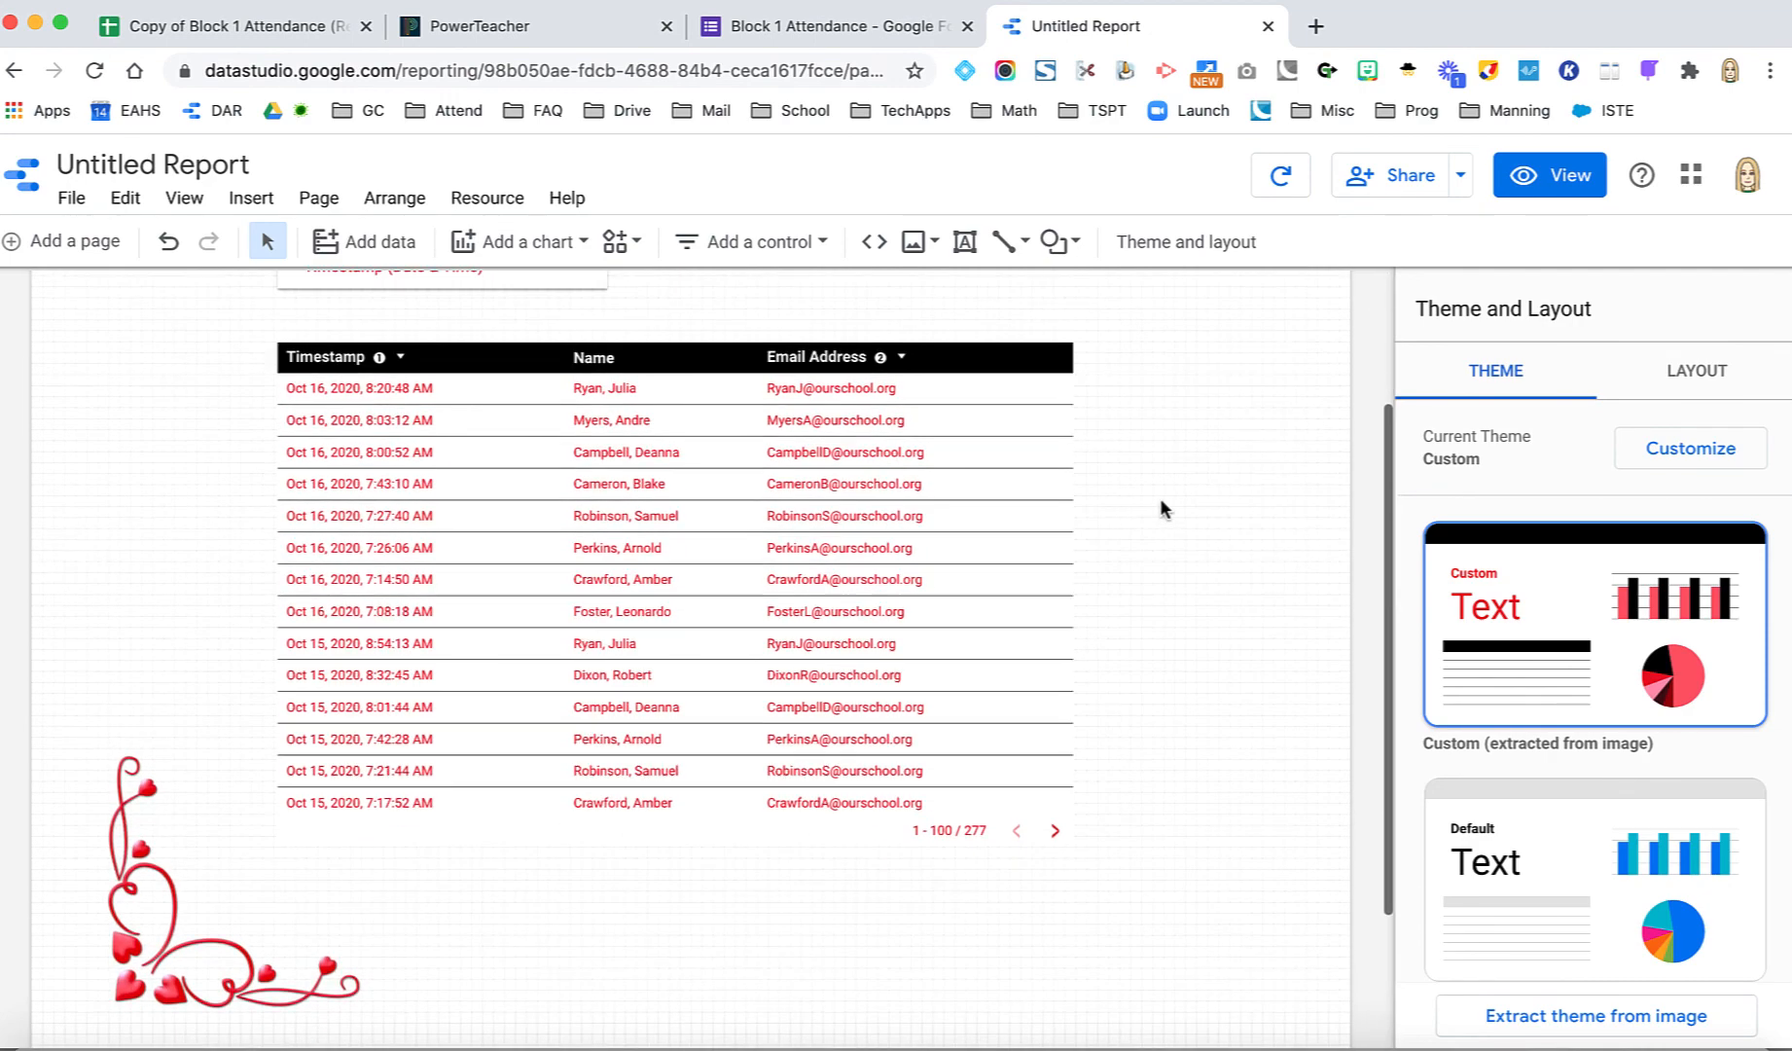
scroll(1160, 505, up, 1)
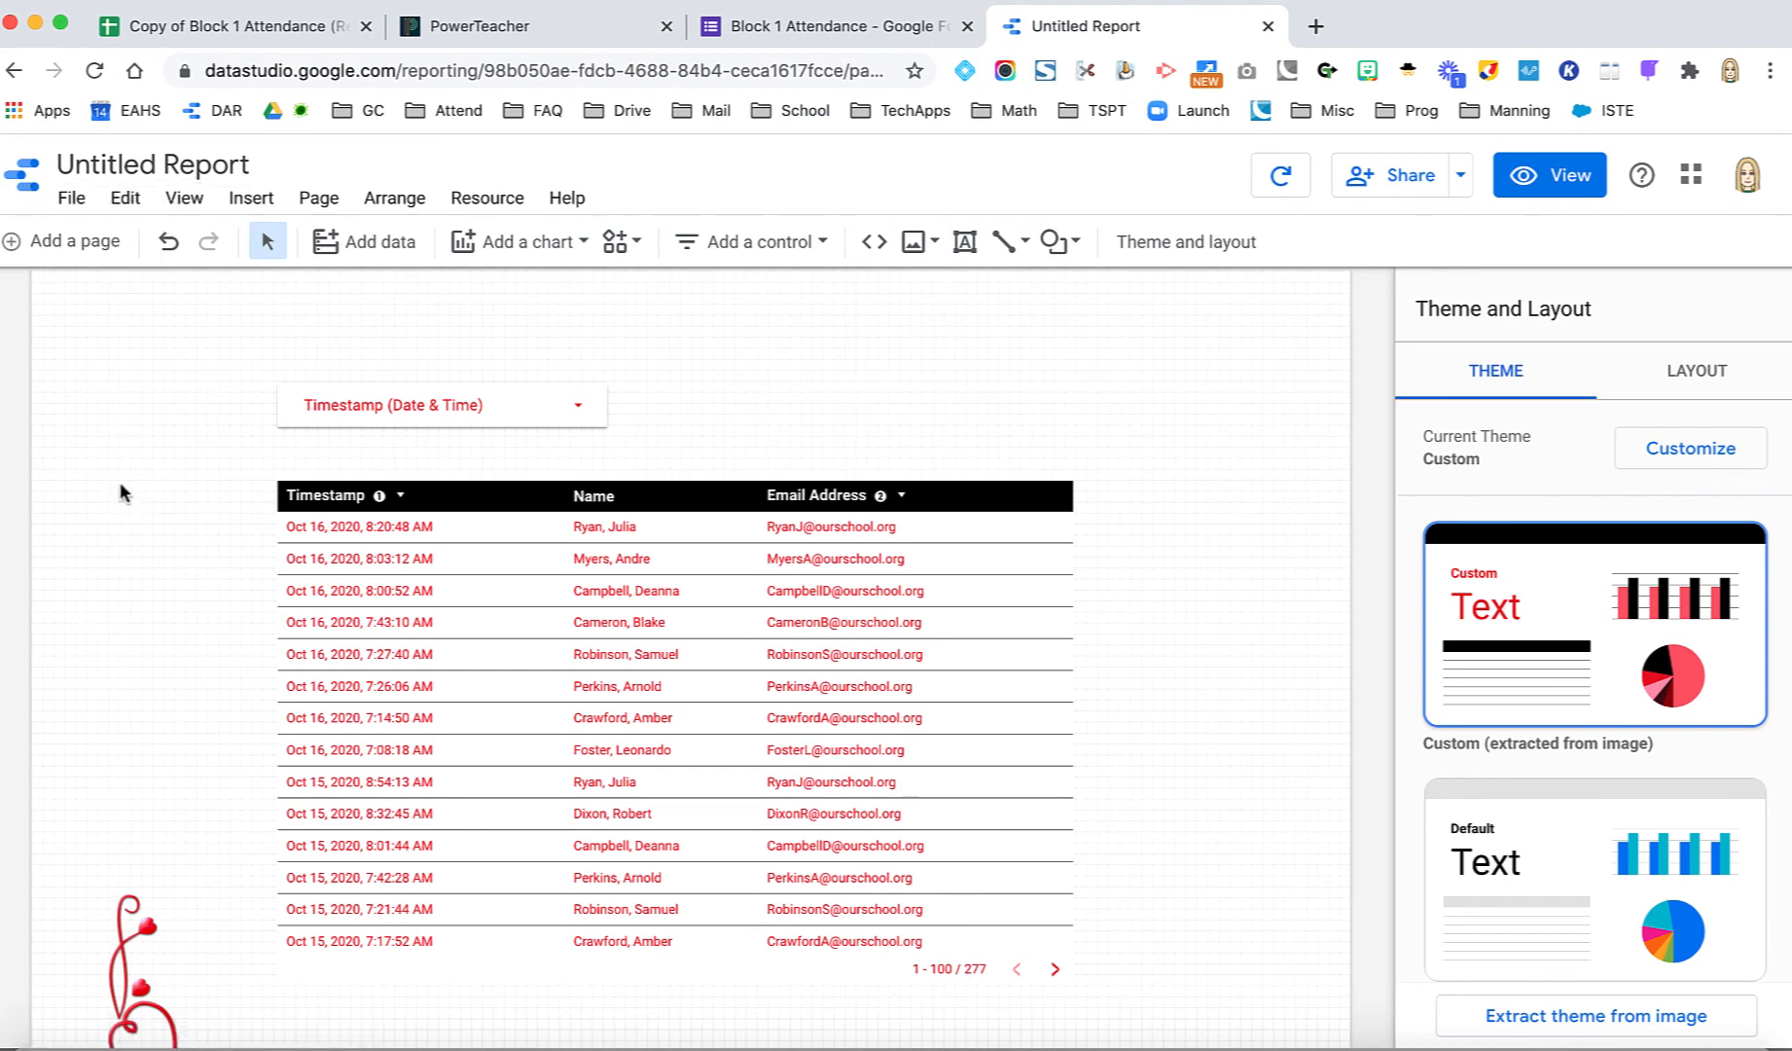
click(192, 114)
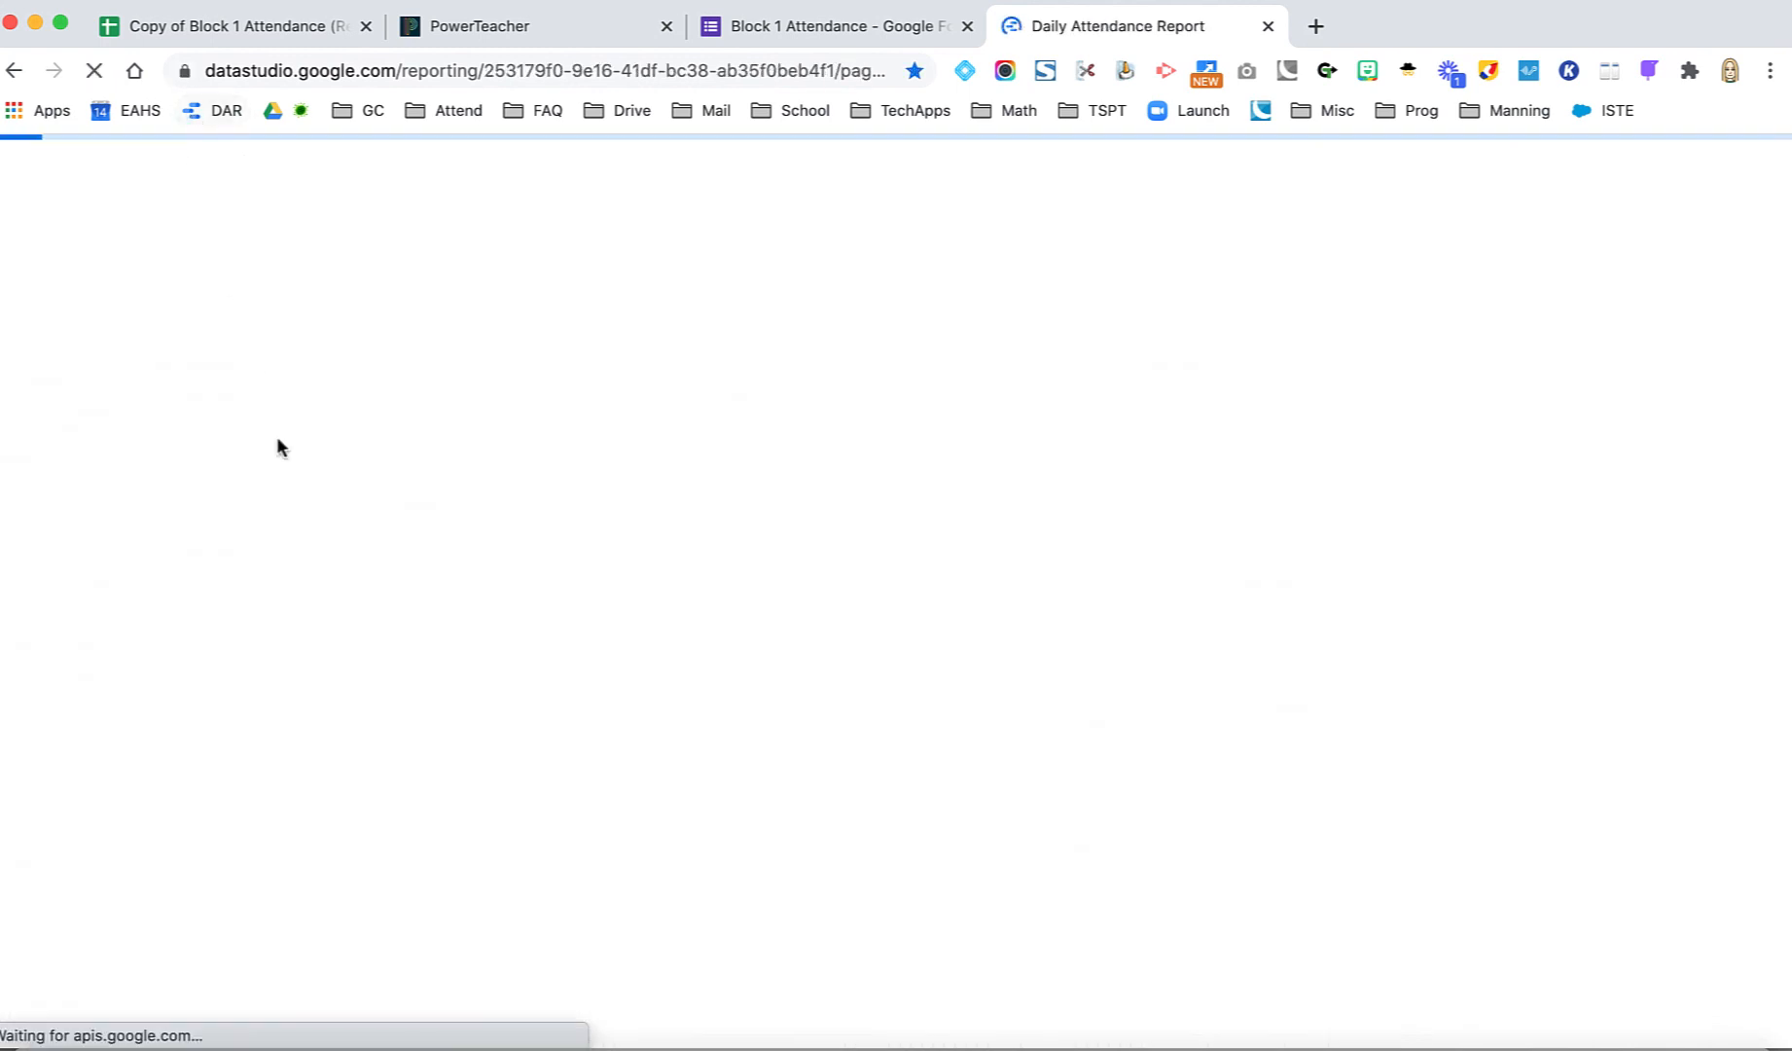